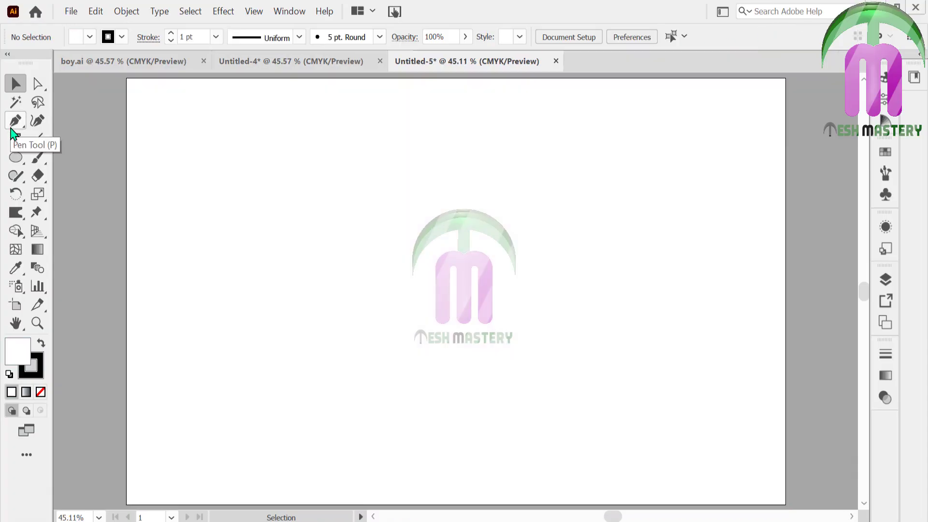
Draw a closed eyebrow shape with the Pen tool, curving over the top.
click(15, 121)
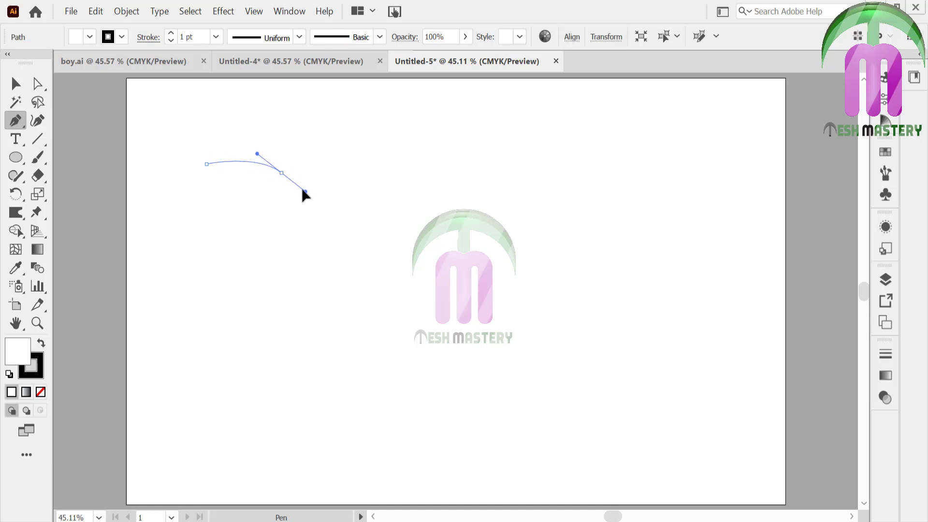
click(280, 173)
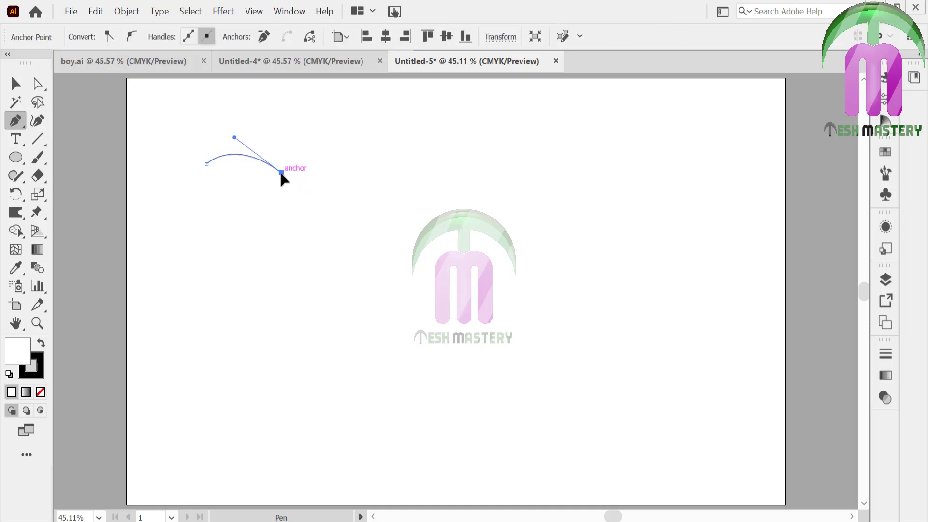
mouse_move(234, 142)
mouse_down()
mouse_move(171, 129)
mouse_move(187, 128)
mouse_up()
click(234, 142)
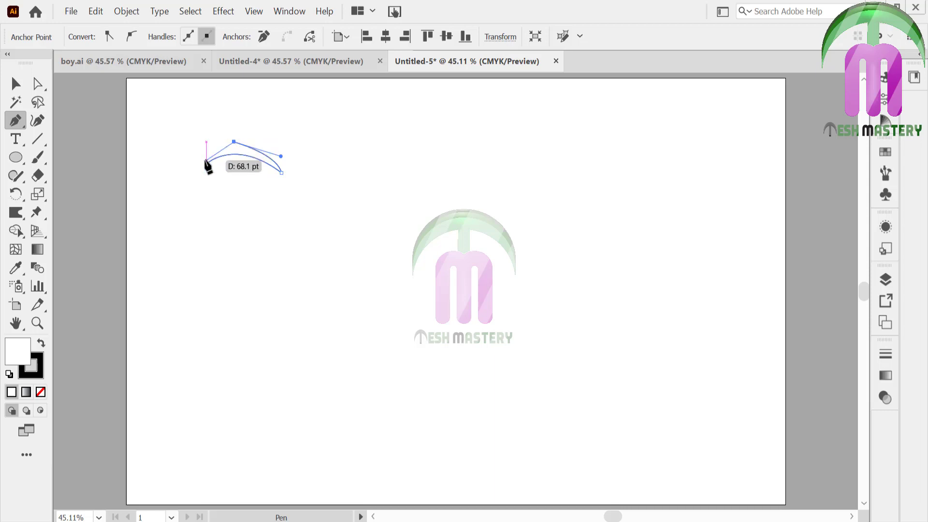
drag(206, 164, 224, 173)
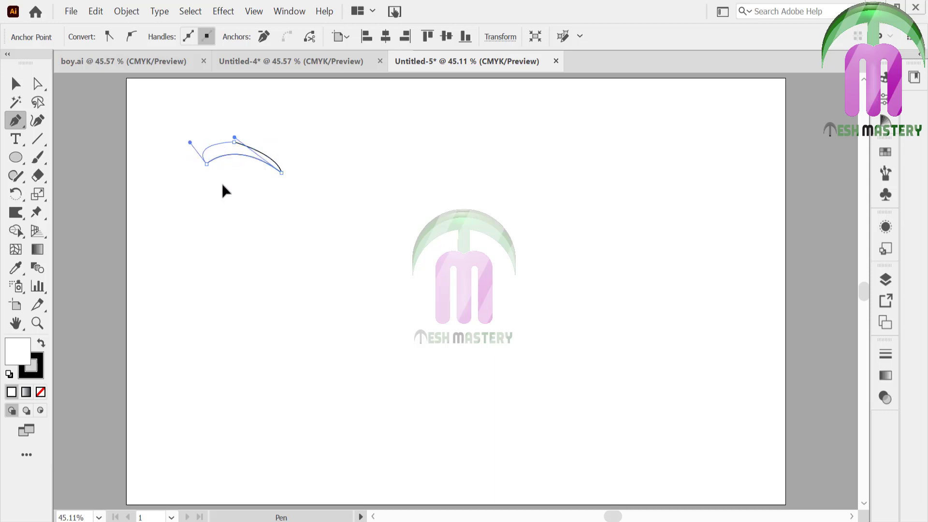
key(v)
click(125, 128)
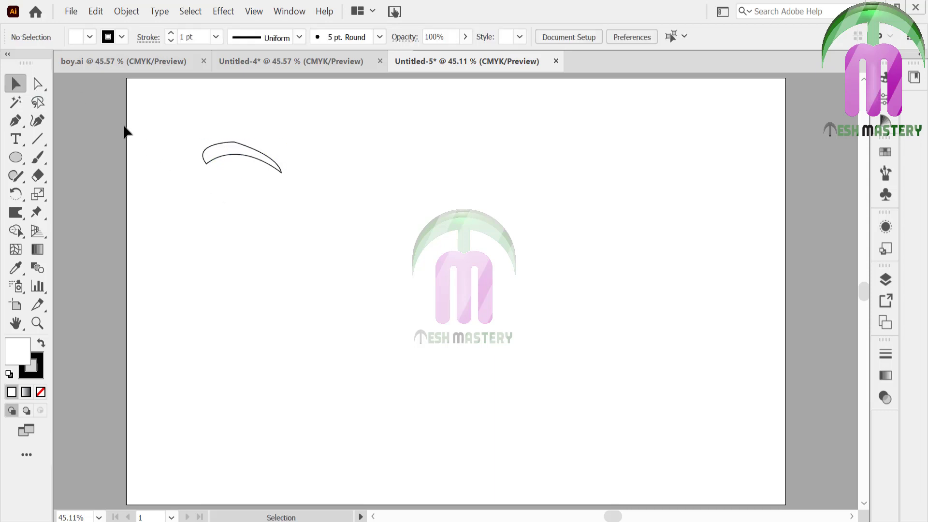
Round off the eyebrow's thick left corner with Direct Selection.
click(46, 88)
drag(237, 141, 232, 201)
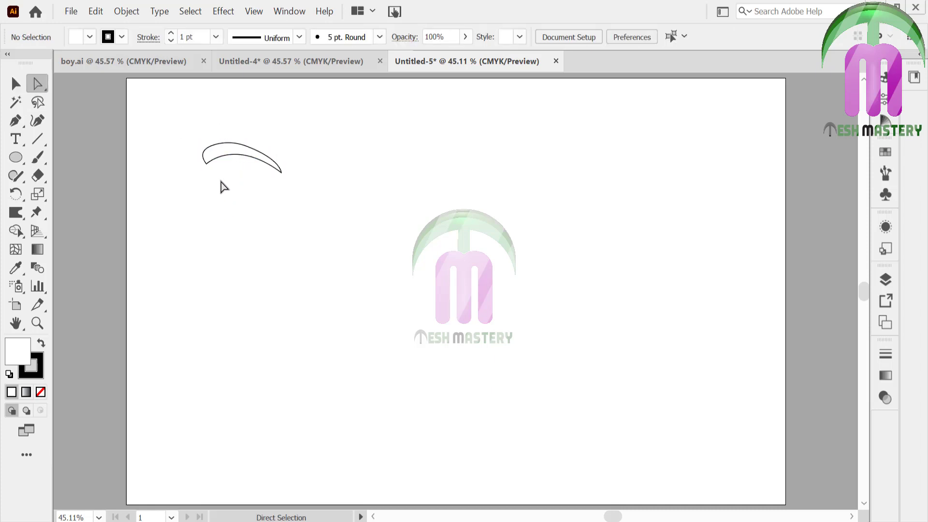
click(206, 163)
drag(209, 155, 212, 147)
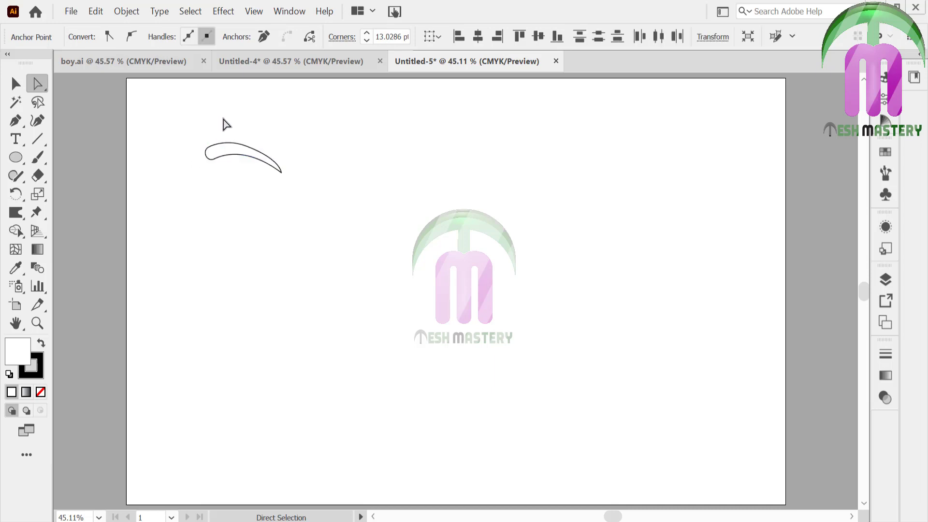
click(224, 123)
click(14, 85)
Fill the brow solid black with no stroke and scale it down.
click(253, 151)
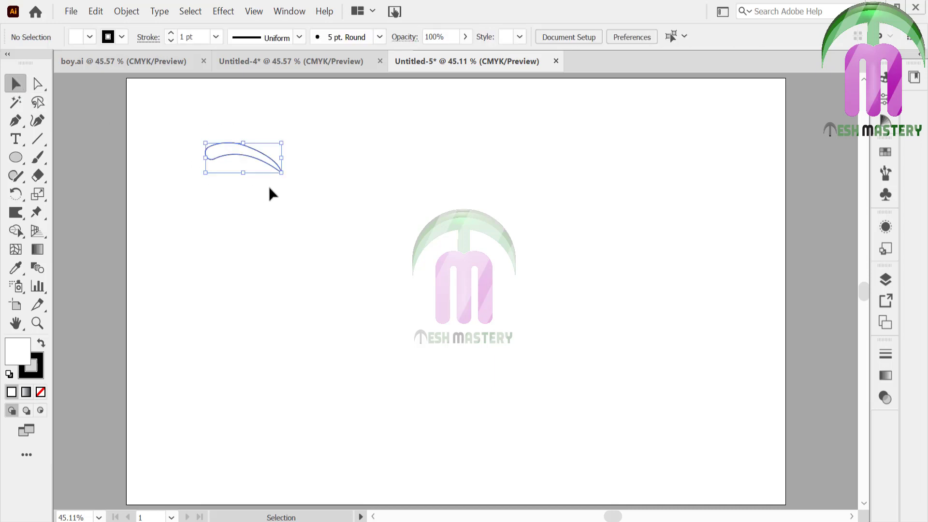
click(41, 344)
click(38, 367)
click(40, 392)
click(171, 277)
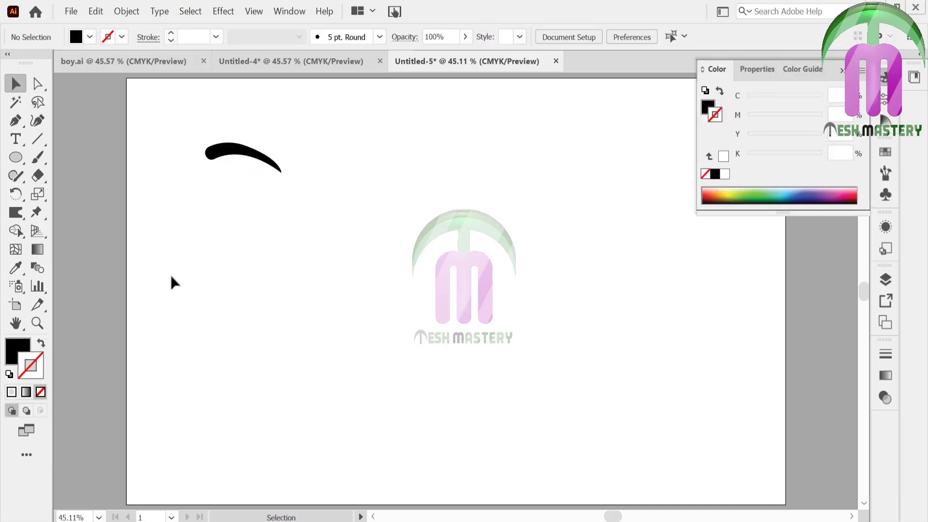
click(268, 164)
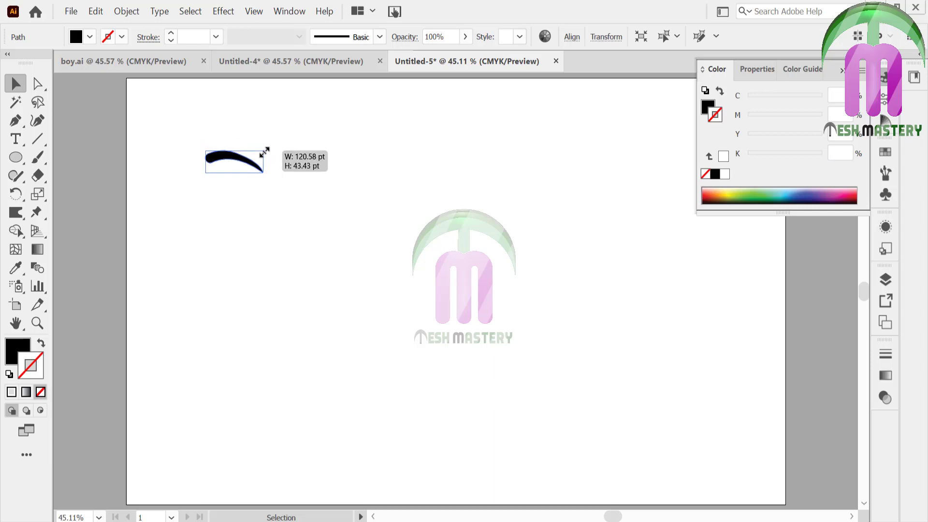
mouse_move(281, 142)
mouse_down()
mouse_move(253, 158)
mouse_move(244, 145)
mouse_up()
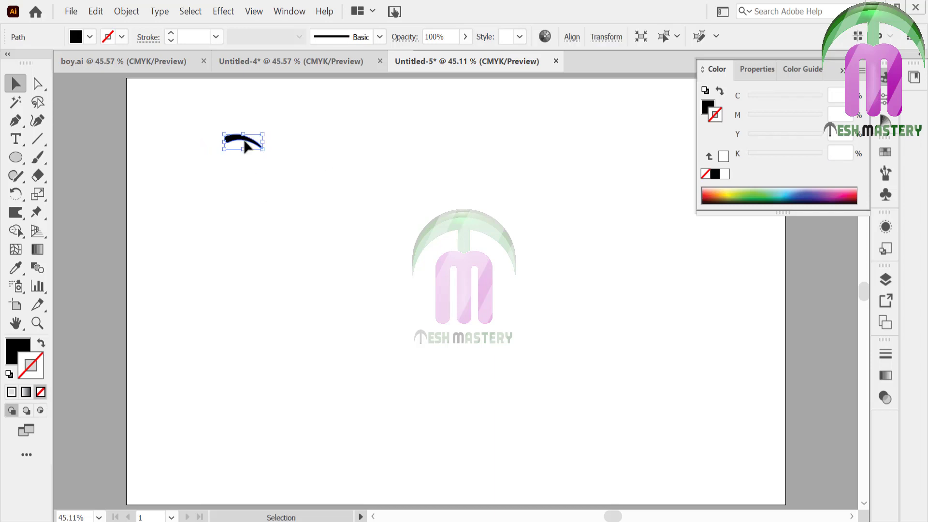
Reflect-copy the brow, enlarge the copy to about 349 pt wide, and delete the small original.
right_click(245, 142)
mouse_move(319, 379)
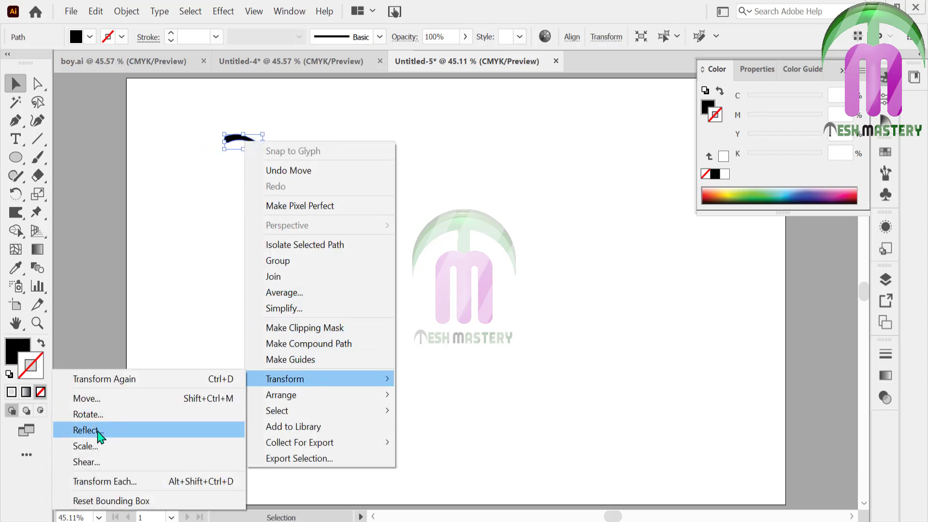
click(87, 431)
click(416, 376)
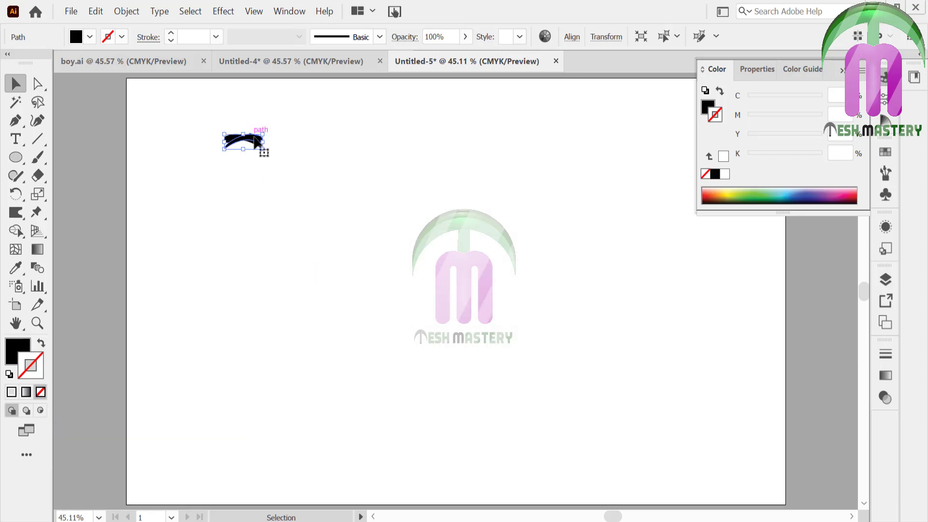
drag(259, 149, 203, 151)
mouse_move(261, 141)
mouse_down()
mouse_move(476, 186)
mouse_move(575, 153)
mouse_up()
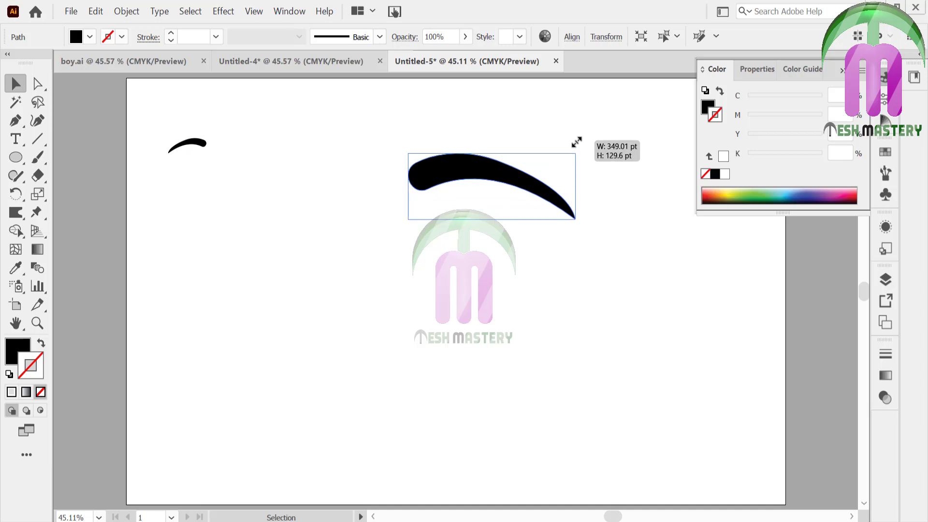
click(199, 146)
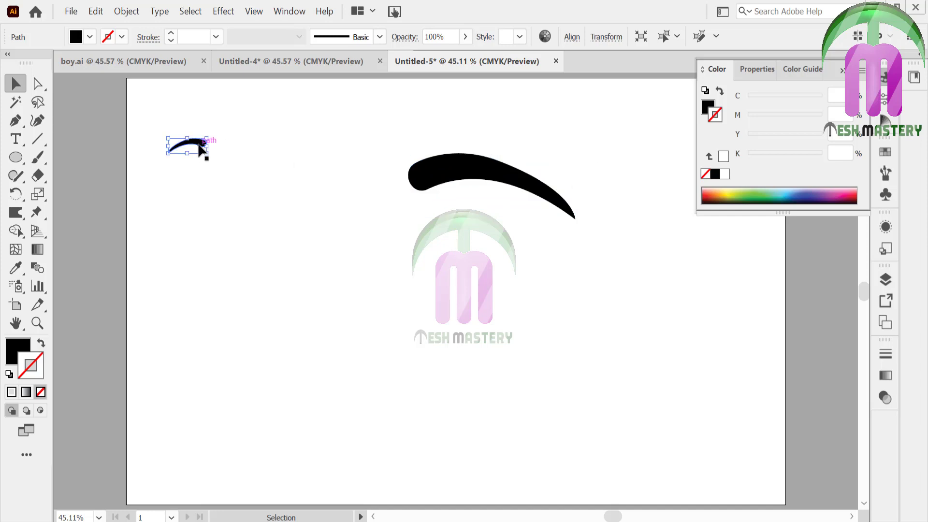
key(Delete)
Reflect-copy the large brow to the left and centre the pair across the artboard.
right_click(469, 159)
mouse_move(544, 395)
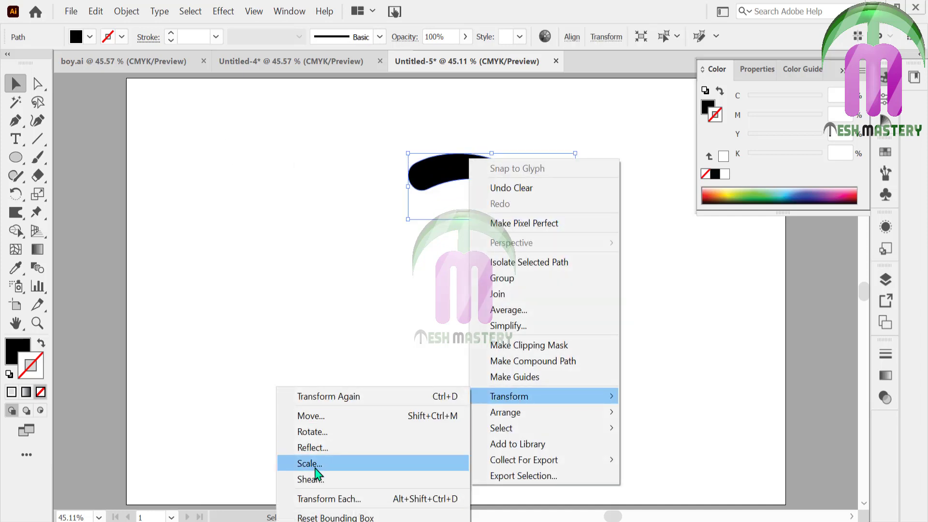
click(307, 452)
click(406, 369)
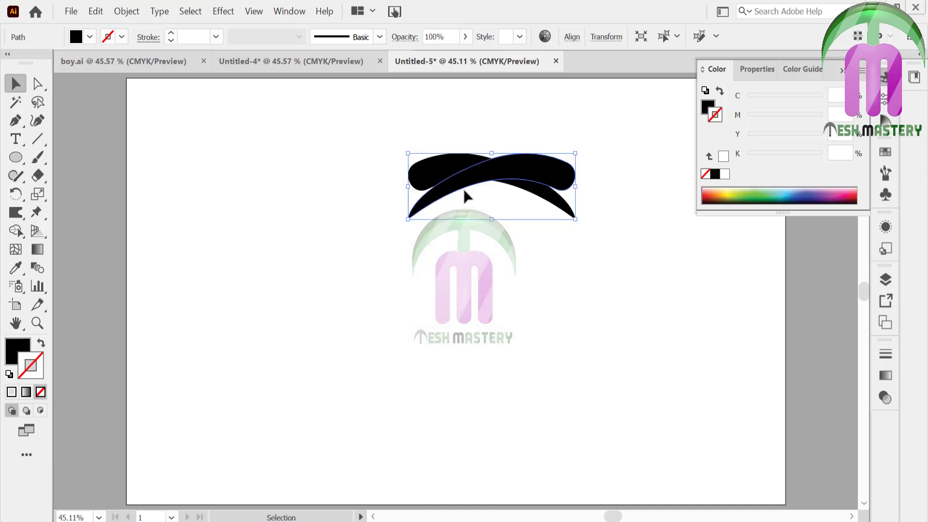
drag(463, 188, 209, 181)
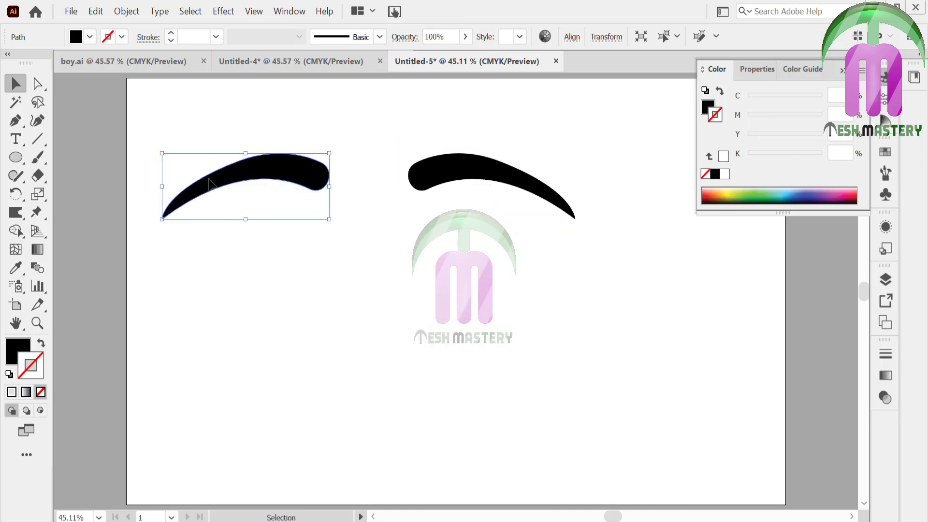
click(361, 318)
key(ctrl+0)
drag(252, 111, 558, 175)
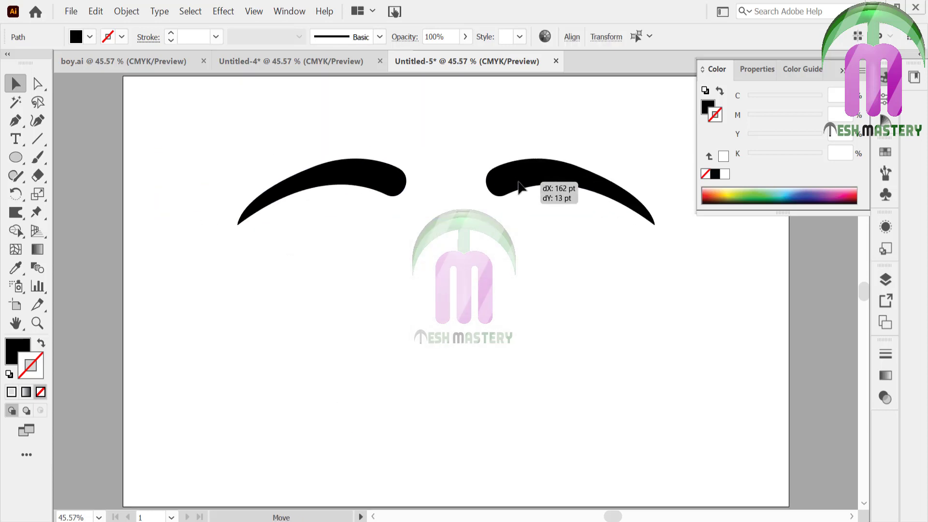
drag(425, 174, 520, 181)
click(282, 268)
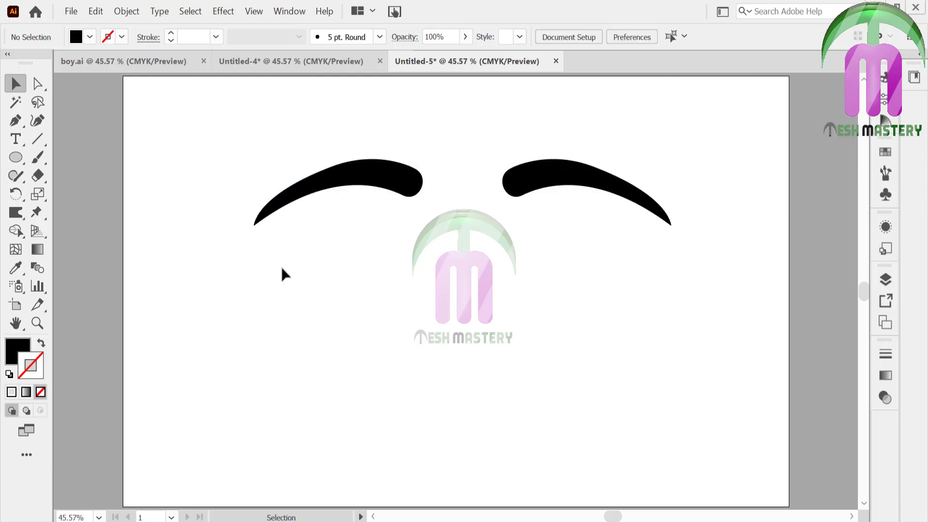
Draw a black oval about 262 by 304 pt under the left brow and flatten its top curve.
click(16, 158)
drag(186, 265, 318, 421)
click(37, 83)
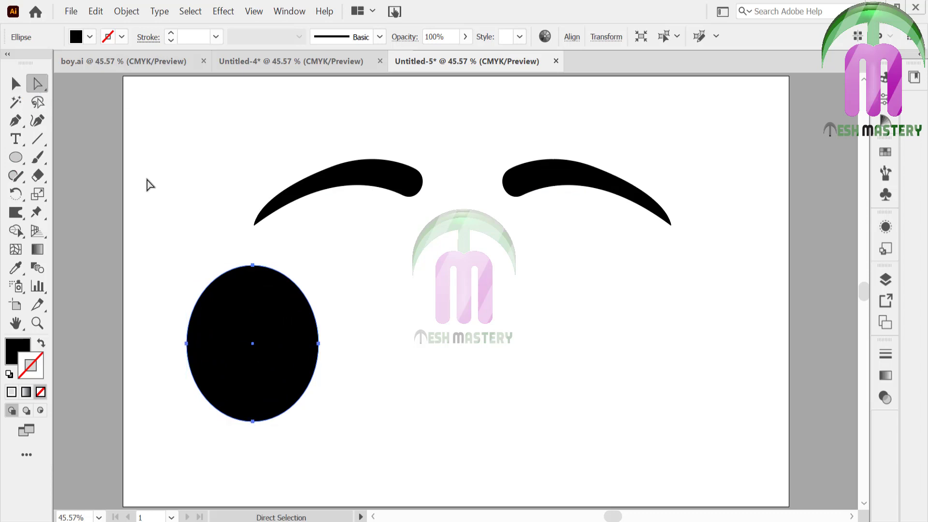
drag(224, 251, 260, 274)
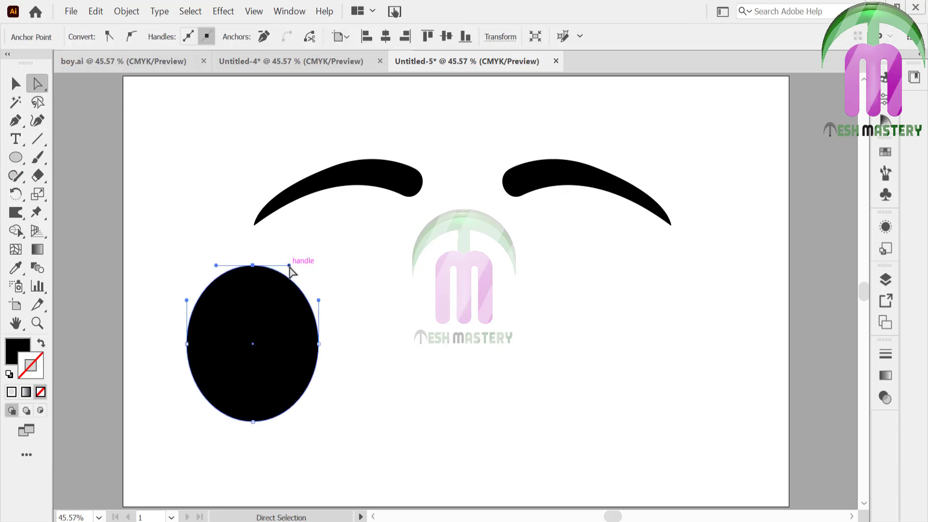
drag(216, 266, 199, 261)
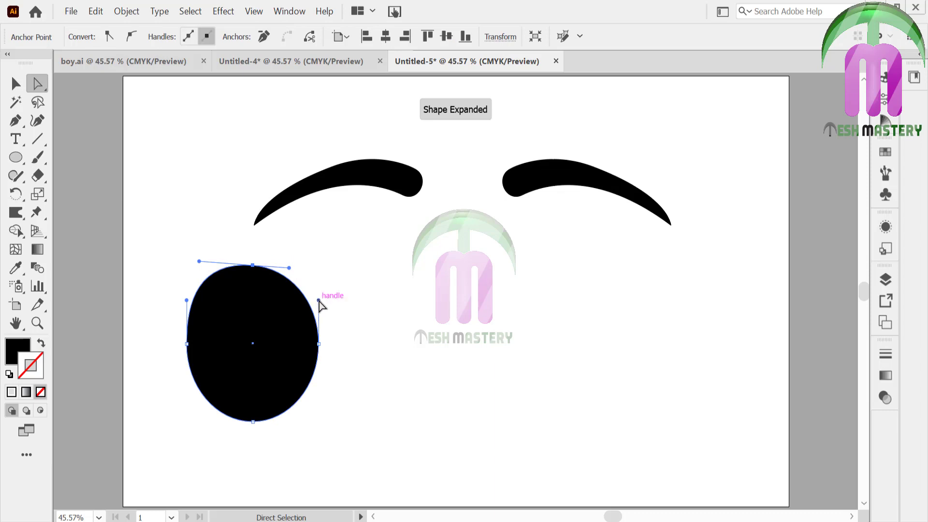
drag(290, 269, 286, 270)
click(324, 266)
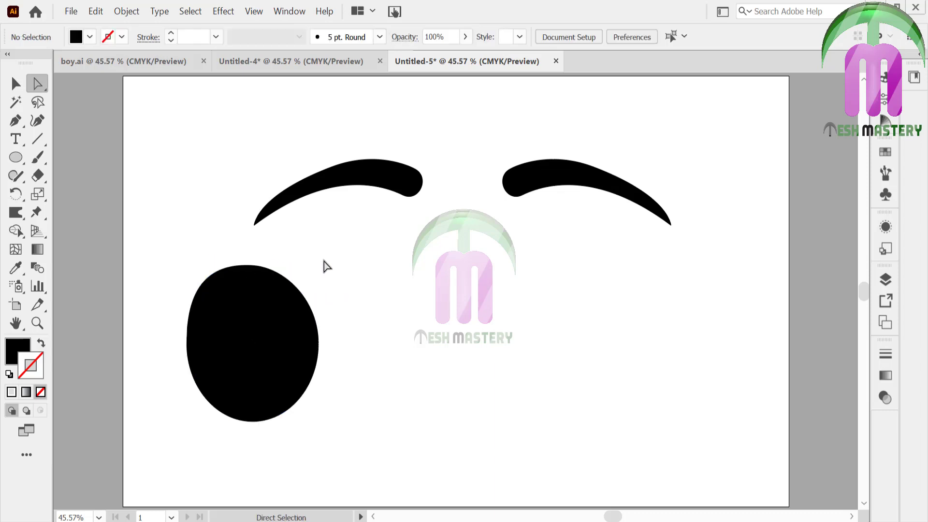
click(16, 83)
click(216, 331)
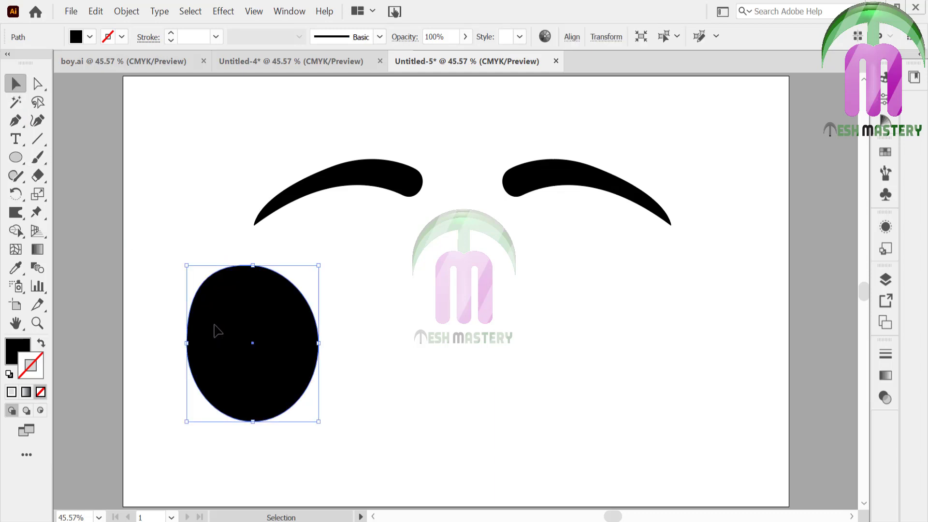
Fill the eye oval with pale light blue ACE6EF.
click(41, 343)
double_click(29, 360)
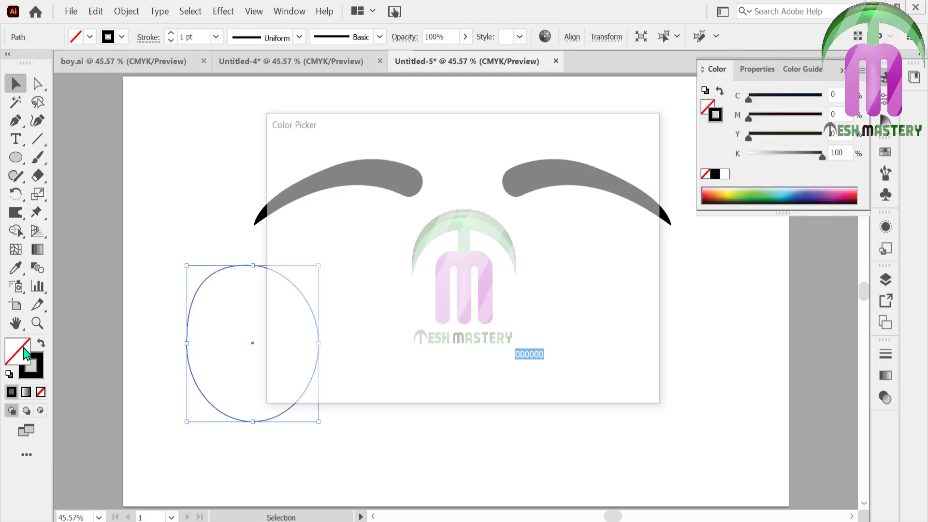
click(483, 259)
click(326, 175)
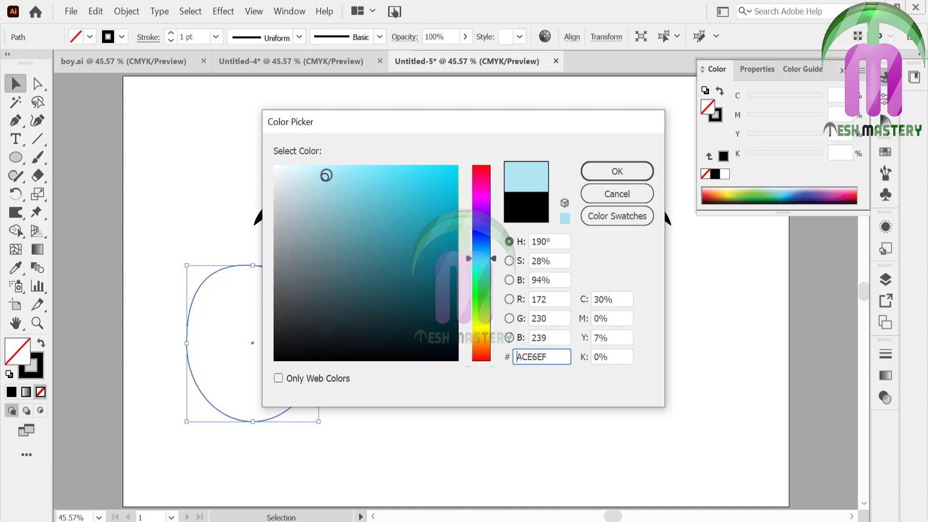
click(611, 172)
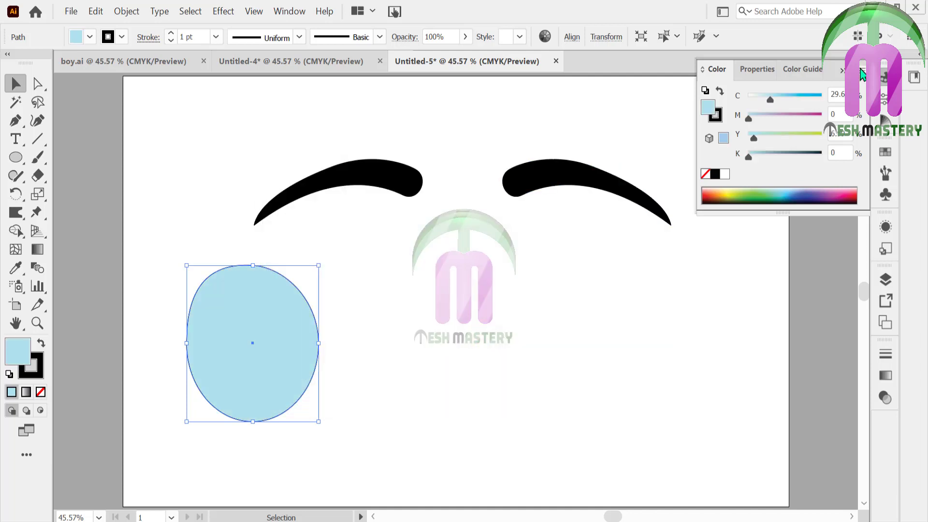
Apply a radial gradient from white at the centre to light blue at the edge.
click(885, 375)
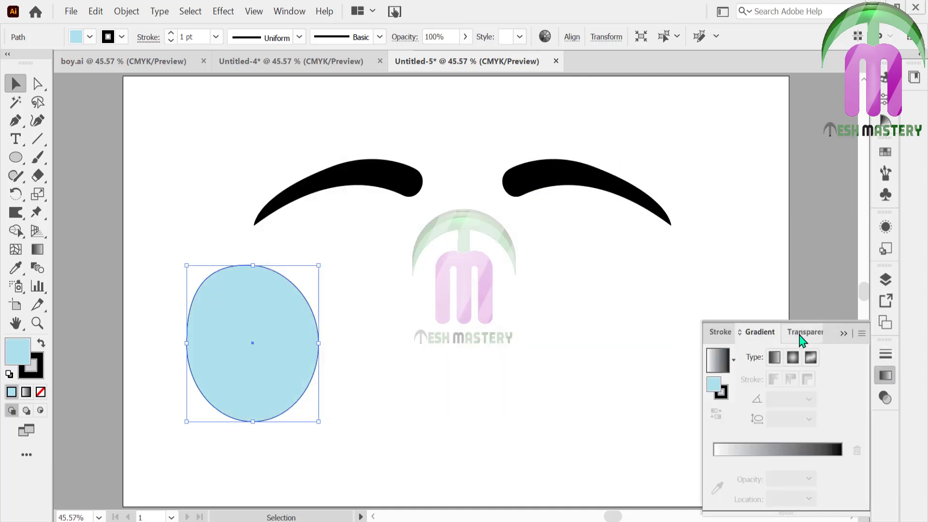
drag(821, 331, 802, 128)
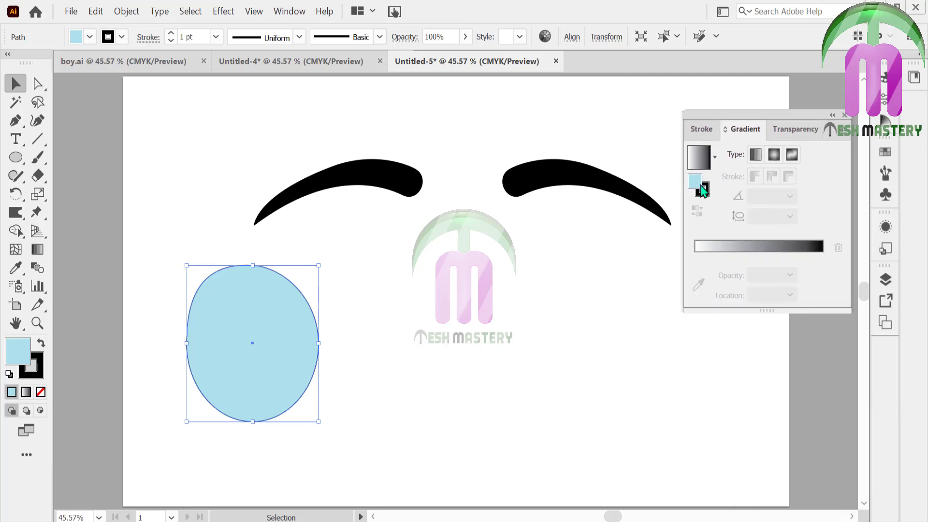
click(809, 255)
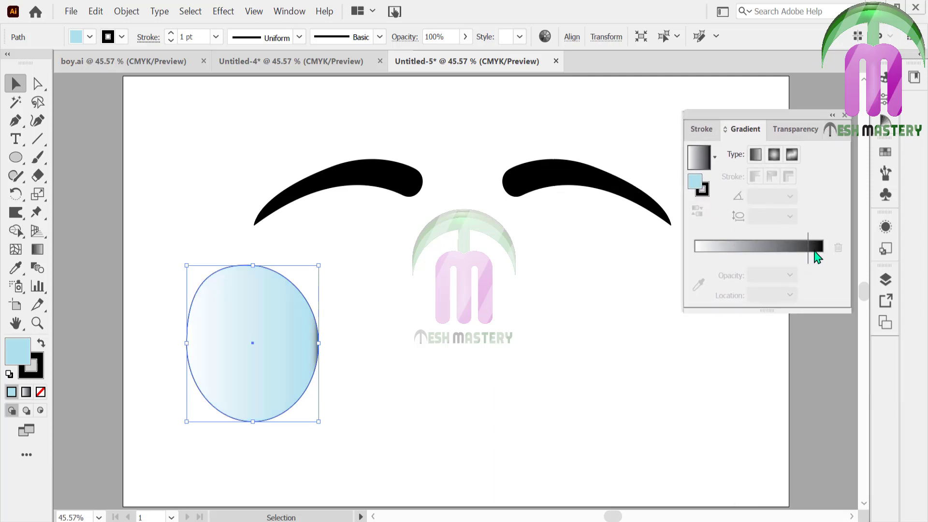
click(775, 155)
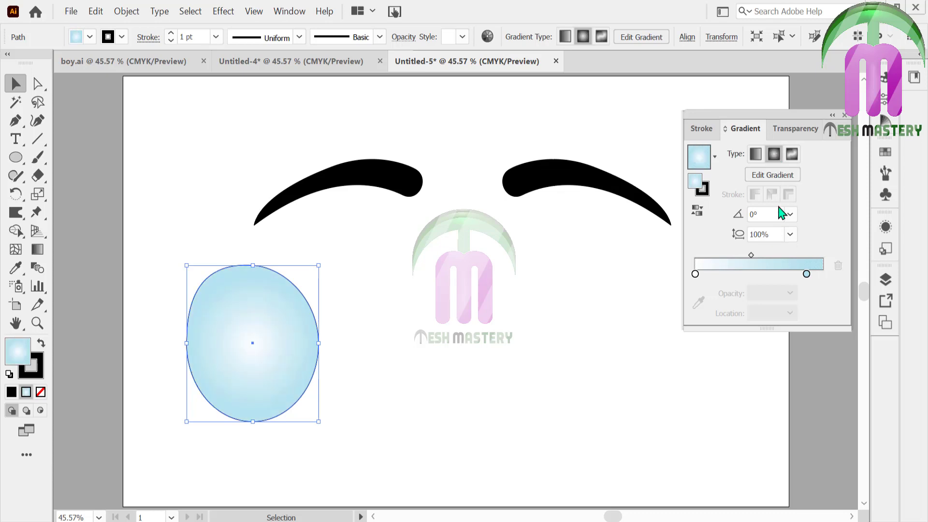
drag(806, 274, 838, 279)
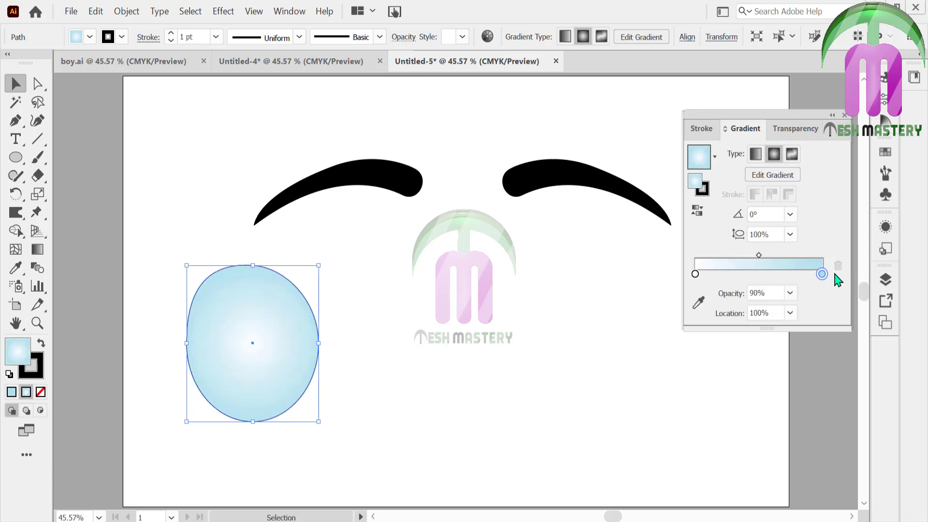
click(489, 326)
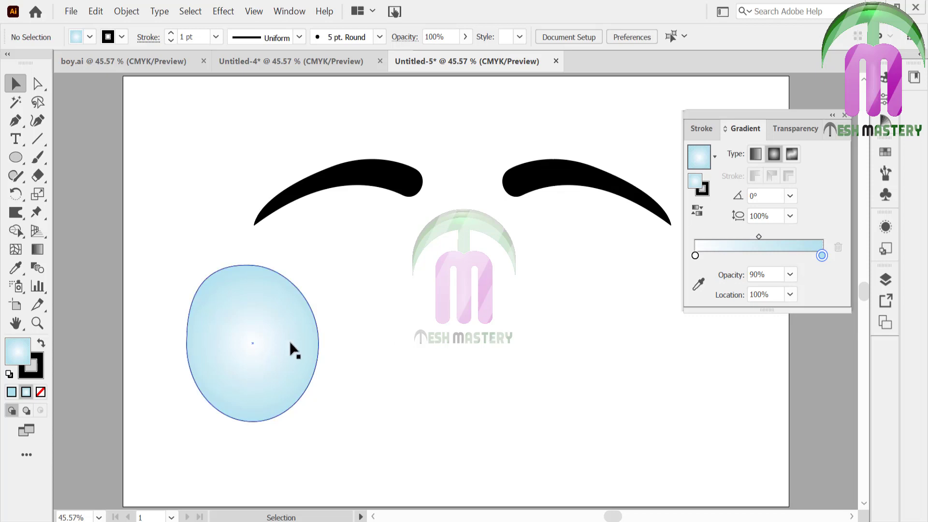
Duplicate the eye oval, shrink it, and set both gradient stops to blue swatches.
drag(281, 342, 424, 337)
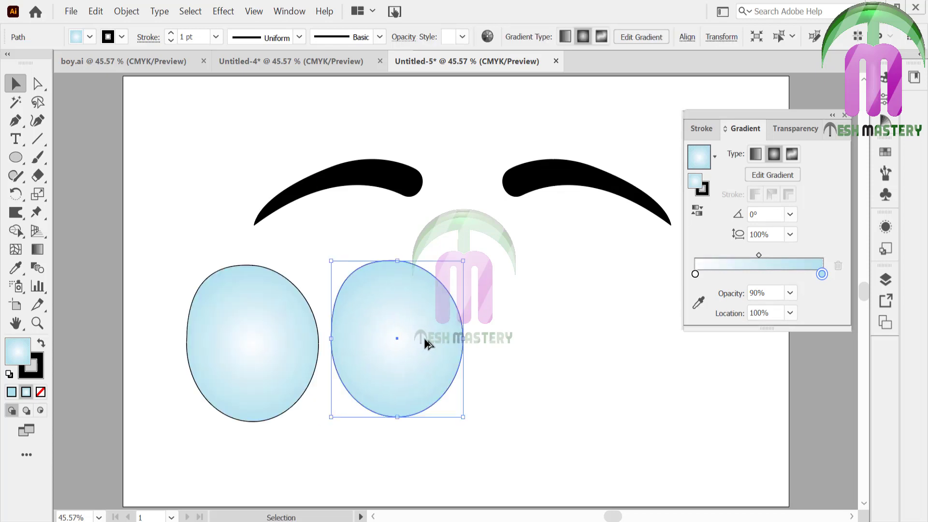
drag(464, 262, 402, 331)
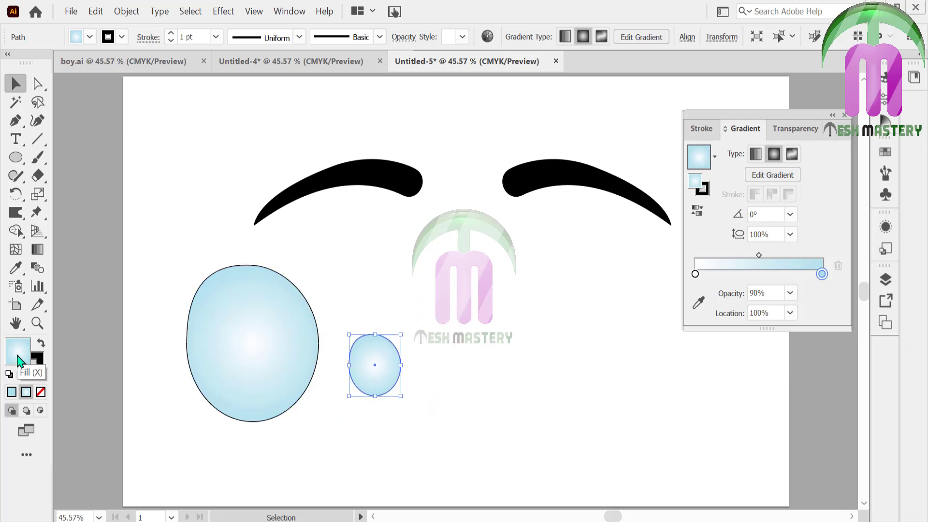
double_click(822, 274)
click(737, 333)
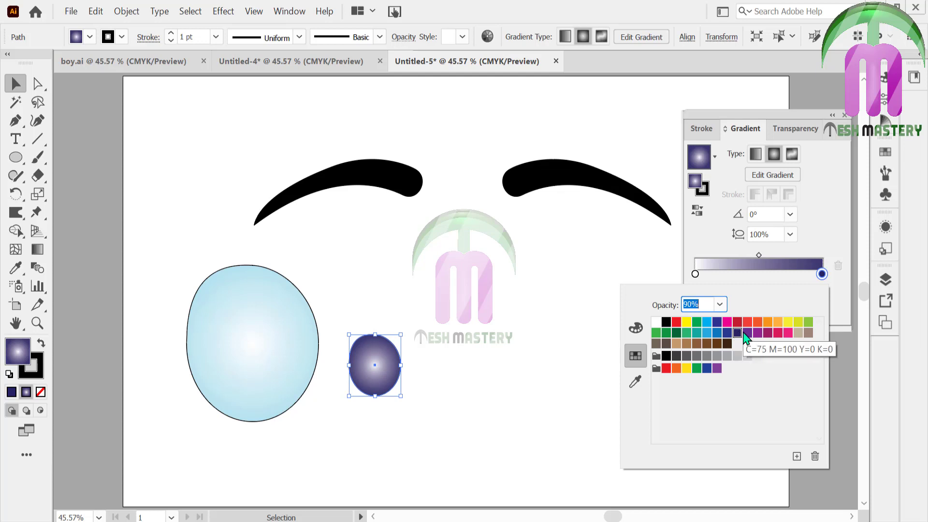
click(718, 323)
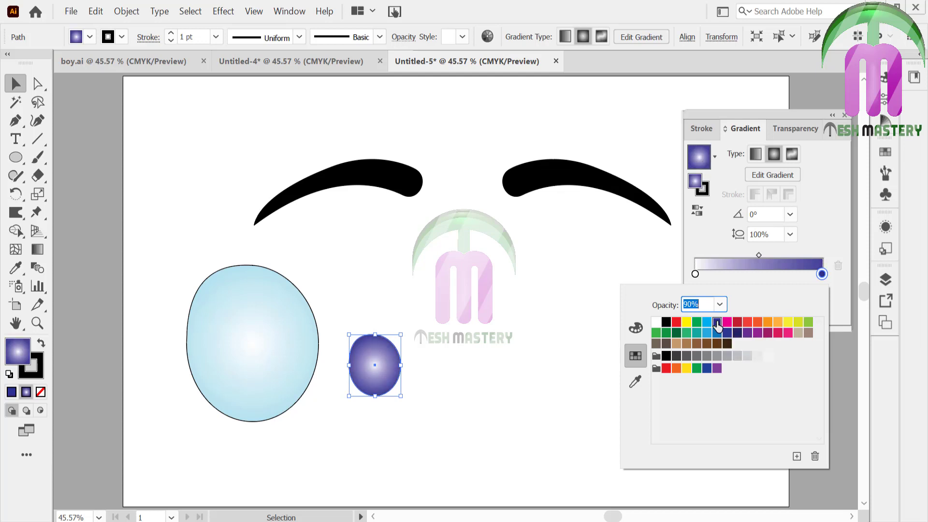
double_click(695, 274)
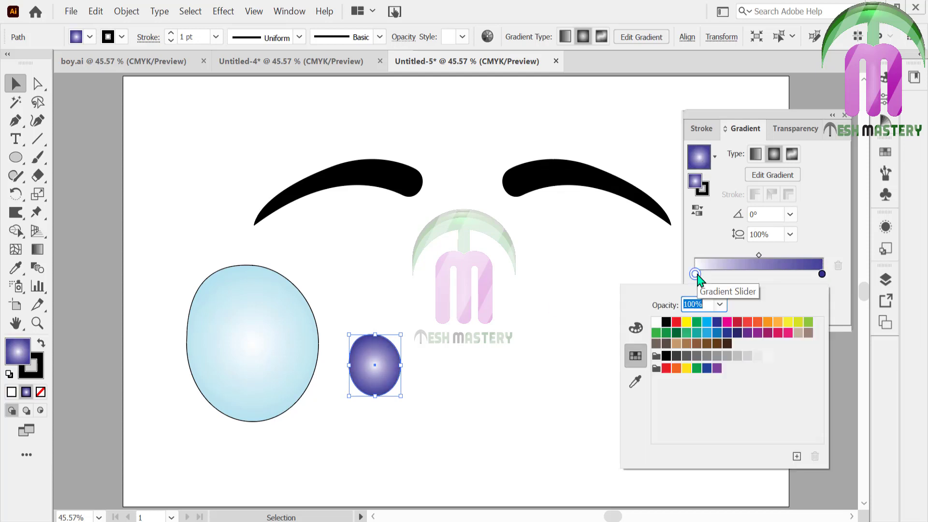
click(717, 333)
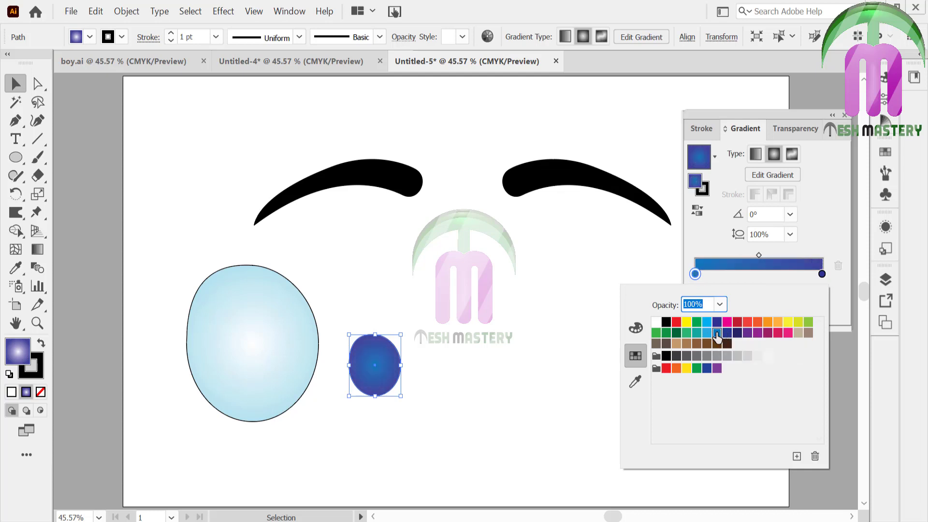
click(561, 303)
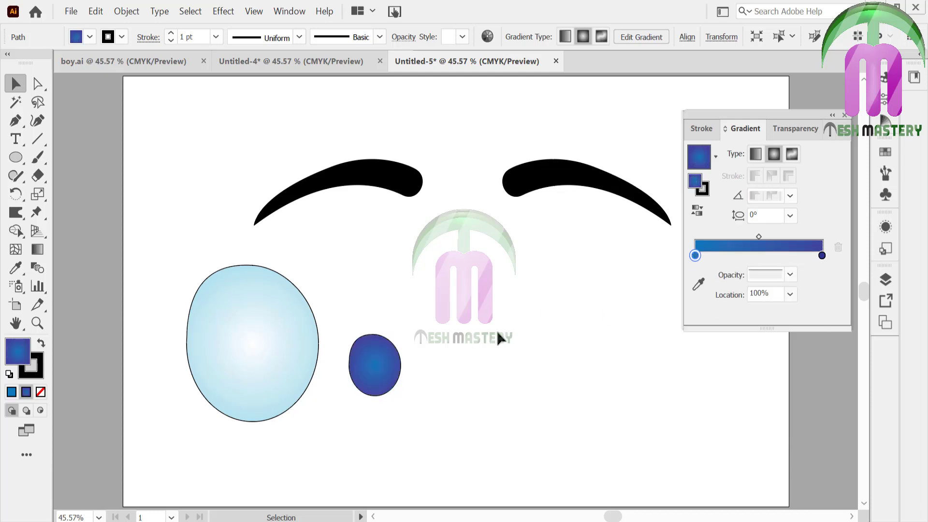
Position and enlarge the blue iris inside the eye, then duplicate it beside the eye.
drag(392, 369, 267, 362)
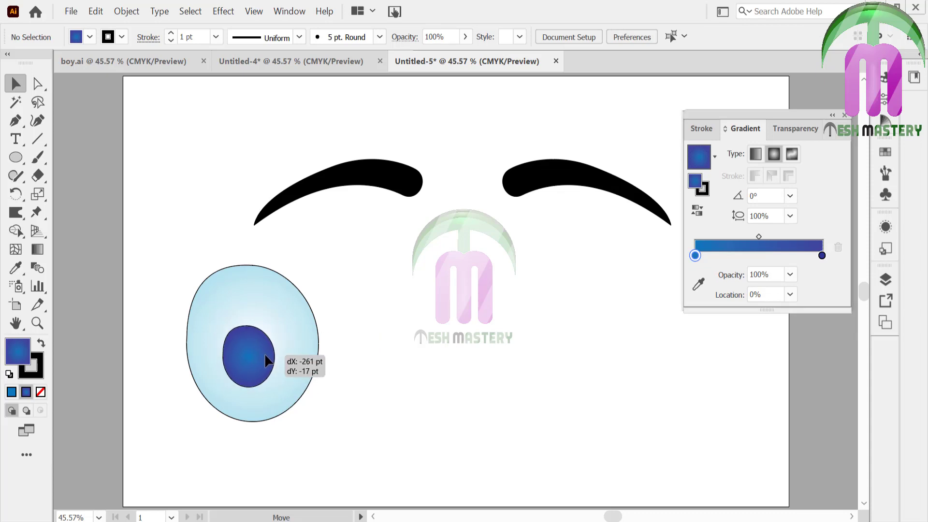
drag(267, 361, 258, 369)
drag(267, 335, 276, 321)
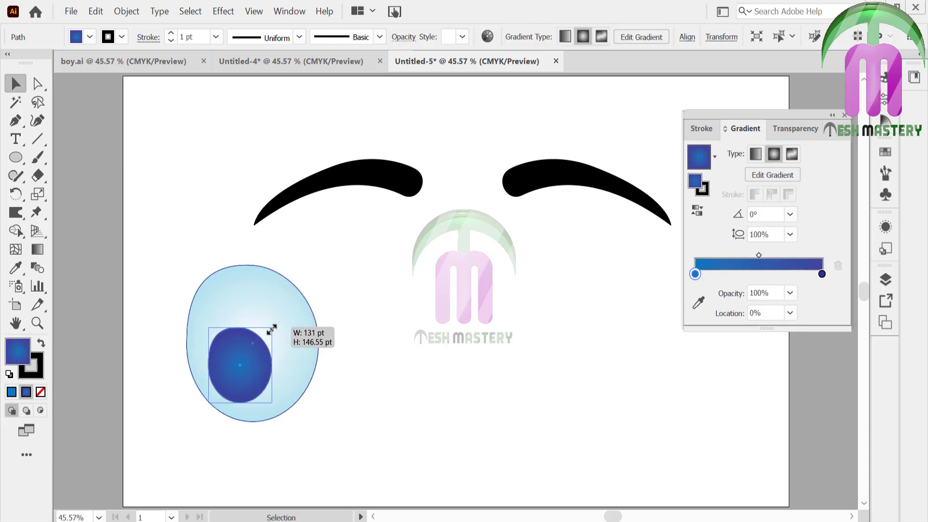
drag(252, 354, 448, 349)
click(364, 304)
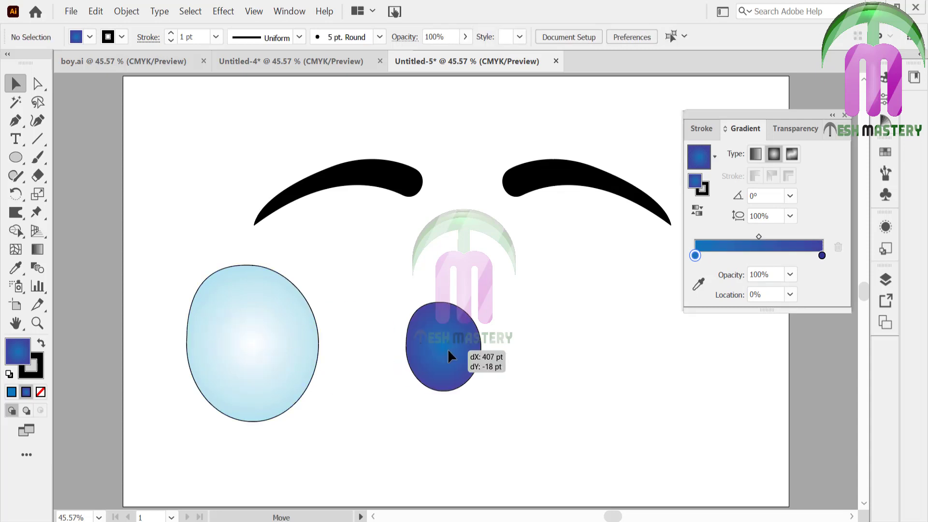
drag(486, 300, 459, 329)
Make the copy a black, stroke-free pupil about 100 pt wide on the iris, plus a small circle.
click(41, 343)
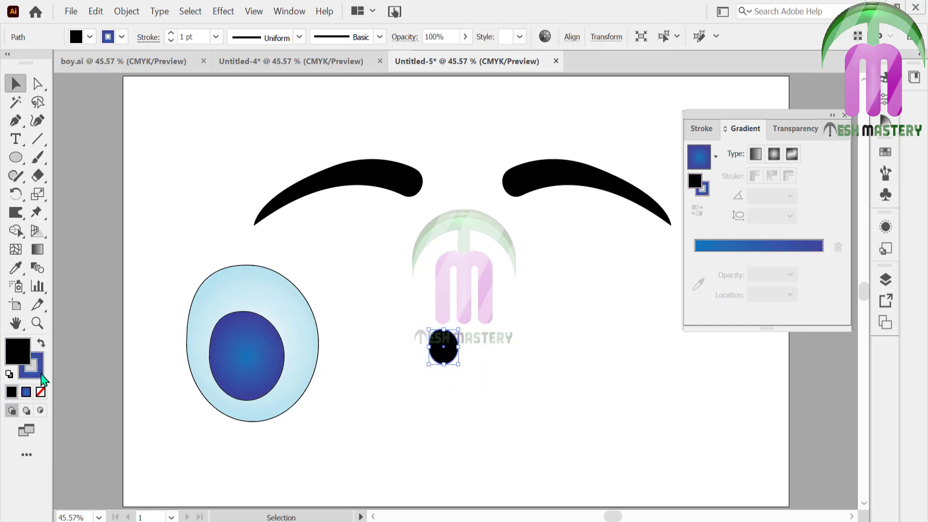
click(41, 392)
click(390, 353)
mouse_move(450, 360)
mouse_down()
mouse_move(249, 368)
mouse_move(267, 327)
mouse_up()
drag(247, 356, 252, 359)
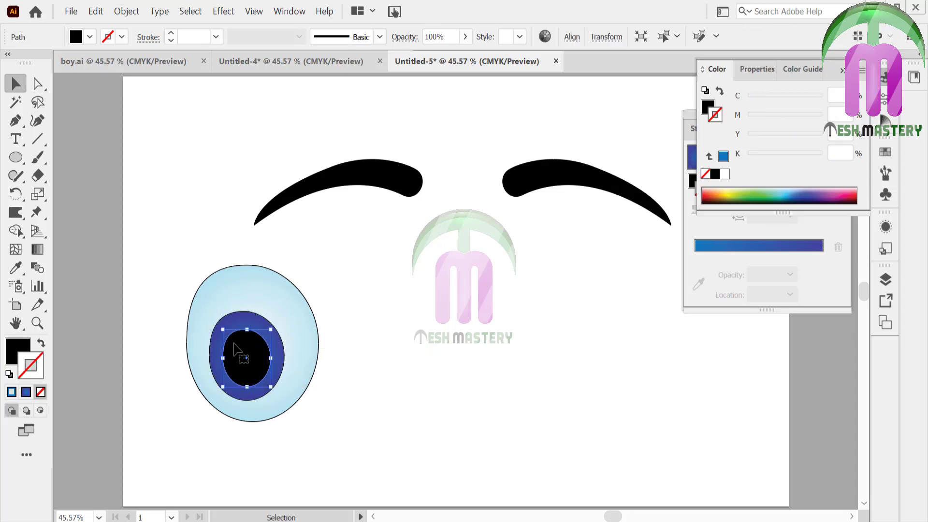
click(116, 244)
key(l)
drag(220, 330, 241, 350)
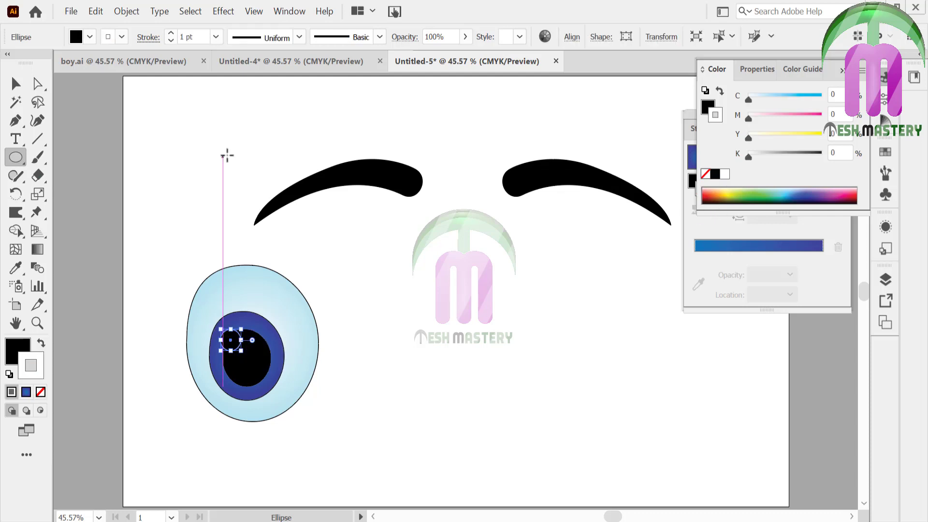
Turn the circle into a white, stroke-free feathered highlight and group all eye parts.
key(d)
click(40, 392)
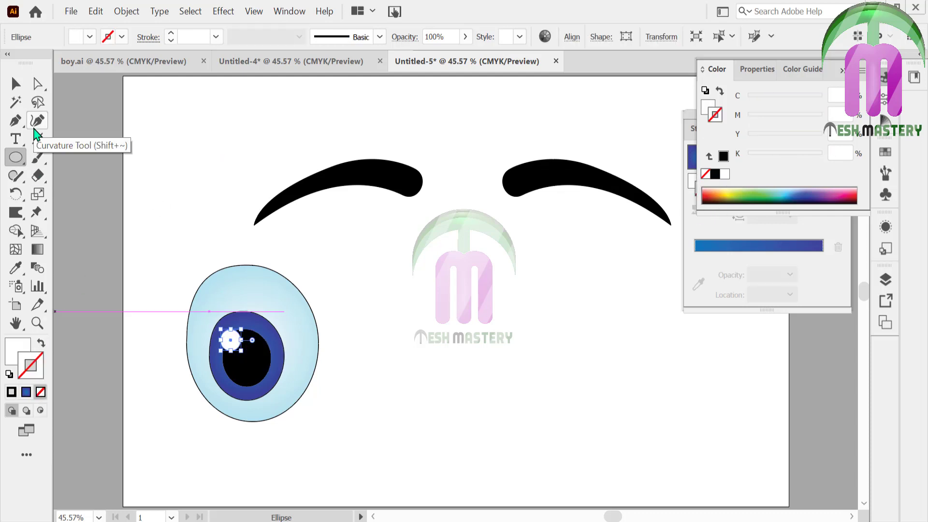
click(16, 84)
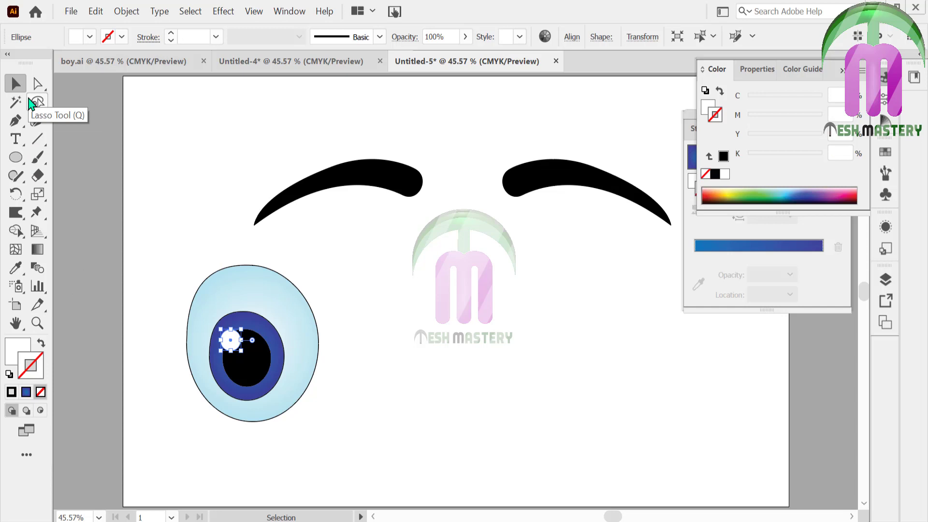
click(223, 11)
mouse_move(226, 212)
click(138, 226)
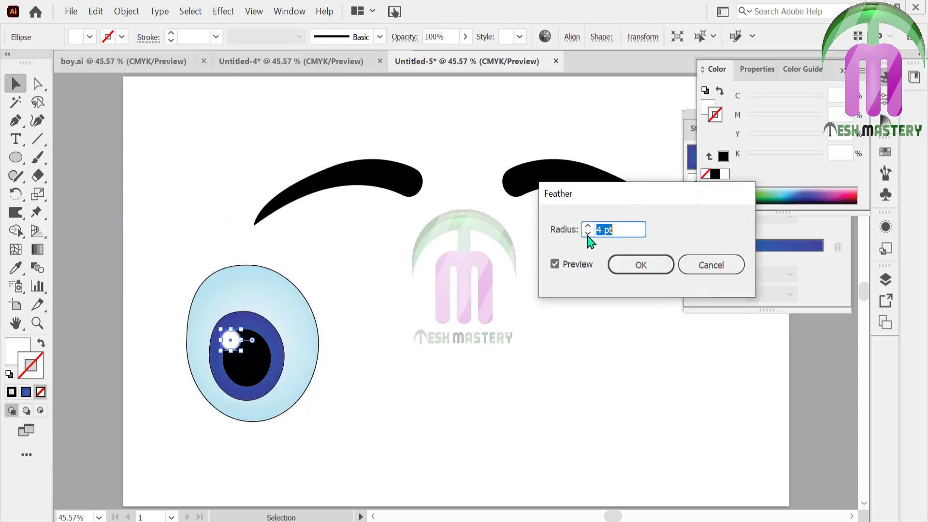
click(648, 264)
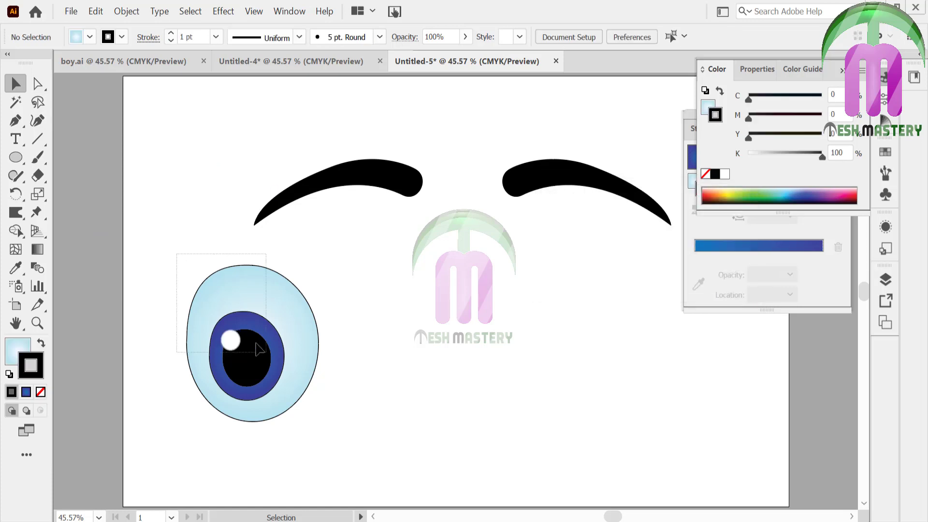
drag(182, 249, 301, 384)
key(ctrl+g)
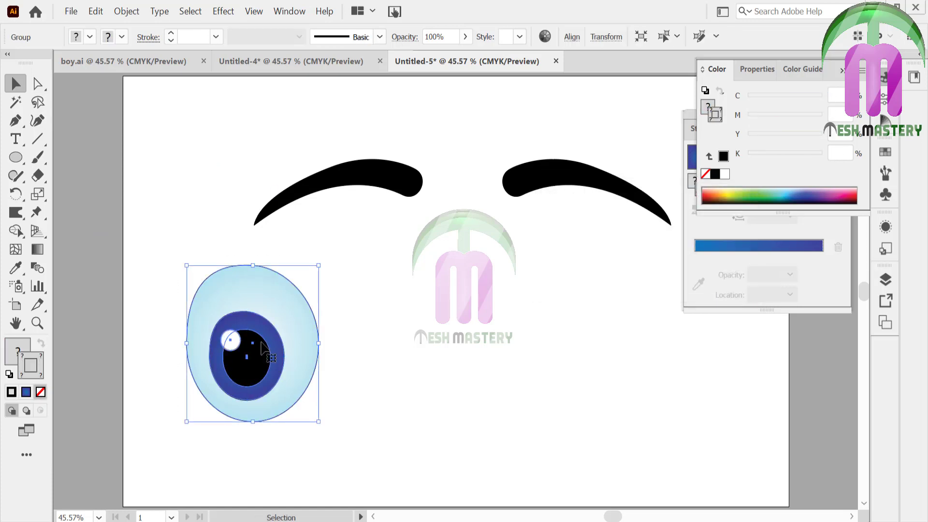
Close the colour panel and collapse the floating panels out of the way.
click(691, 128)
double_click(691, 115)
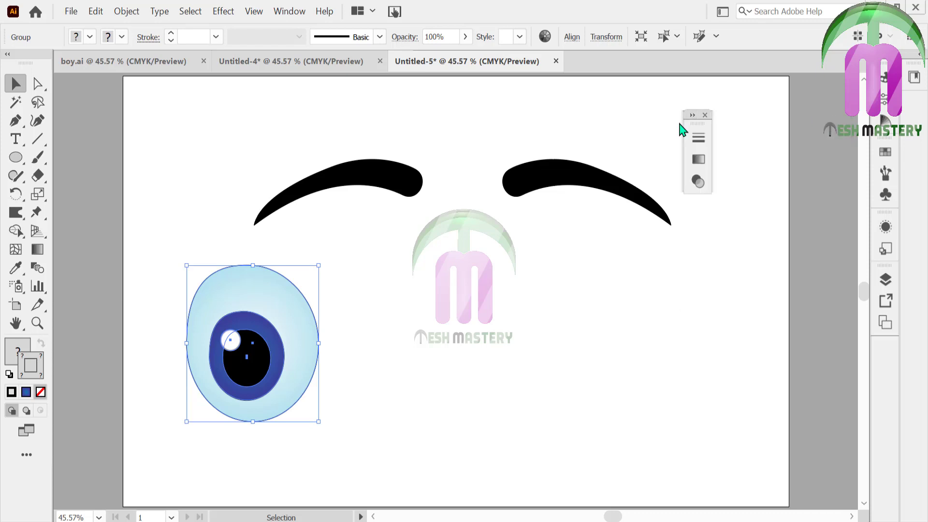
drag(694, 131, 819, 136)
click(725, 155)
Place the eye under the right brow, reflect a copy under the left brow, and start a new document.
drag(230, 356, 555, 319)
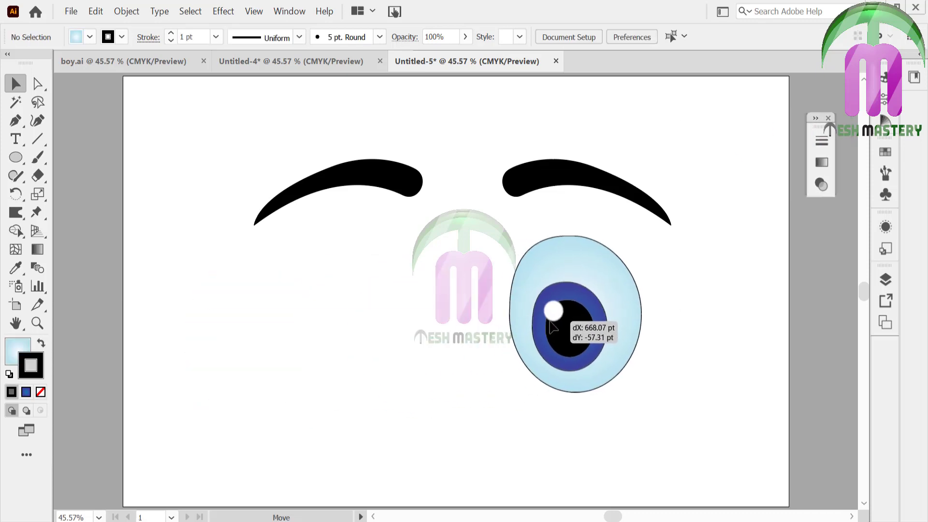
right_click(553, 313)
mouse_move(592, 223)
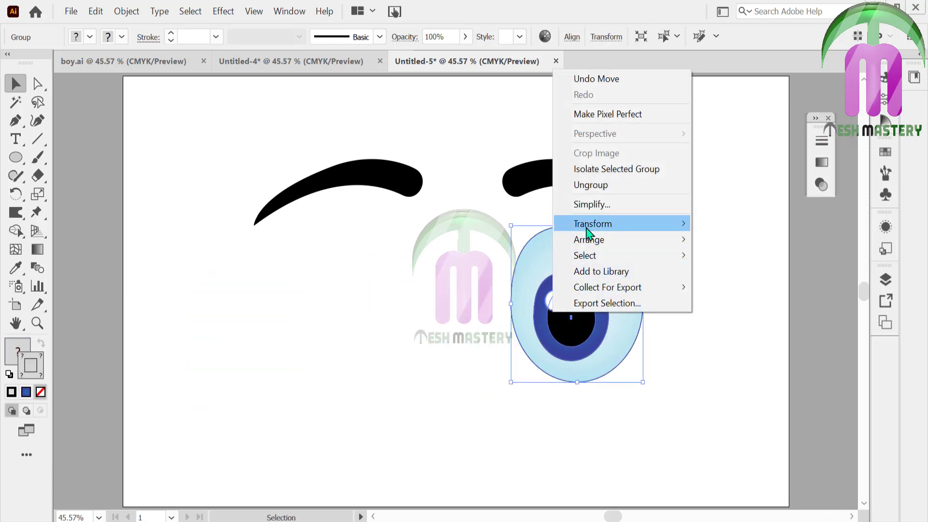
click(396, 275)
click(416, 369)
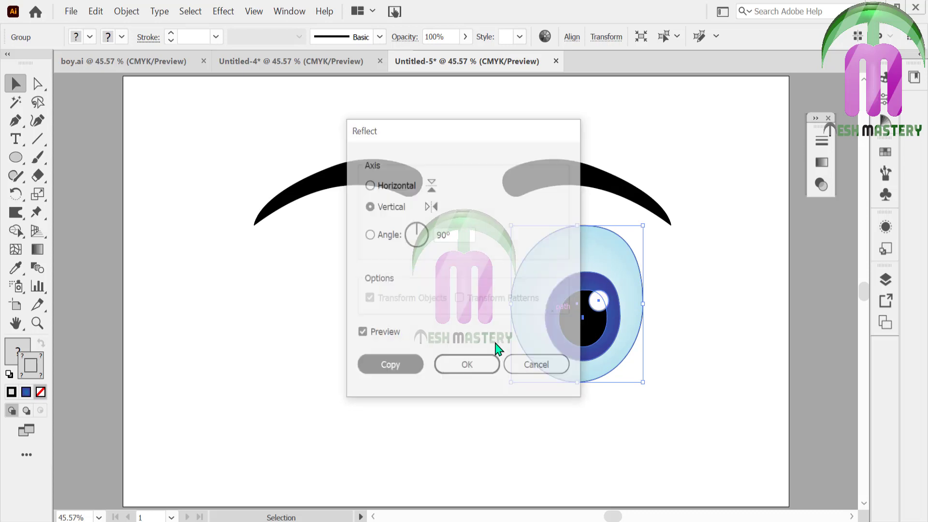
drag(566, 330, 340, 335)
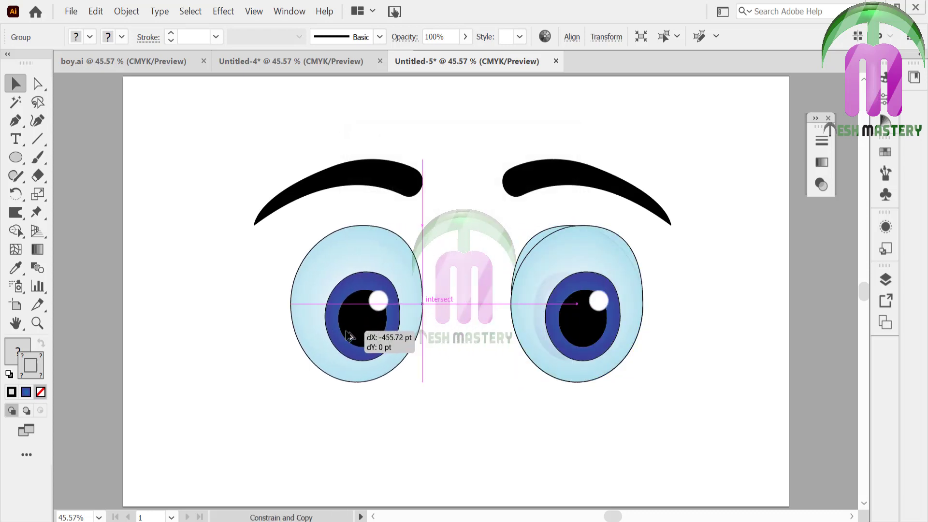
click(463, 373)
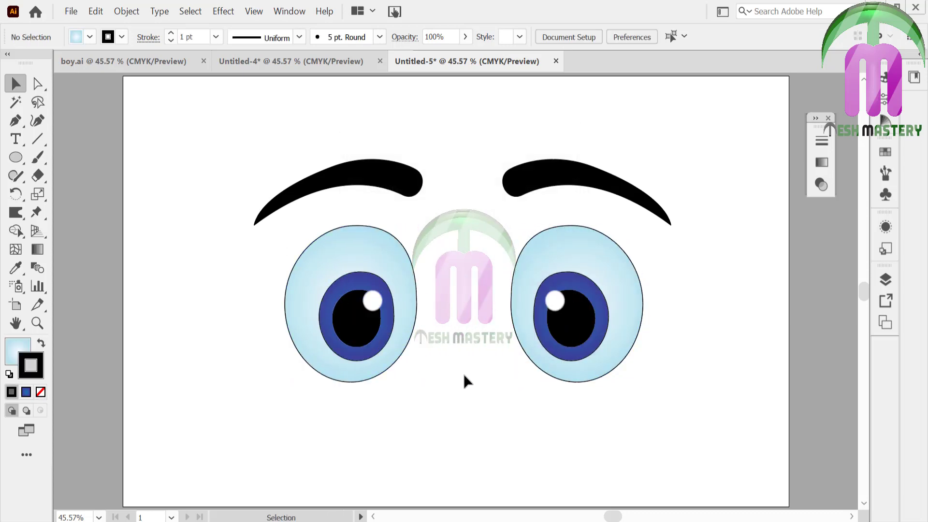
key(ctrl+n)
Paint curved Paintbrush strokes forming an eyebrow swoosh on the new page.
key(b)
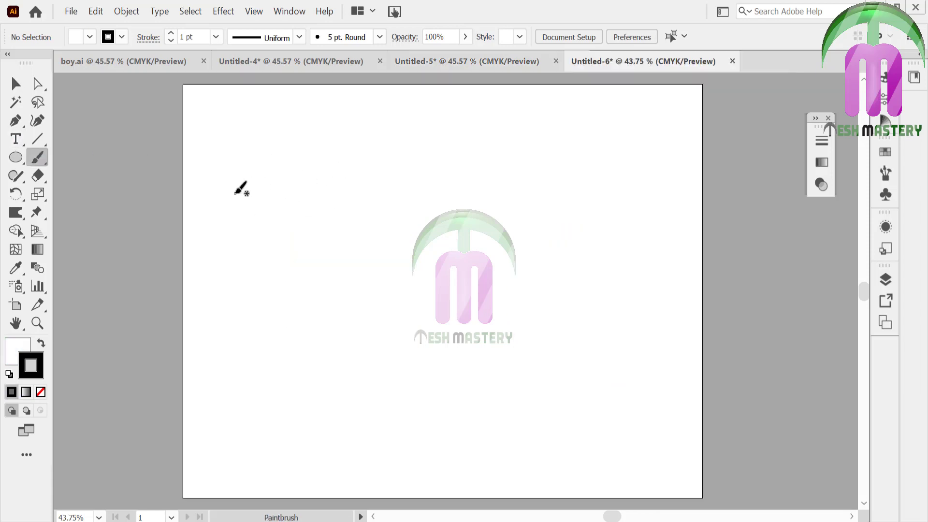
mouse_move(237, 203)
mouse_down()
mouse_move(352, 151)
mouse_move(405, 172)
mouse_up()
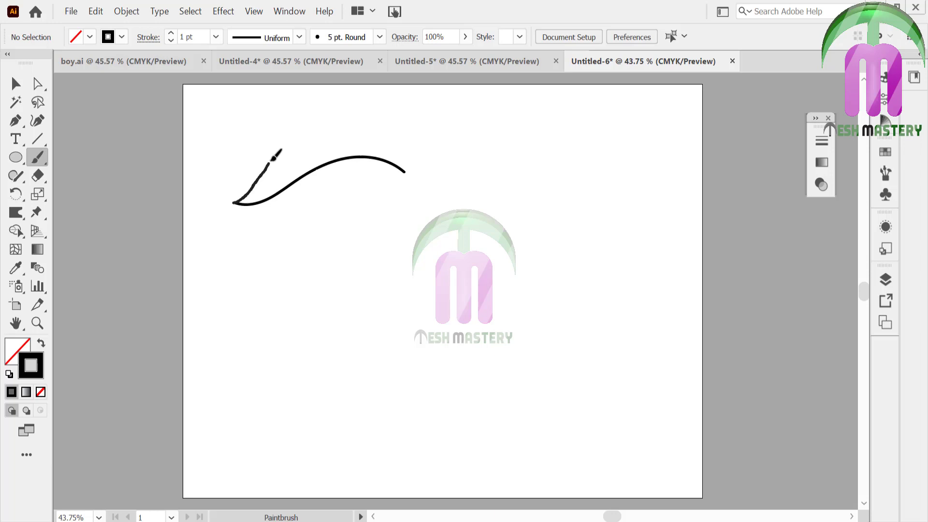
mouse_move(268, 185)
mouse_down()
mouse_move(351, 128)
mouse_move(330, 145)
mouse_up()
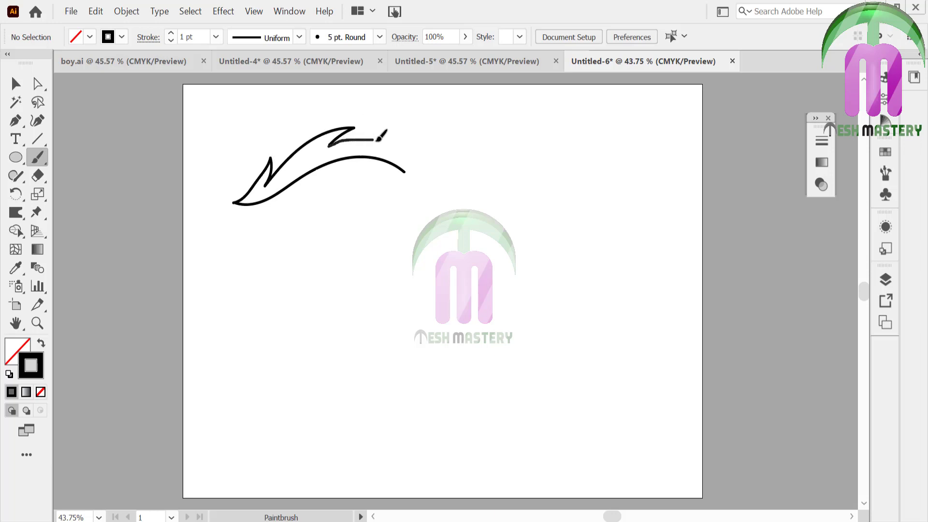
drag(409, 169, 410, 175)
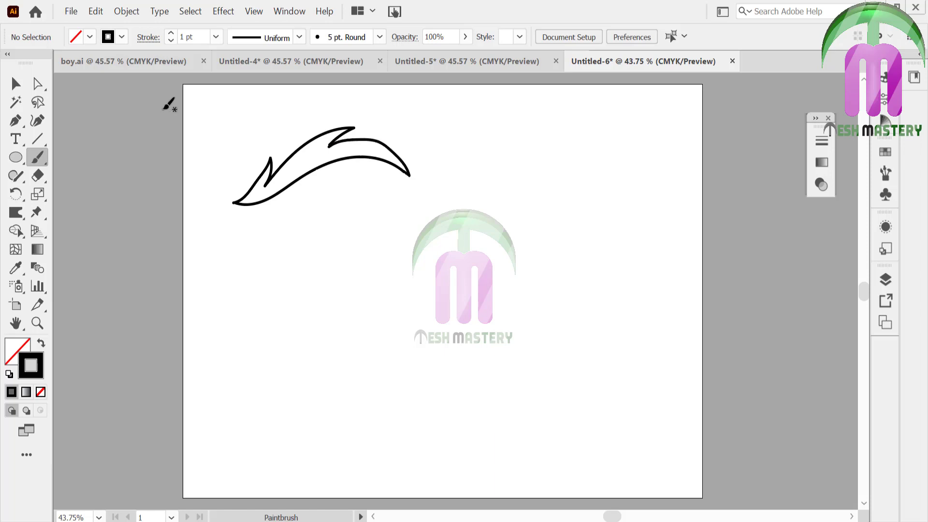
Join the brow strokes into one solid black shape and move it right of centre.
click(16, 83)
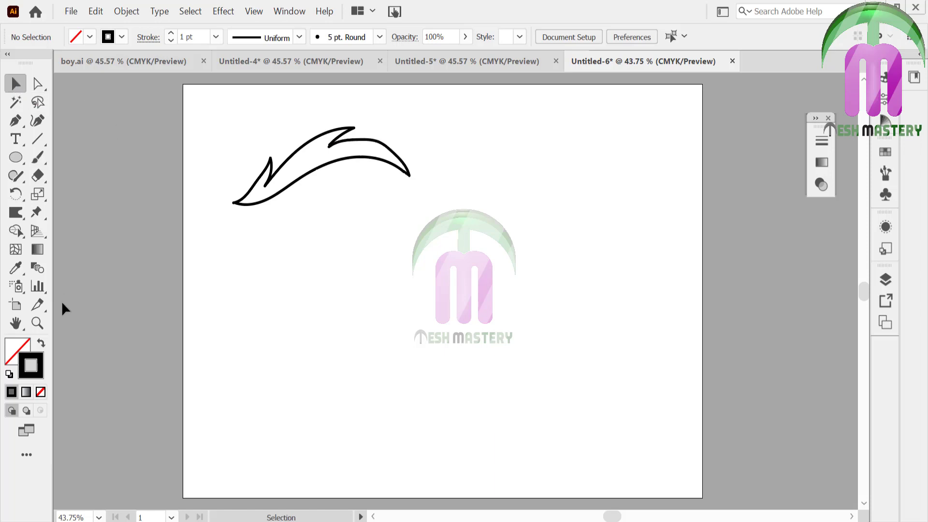
drag(281, 235, 283, 237)
click(249, 120)
drag(248, 120, 400, 216)
right_click(341, 197)
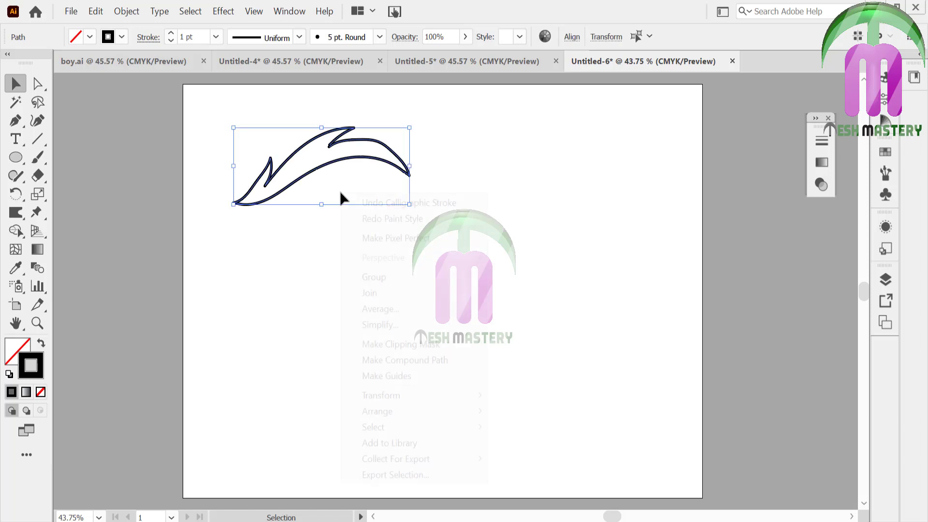
click(375, 292)
click(40, 343)
click(140, 317)
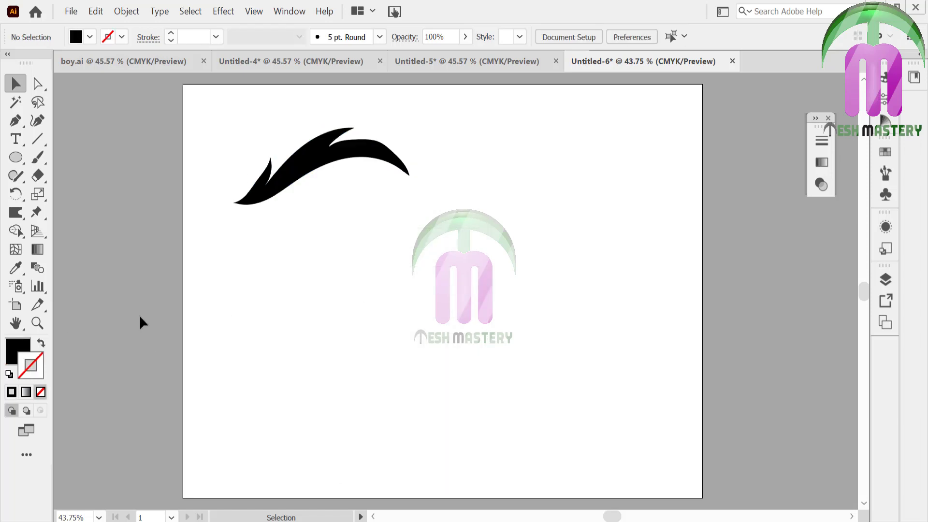
mouse_move(273, 126)
mouse_down()
mouse_move(369, 180)
mouse_move(583, 187)
mouse_up()
Draw an unfilled oval at top left with a dark brown 5B2E06 outline.
click(339, 193)
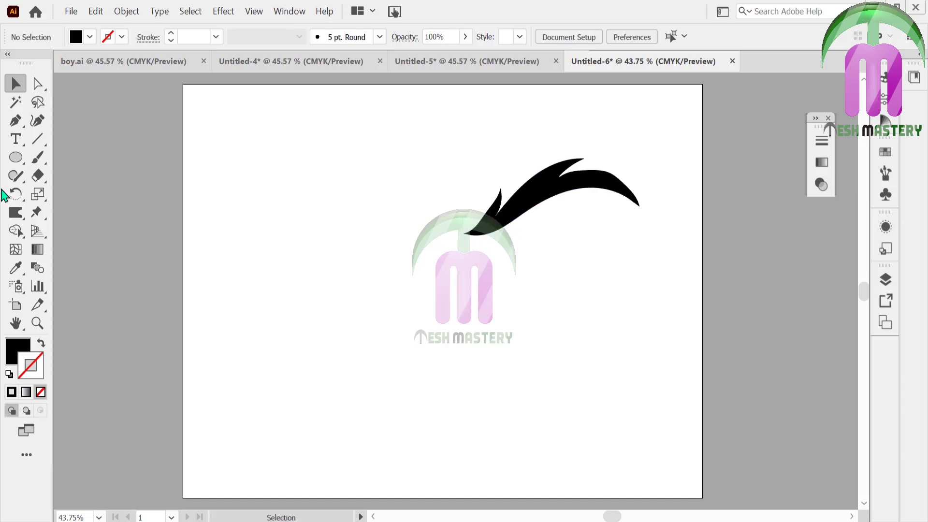
click(16, 162)
drag(258, 180, 359, 253)
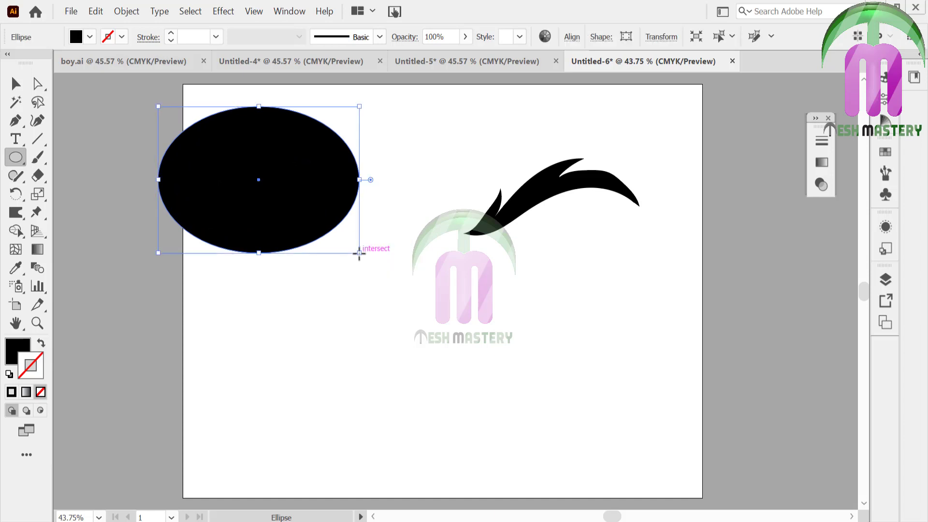
click(40, 344)
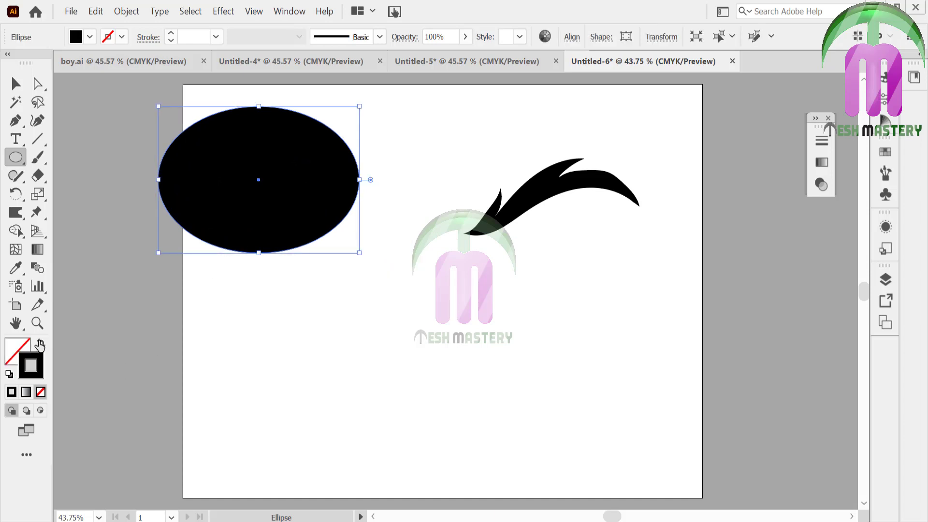
double_click(33, 365)
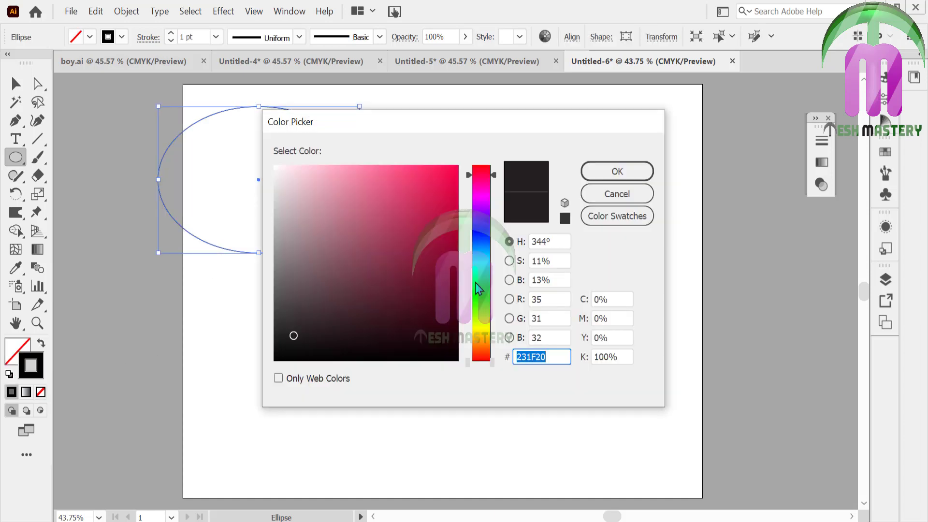
click(486, 343)
click(445, 290)
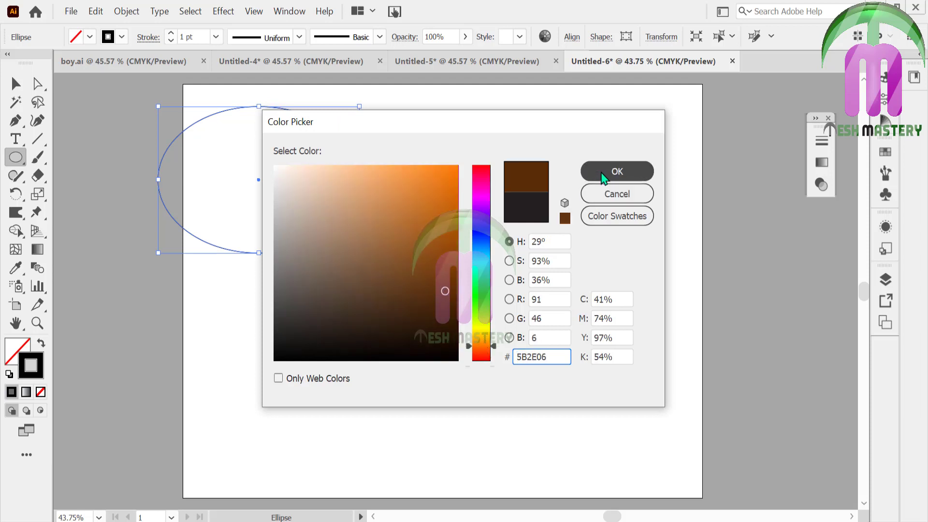
click(610, 175)
Eyedrop the oval's brown onto the eyebrow swoosh and make it solid brown fill.
key(v)
click(551, 191)
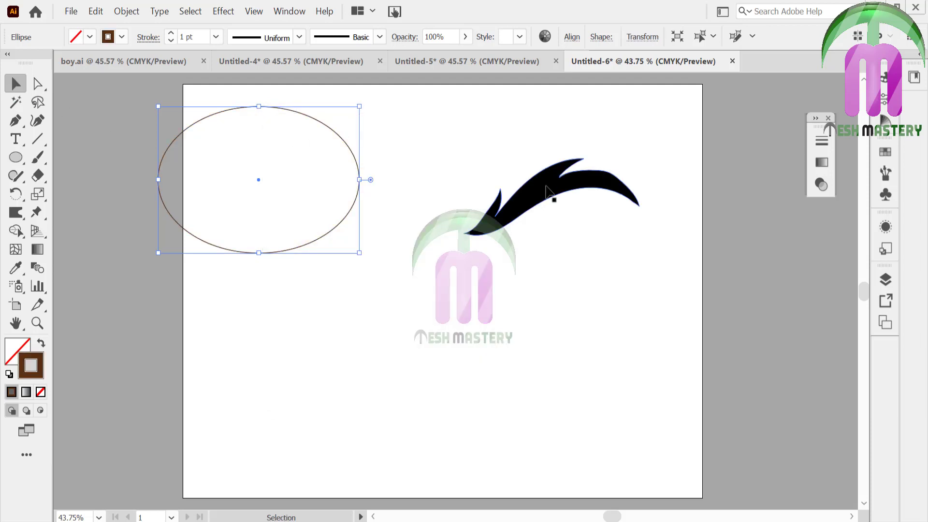
click(16, 267)
click(220, 246)
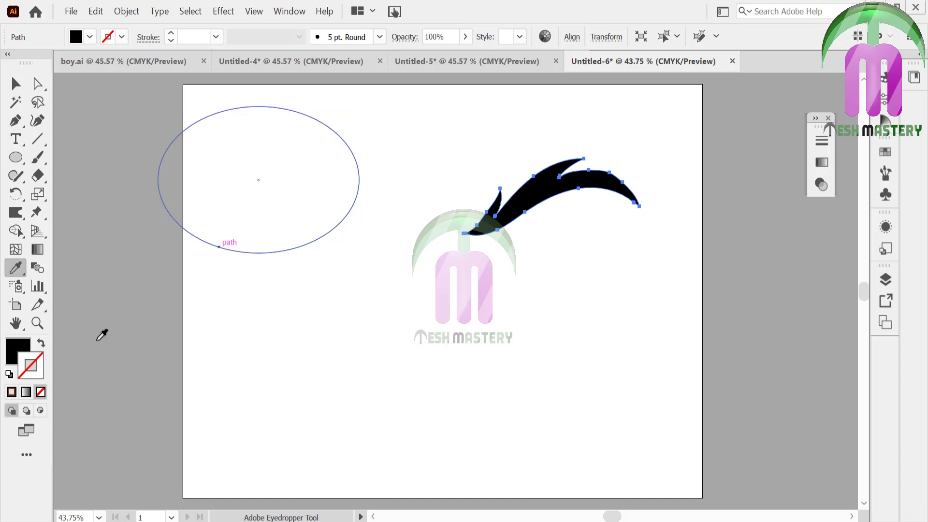
click(41, 344)
click(15, 83)
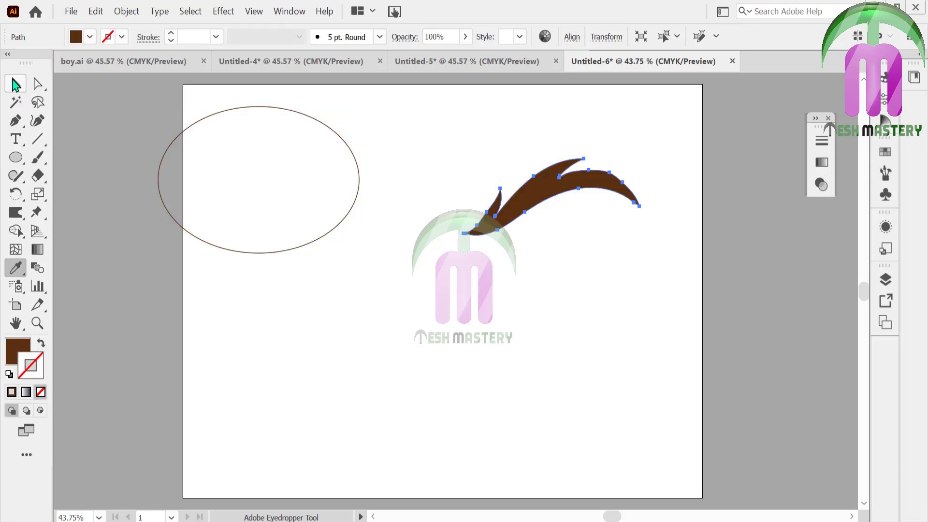
click(123, 215)
Move the oval lower right, shrink it slightly, and fill it with pale yellow.
drag(224, 249, 288, 335)
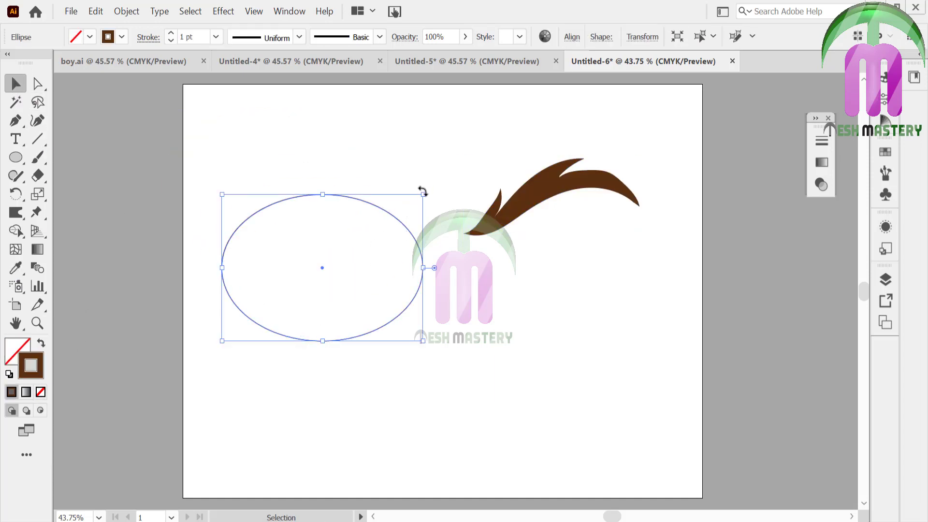
drag(416, 192, 389, 218)
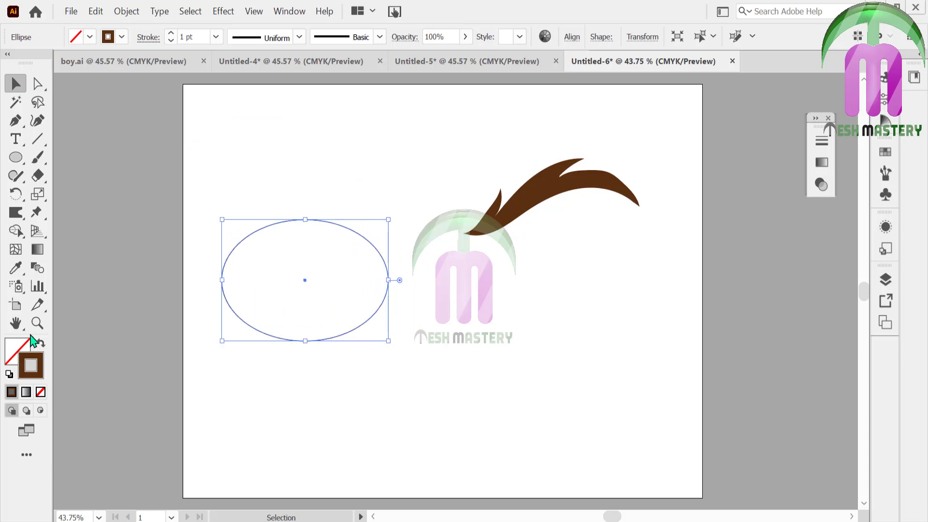
click(20, 348)
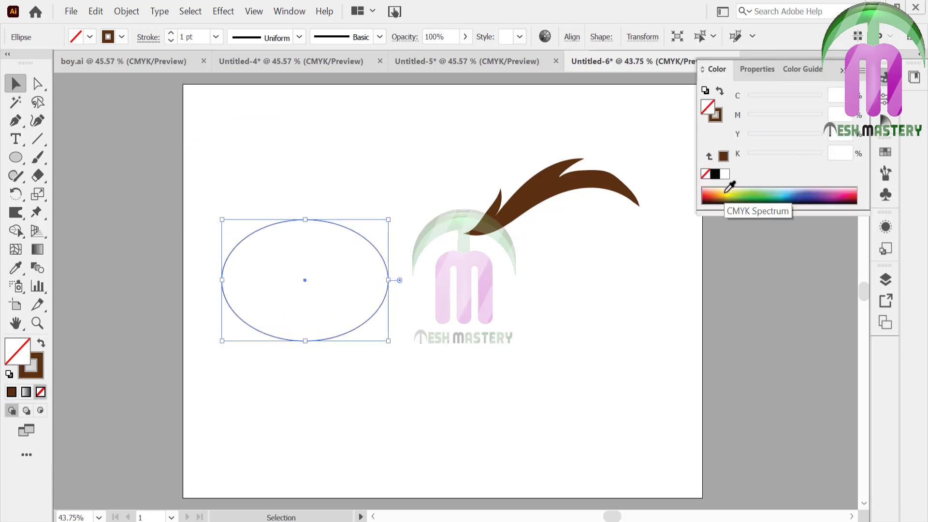
click(726, 191)
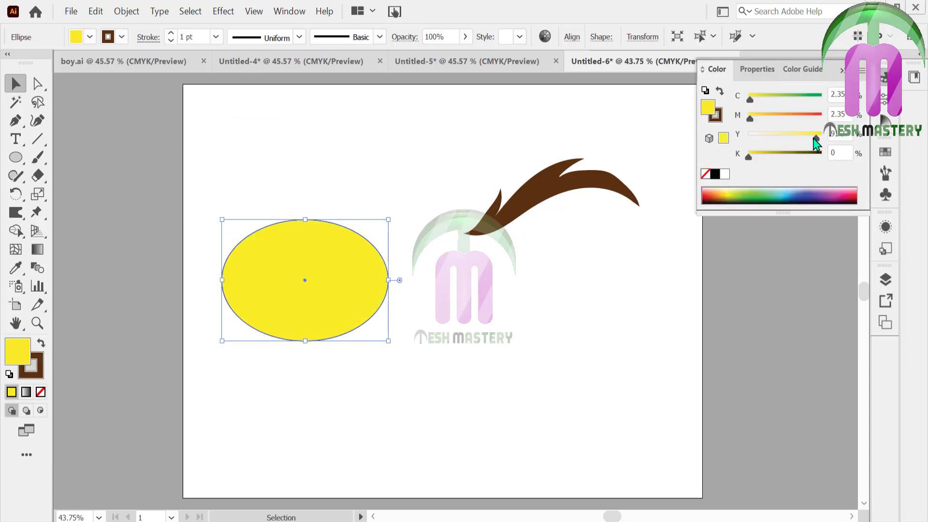
drag(815, 144, 800, 139)
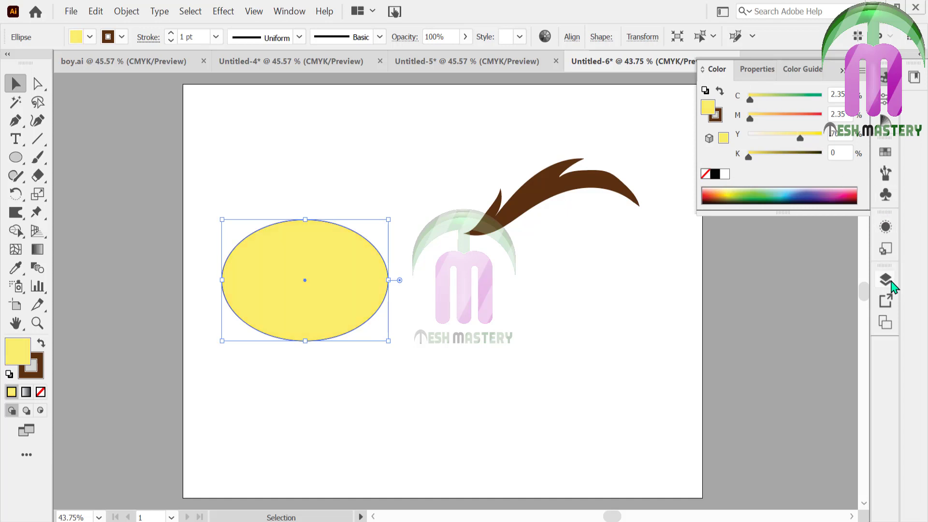
click(883, 125)
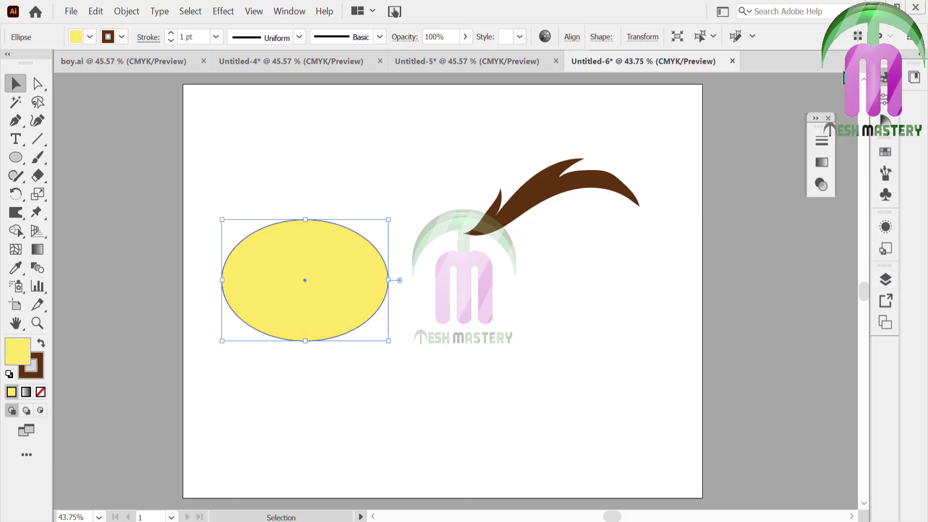
Apply a gradient fill, delete the black stop, and make the white stop yellow.
click(821, 163)
click(722, 250)
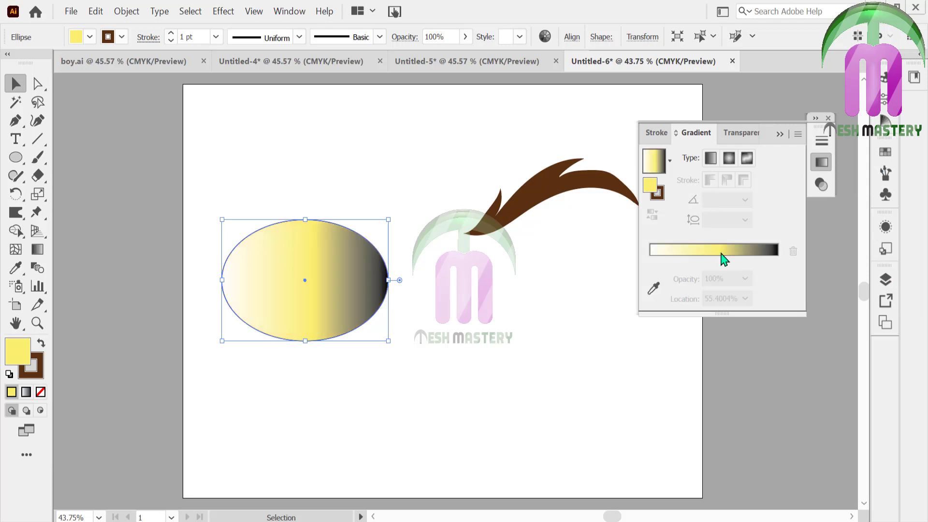
drag(777, 279, 783, 322)
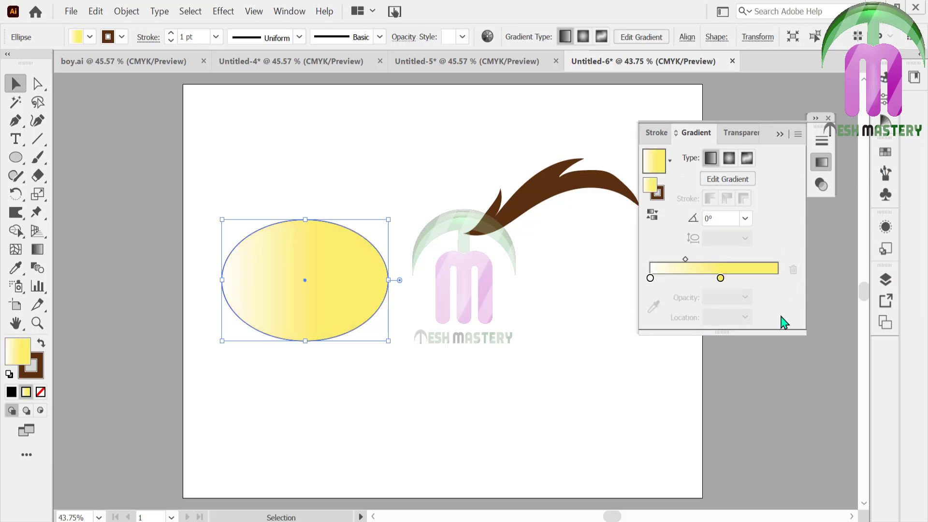
click(651, 278)
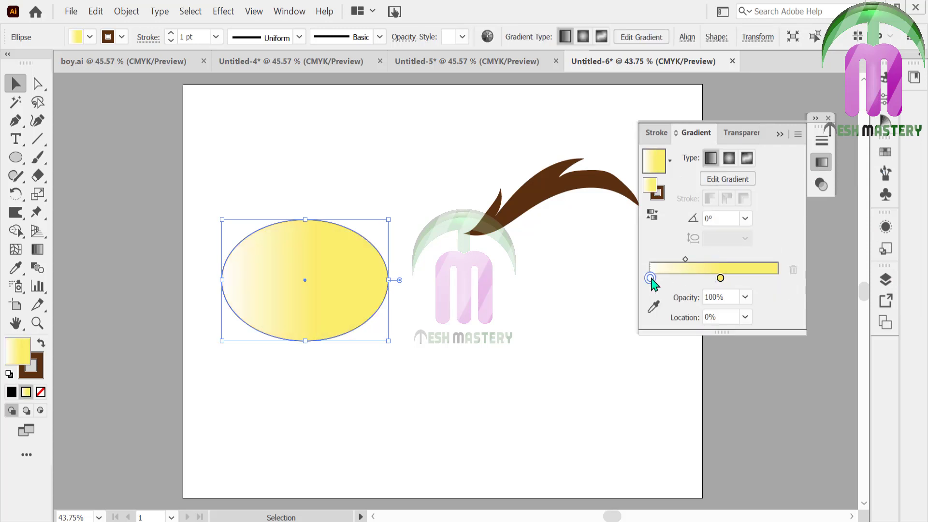
double_click(651, 278)
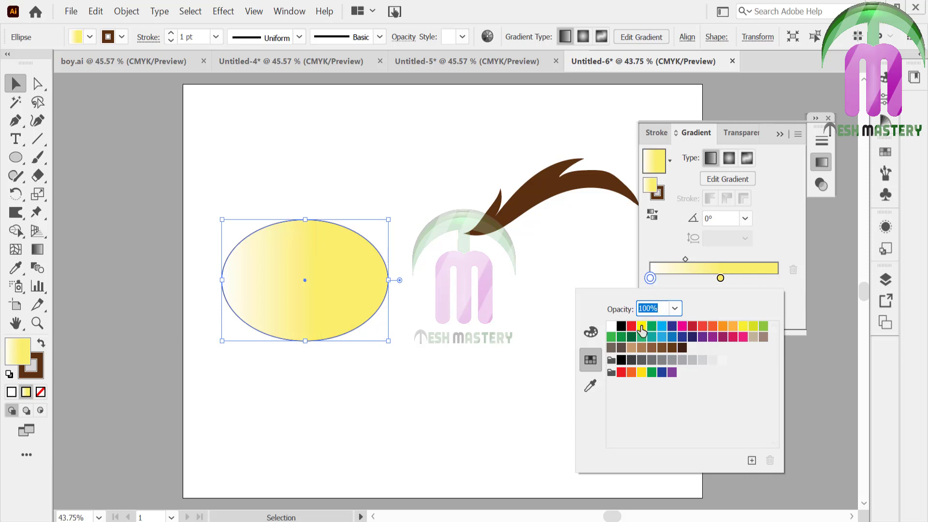
click(642, 373)
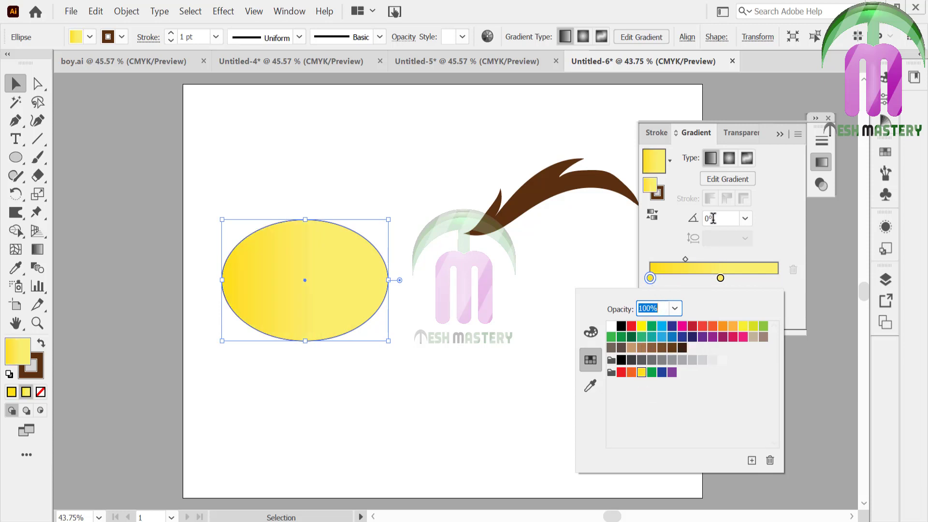
click(729, 158)
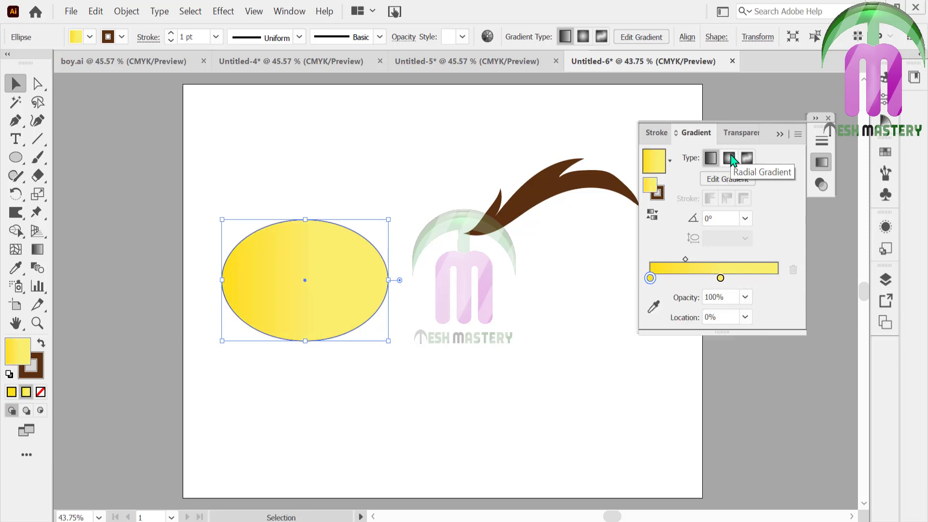
Make the gradient radial, move the bright yellow stop outward, and add a midpoint stop near 52%.
click(730, 159)
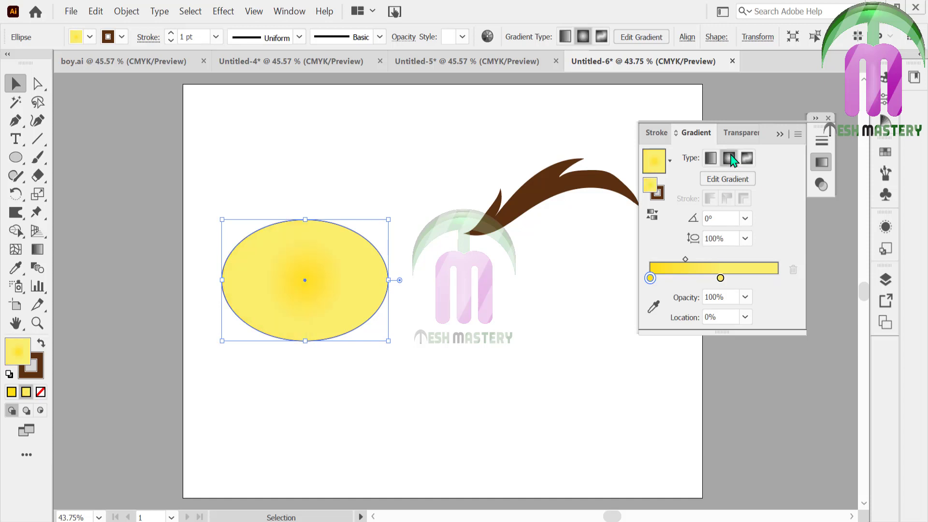
drag(650, 279, 777, 278)
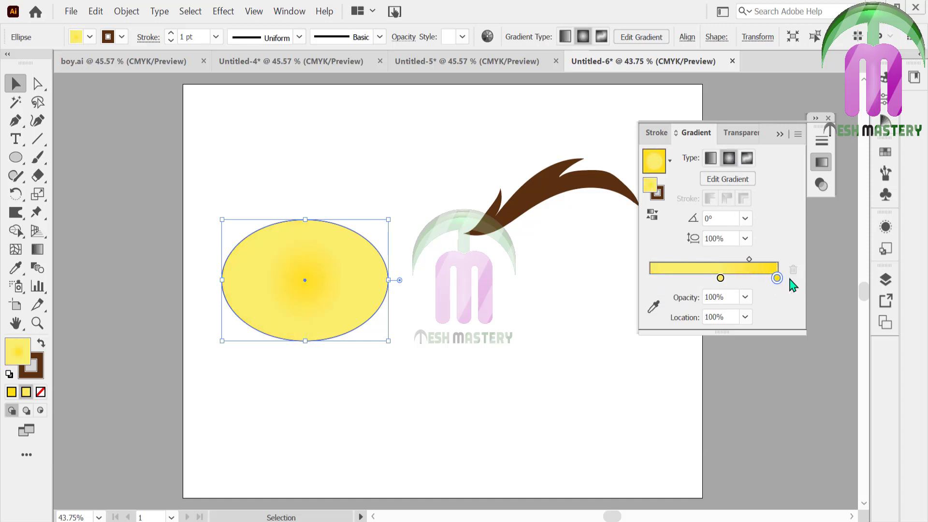
drag(721, 278, 717, 279)
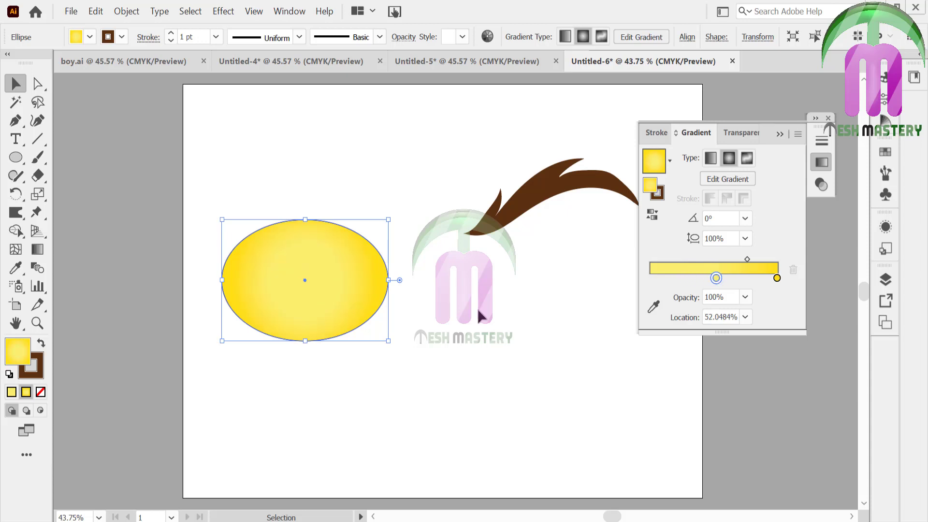
click(201, 193)
click(14, 160)
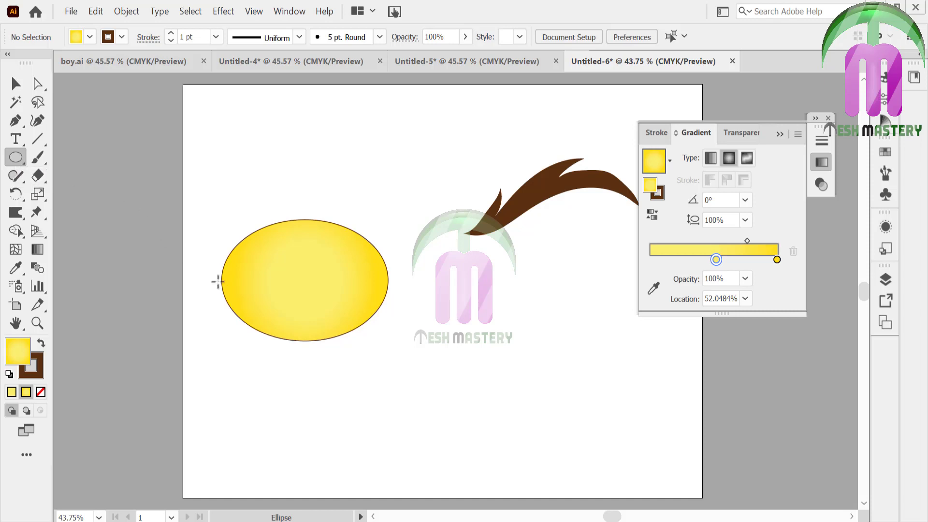
Draw a smaller circle inside the yellow oval and fill it with red #CC0606.
drag(262, 255, 338, 337)
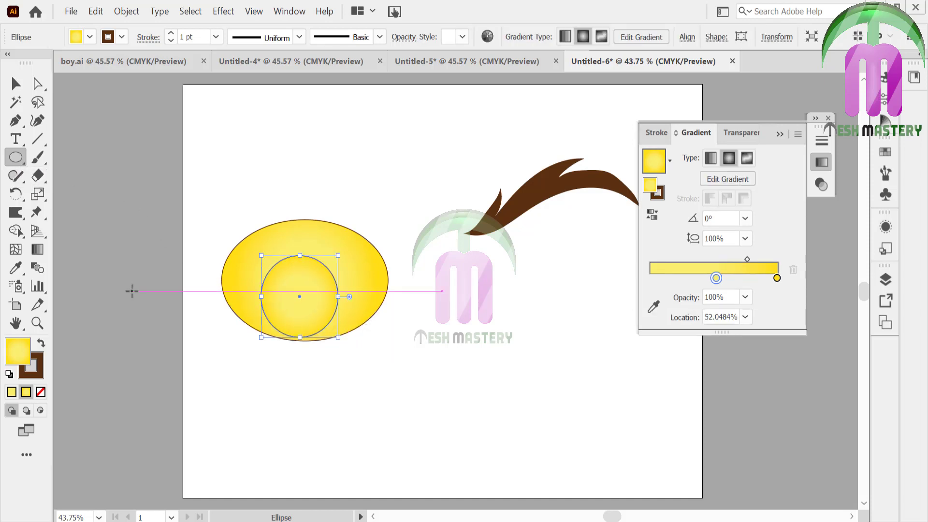
double_click(14, 359)
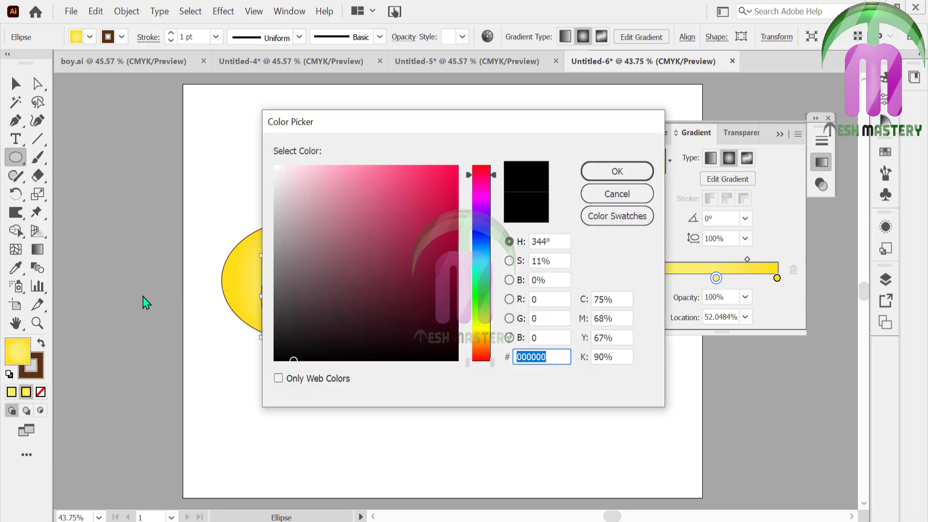
drag(481, 174, 481, 166)
click(452, 204)
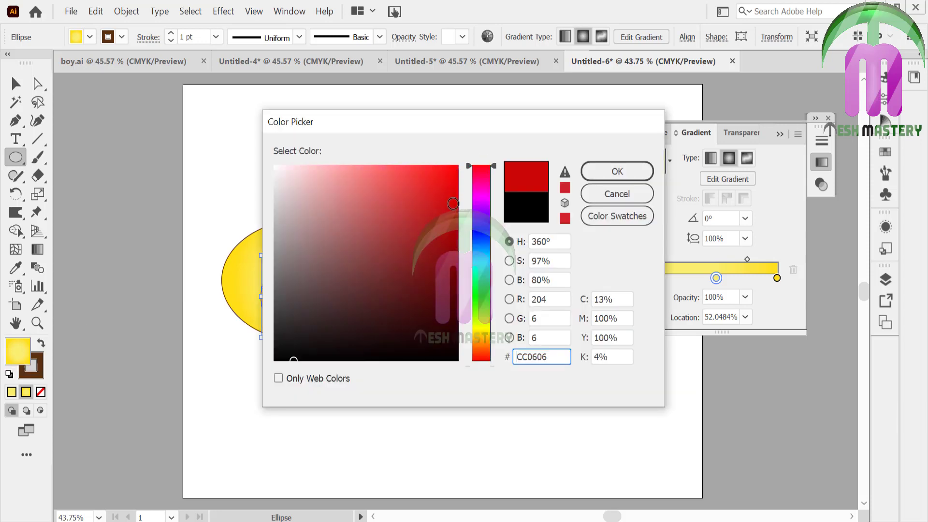
click(617, 171)
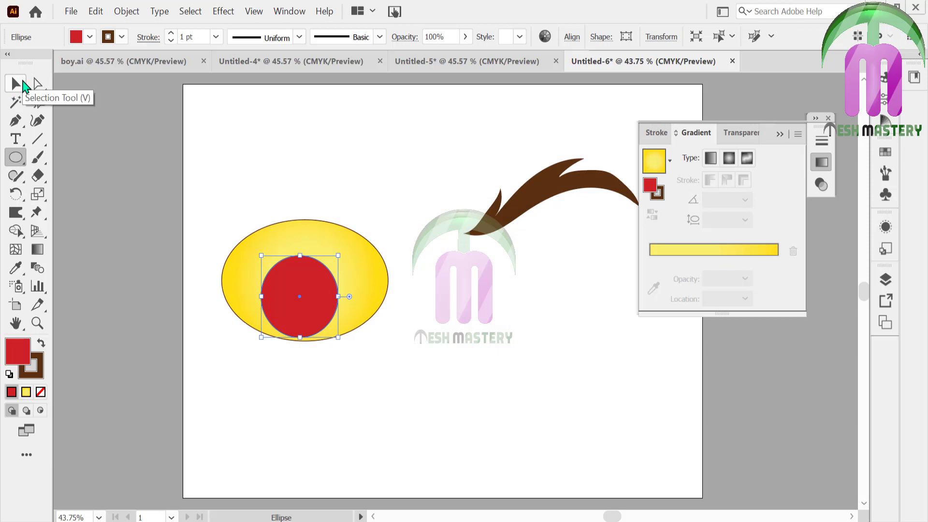
Give the red circle a radial gradient and remove the leftover yellow stops for subtle shading.
click(15, 83)
click(106, 174)
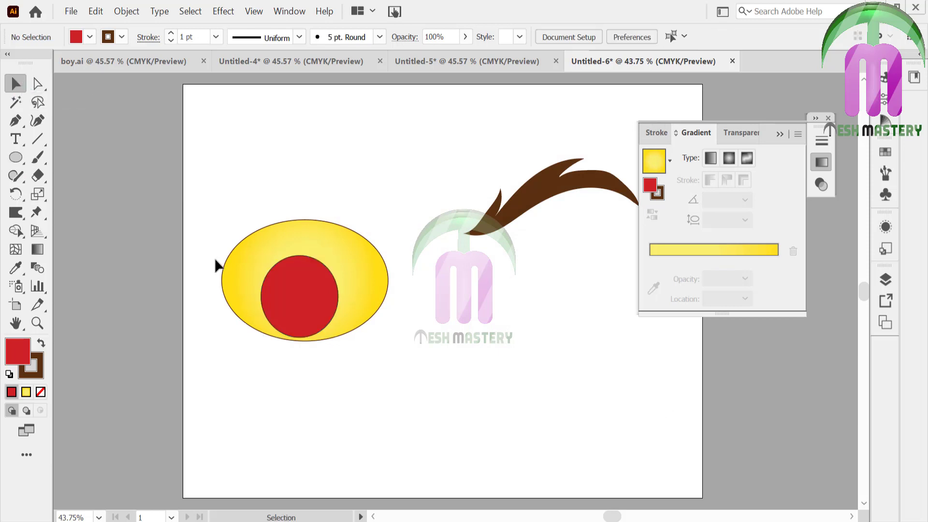
click(279, 296)
click(701, 249)
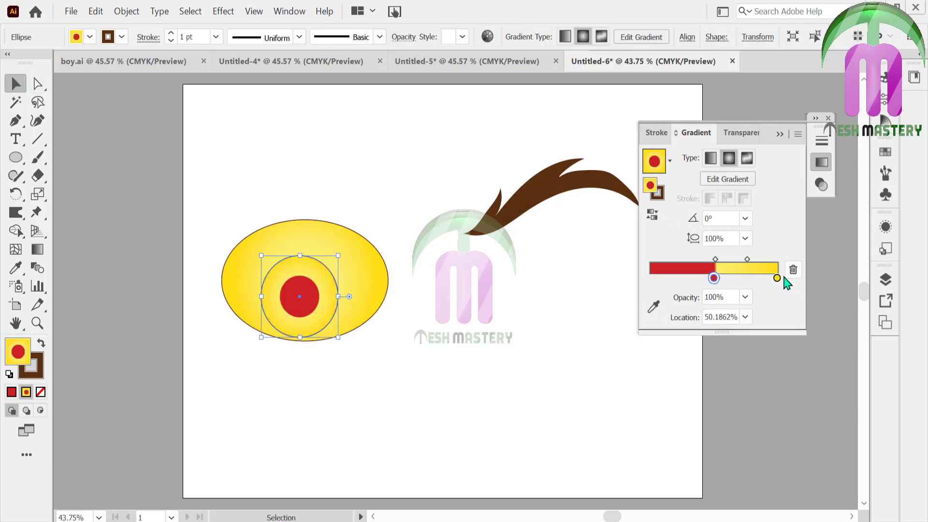
mouse_move(714, 278)
mouse_down()
mouse_move(688, 279)
mouse_move(705, 296)
mouse_move(728, 278)
mouse_move(780, 305)
mouse_up()
click(708, 279)
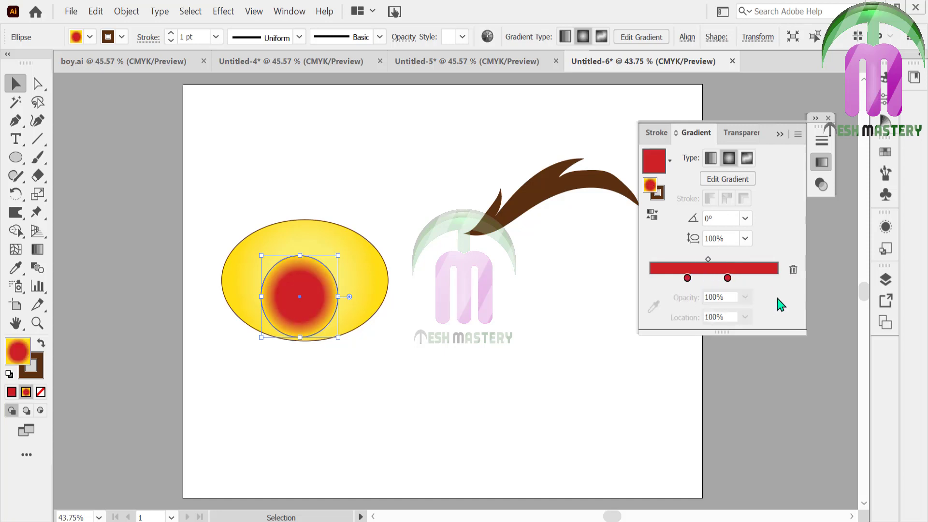
click(728, 278)
double_click(728, 279)
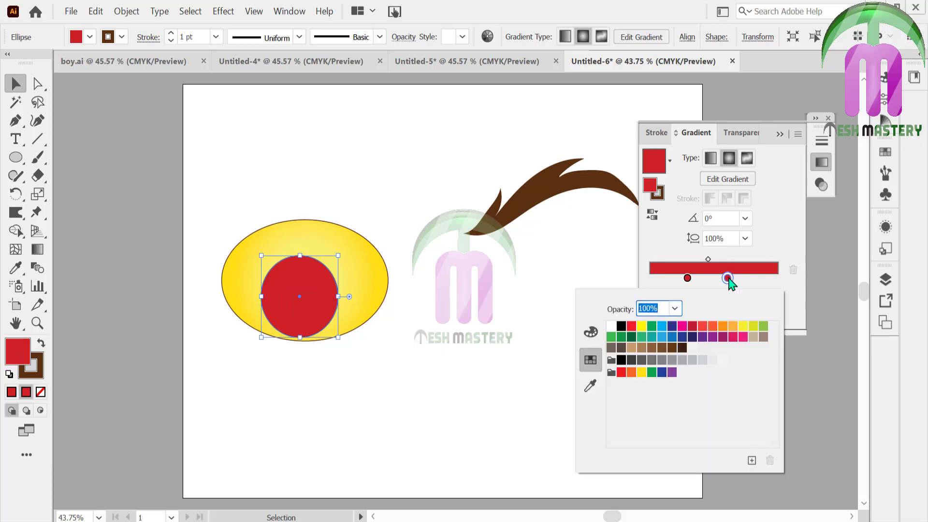
click(427, 396)
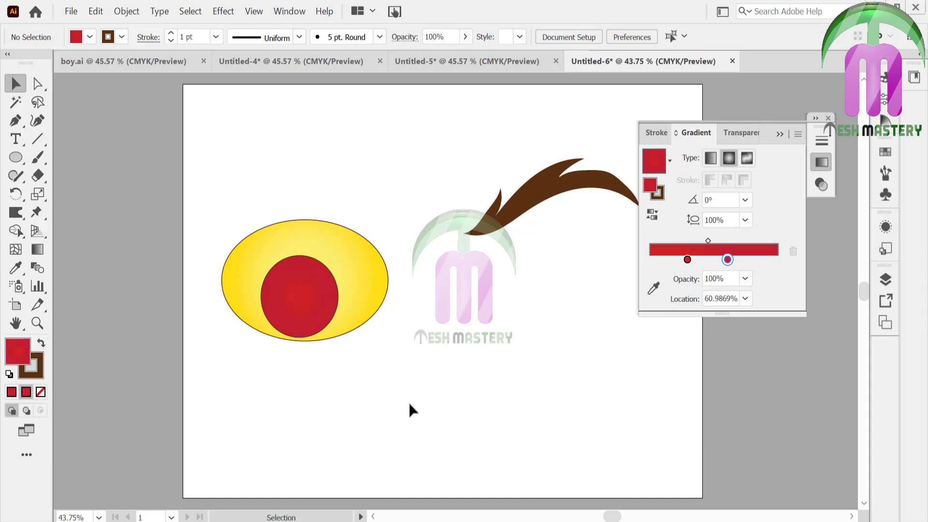
Flatten the red circle slightly and place a smaller copy of it above the eye.
click(300, 314)
drag(301, 338, 301, 331)
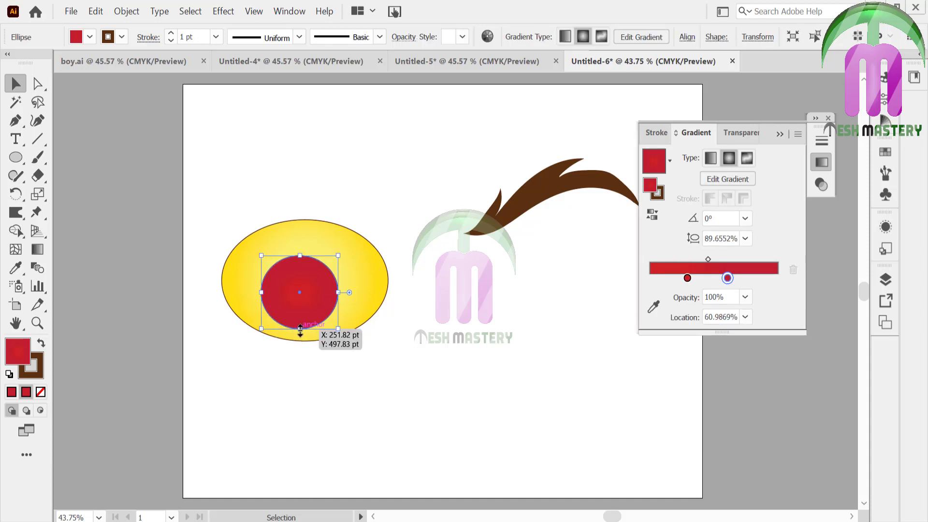
mouse_move(287, 300)
mouse_down()
mouse_move(277, 294)
mouse_move(354, 170)
mouse_up()
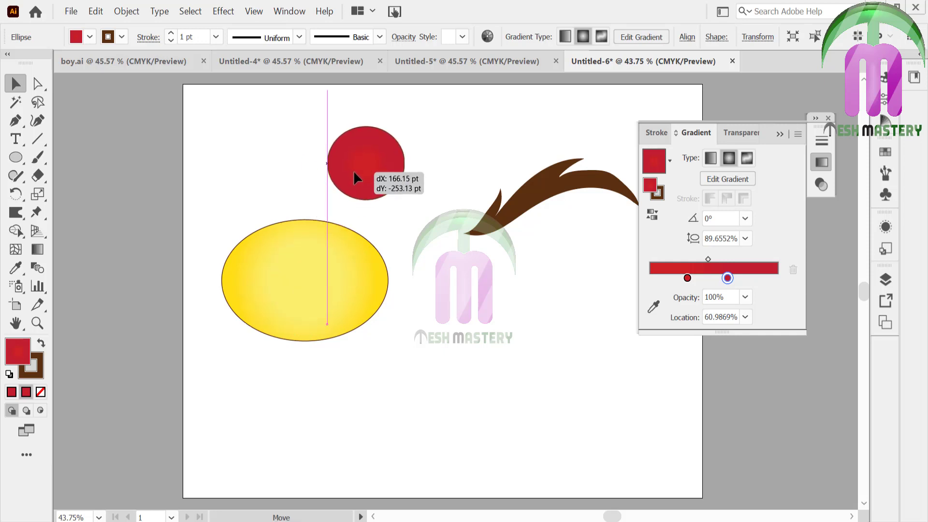
drag(404, 200, 383, 179)
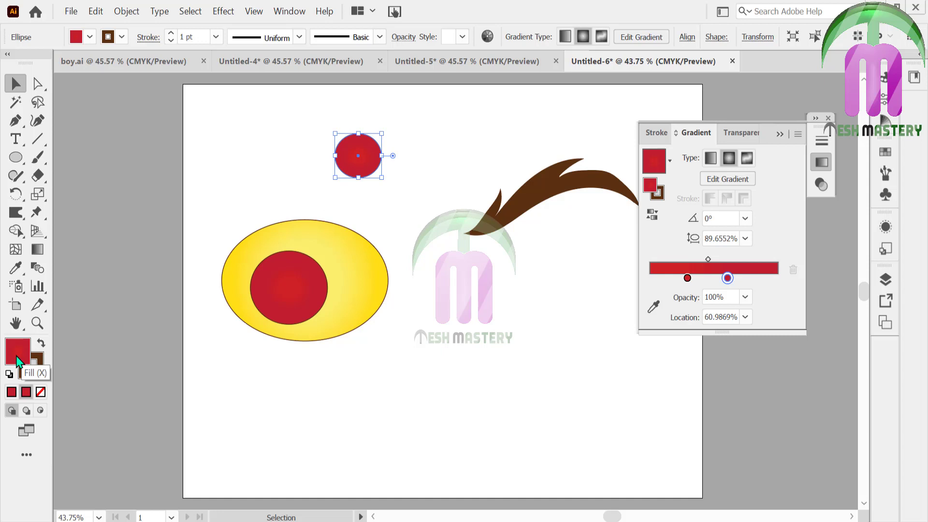
Fill the small copy black and move it to the centre of the red iris.
double_click(17, 359)
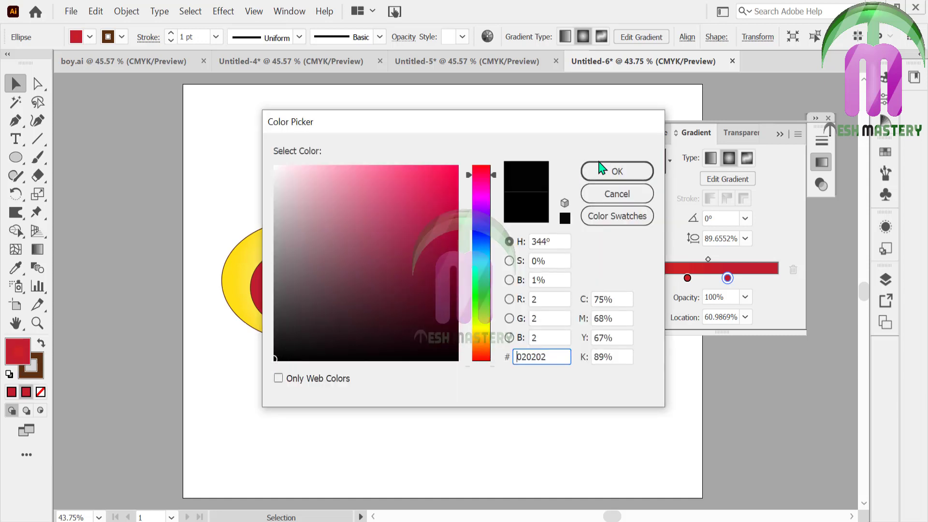
click(609, 169)
click(420, 187)
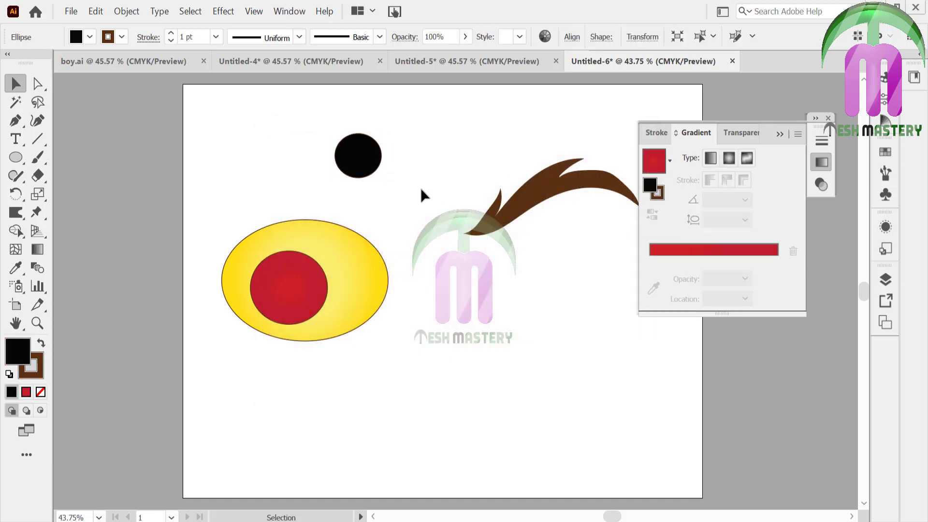
drag(351, 154, 279, 286)
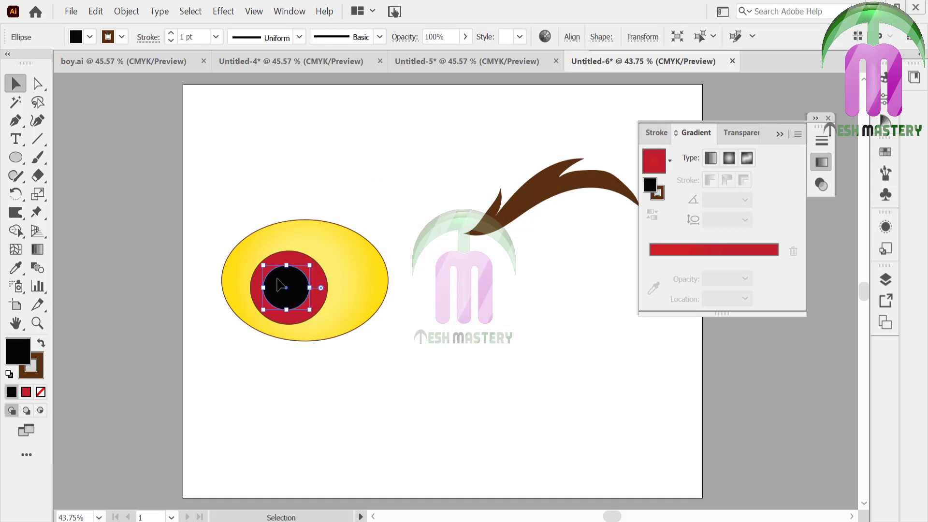
click(230, 228)
click(279, 195)
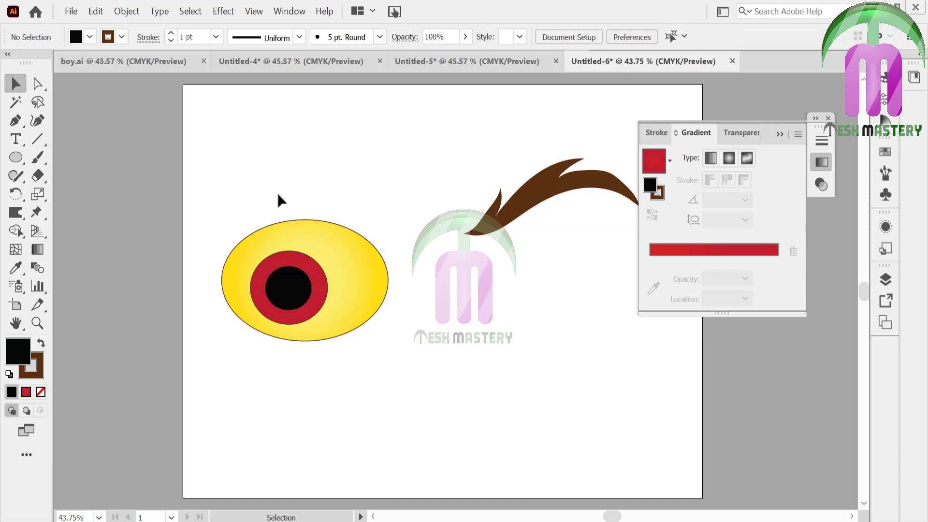
Draw two small white highlight dots on the pupil, upper left and lower right.
click(16, 157)
drag(266, 267, 281, 282)
click(16, 268)
click(105, 326)
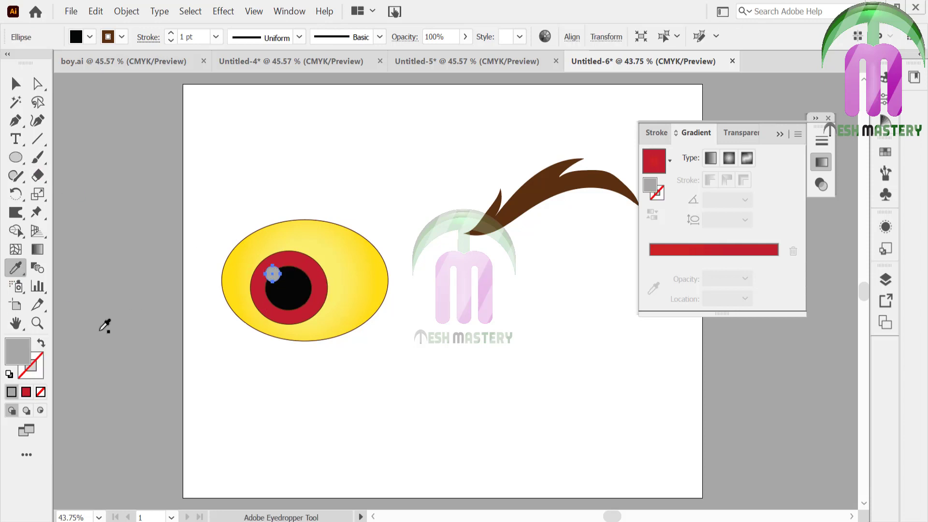
click(258, 218)
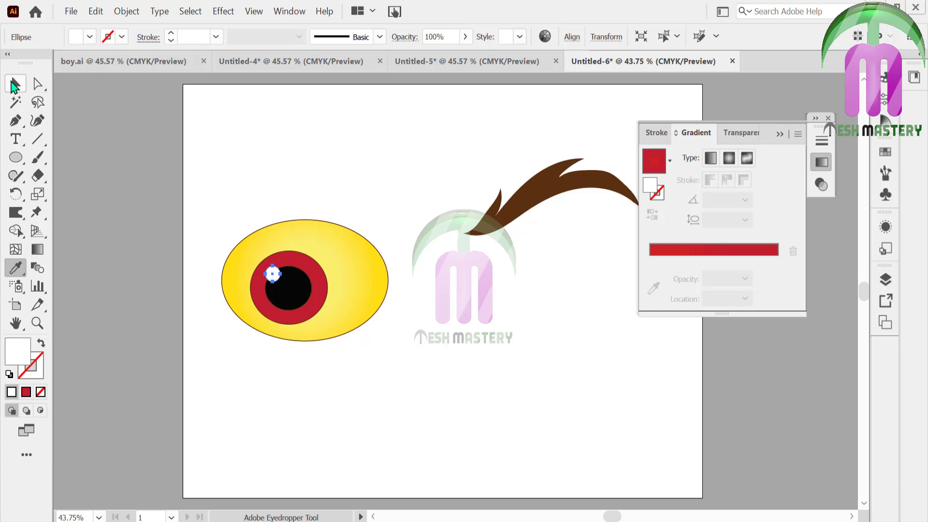
click(15, 84)
click(111, 160)
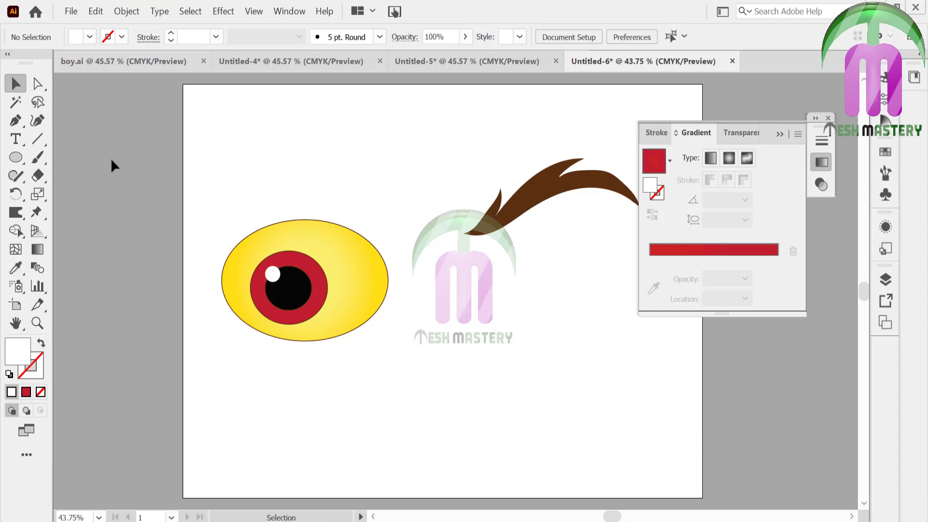
click(16, 158)
drag(296, 296, 304, 301)
Draw a tall ellipse over the yellow eye's upper right as a shine.
key(v)
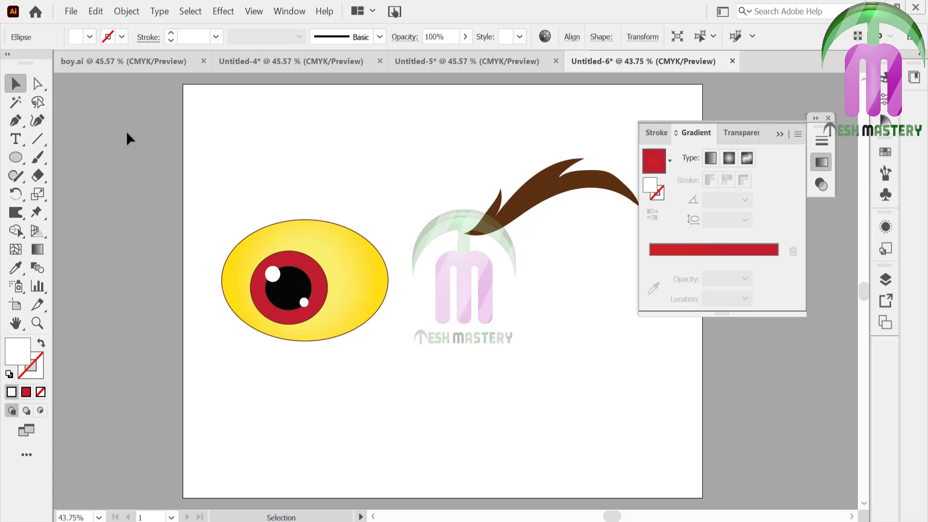
click(127, 133)
key(l)
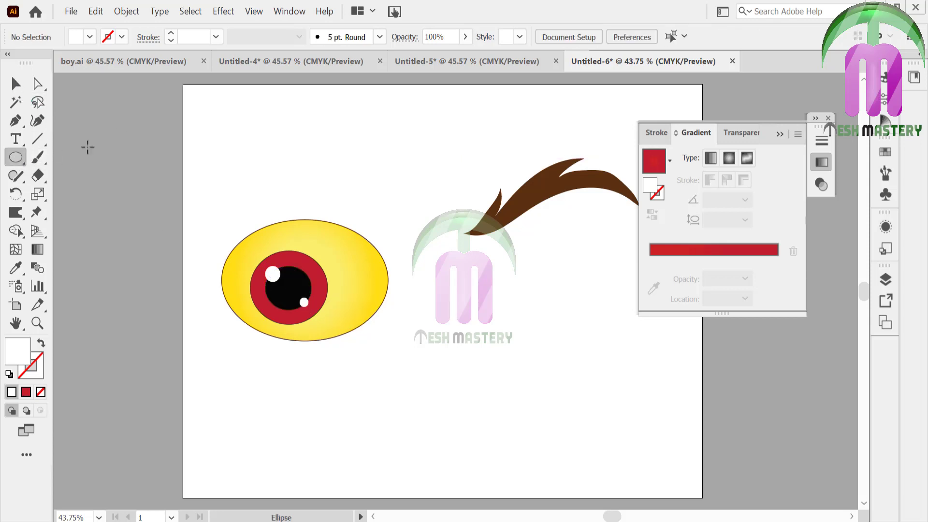
mouse_move(204, 125)
mouse_down()
mouse_move(225, 171)
mouse_move(362, 278)
mouse_move(359, 263)
mouse_up()
key(v)
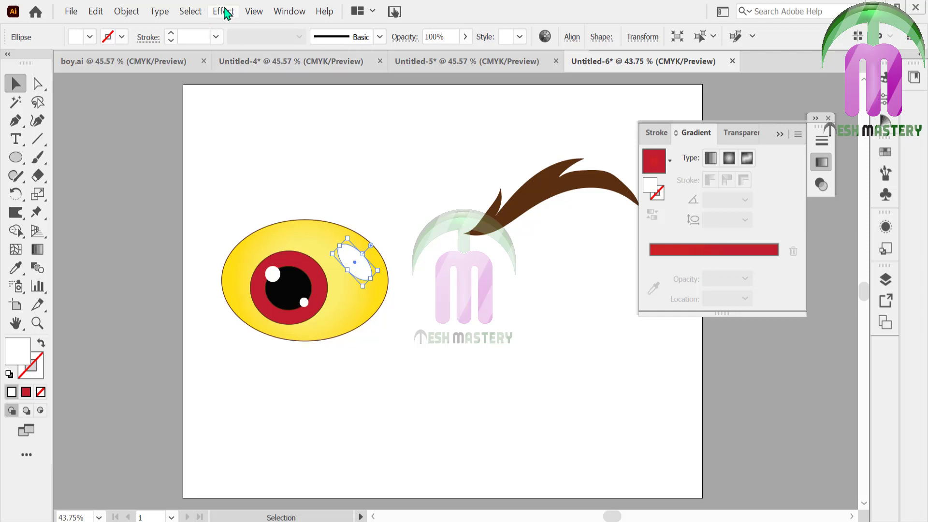
Apply a Feather effect with a 14 pt radius to the shine ellipse.
click(224, 11)
mouse_move(239, 209)
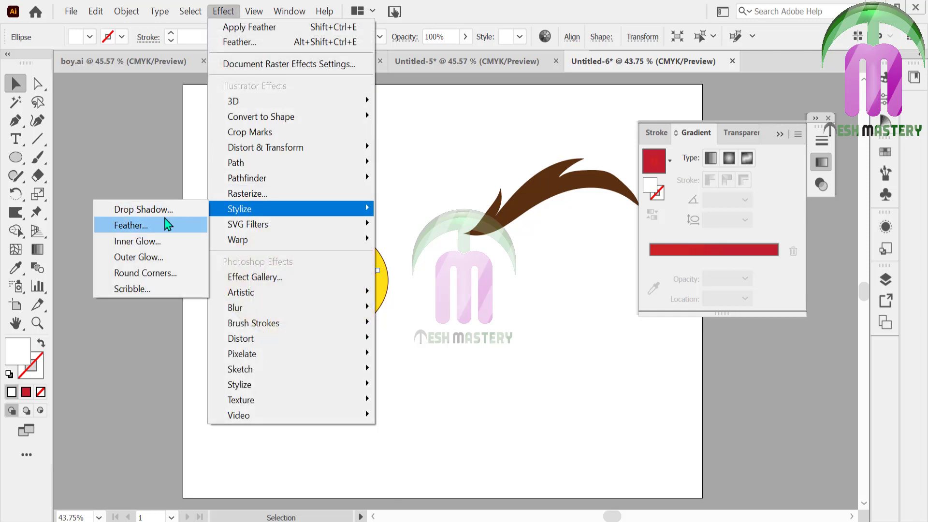
click(166, 225)
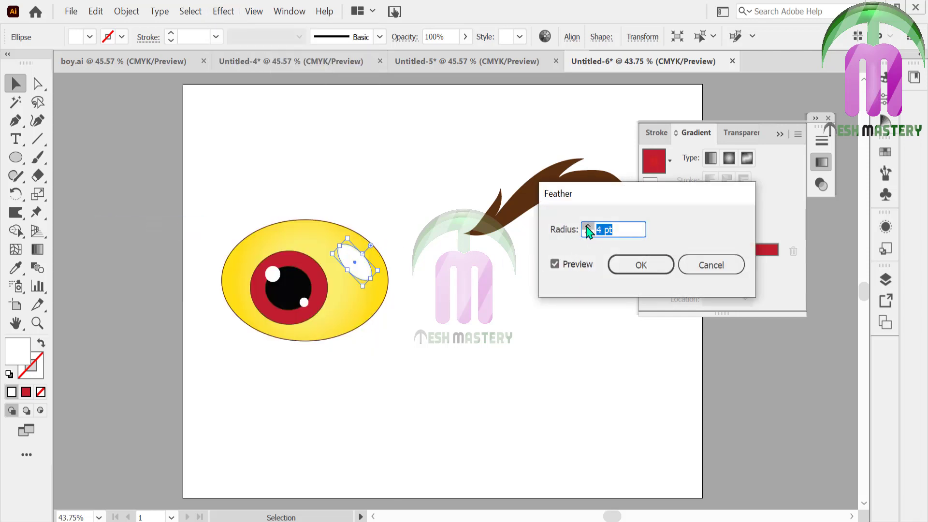
click(587, 226)
click(587, 226)
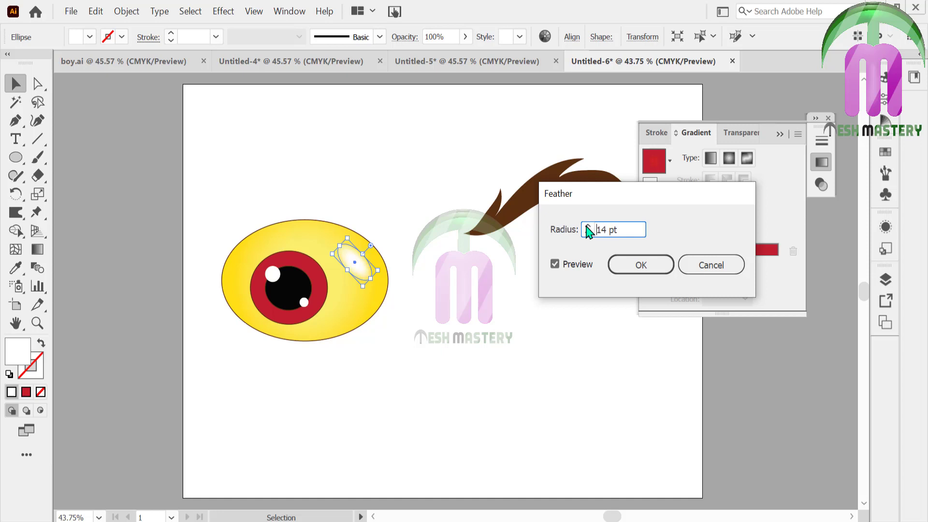
click(641, 265)
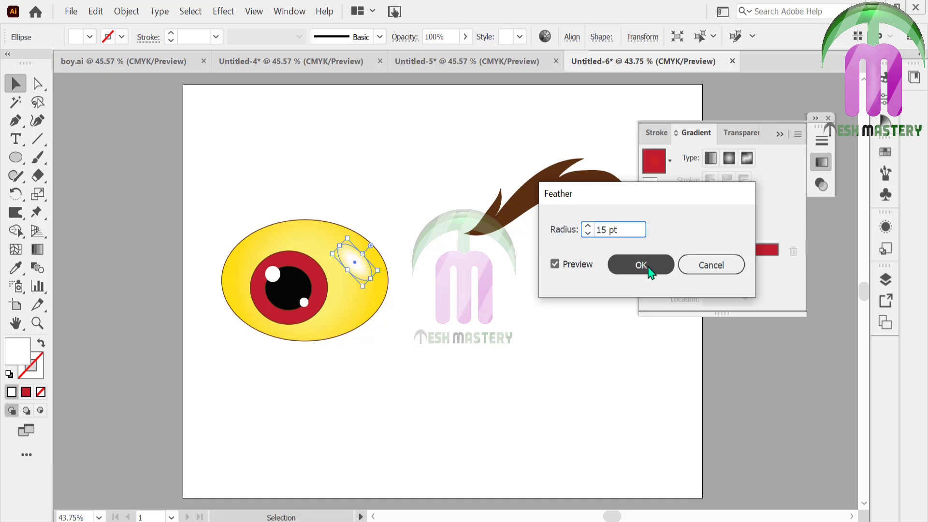
click(333, 144)
drag(304, 304, 398, 387)
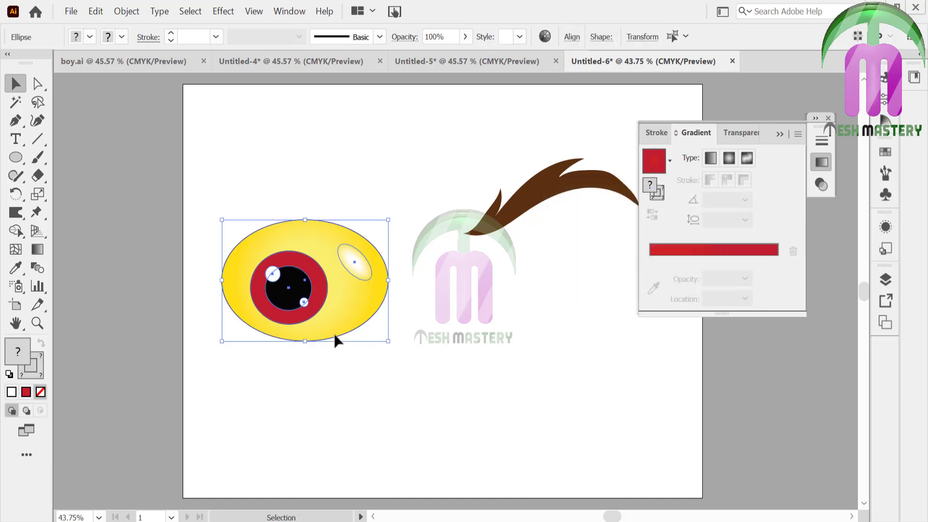
Move the eye under the brow and rotate it to fit.
key(ctrl+shift+a)
key(ctrl+0)
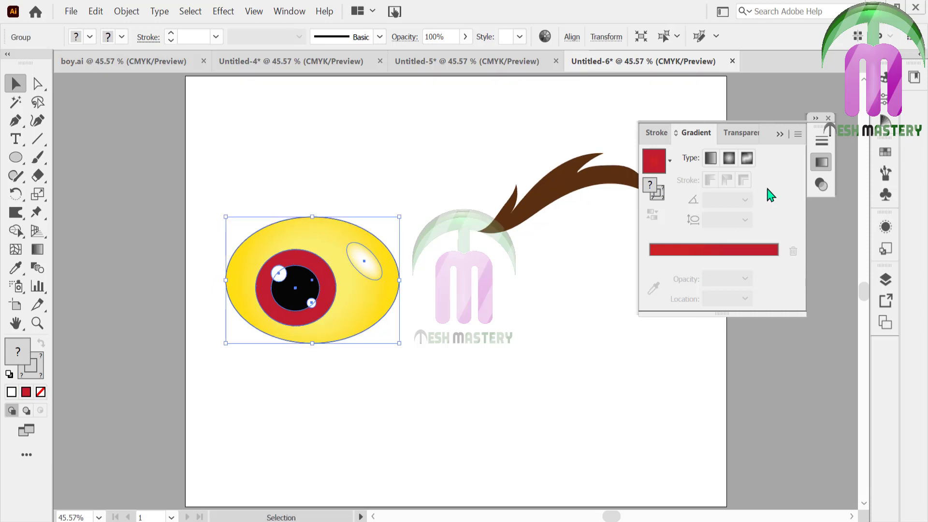
click(780, 134)
drag(303, 319, 570, 319)
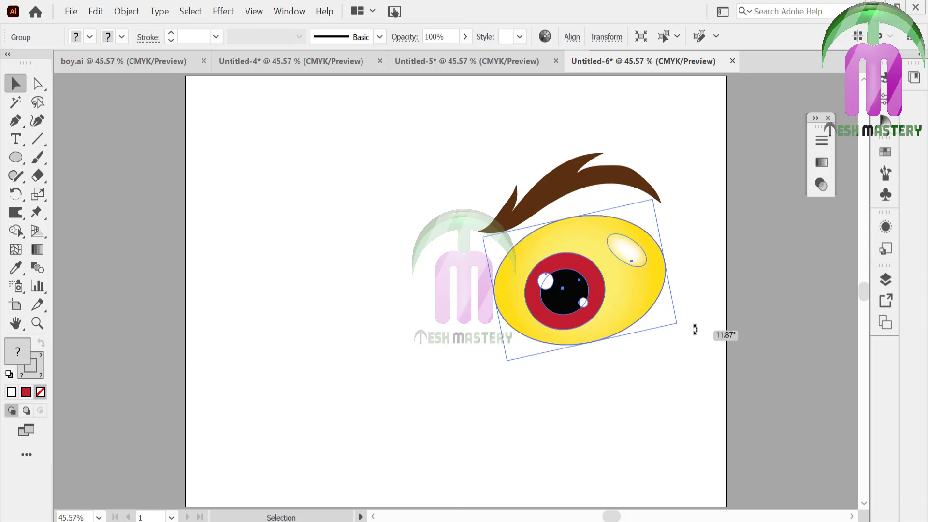
drag(677, 343, 698, 325)
click(716, 283)
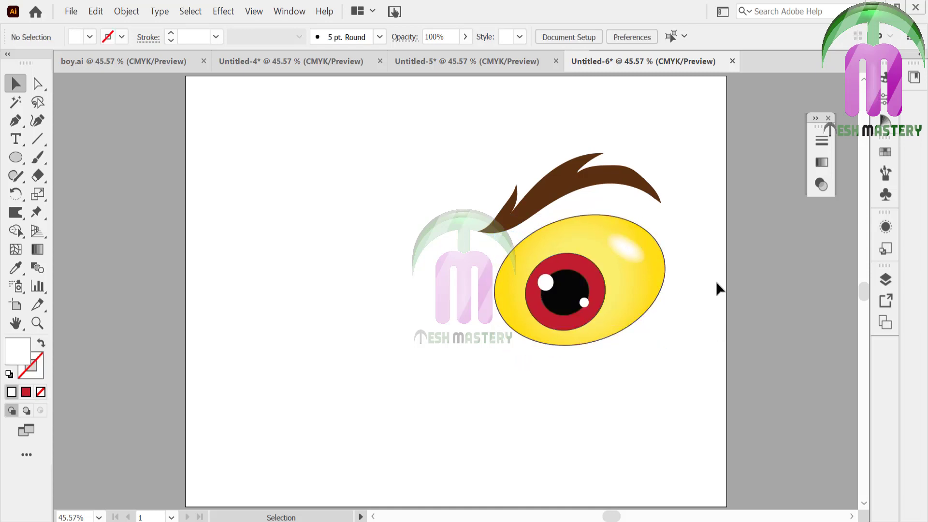
Ungroup the eye parts and select the eye together with the brow.
click(655, 300)
right_click(655, 295)
click(704, 173)
click(666, 256)
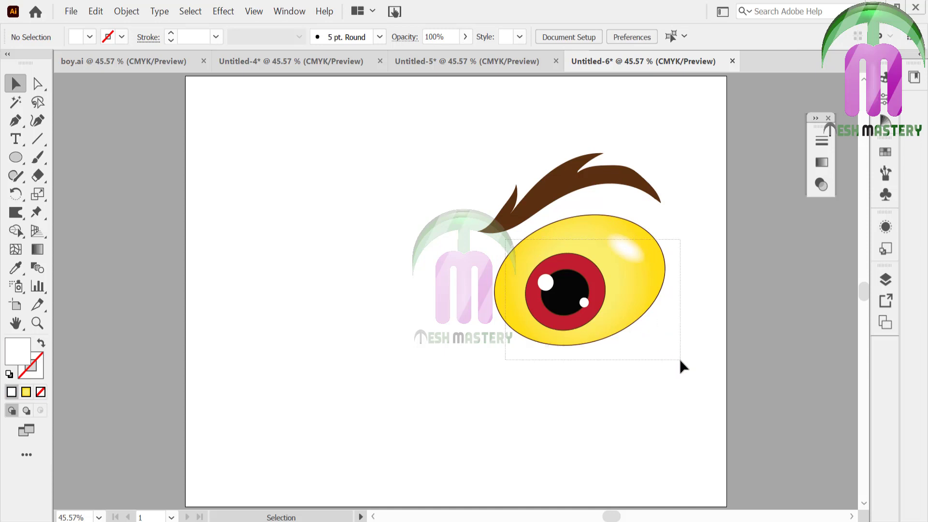
drag(528, 248, 679, 358)
drag(502, 233, 641, 357)
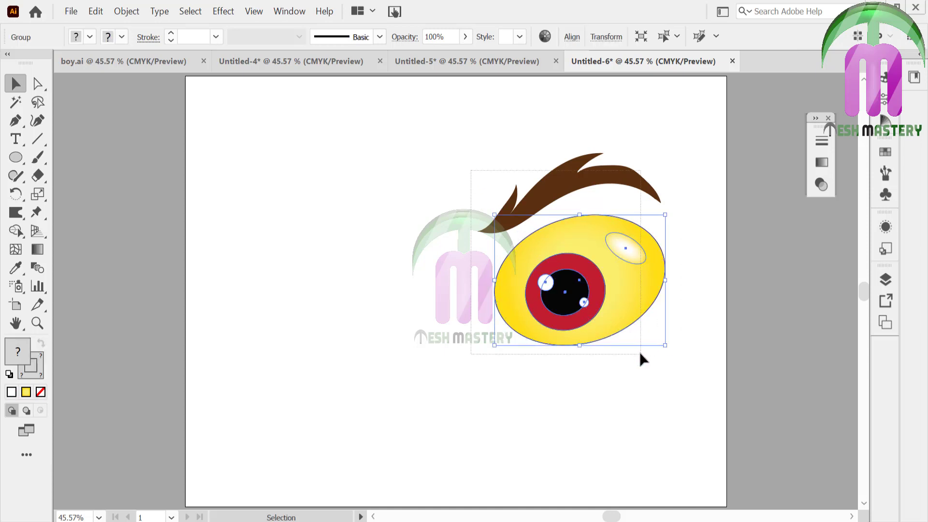
Make a vertically reflected copy, move it left, and group both eyes and brows.
right_click(568, 261)
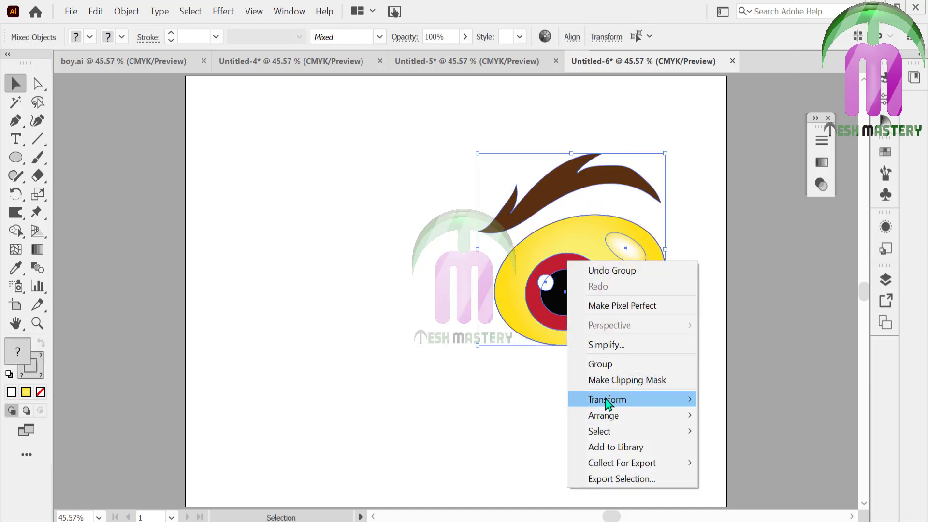
click(419, 449)
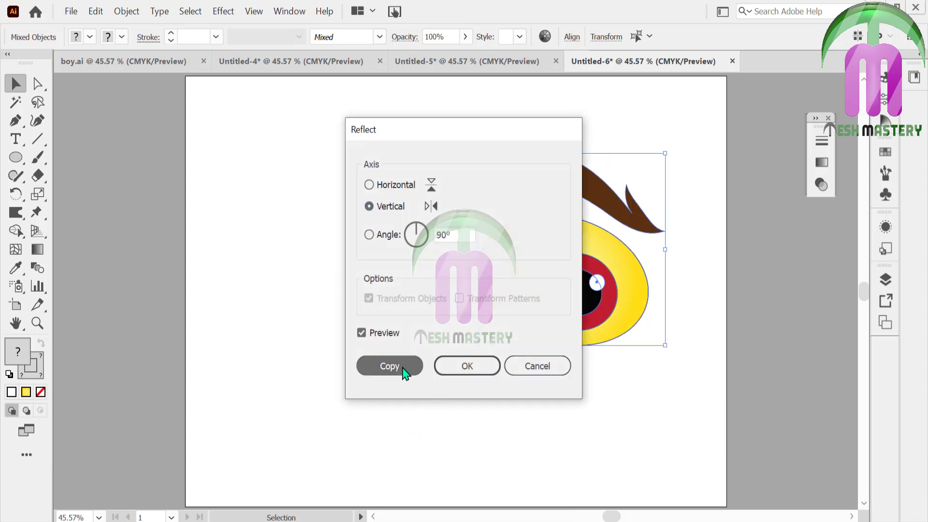
click(406, 370)
drag(609, 299, 358, 309)
click(456, 371)
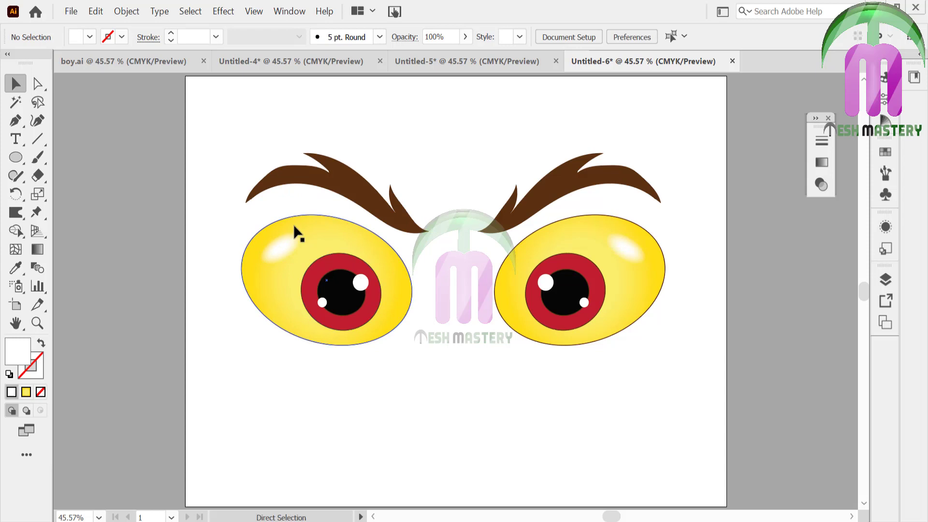
drag(231, 145, 660, 399)
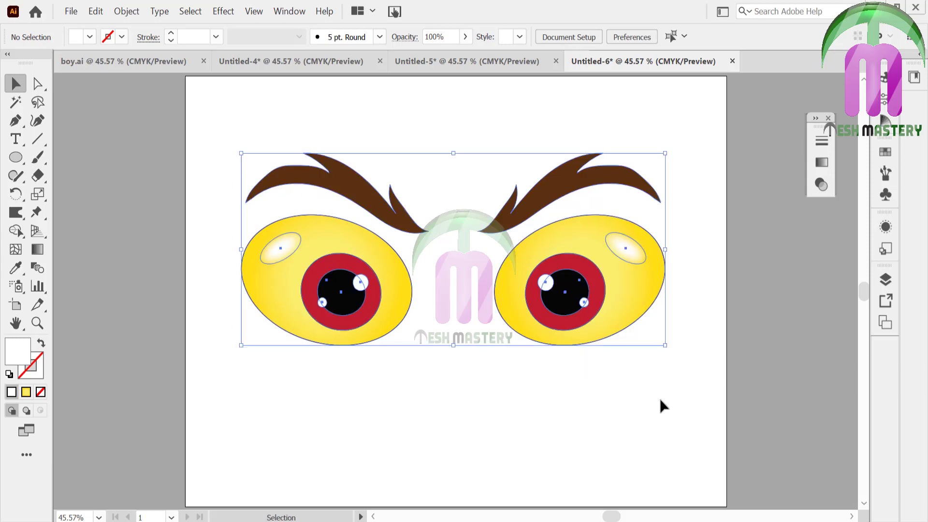
key(ctrl+g)
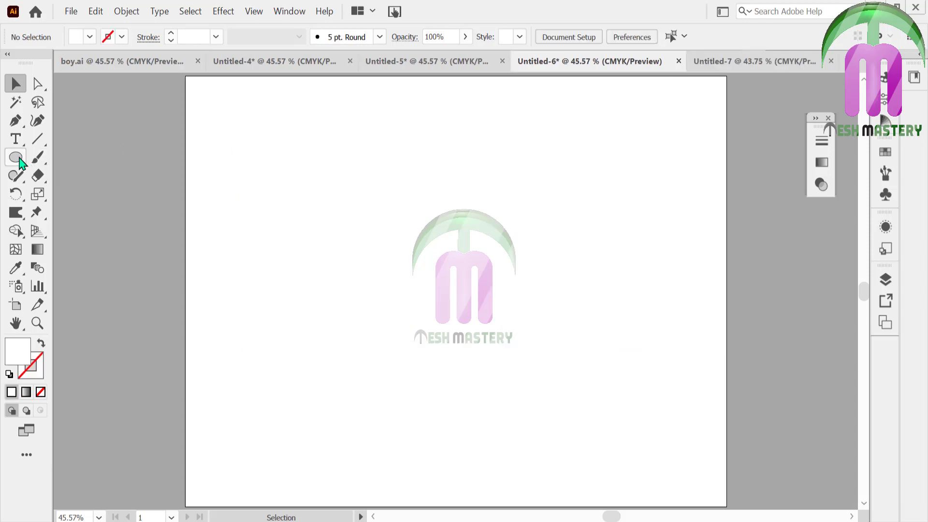
Draw an ellipse and use Shape Builder on the overlapping pair to keep only the top arc.
click(19, 162)
mouse_move(262, 139)
mouse_down()
mouse_move(349, 212)
mouse_move(306, 230)
mouse_up()
click(15, 83)
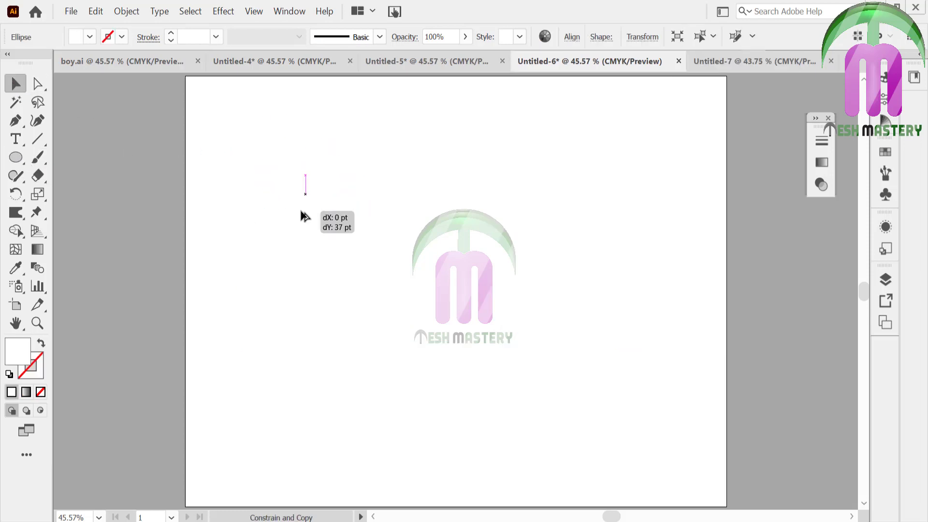
drag(259, 158, 327, 234)
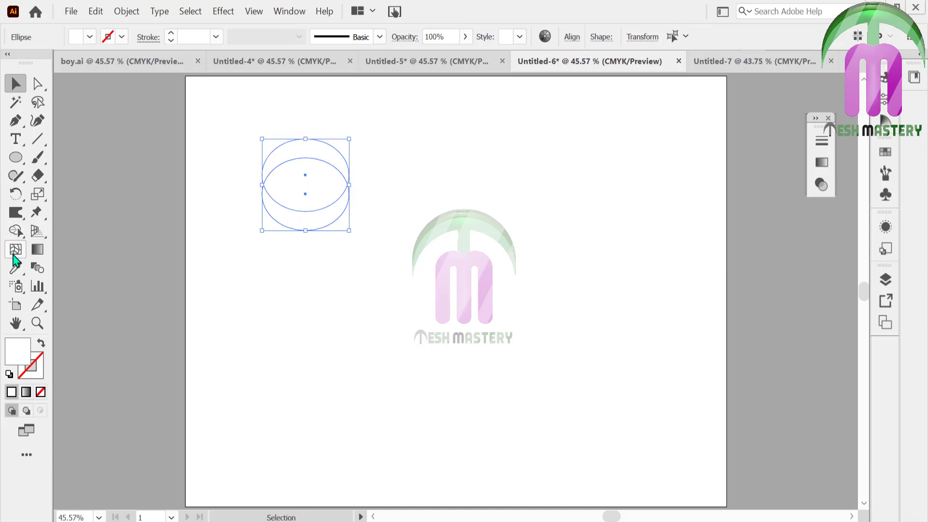
click(16, 230)
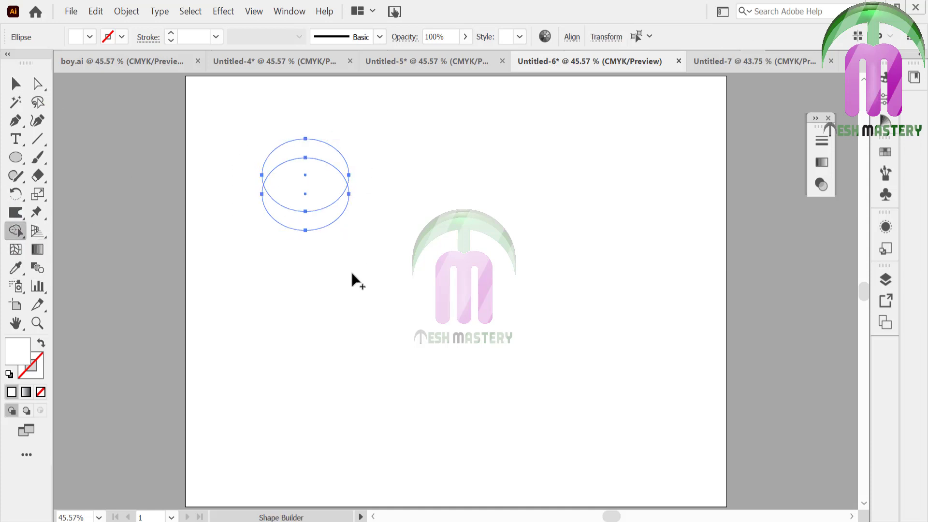
drag(352, 275, 313, 200)
click(16, 83)
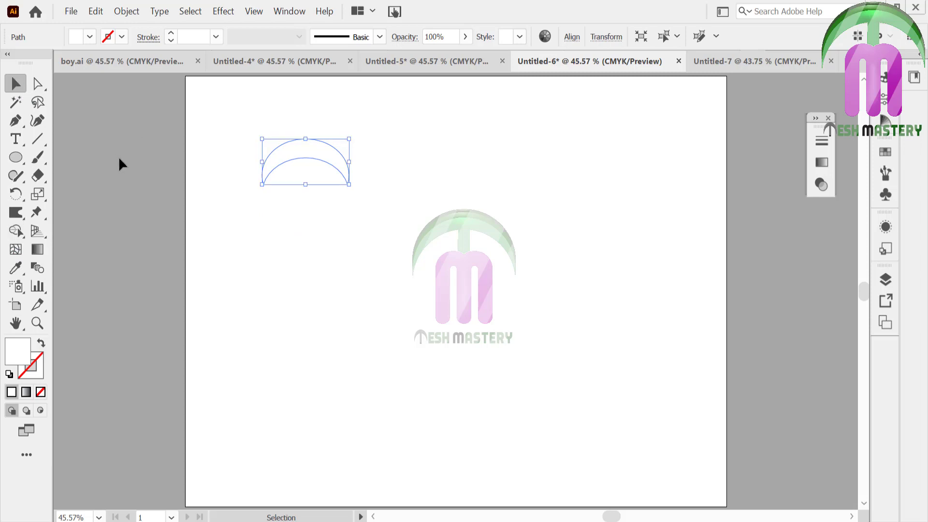
Select the arc's lower-left anchor points and shrink the arc shape.
click(121, 164)
click(38, 83)
drag(242, 133, 274, 182)
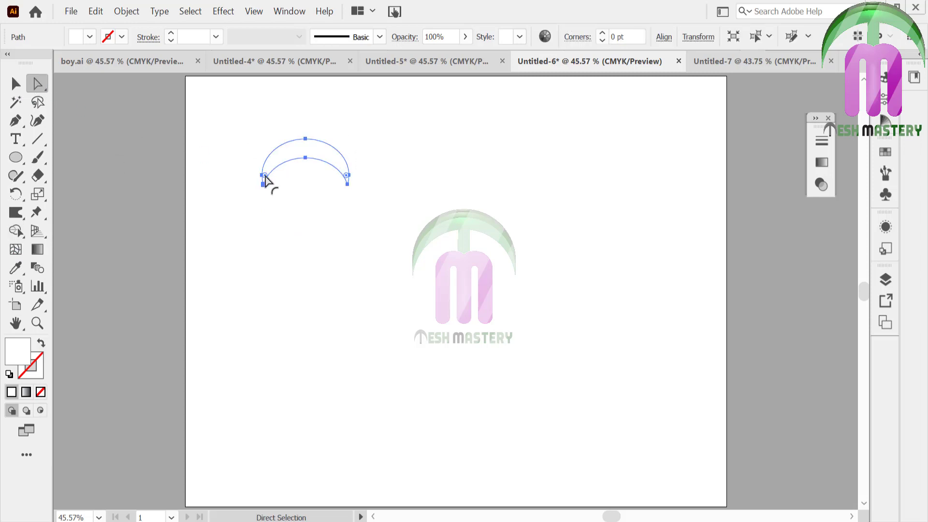
click(16, 83)
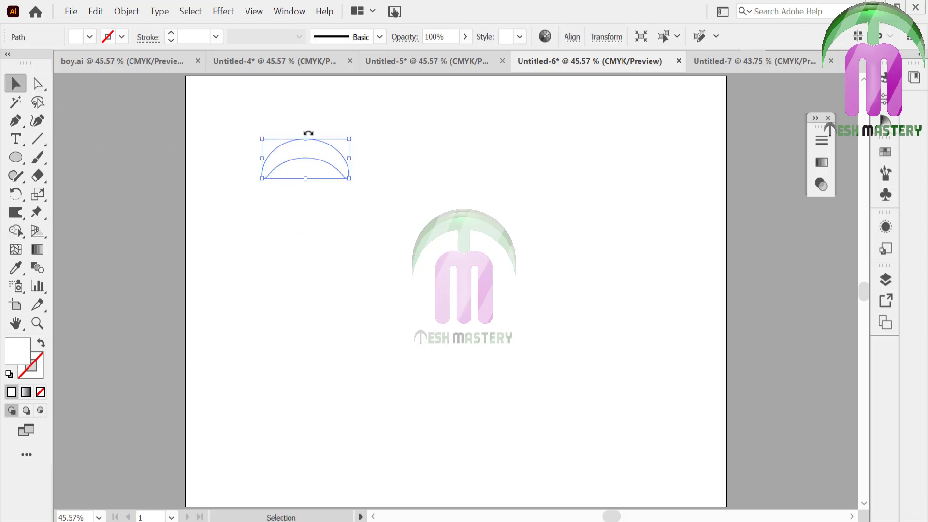
drag(349, 140, 318, 164)
Fill the arc with maroon #59051D, then enlarge it, move it right and tilt it.
double_click(23, 360)
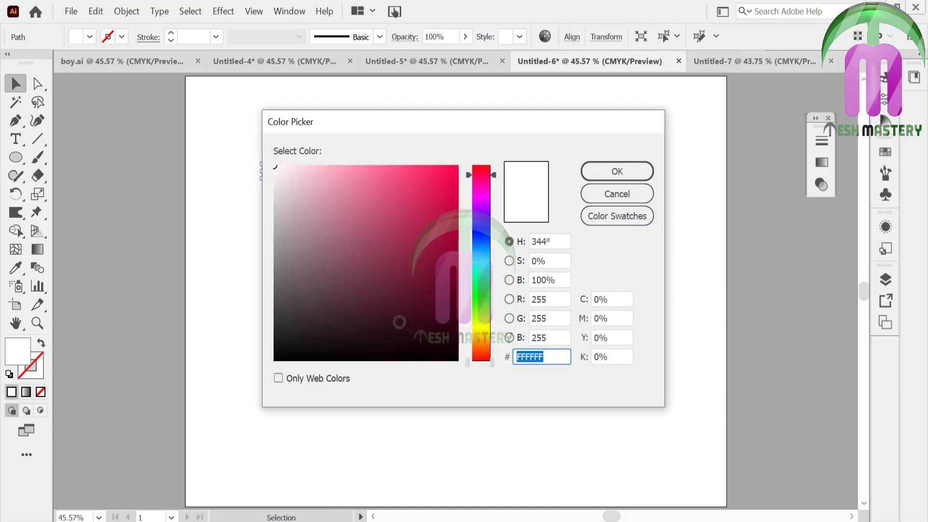
click(448, 292)
key(Return)
click(257, 222)
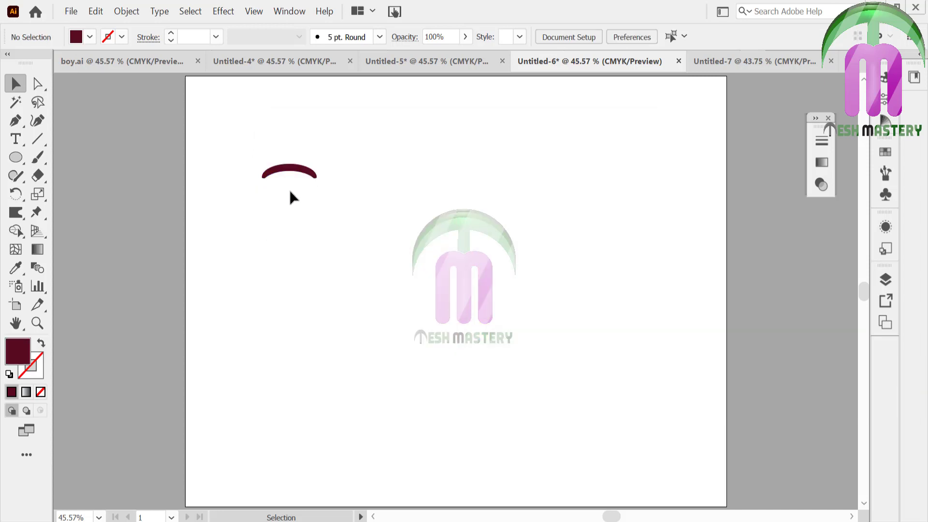
click(311, 178)
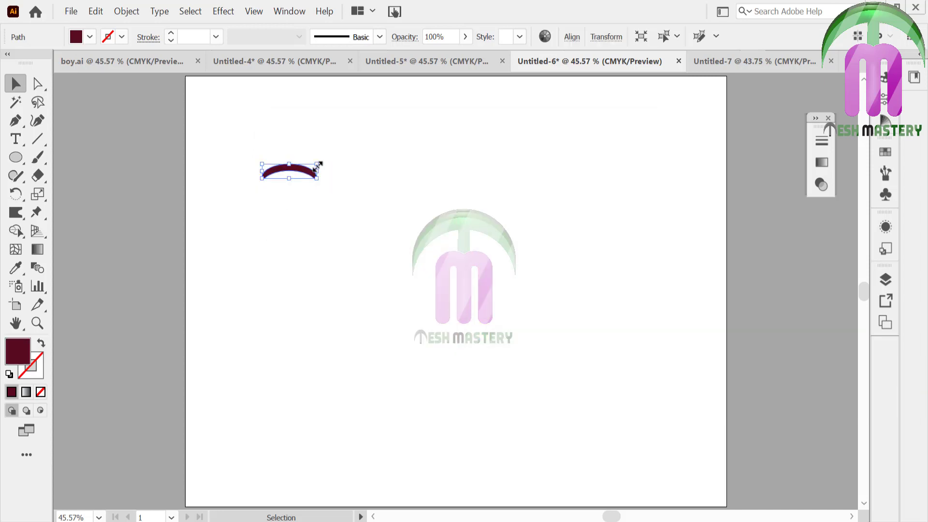
mouse_move(318, 165)
mouse_down()
mouse_move(341, 157)
mouse_move(561, 184)
mouse_move(641, 208)
mouse_up()
click(418, 196)
click(615, 197)
click(332, 206)
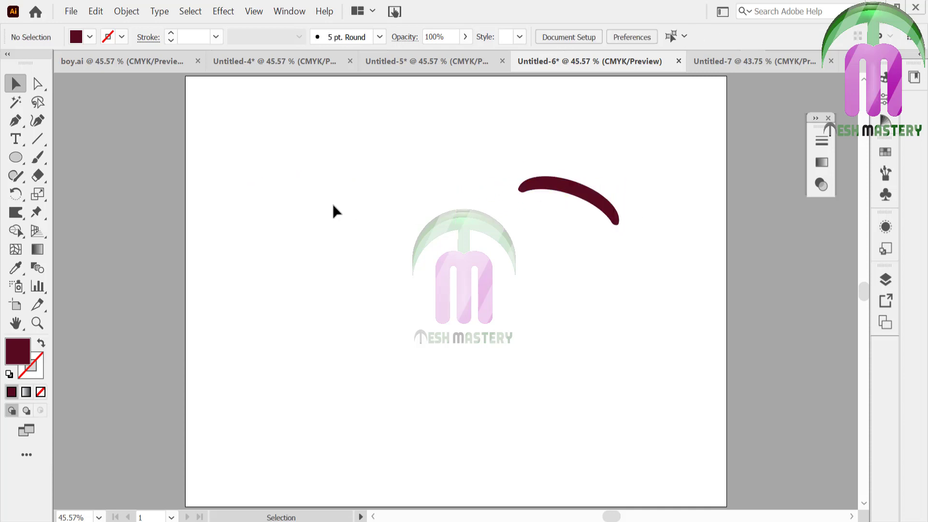
click(16, 158)
Draw a tall ellipse on the left and fill it with pale blue D7EBFF.
drag(249, 183, 386, 363)
double_click(16, 352)
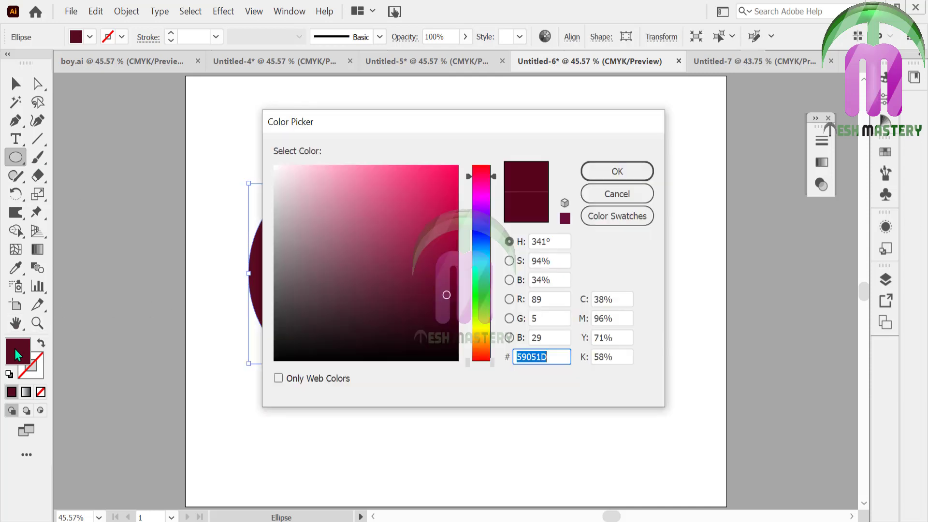
mouse_move(481, 248)
mouse_down()
mouse_move(482, 263)
mouse_move(481, 246)
mouse_up()
click(290, 170)
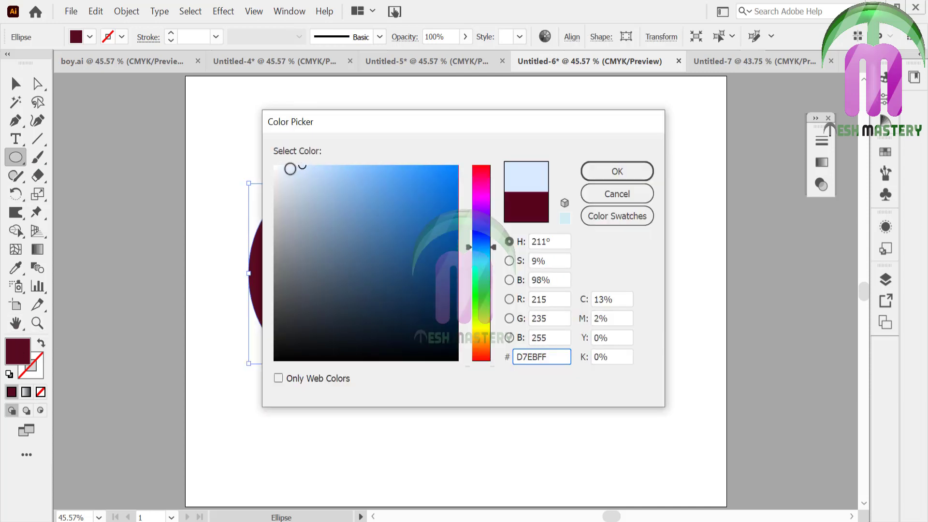
click(645, 174)
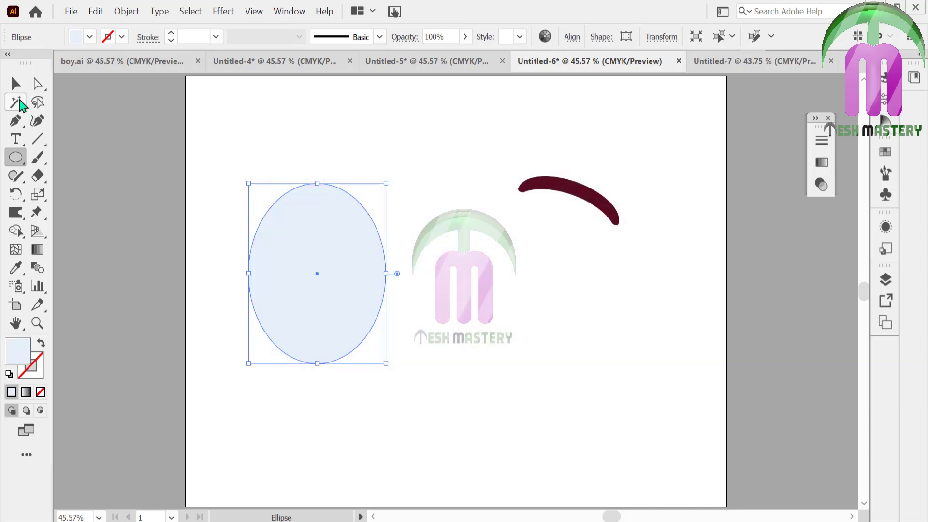
Place a copy of the blue oval near the page centre and shrink it to about 214 by 265 pt.
click(16, 84)
click(208, 198)
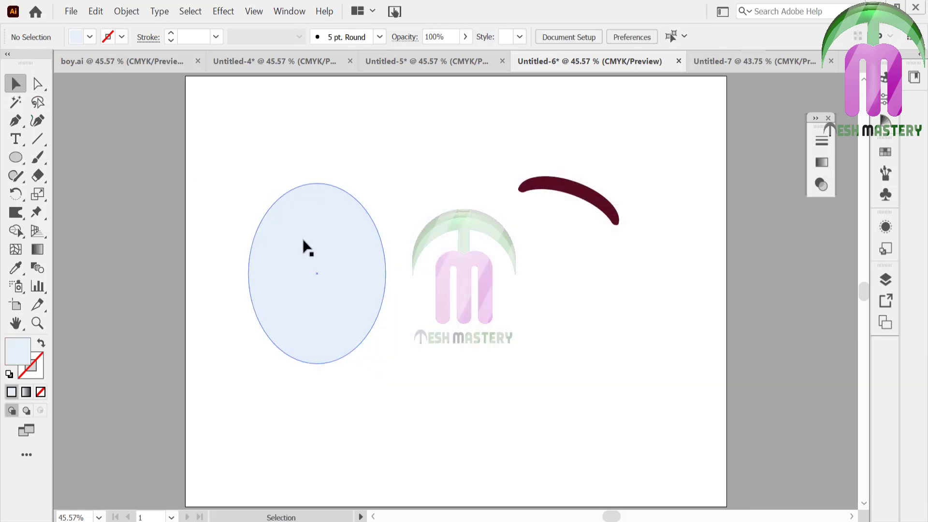
drag(304, 241, 449, 270)
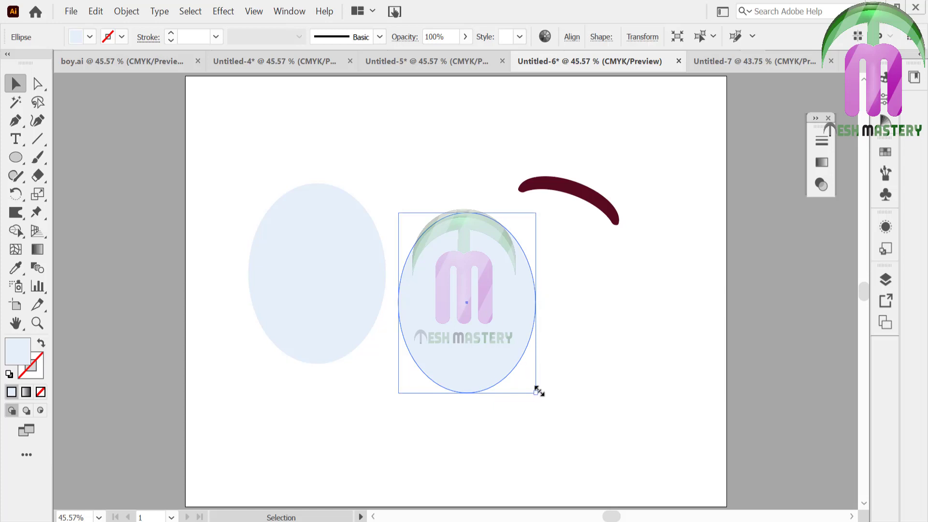
drag(539, 391, 527, 352)
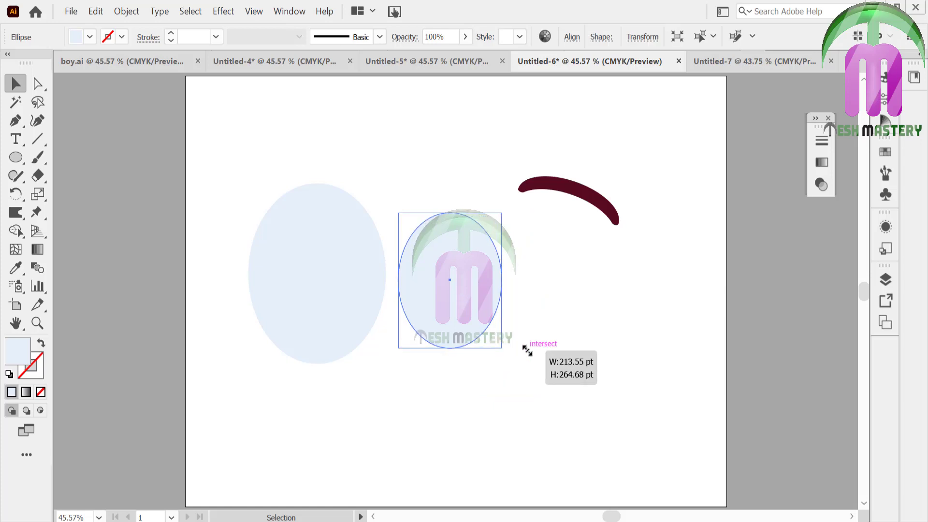
Fill the copied oval with dark magenta 8C0773.
double_click(22, 353)
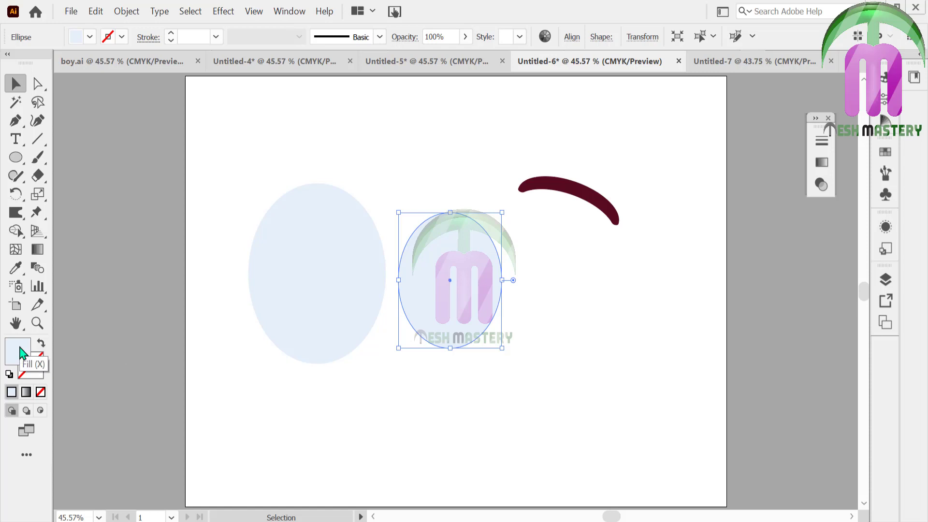
mouse_move(487, 221)
mouse_down()
mouse_move(489, 186)
mouse_move(479, 310)
mouse_move(490, 183)
mouse_move(489, 192)
mouse_up()
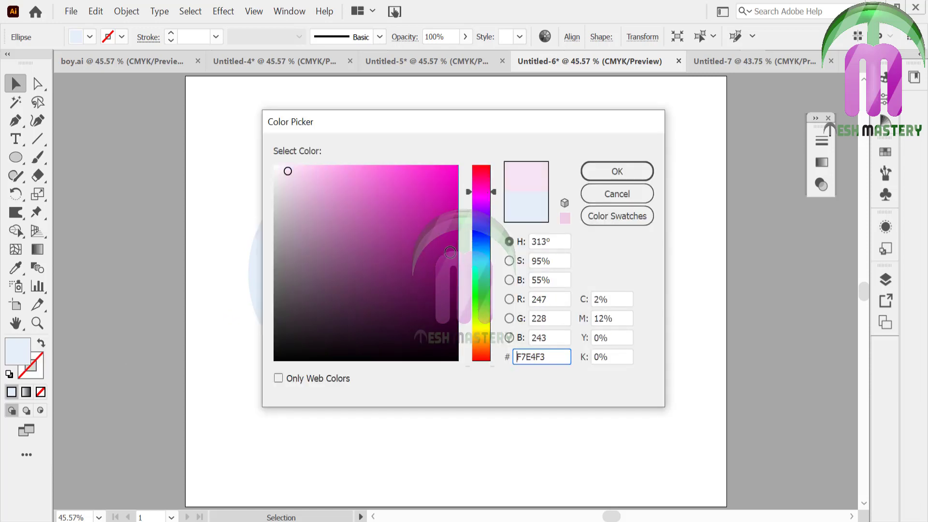
click(450, 251)
click(617, 171)
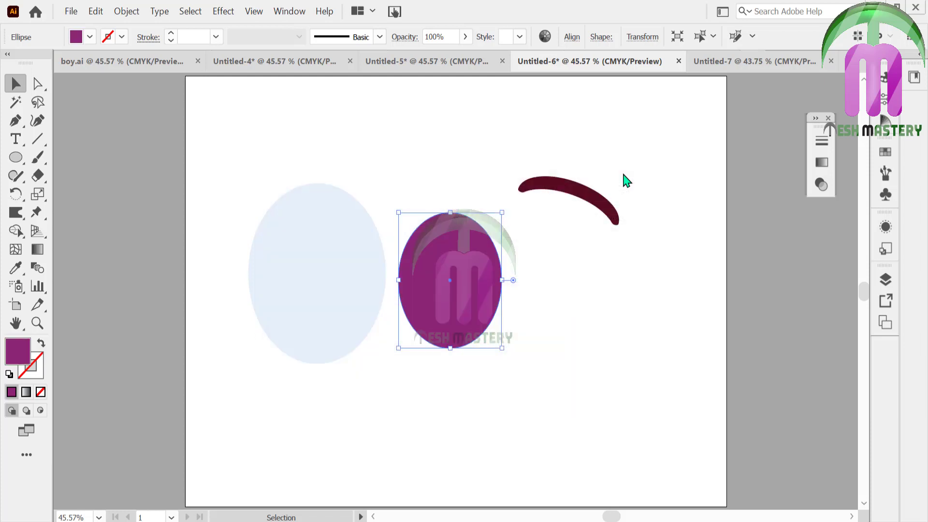
Apply a gradient fill and set the left stop to a purple swatch.
click(824, 163)
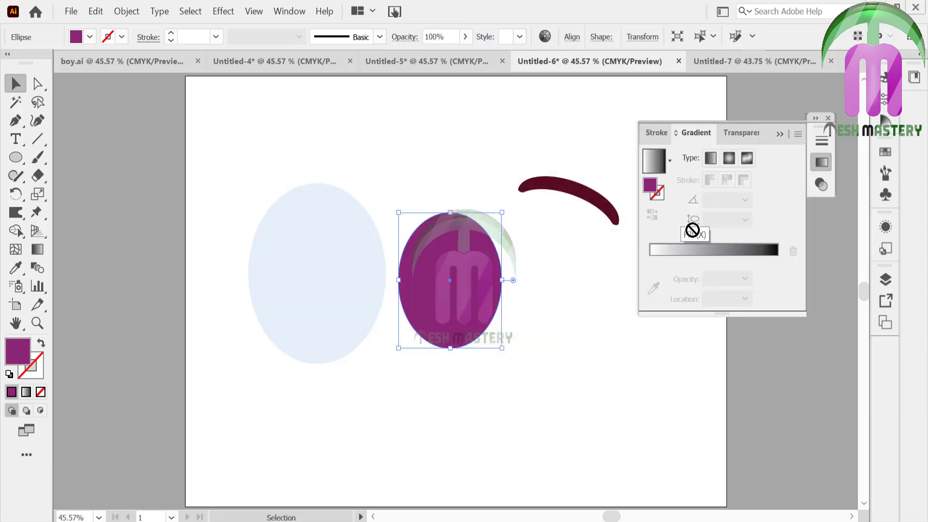
click(709, 249)
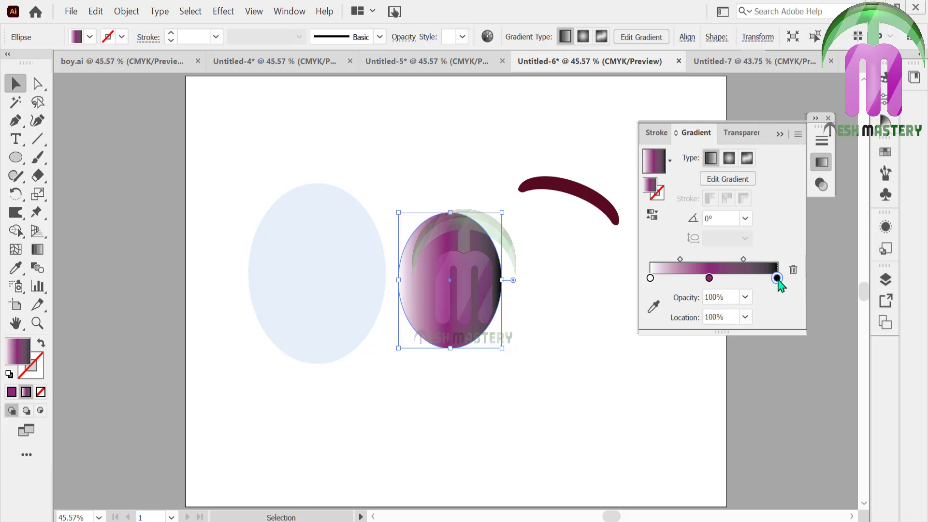
drag(778, 278, 779, 305)
drag(709, 278, 776, 278)
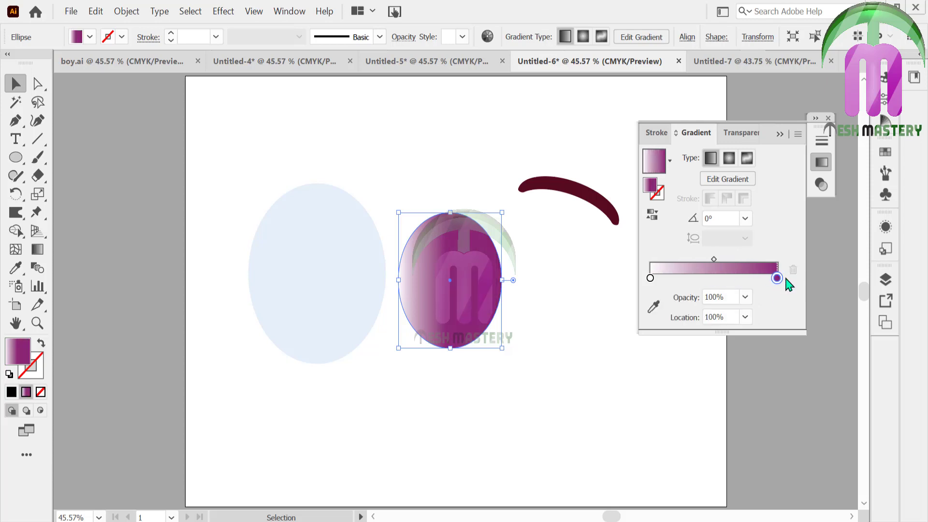
double_click(650, 278)
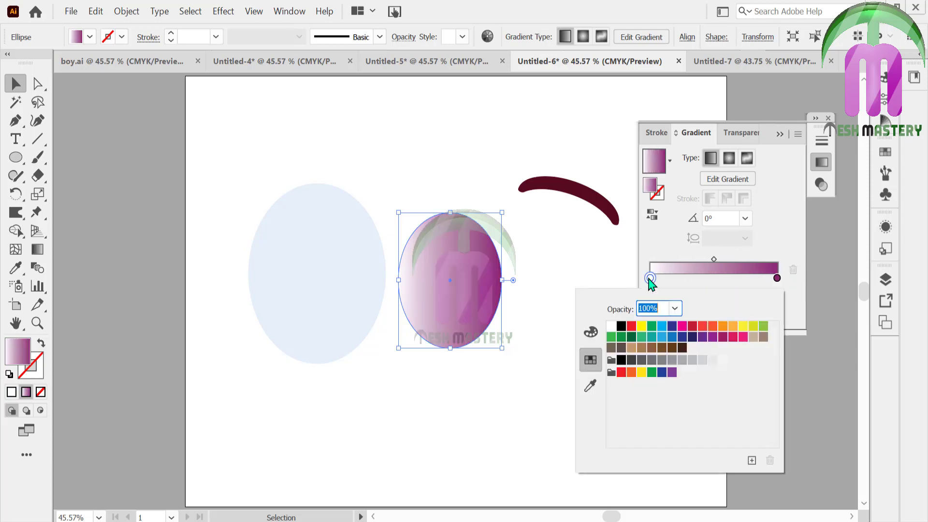
click(713, 337)
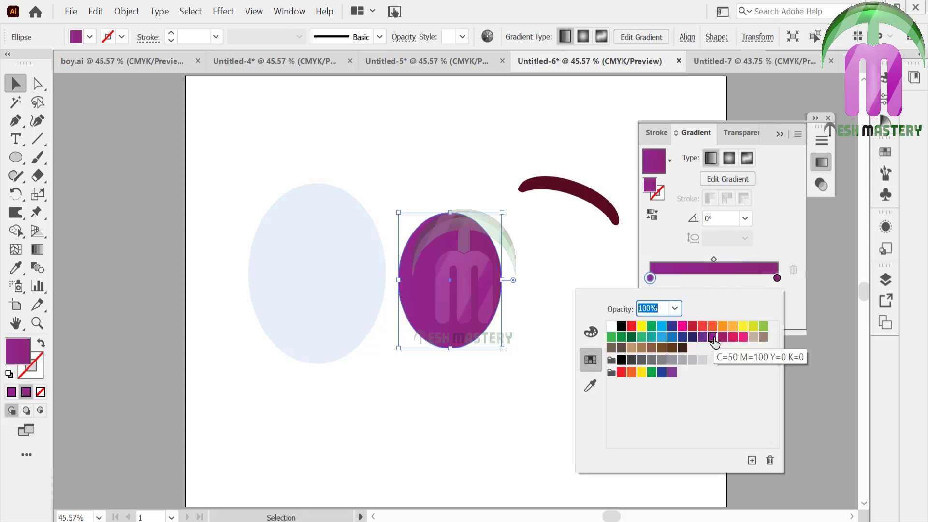
click(672, 373)
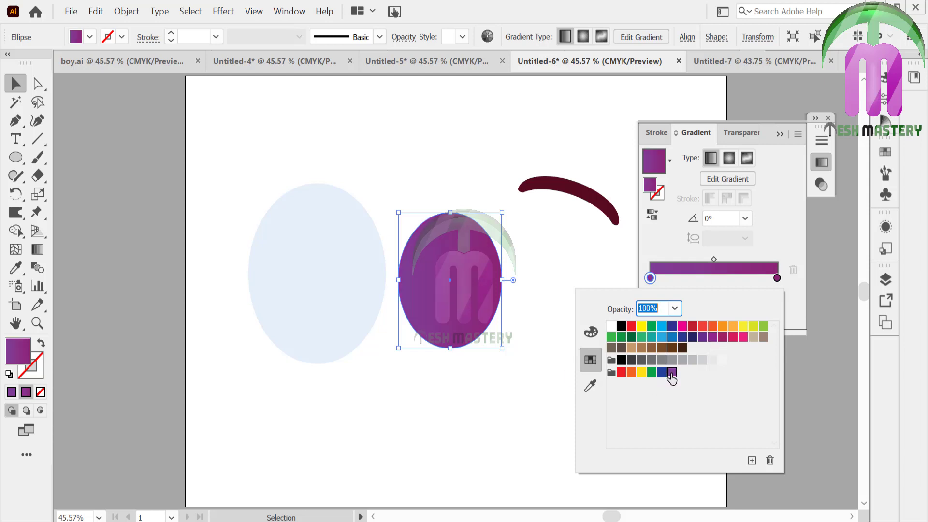
click(731, 161)
Make the purple gradient radial and shift its midpoint to the right.
click(730, 159)
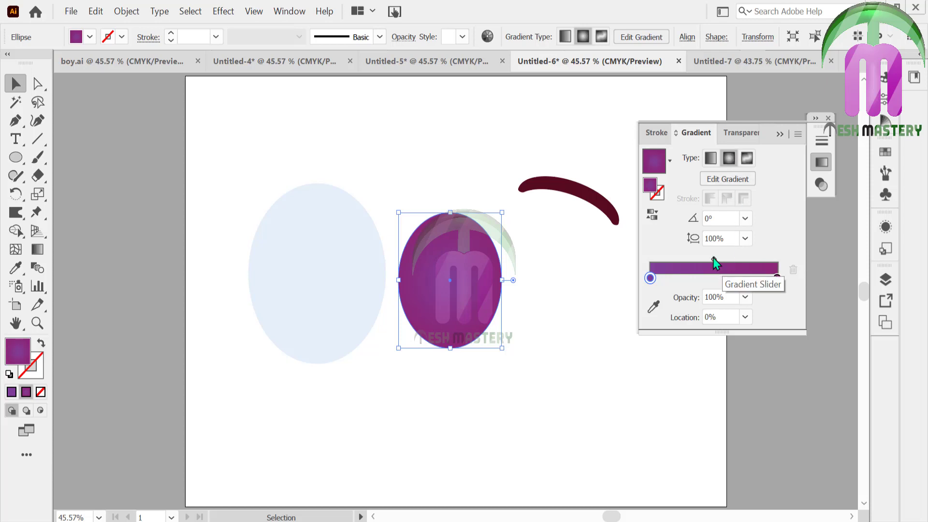
drag(714, 259, 742, 261)
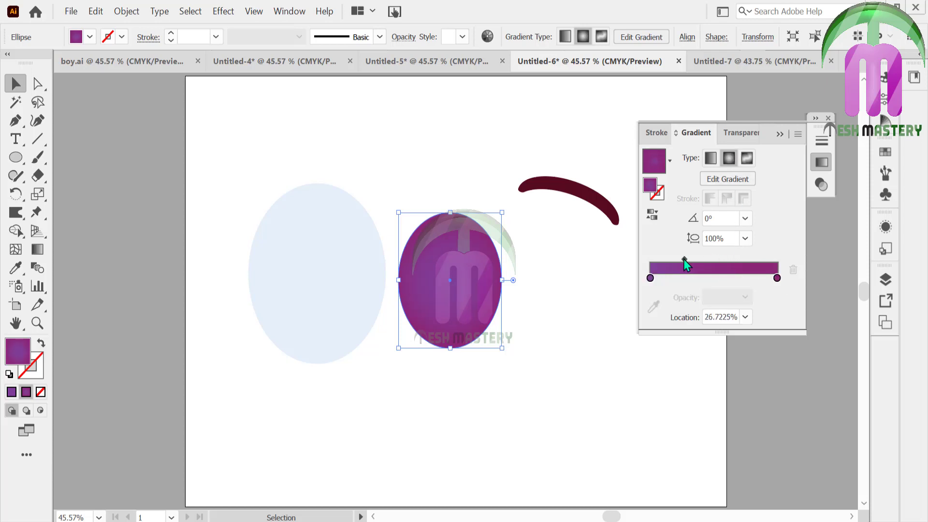
drag(684, 259, 722, 259)
drag(650, 277, 737, 278)
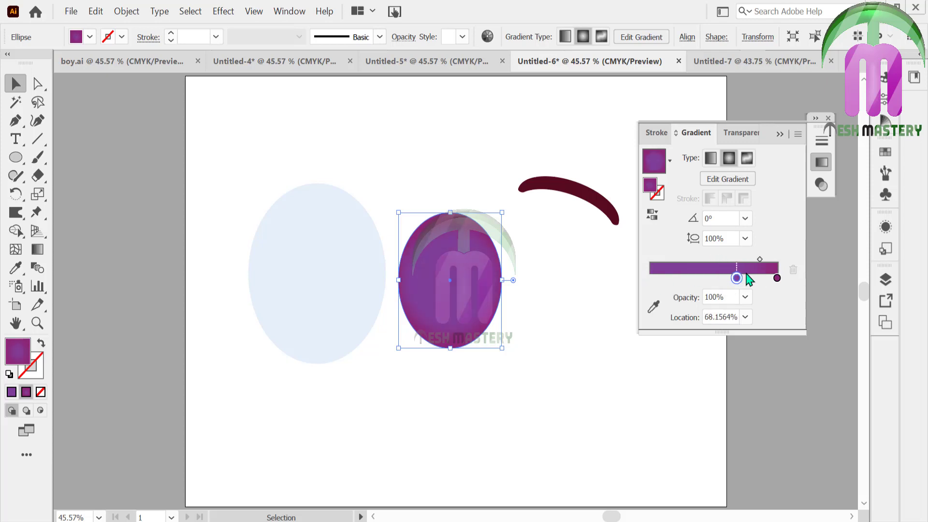
key(ctrl+z)
click(777, 278)
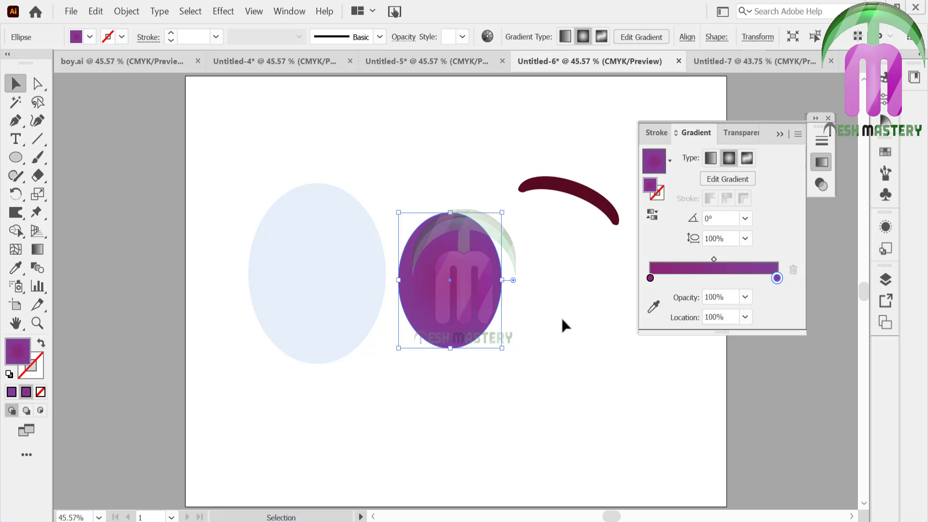
click(35, 377)
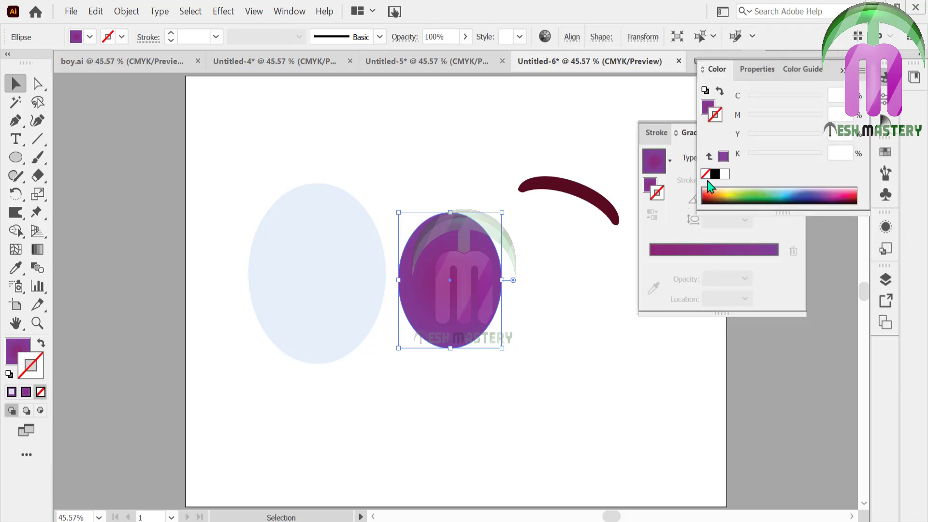
Give the purple ellipse a black outline and close the Color and Gradient panels.
click(715, 174)
click(360, 109)
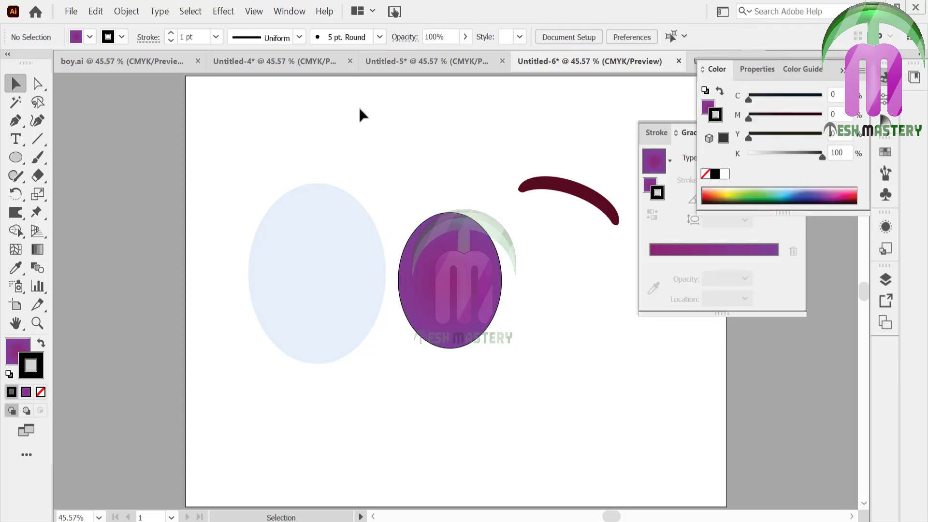
click(842, 71)
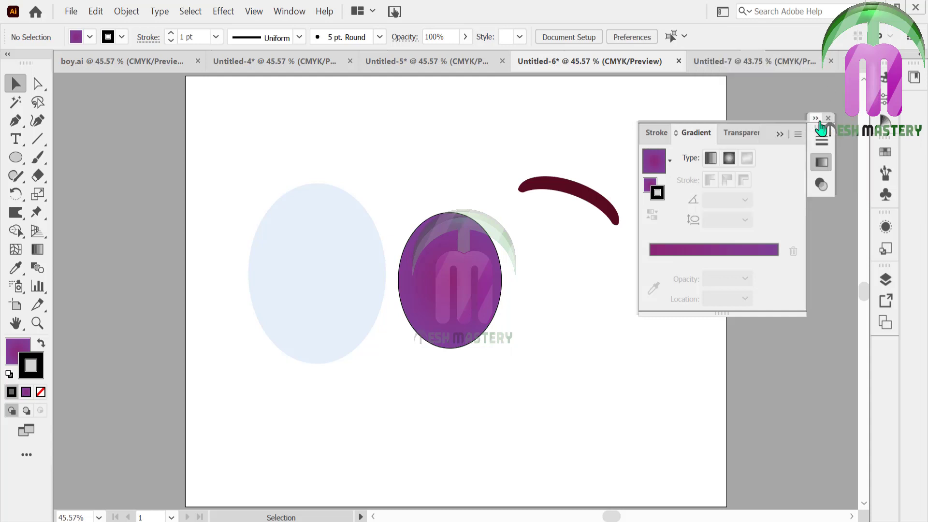
click(782, 135)
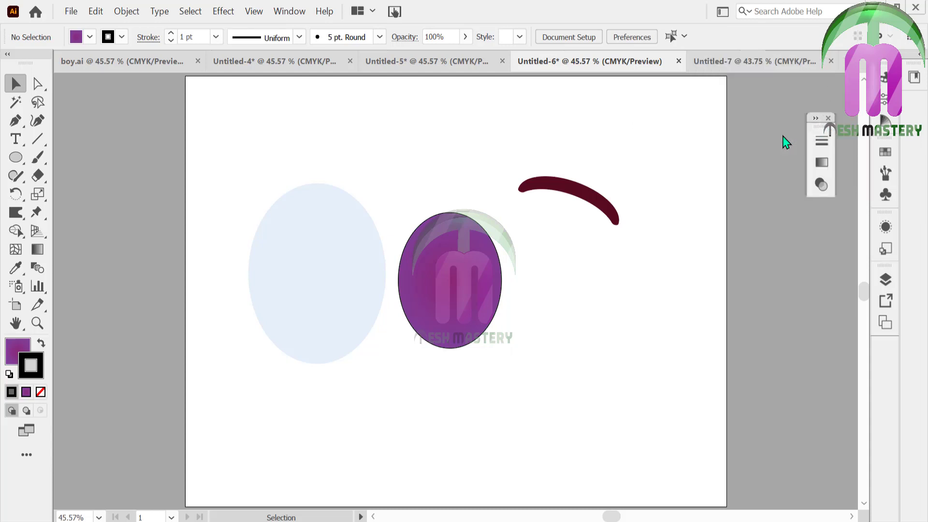
click(341, 249)
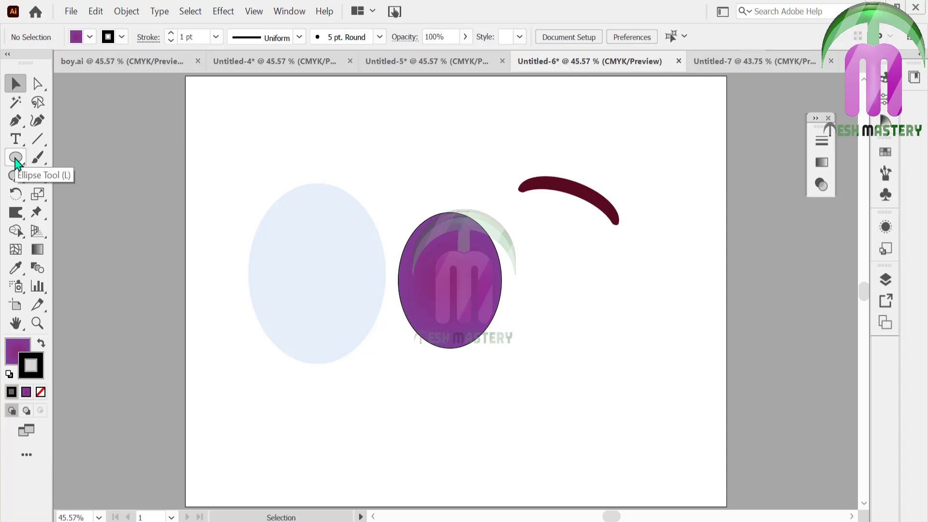
Enlarge the purple ellipse to about 245 by 312 pt and centre it horizontally over the pale blue ellipse.
mouse_move(428, 292)
mouse_down()
mouse_move(287, 278)
mouse_move(293, 263)
mouse_up()
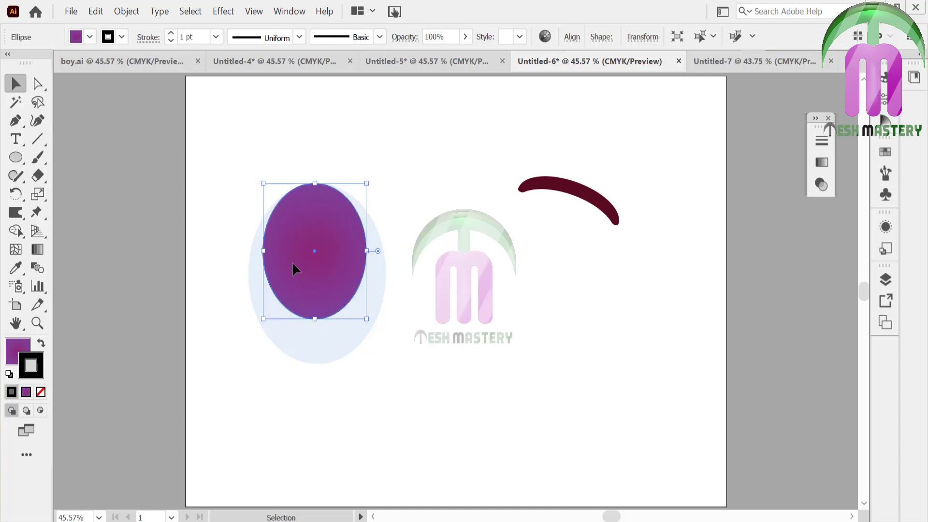
drag(366, 319, 382, 343)
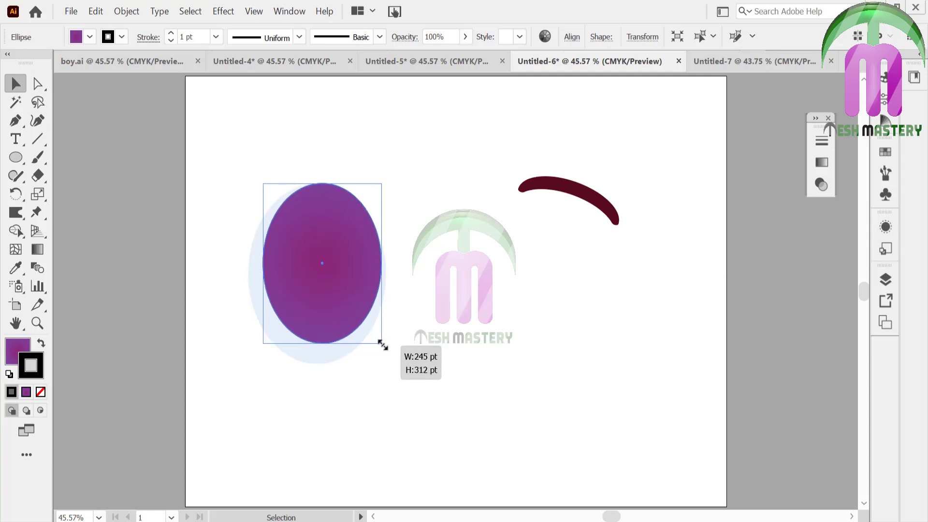
shift+click(256, 222)
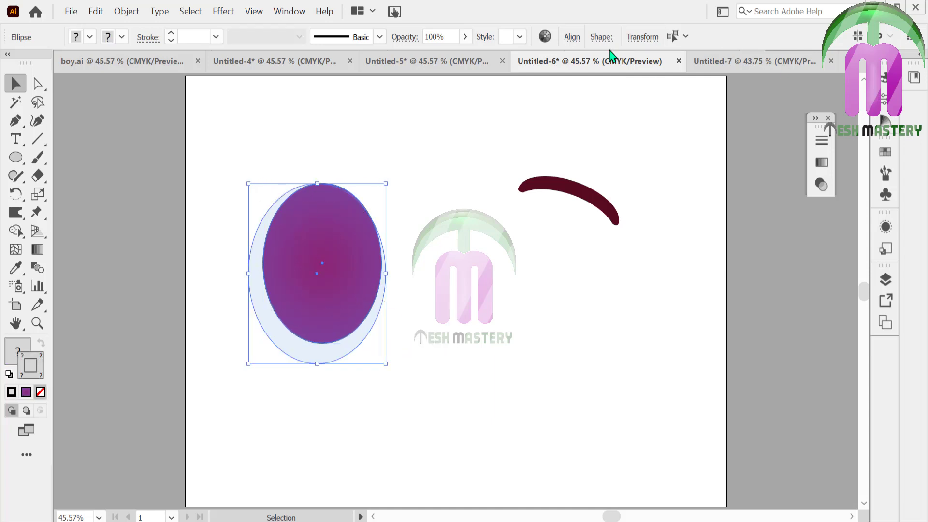
click(572, 37)
click(452, 83)
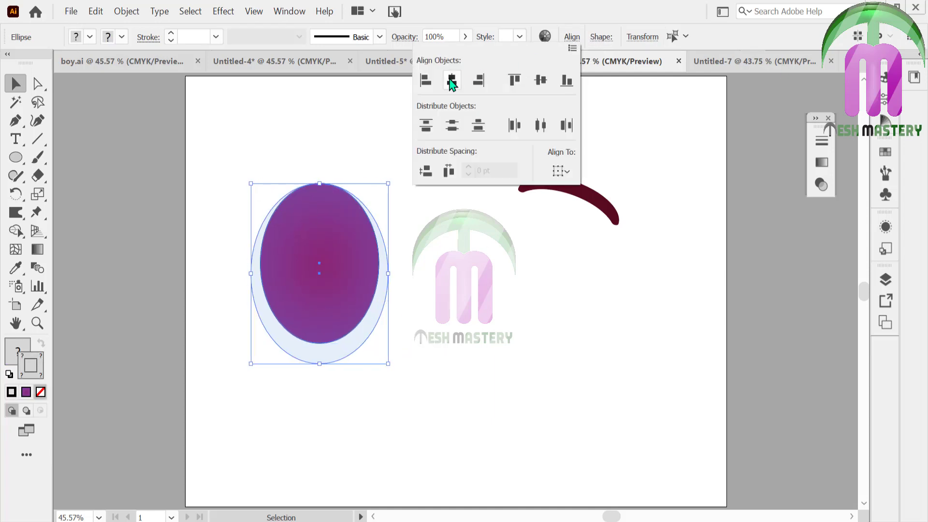
click(279, 140)
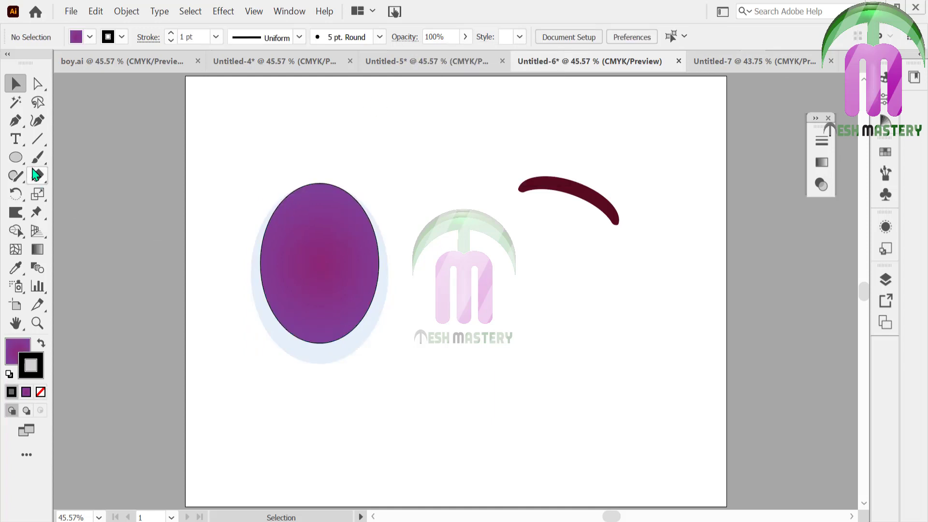
Draw a small ellipse in the purple ellipse's upper right and fill it white with the Eyedropper.
click(16, 157)
drag(329, 207, 361, 248)
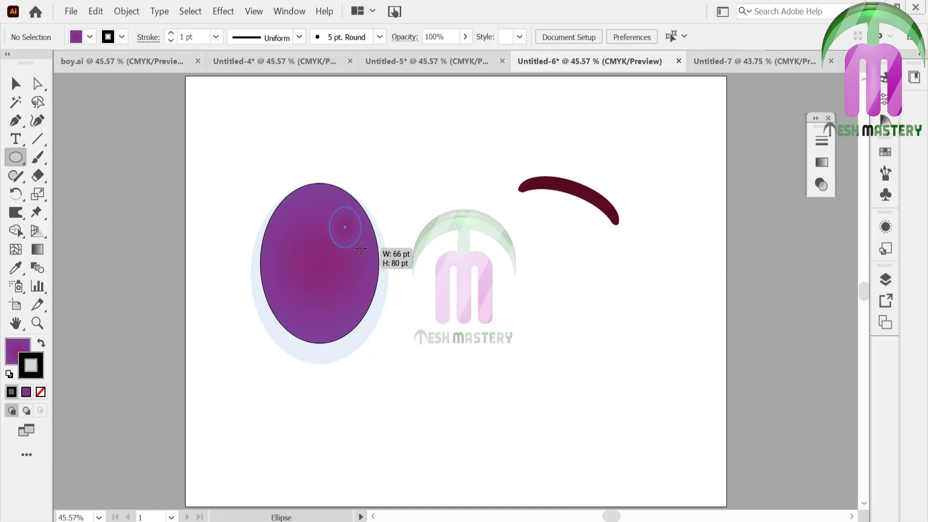
click(15, 268)
click(255, 236)
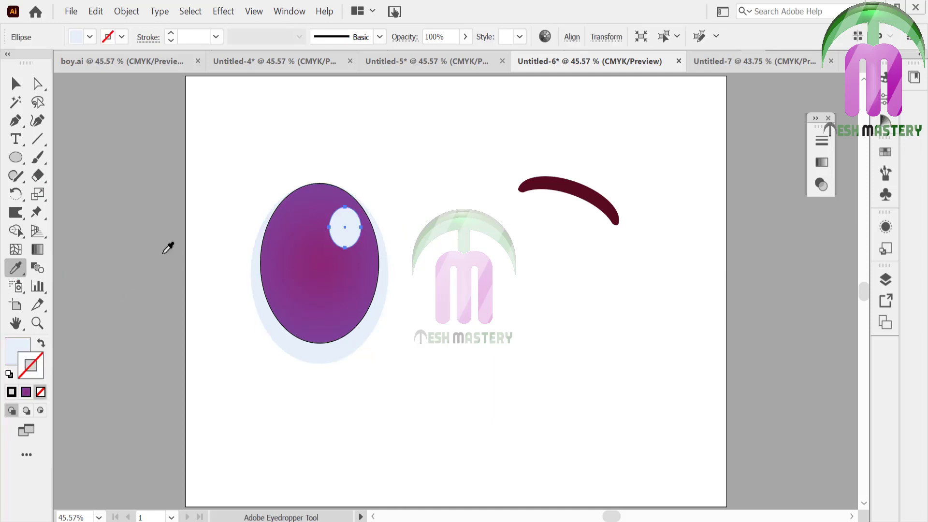
click(235, 215)
click(21, 85)
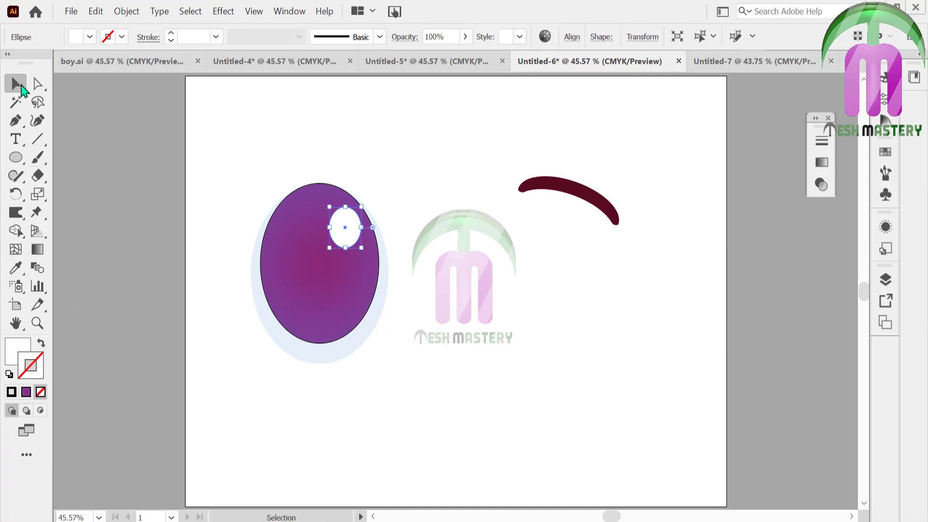
click(134, 154)
Apply a 6 pt Feather effect to the upper-right white highlight.
click(354, 229)
click(223, 11)
mouse_move(239, 209)
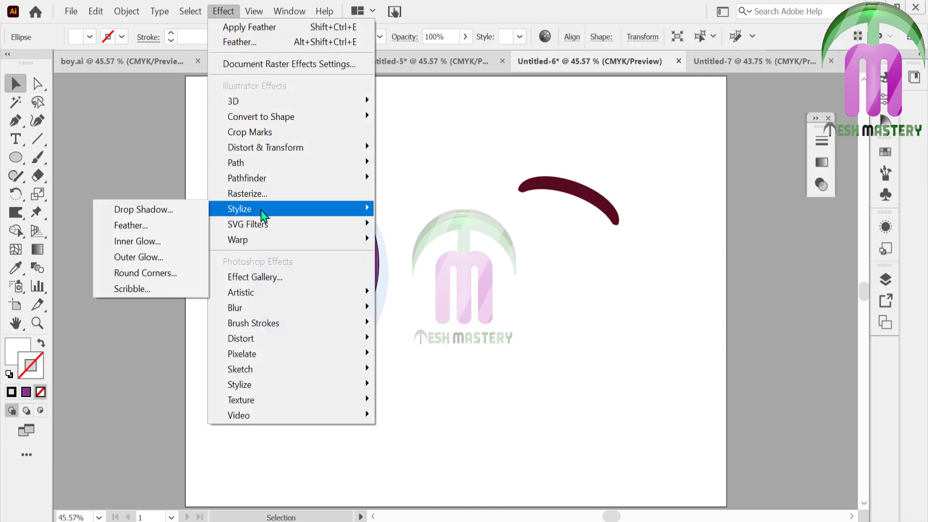
click(138, 226)
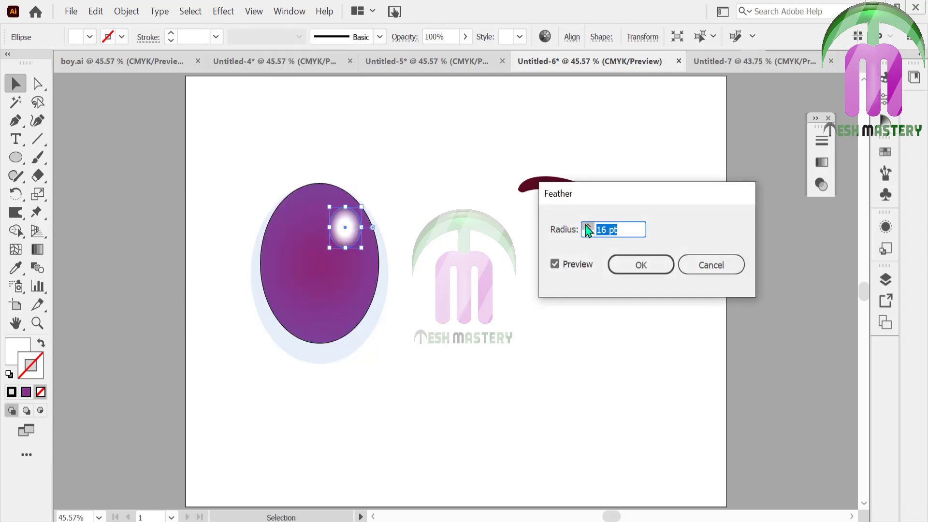
click(588, 226)
click(587, 234)
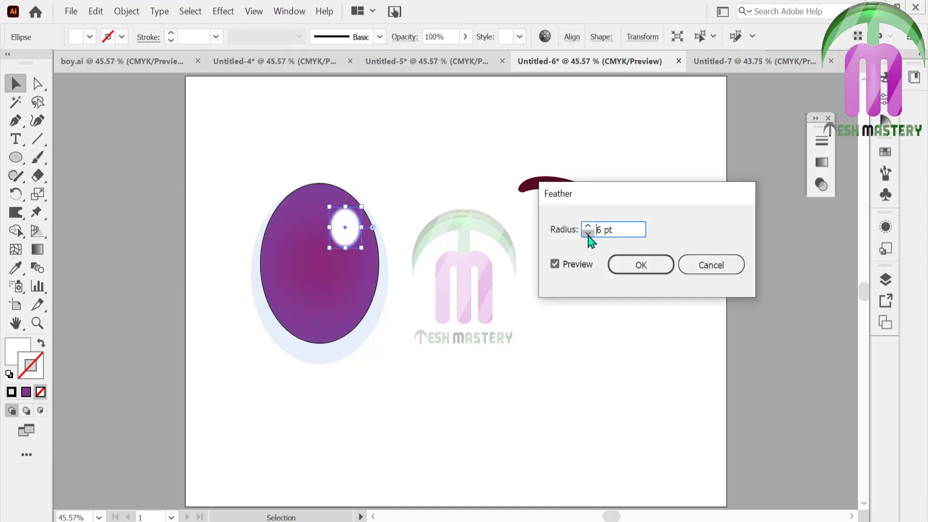
click(588, 233)
click(588, 234)
click(587, 234)
click(588, 230)
click(588, 230)
click(588, 230)
click(641, 265)
click(472, 321)
Draw a smaller white circle lower in the purple ellipse and feather it at 6 pt.
click(16, 157)
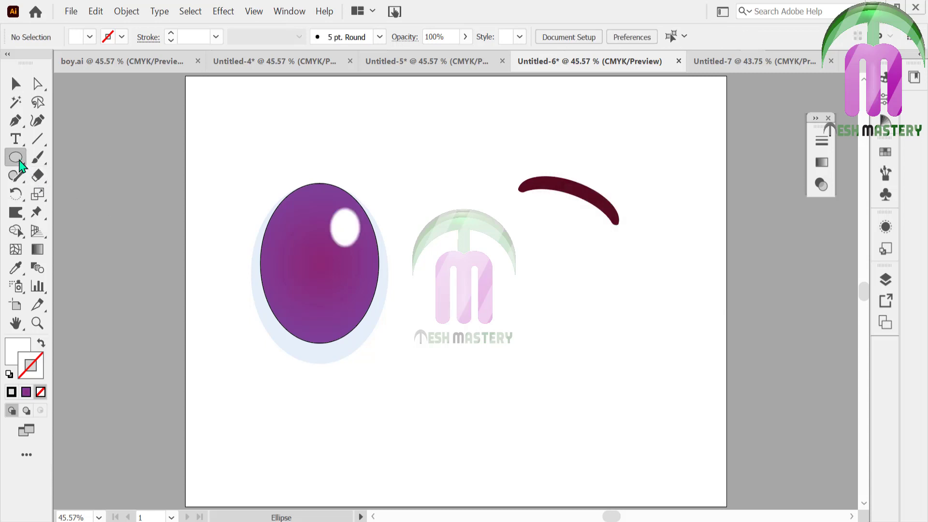
drag(324, 282, 350, 308)
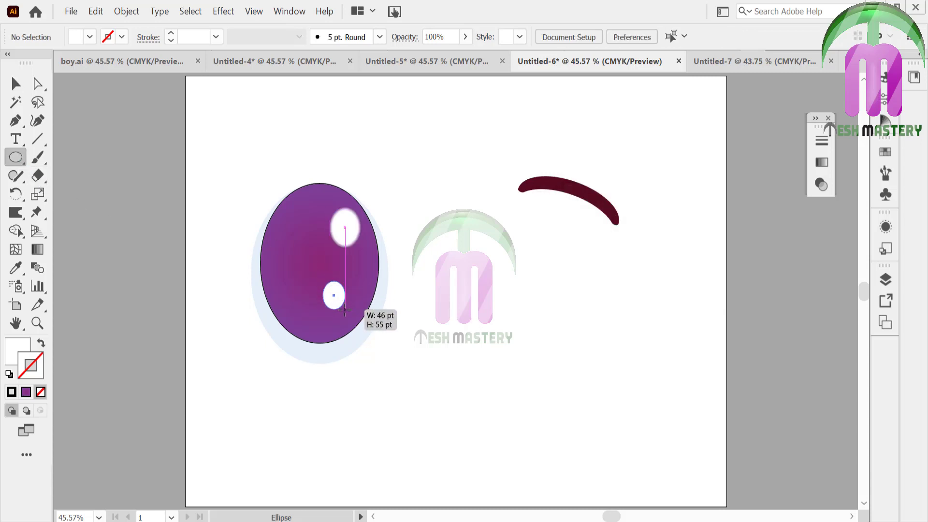
key(v)
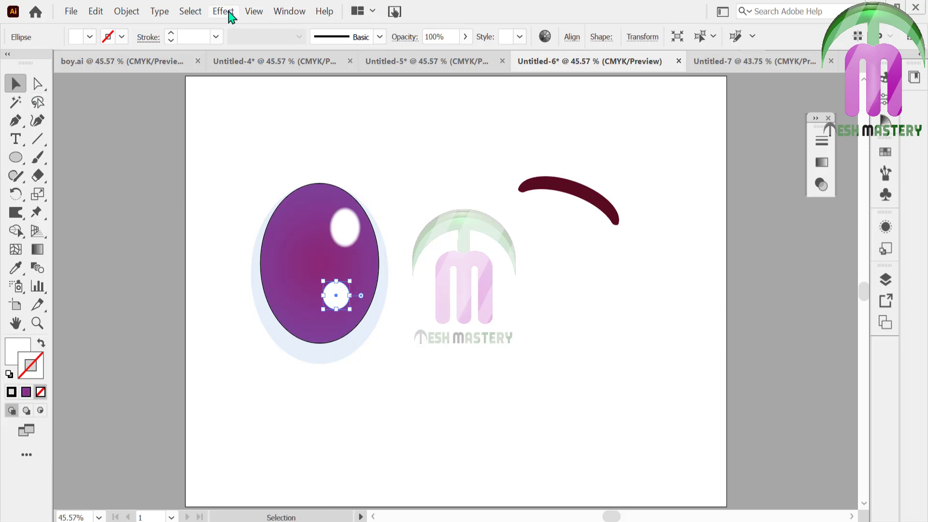
click(223, 11)
click(140, 226)
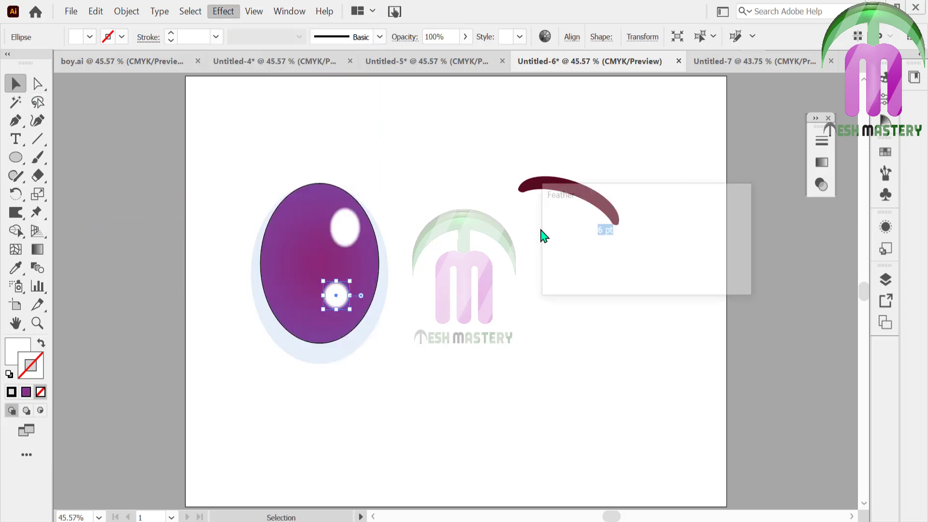
click(636, 265)
click(428, 217)
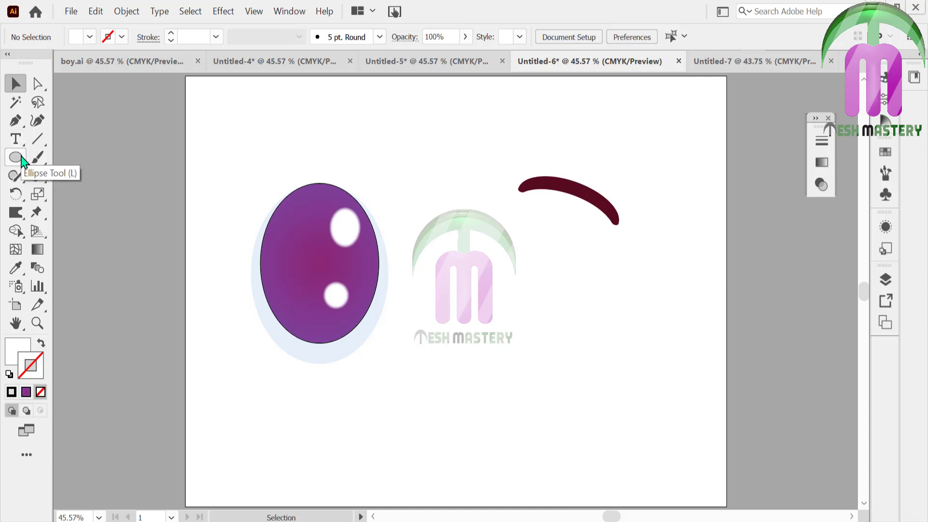
Paint a teardrop-shaped Paintbrush stroke beside the eye in blue-grey #386082.
click(38, 157)
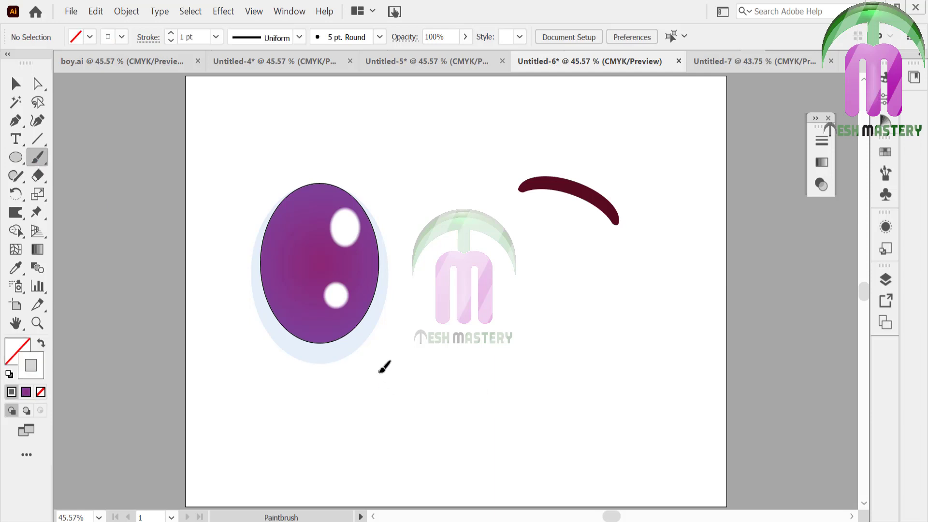
double_click(42, 378)
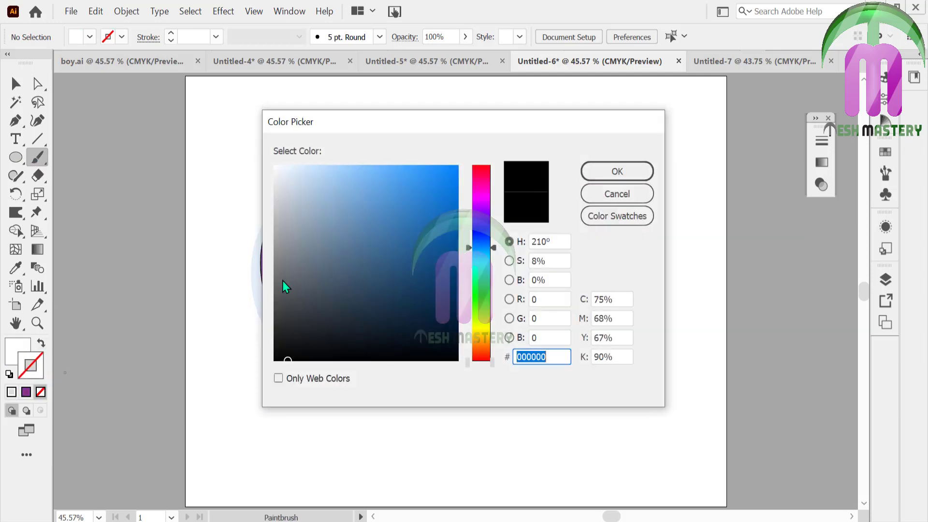
click(375, 259)
click(603, 172)
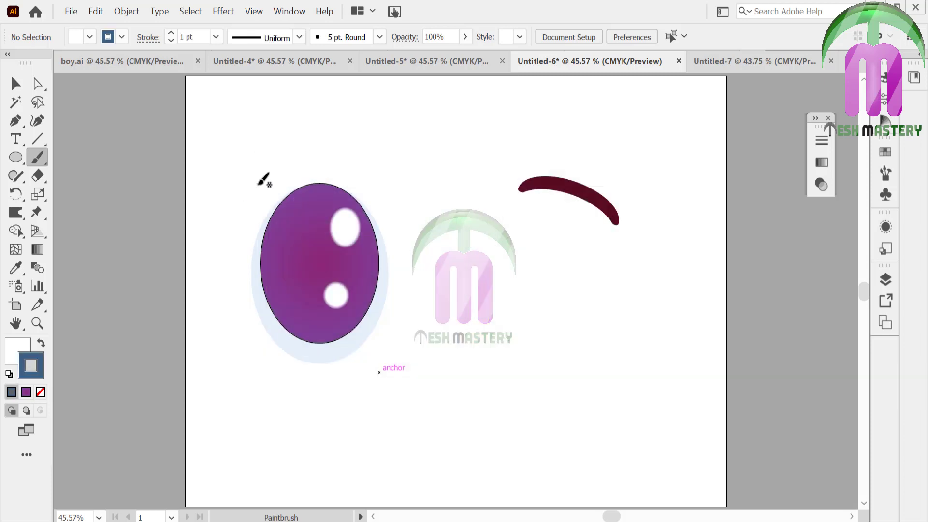
drag(257, 185, 193, 139)
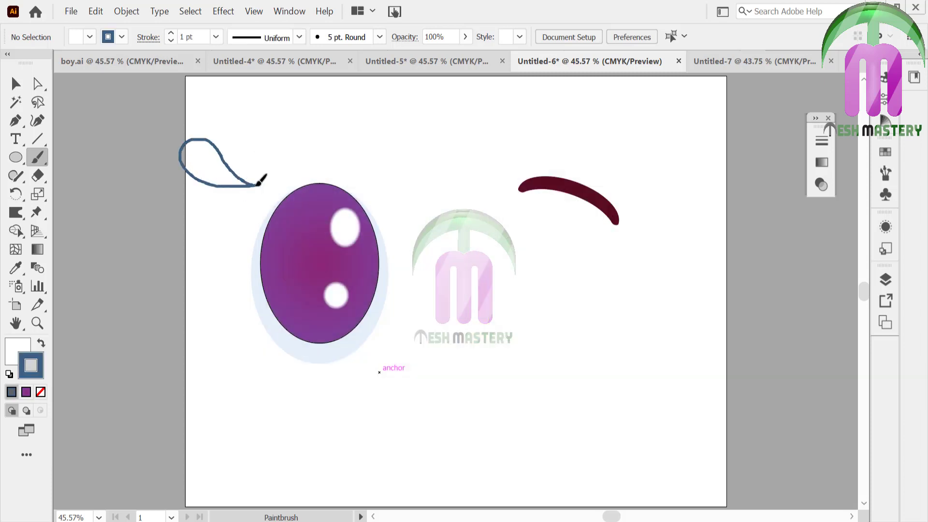
Fill the teardrop with a bright pink from the Color Picker and remove its stroke.
click(16, 84)
click(212, 159)
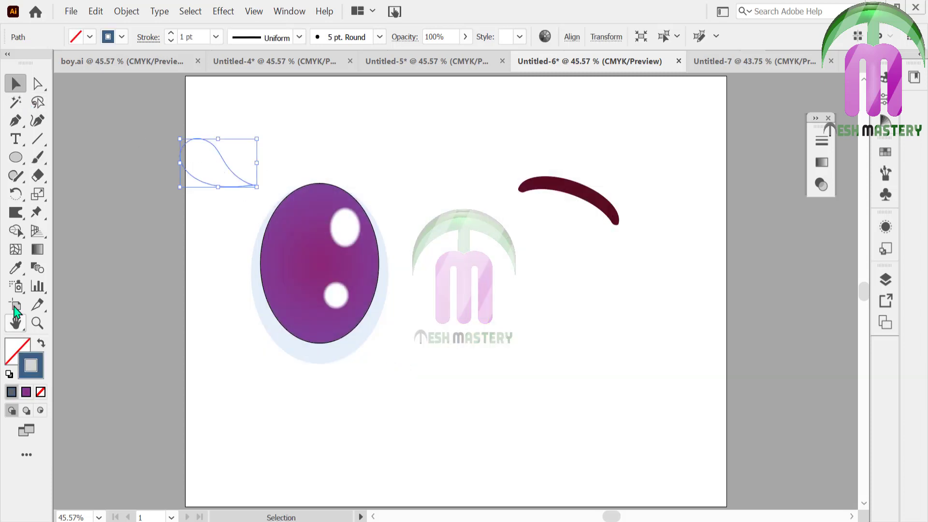
click(15, 267)
click(295, 222)
double_click(19, 351)
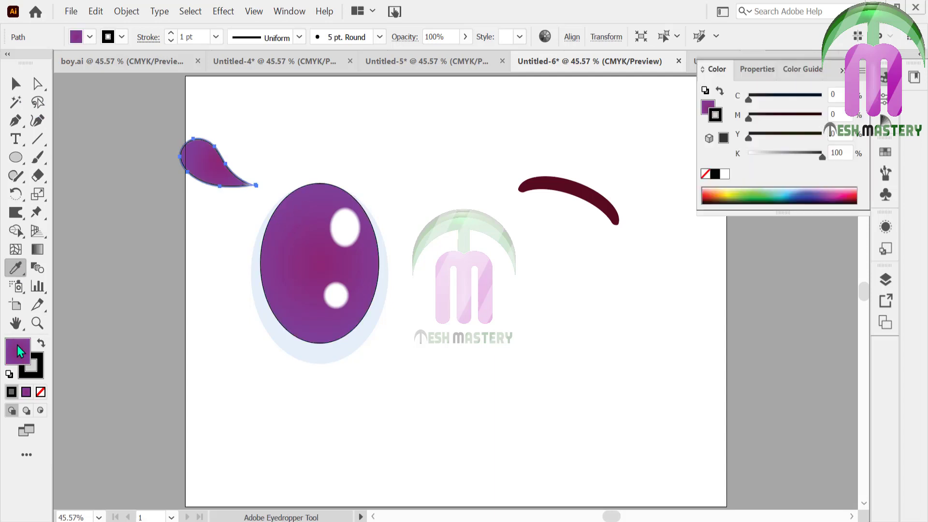
click(487, 191)
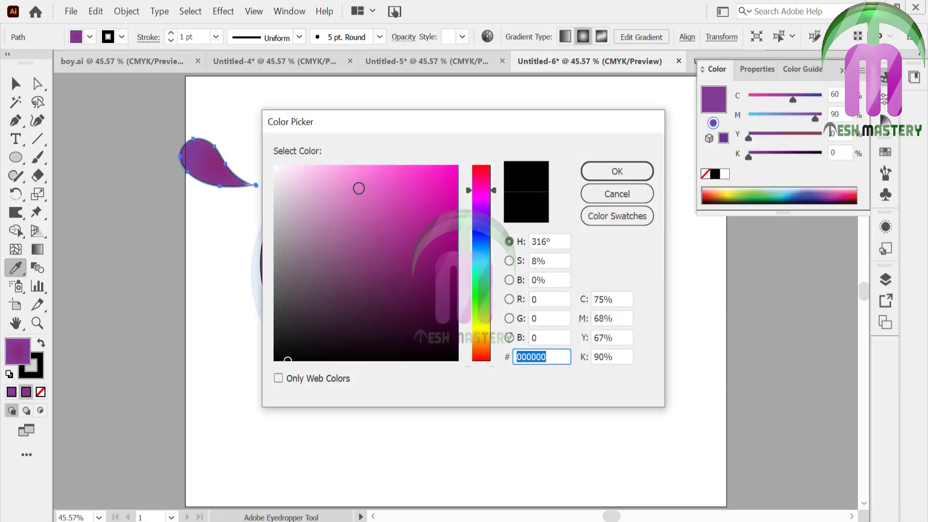
click(358, 188)
click(380, 175)
click(618, 171)
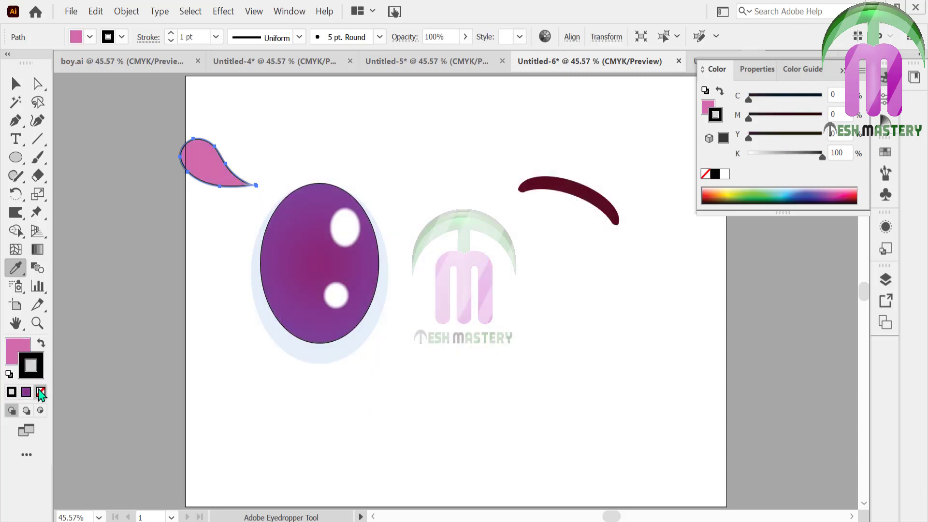
click(41, 391)
Feather the pink teardrop and fade it to 38% opacity.
click(15, 84)
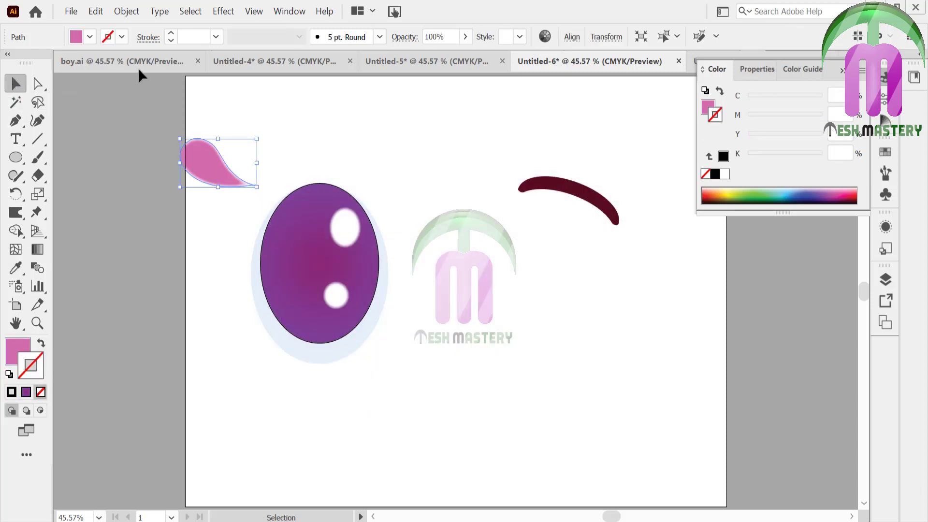
click(245, 124)
click(219, 159)
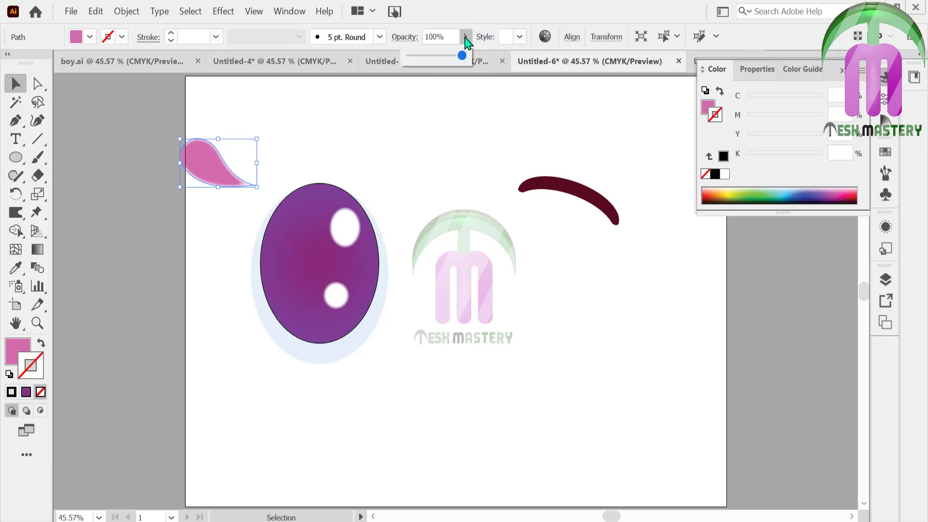
click(227, 12)
mouse_move(239, 209)
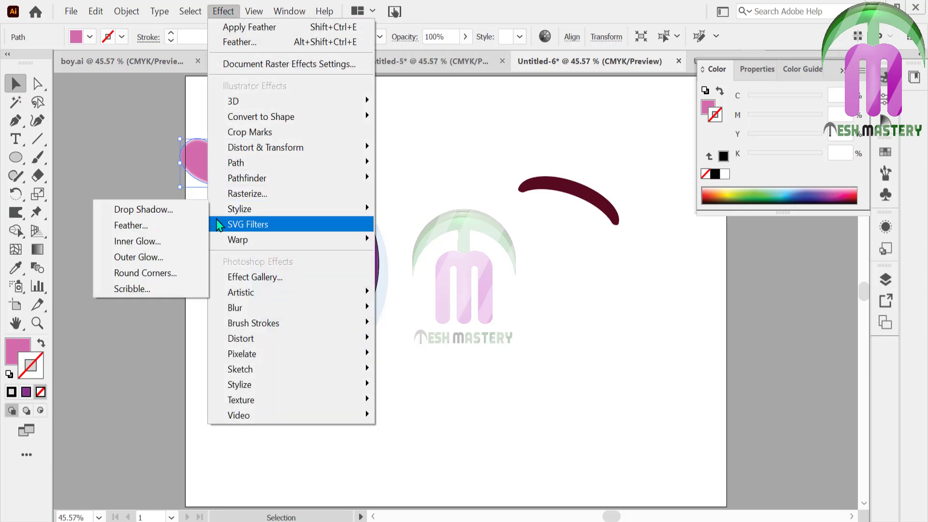
click(206, 225)
click(528, 305)
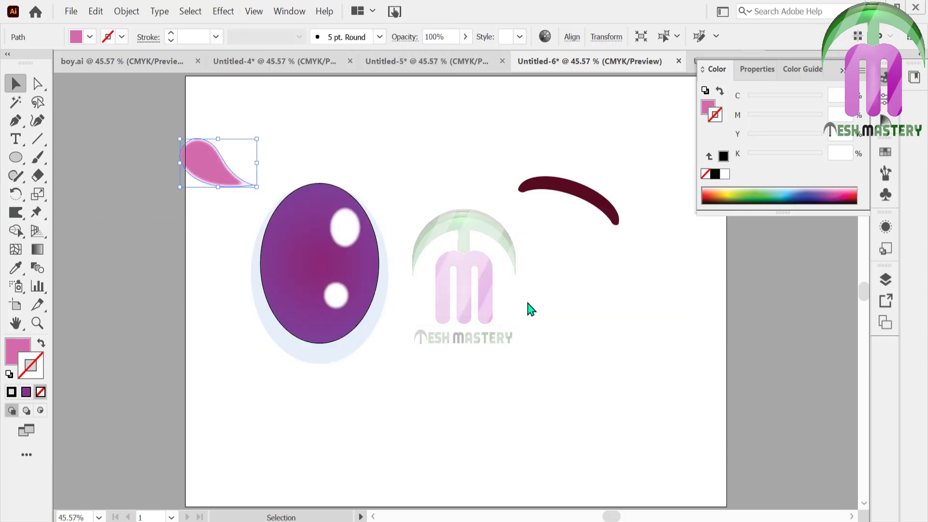
click(588, 231)
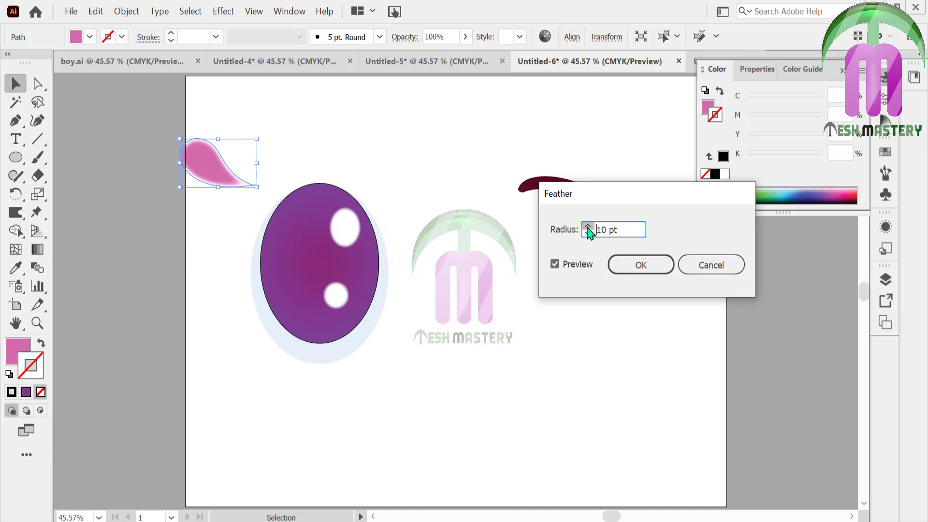
click(589, 231)
click(641, 265)
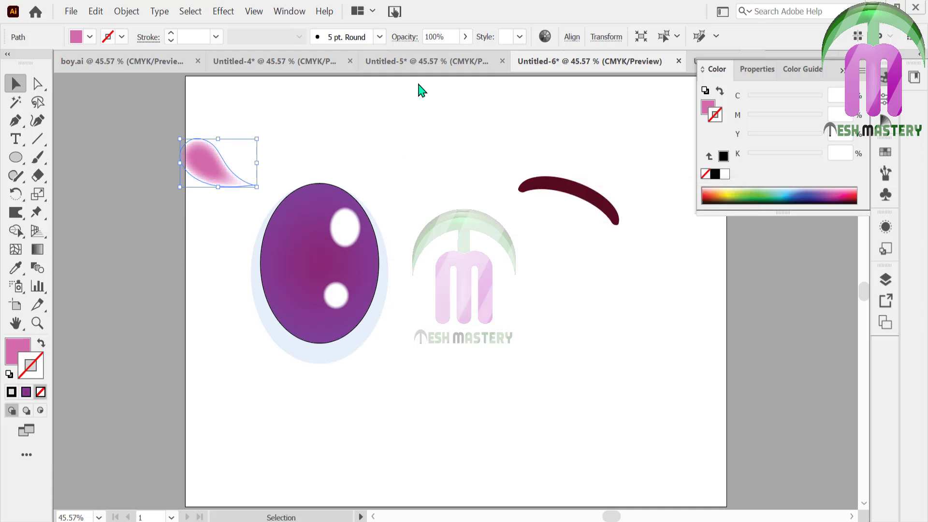
click(466, 36)
drag(462, 55, 429, 56)
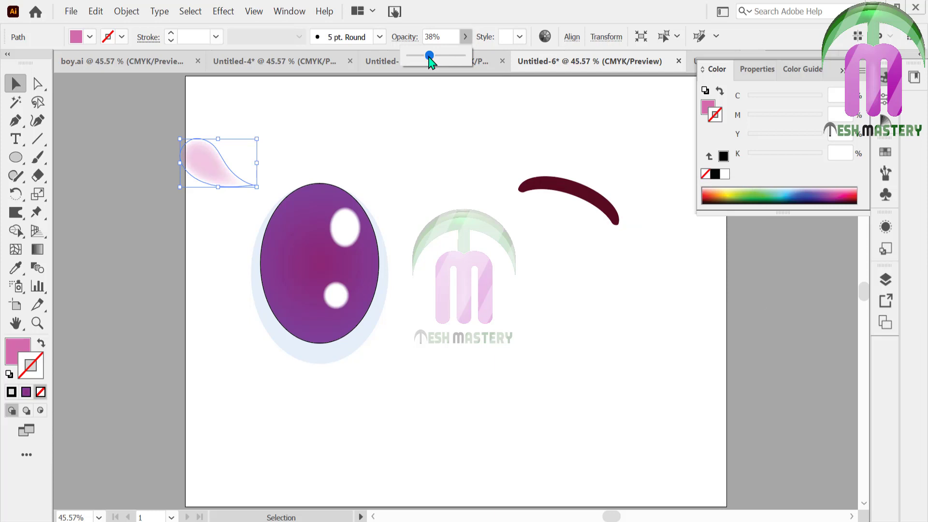
Move the pink glow into the iris's lower left, resize to about 138 by 62 pt, rotate about 41°.
drag(256, 139, 219, 165)
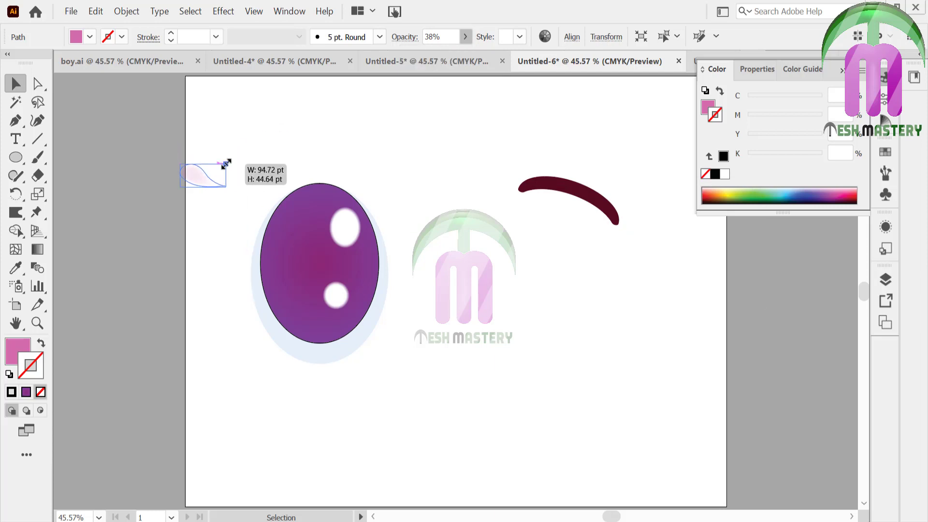
click(465, 36)
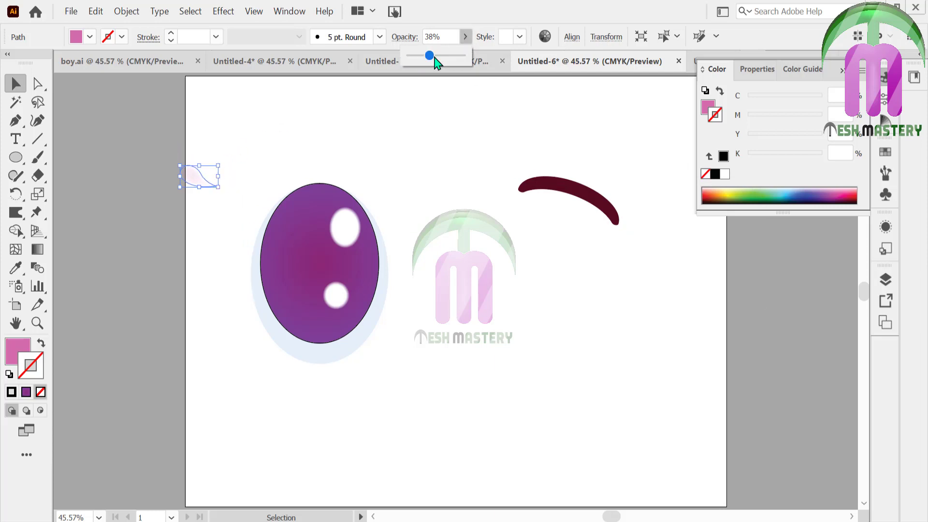
click(376, 98)
mouse_move(205, 176)
mouse_down()
mouse_move(243, 239)
mouse_move(307, 311)
mouse_move(365, 339)
mouse_move(352, 331)
mouse_up()
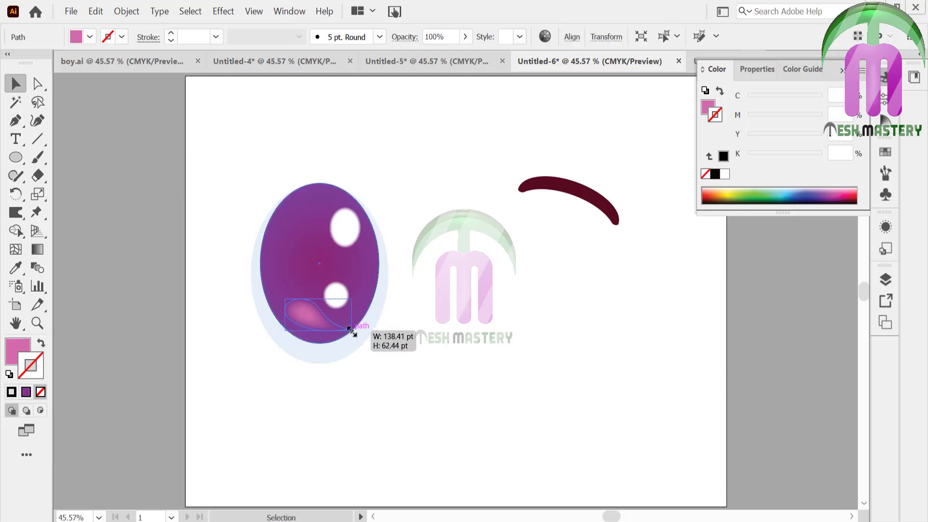
click(314, 323)
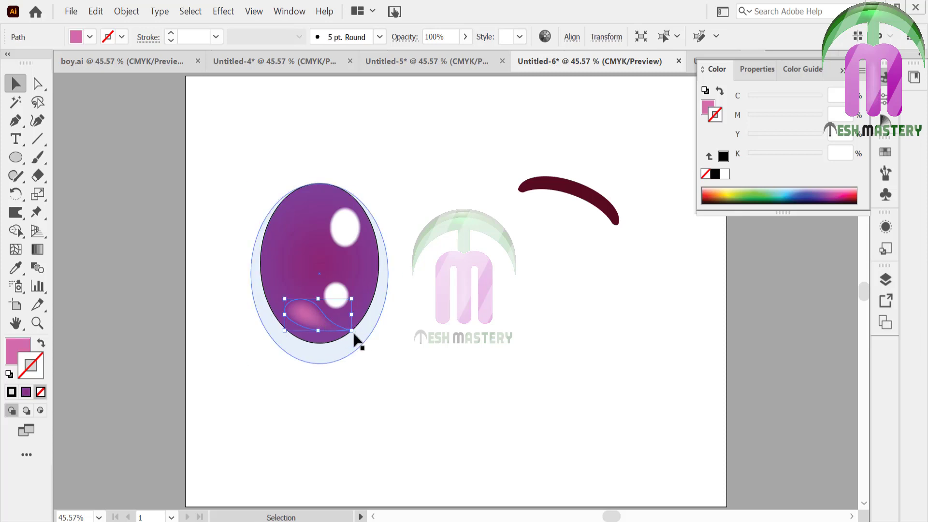
drag(355, 334, 372, 321)
drag(311, 314, 374, 309)
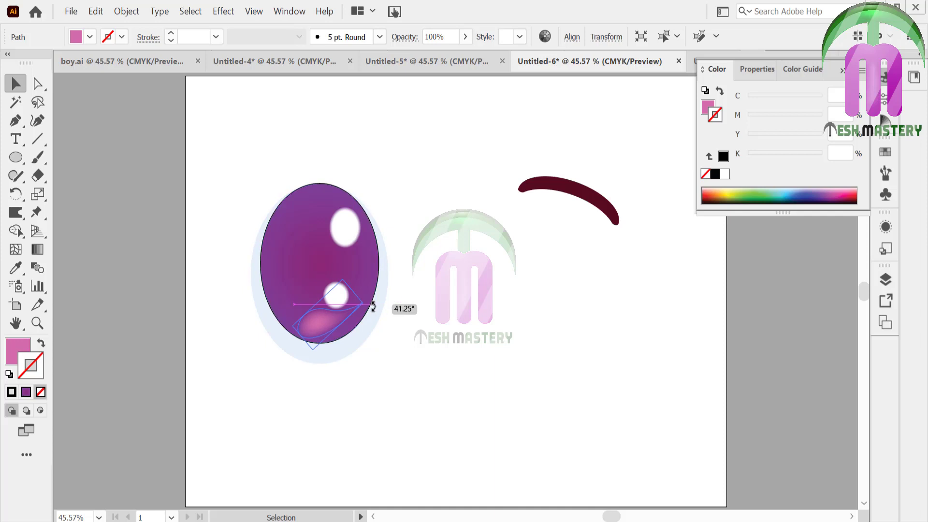
click(405, 257)
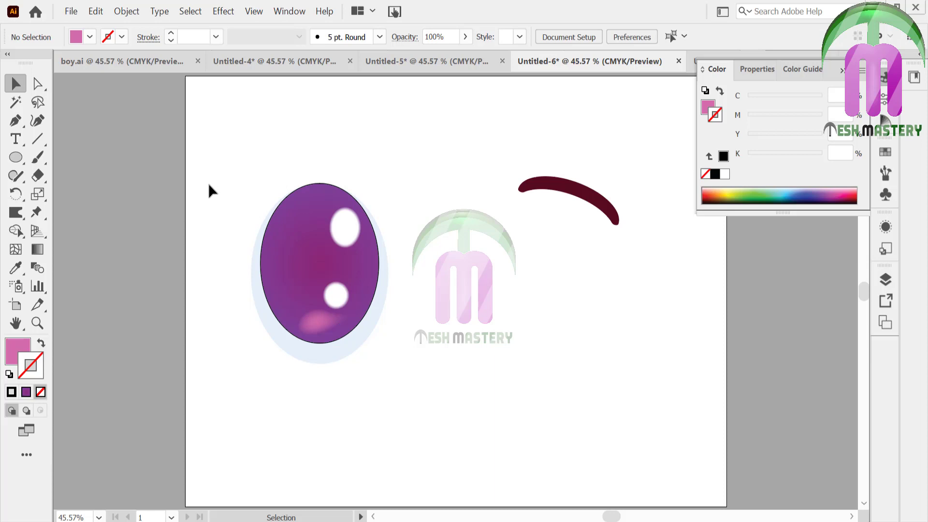
Pen-draw a crescent over the iris top and fill it with the brow's maroon via Eyedropper.
click(15, 120)
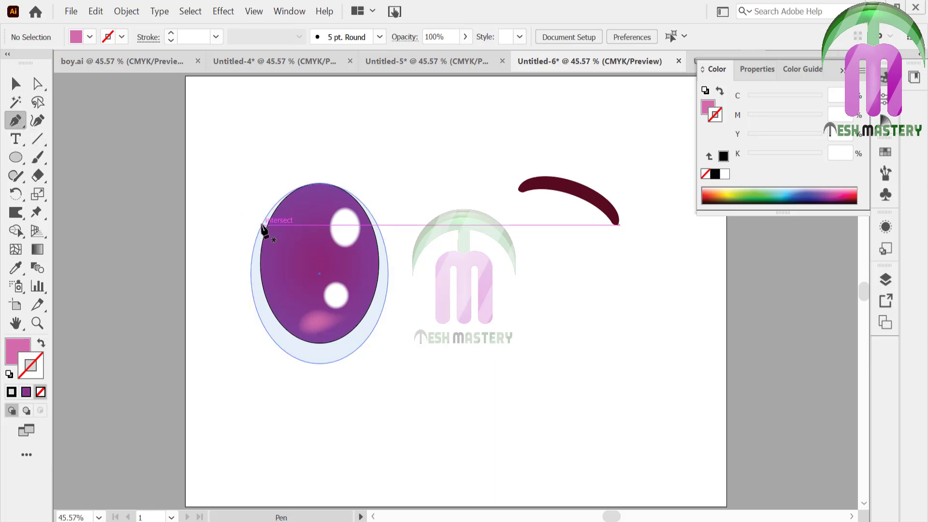
click(273, 207)
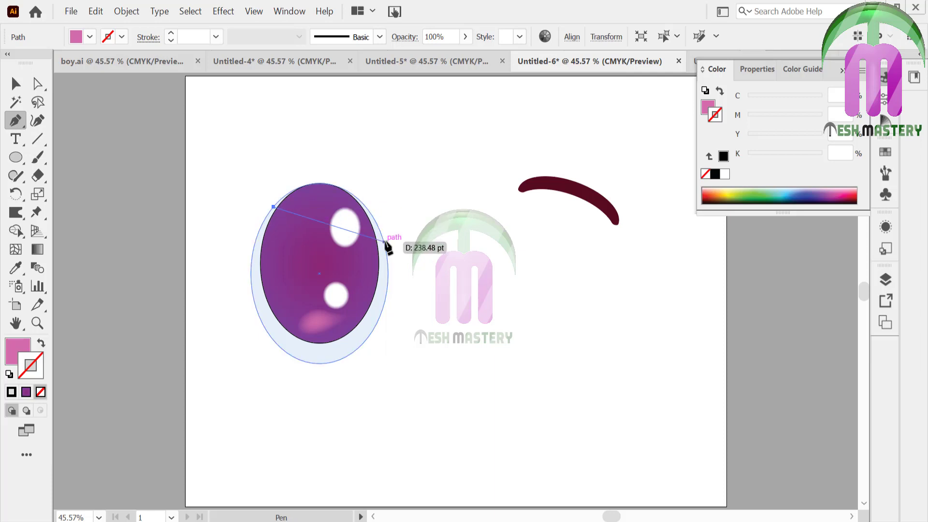
drag(385, 242, 438, 339)
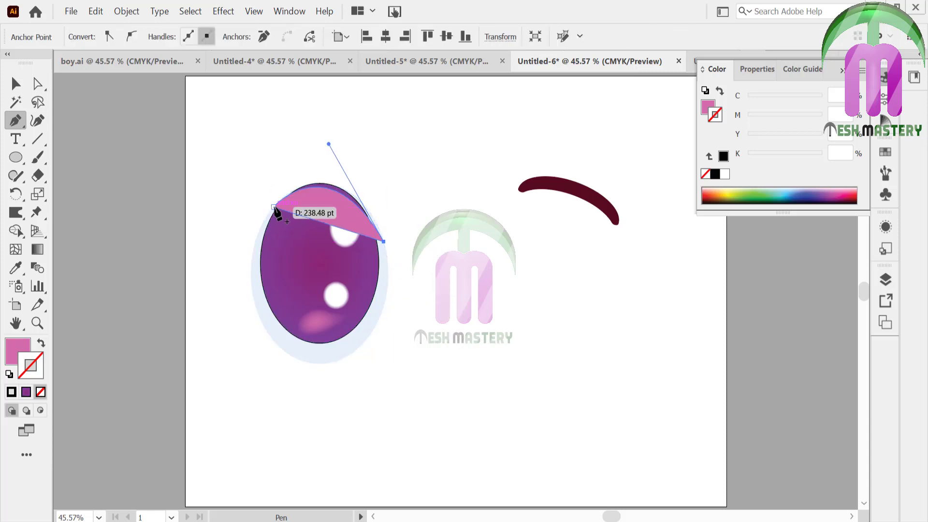
mouse_move(274, 207)
mouse_down()
mouse_move(253, 214)
mouse_move(197, 286)
mouse_up()
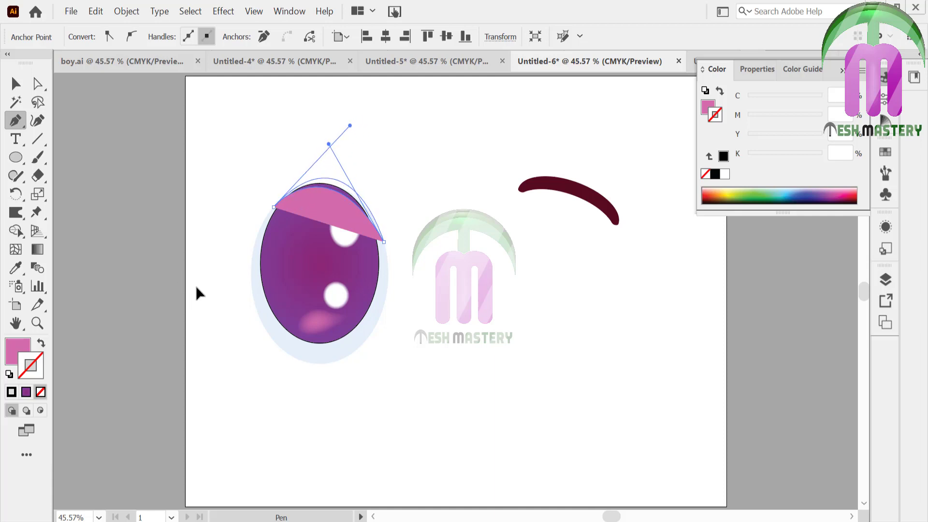
click(15, 267)
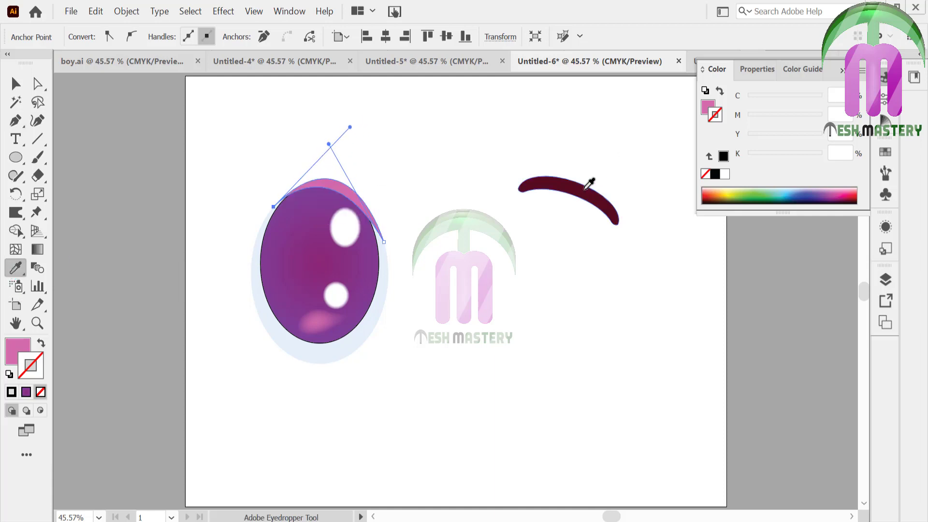
click(586, 188)
key(v)
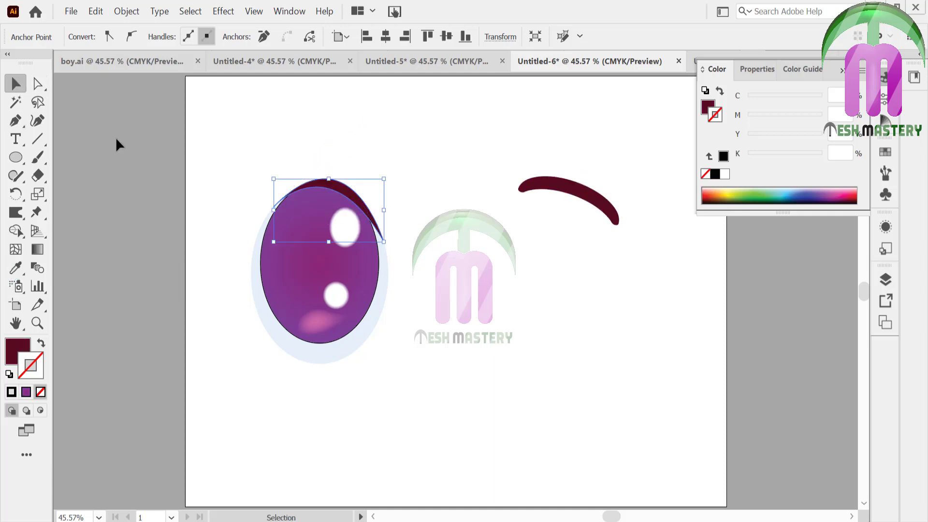
click(116, 144)
Pen-draw a thin maroon outline arc along the bottom rim of the eye.
click(15, 120)
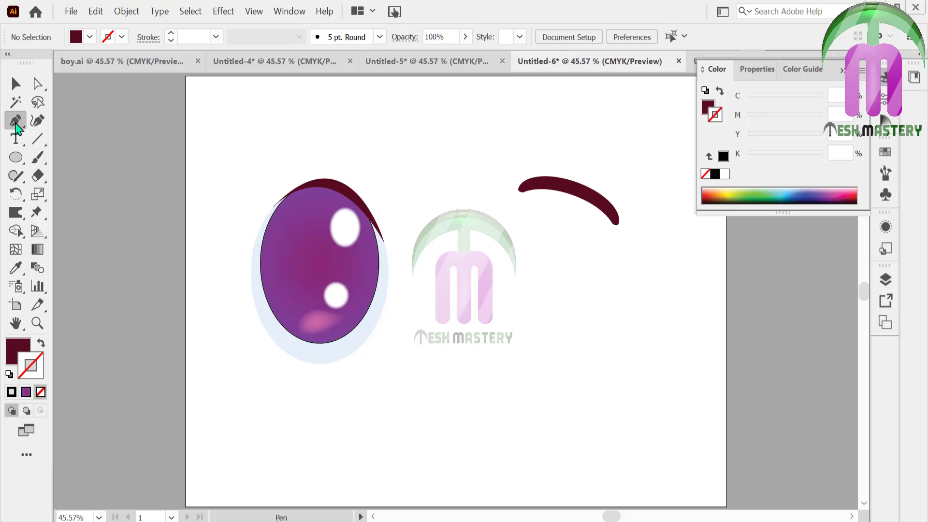
click(266, 331)
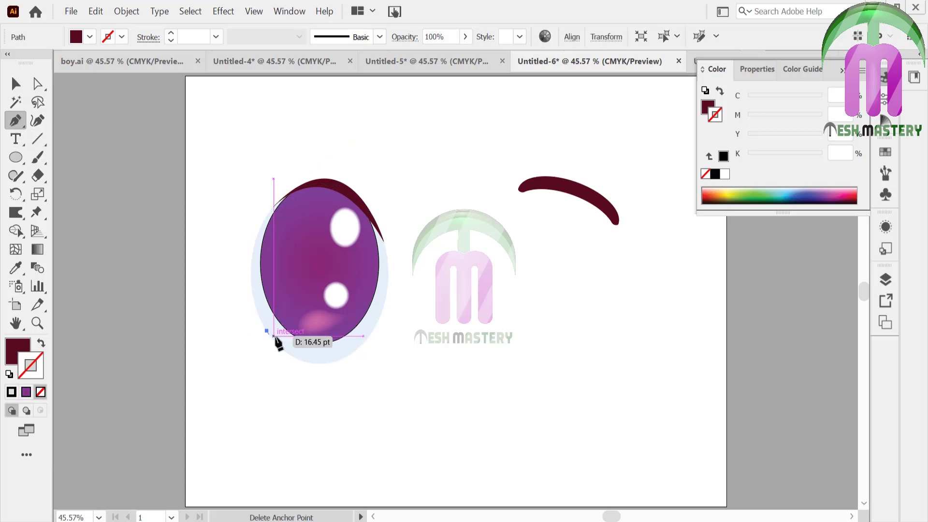
click(366, 335)
drag(372, 331, 429, 256)
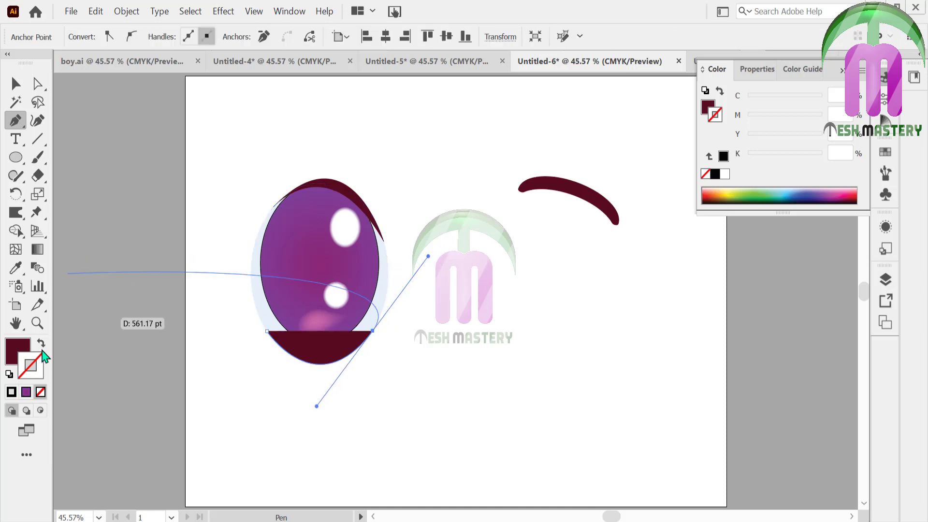
click(41, 343)
click(16, 83)
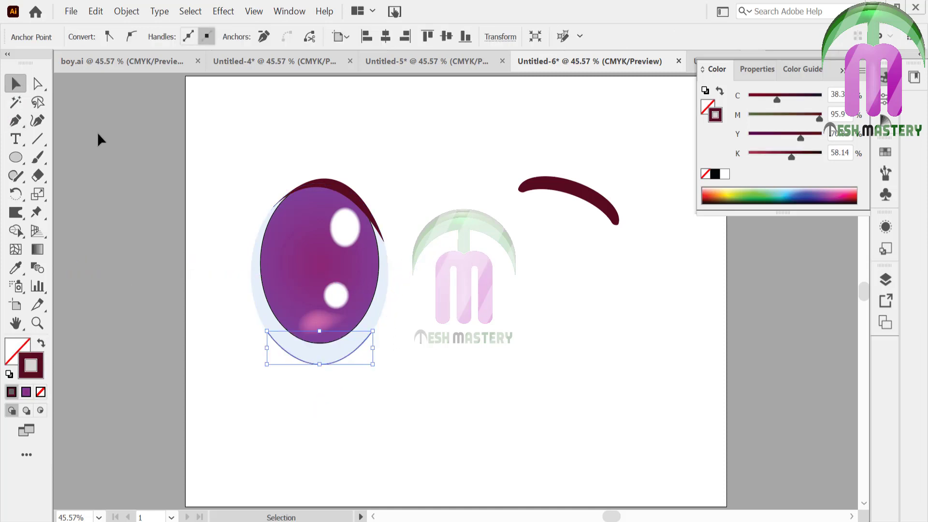
click(177, 141)
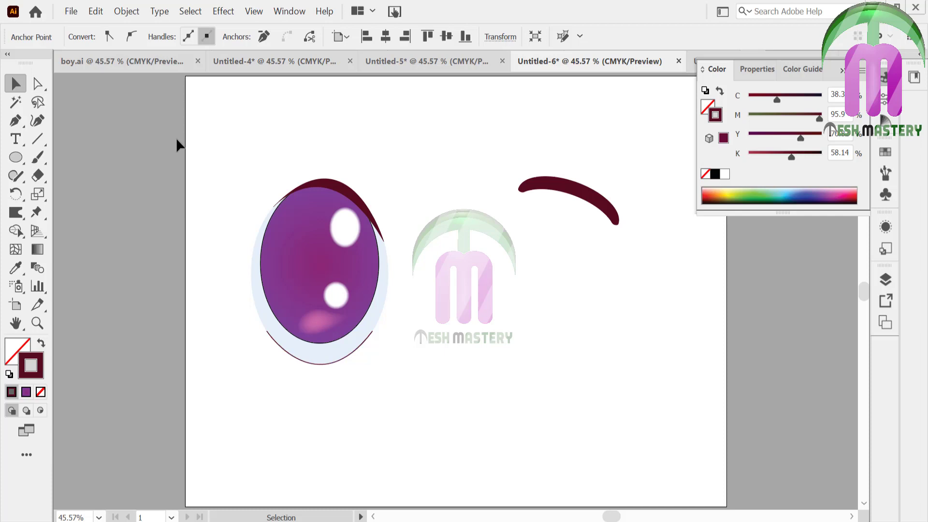
Pen-draw a pink-stroked lid arc over the eye's upper right.
click(16, 121)
click(307, 148)
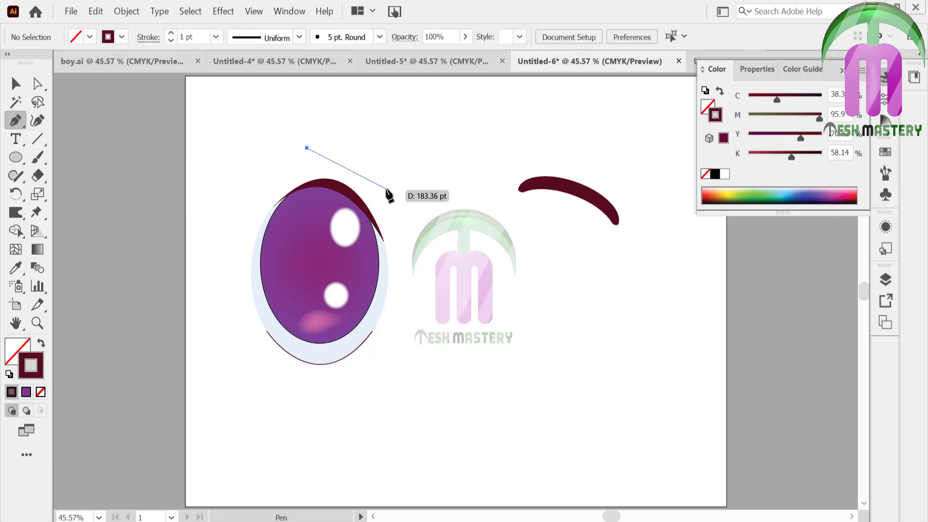
drag(388, 201, 404, 259)
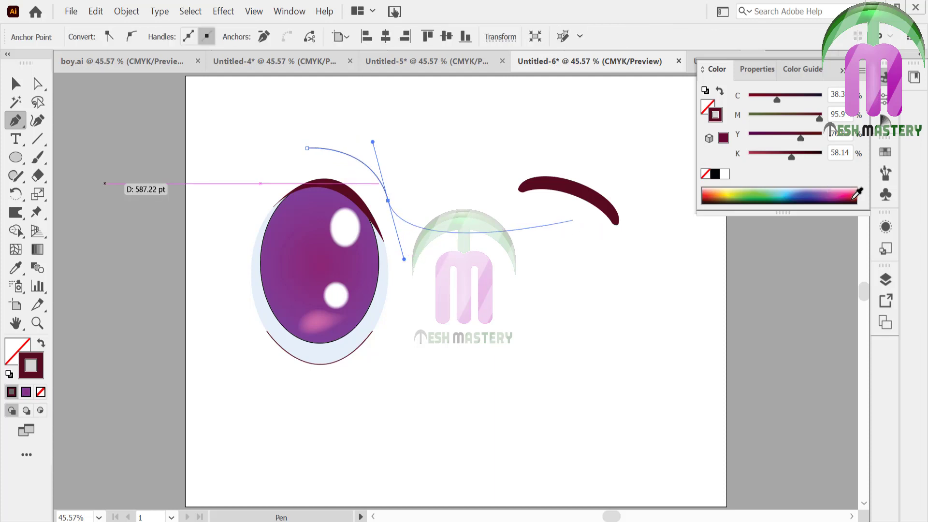
click(852, 192)
click(853, 190)
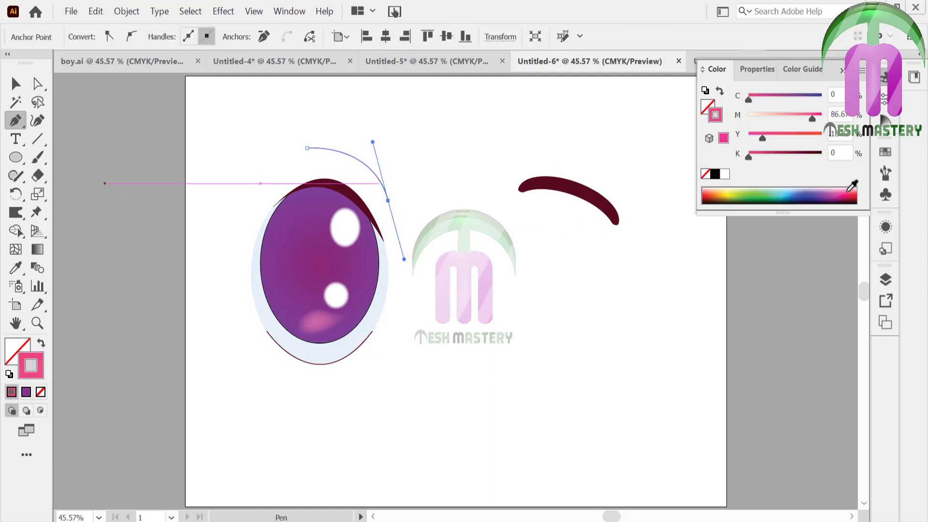
ctrl+click(132, 113)
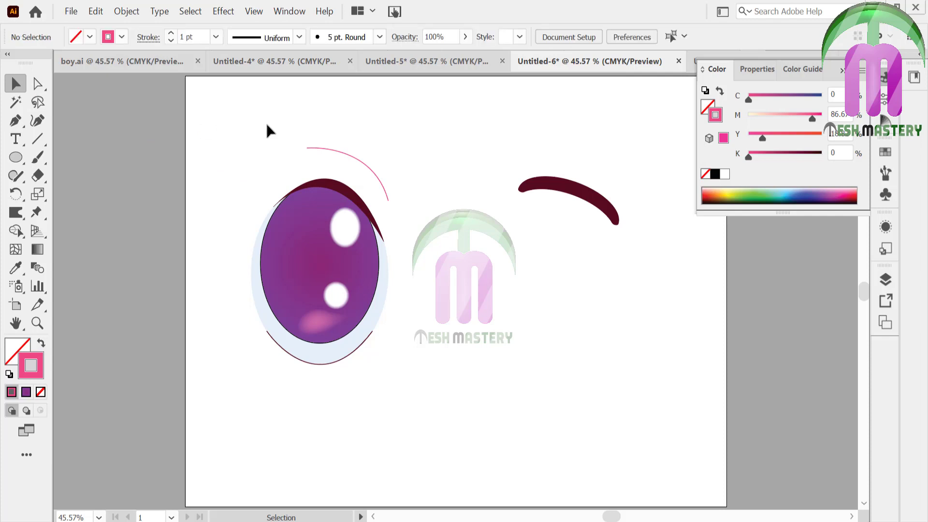
drag(266, 125, 414, 383)
Group and shrink the eye, place it under the brow, and rotate the brow into an arch.
key(ctrl+g)
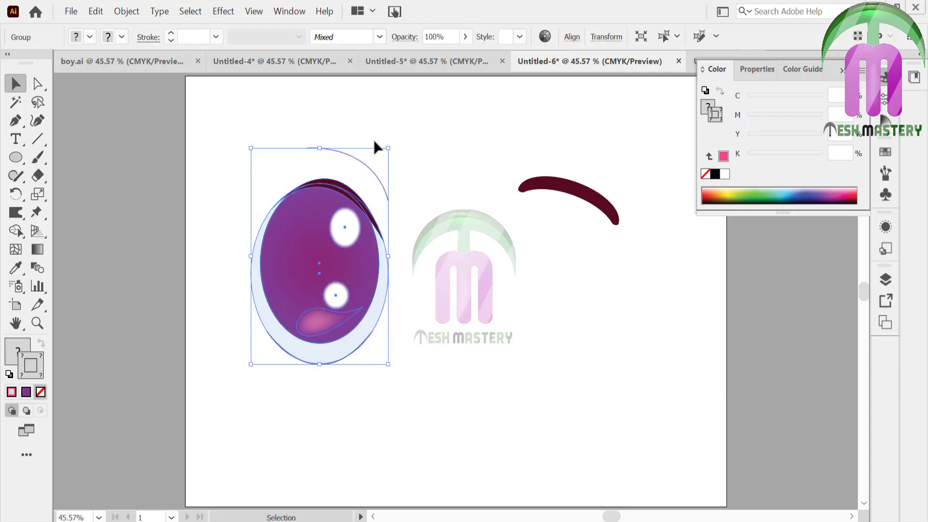
drag(388, 147, 364, 178)
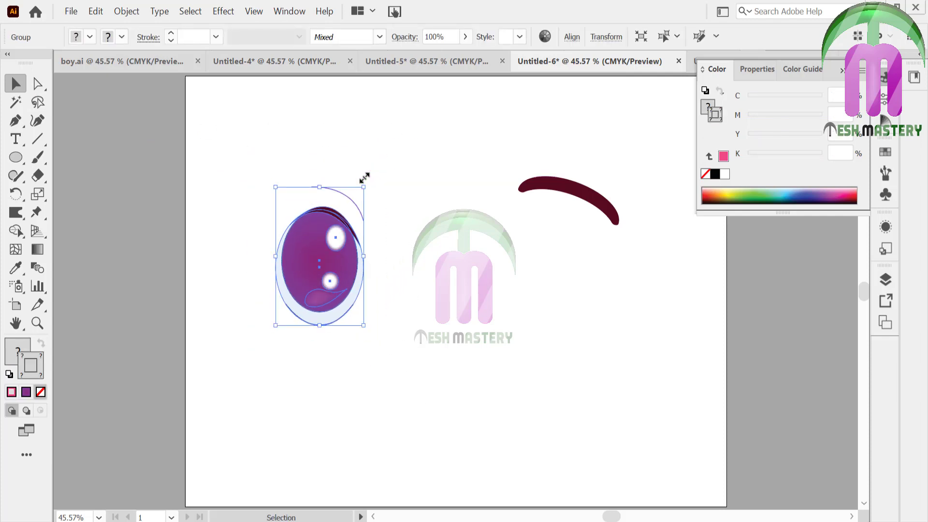
mouse_move(295, 284)
mouse_down()
mouse_move(533, 314)
mouse_move(529, 306)
mouse_move(531, 315)
mouse_up()
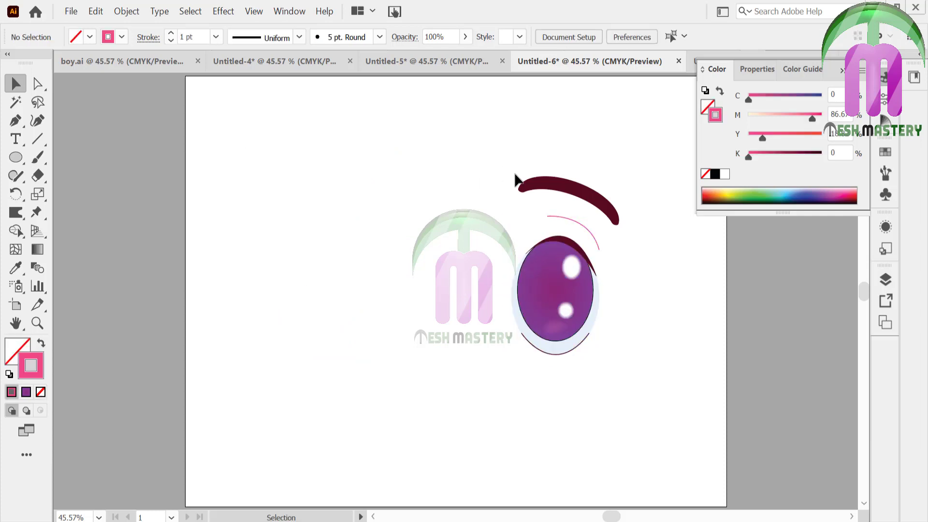
click(537, 191)
mouse_move(524, 165)
mouse_down()
mouse_move(555, 166)
mouse_move(578, 185)
mouse_up()
click(575, 159)
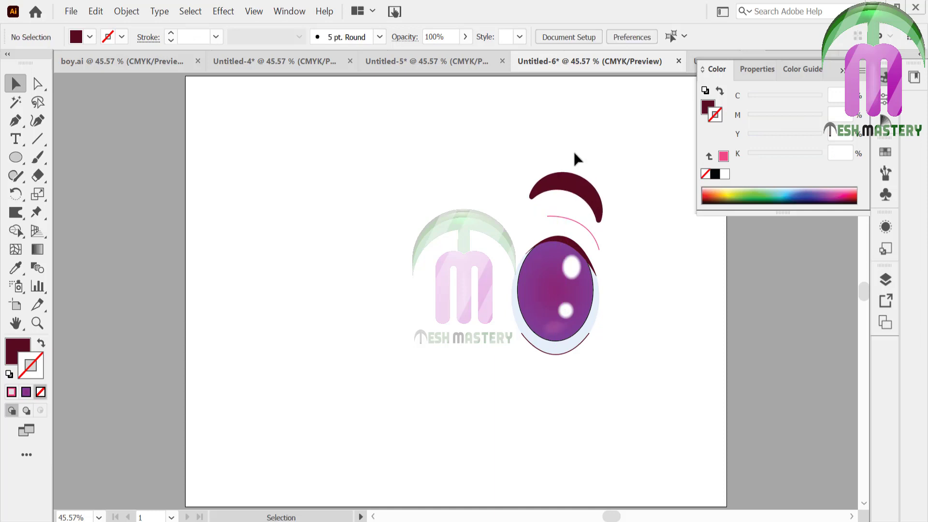
Group the eye with its brow and make a reflected copy moved to the left.
drag(481, 141, 630, 411)
key(ctrl+g)
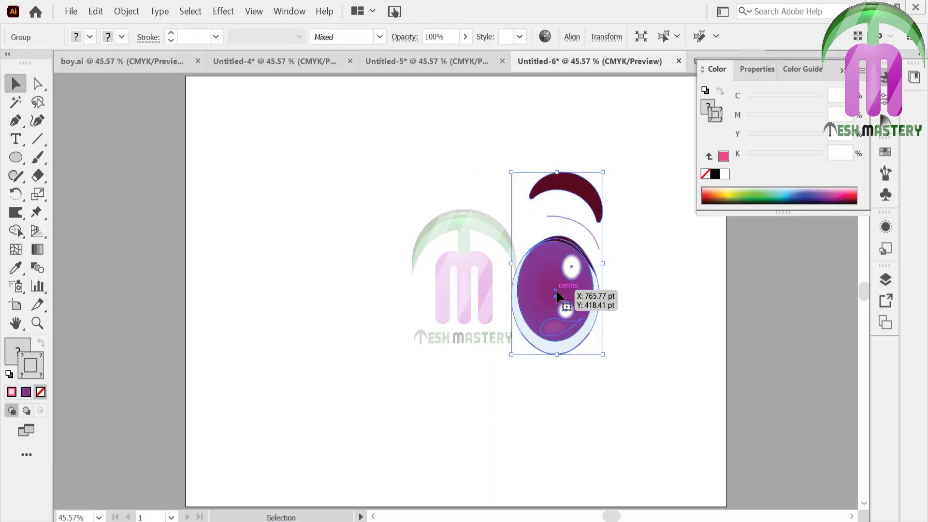
right_click(557, 291)
mouse_move(596, 202)
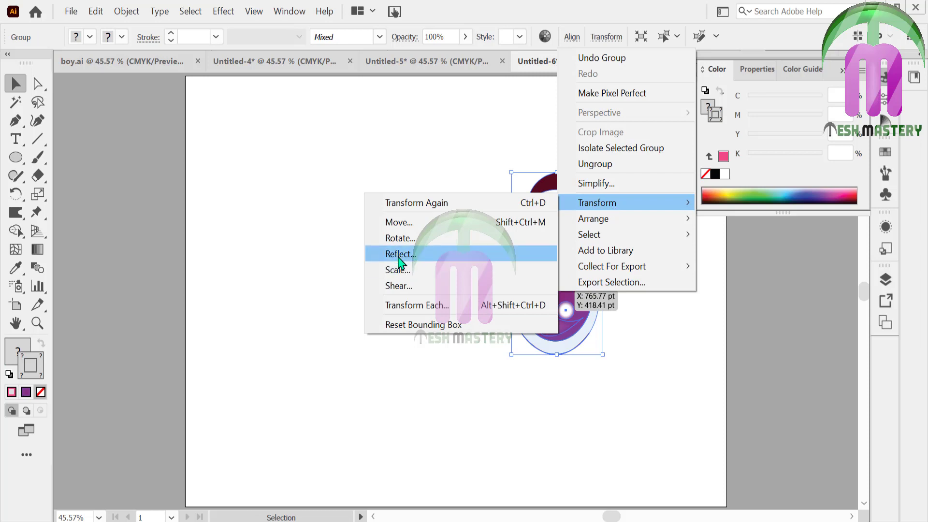
click(394, 251)
click(411, 358)
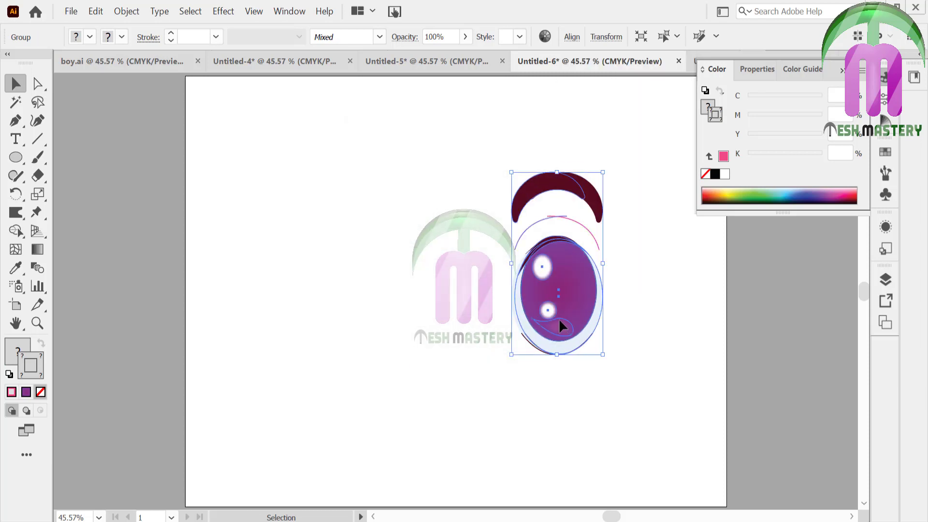
drag(559, 318, 332, 313)
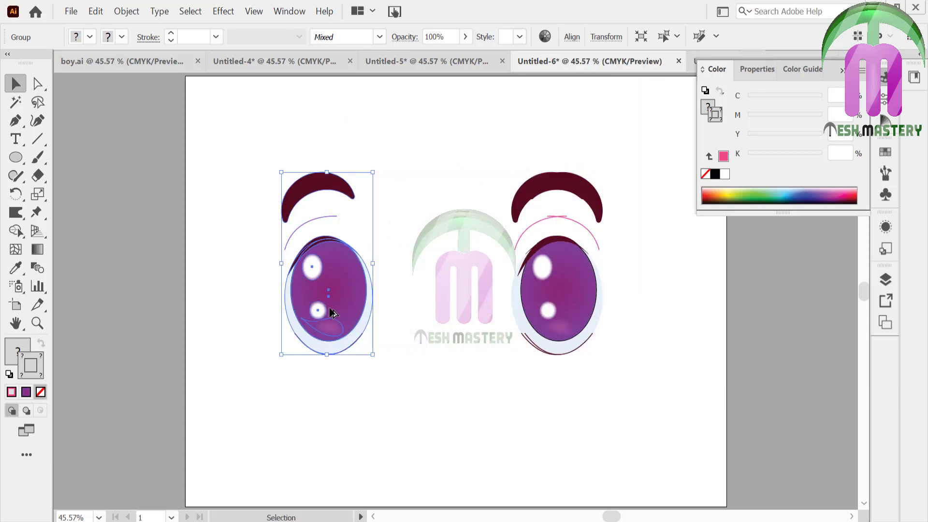
Move the left eye closer, then select both eyes and brows and cut them.
click(554, 315)
click(471, 305)
drag(355, 305, 424, 305)
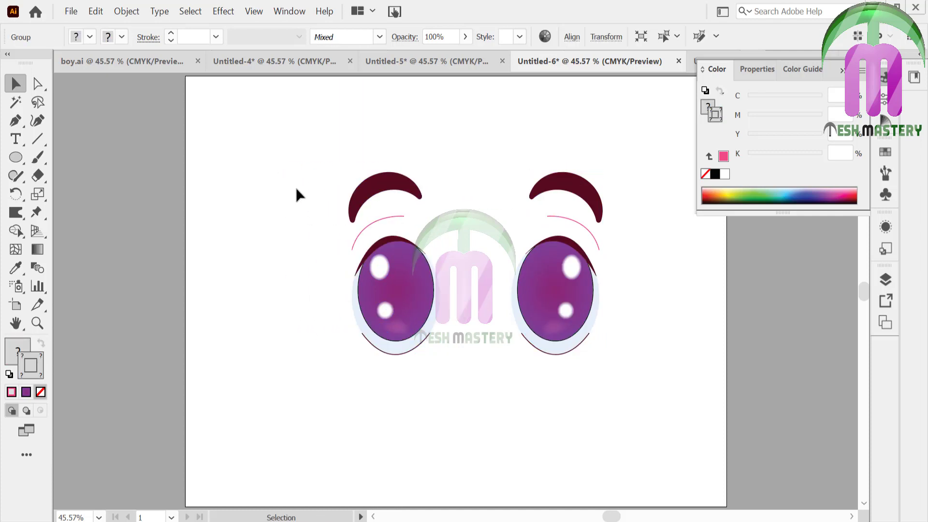
mouse_move(306, 143)
mouse_down()
mouse_move(569, 376)
mouse_move(599, 381)
mouse_up()
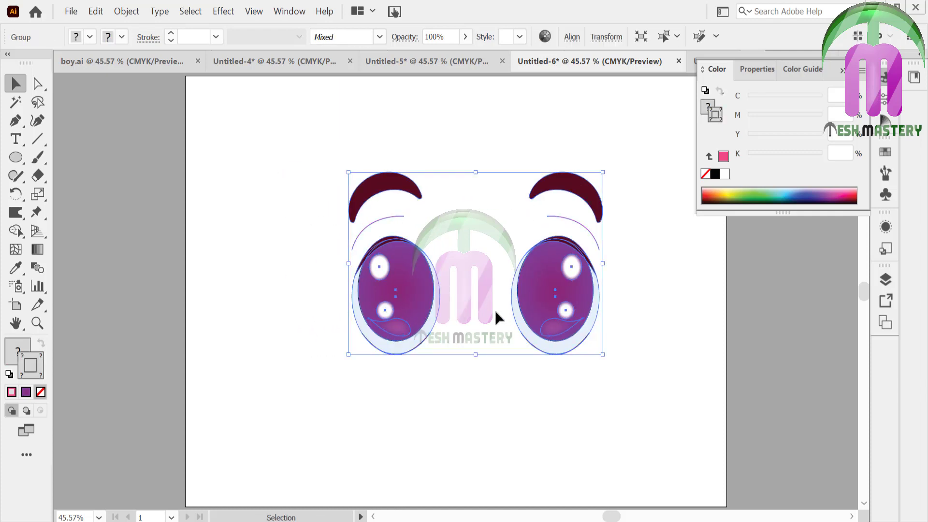
key(ctrl+x)
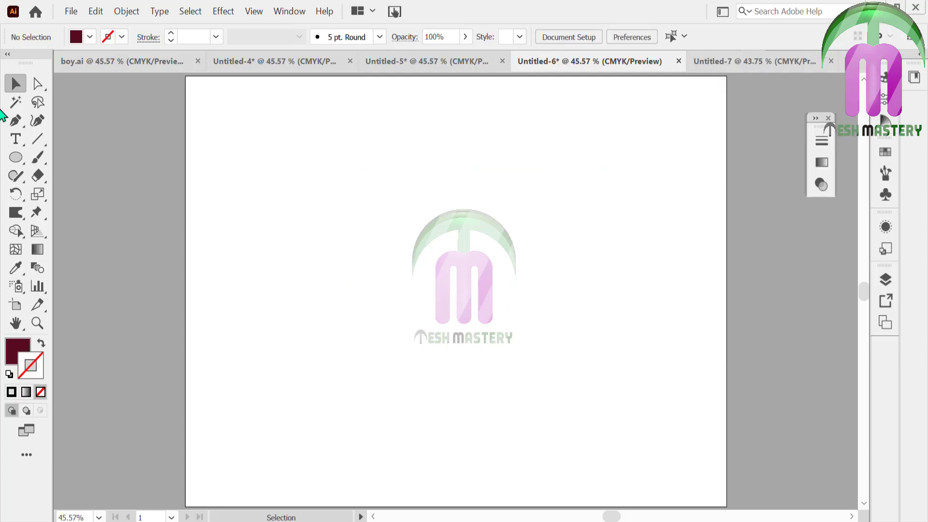
Pen-draw a brow arch curve and move its maroon from fill to stroke.
click(16, 120)
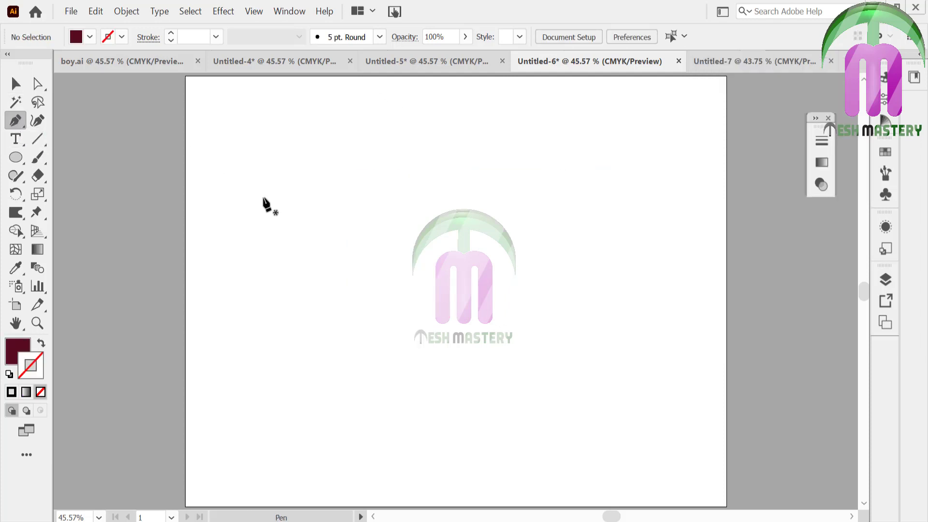
click(264, 197)
mouse_move(416, 201)
mouse_down()
mouse_move(438, 231)
mouse_move(473, 253)
mouse_up()
click(42, 344)
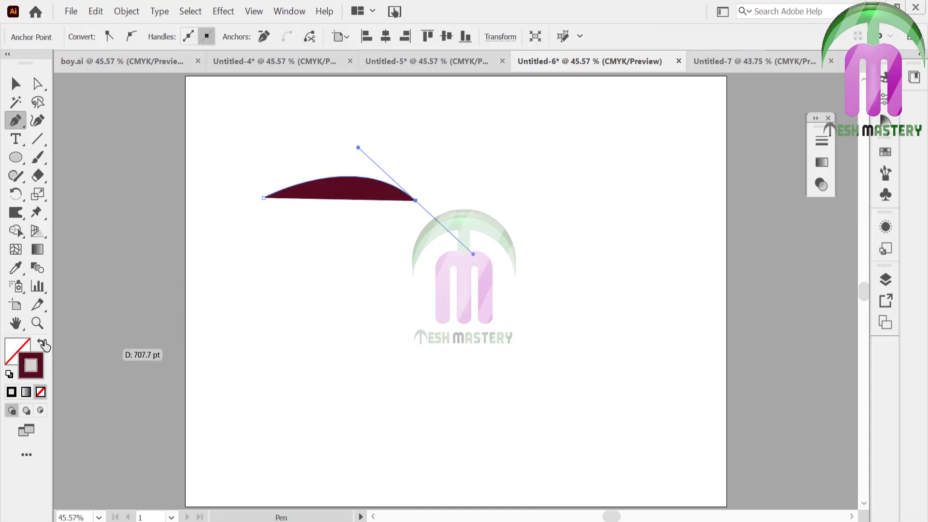
click(16, 83)
drag(257, 145, 314, 199)
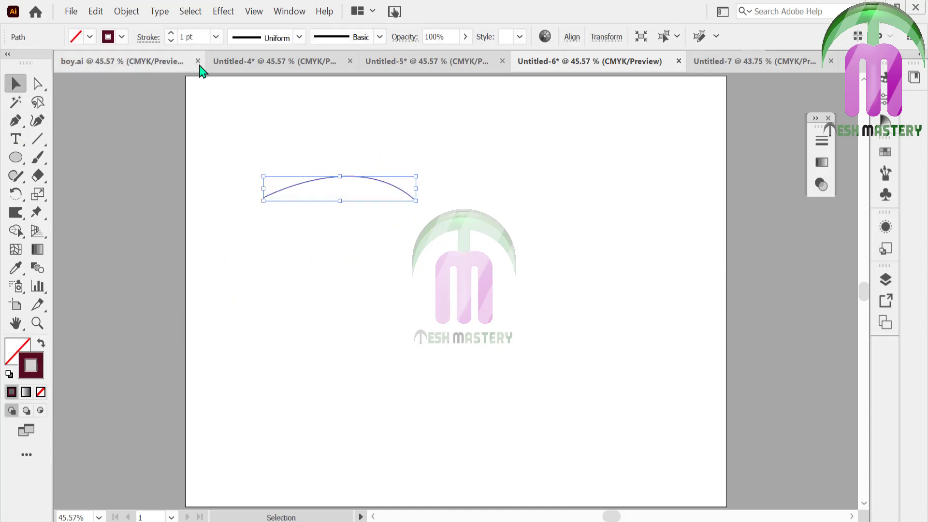
Set the brow stroke to 10 pt with Round Cap and Round Join.
click(216, 38)
click(232, 231)
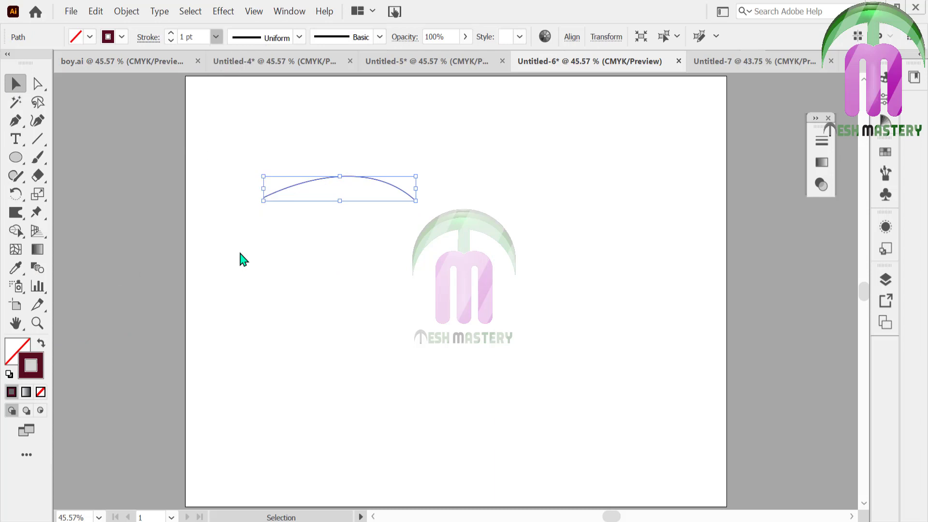
click(147, 38)
click(72, 76)
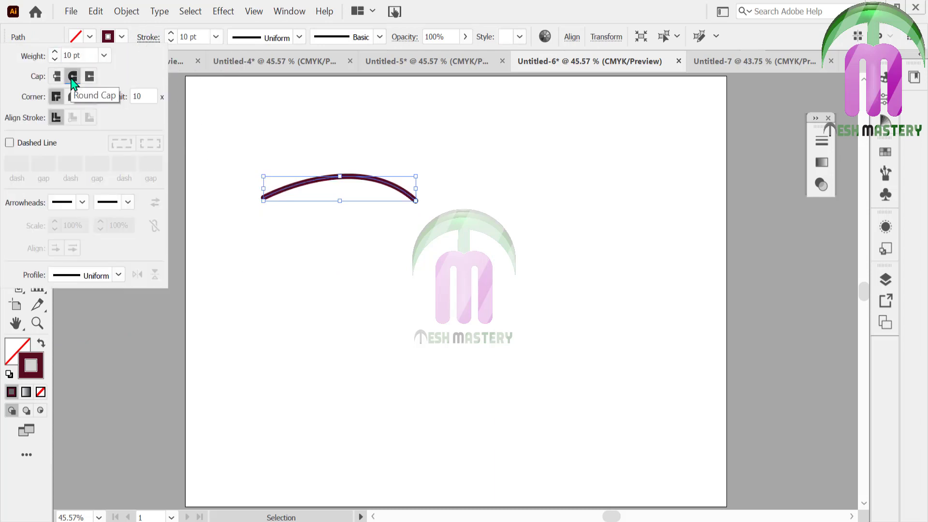
click(73, 97)
click(215, 129)
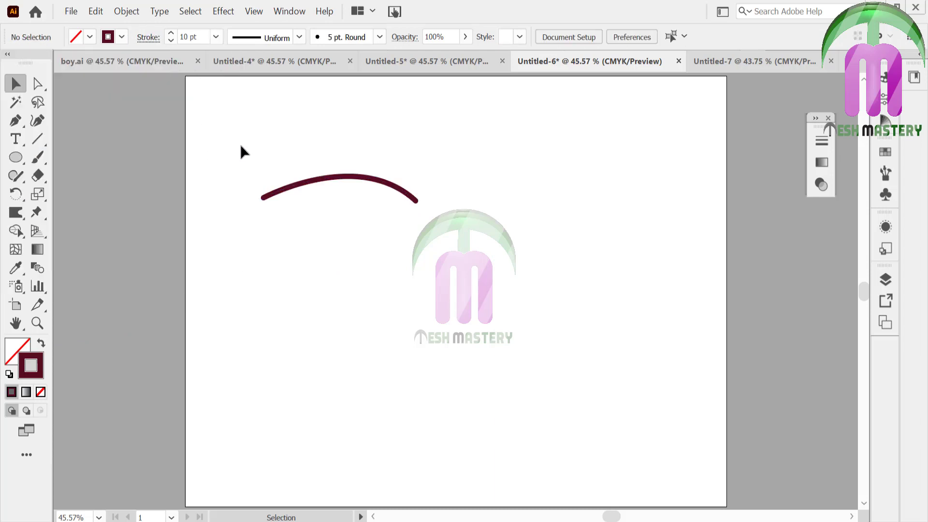
Shrink the brow arc and move it to the upper right of the artboard.
click(299, 191)
mouse_move(261, 174)
mouse_down()
mouse_move(567, 203)
mouse_move(557, 209)
mouse_up()
click(458, 176)
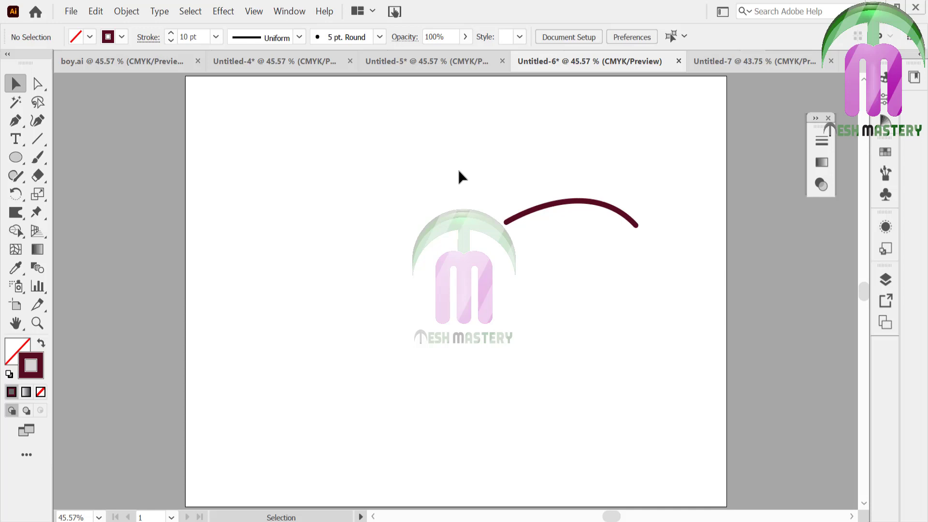
click(19, 154)
Draw a tall ellipse for the eye white with a 2 pt maroon outline.
drag(264, 171, 371, 323)
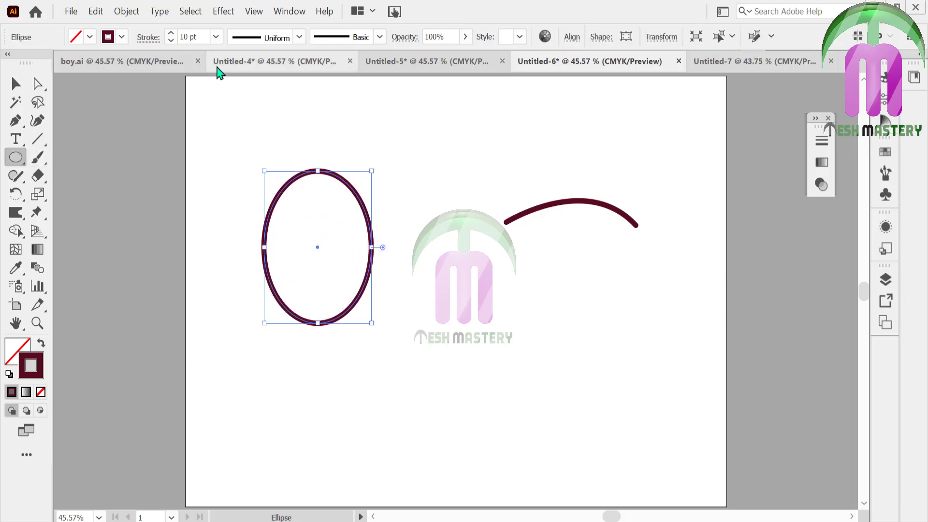
click(215, 36)
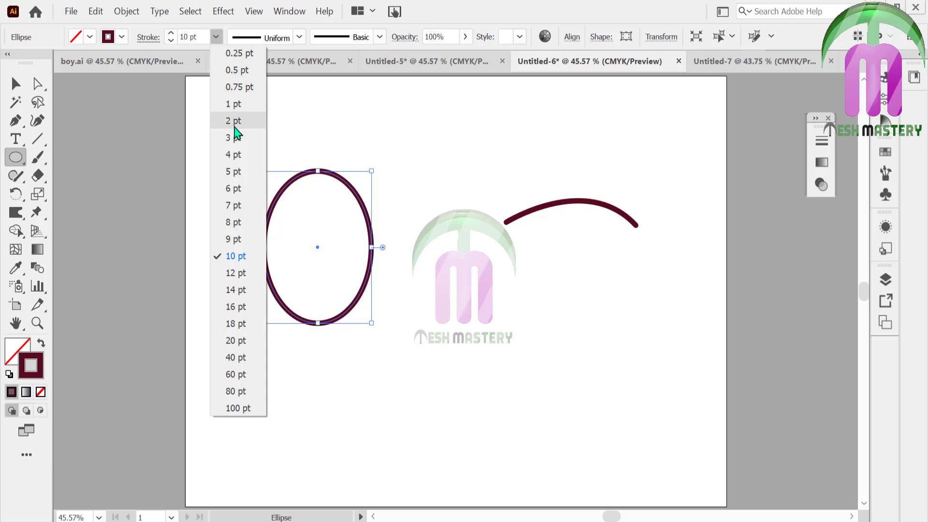
click(234, 121)
key(v)
Fill the ellipse with near-white F2F3F4 using the Color Picker.
click(21, 344)
double_click(21, 344)
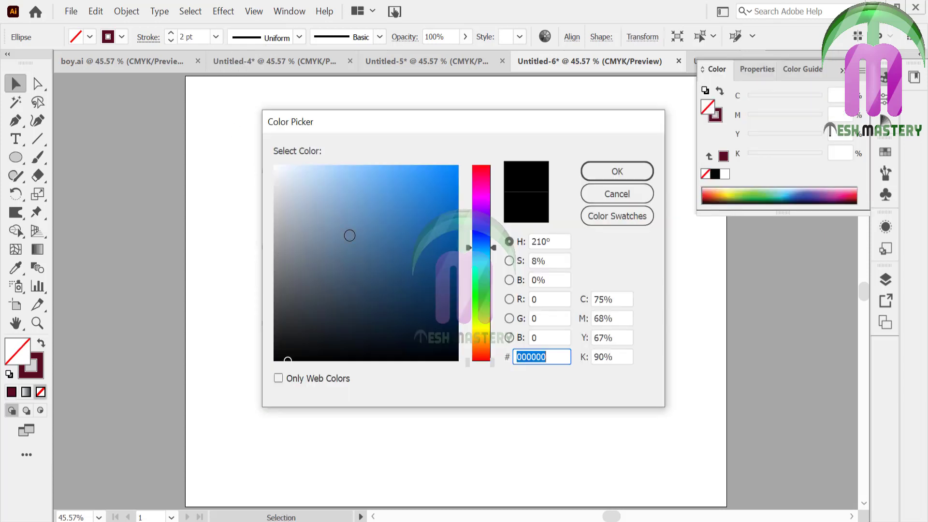
drag(280, 198, 276, 182)
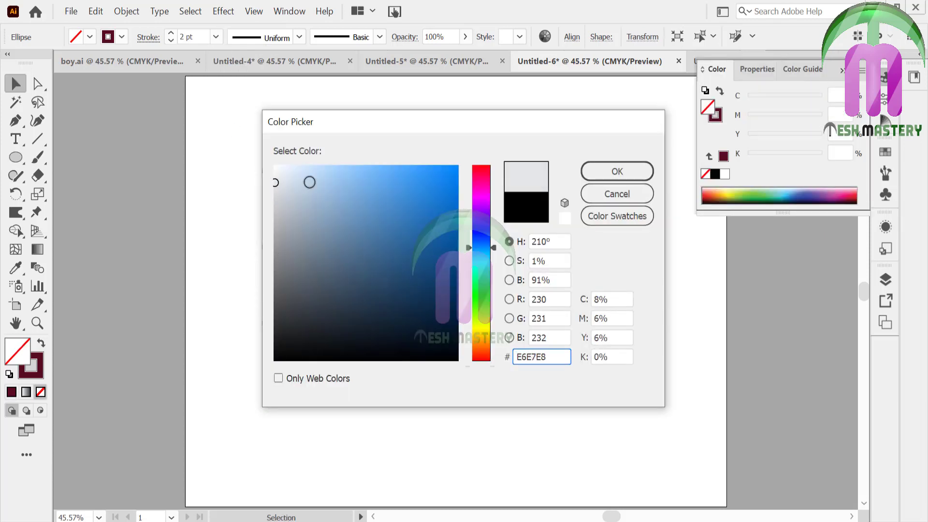
click(602, 172)
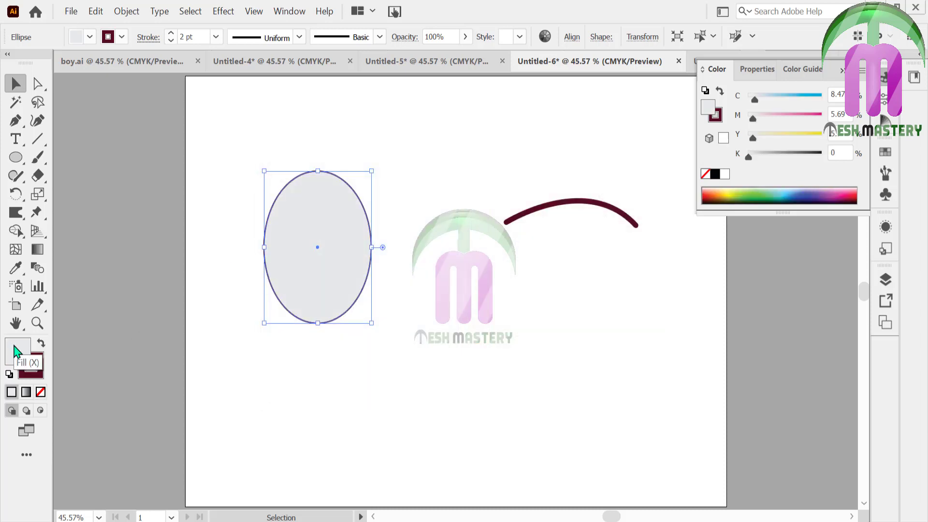
double_click(18, 350)
click(611, 170)
click(205, 165)
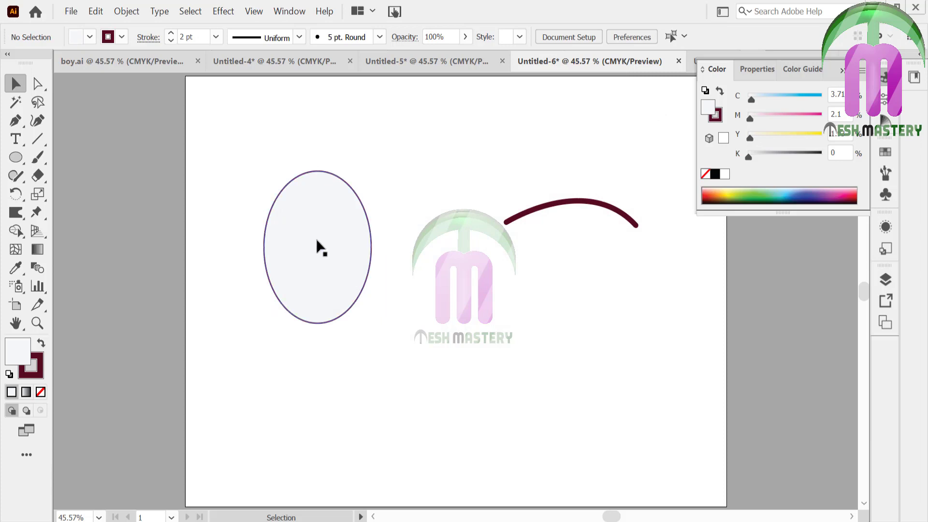
Place a smaller copy of the eye ellipse inside it and fill it navy #053D6B as the iris.
drag(318, 248, 181, 250)
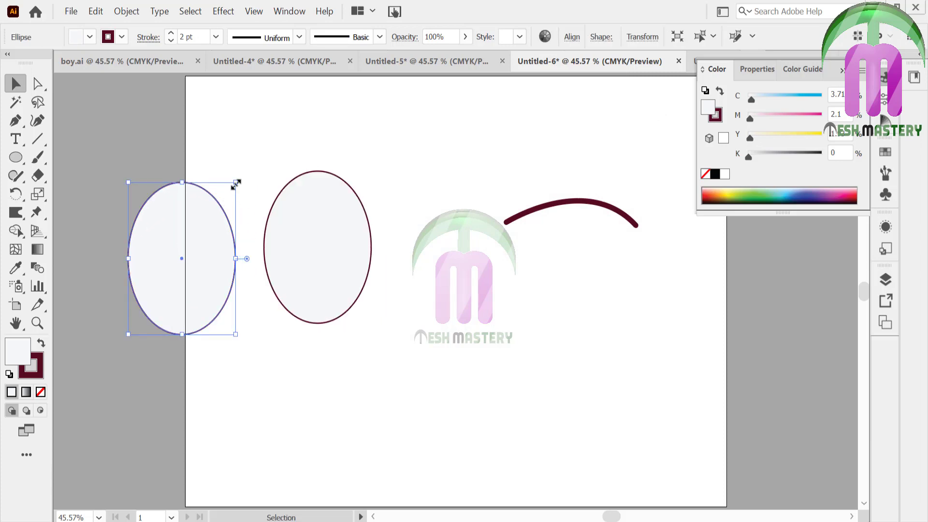
drag(236, 184, 193, 248)
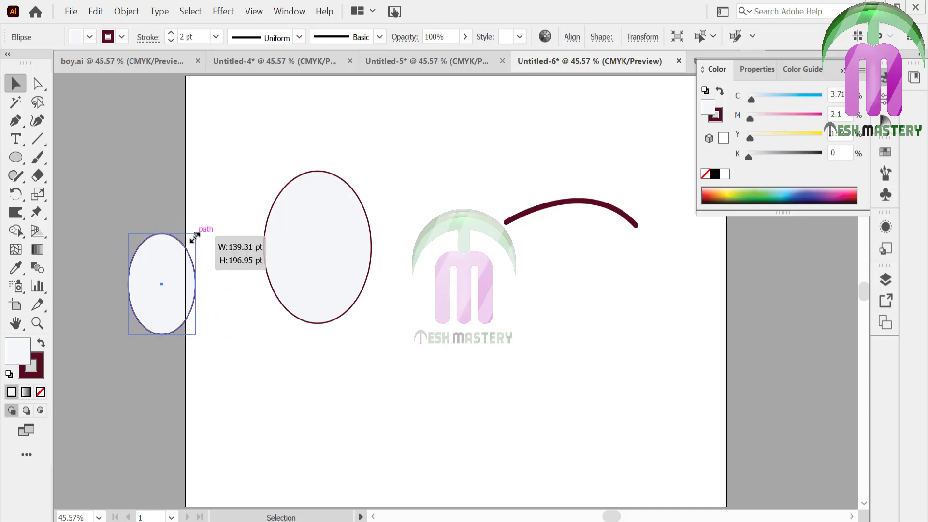
mouse_move(160, 289)
mouse_down()
mouse_move(323, 259)
mouse_move(322, 276)
mouse_up()
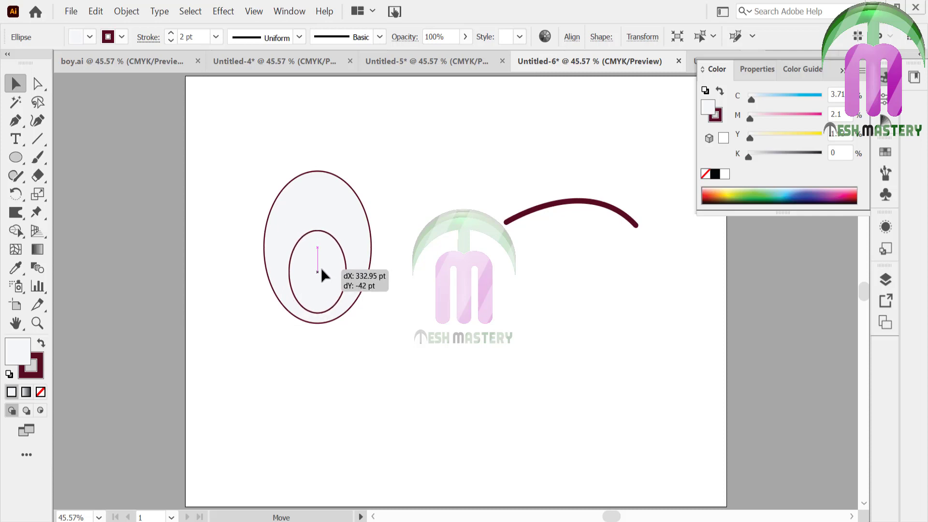
drag(321, 274, 321, 270)
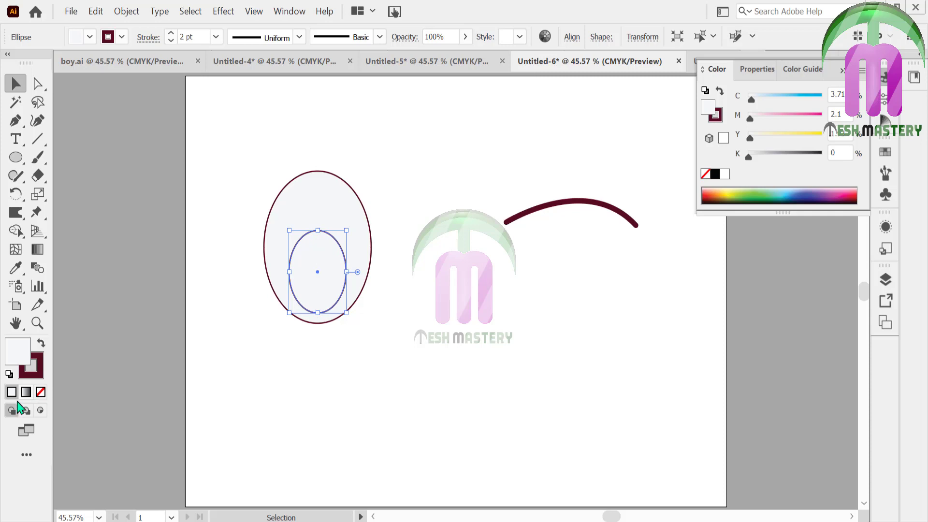
double_click(23, 358)
click(449, 271)
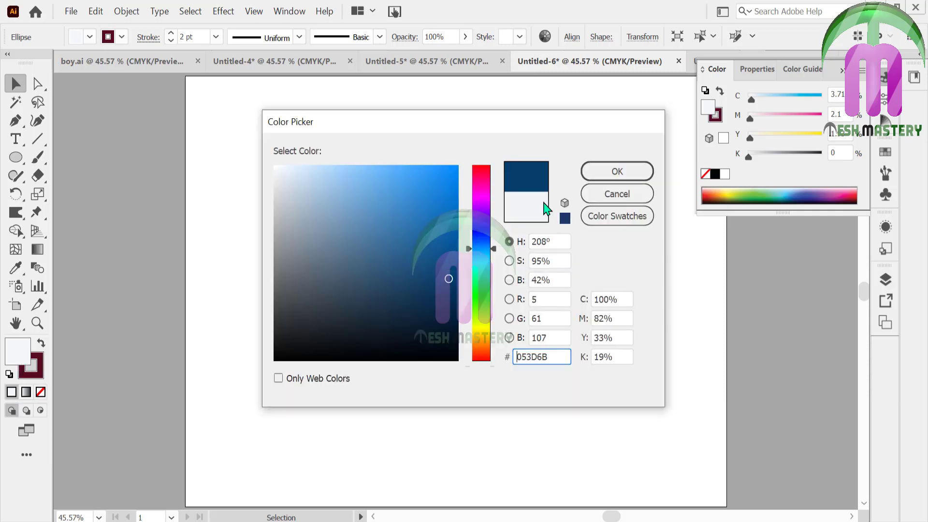
key(Escape)
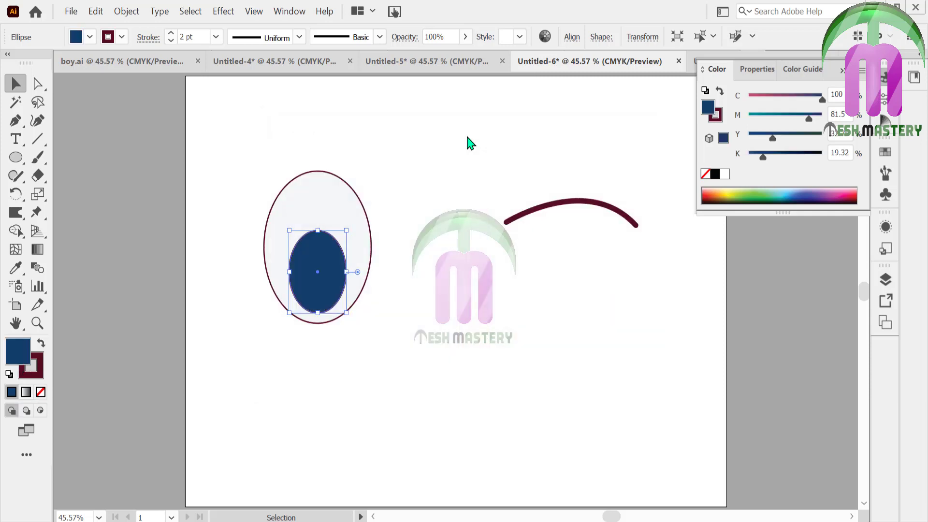
Add a smaller black pupil with no outline, centred in the navy iris.
drag(325, 274, 201, 243)
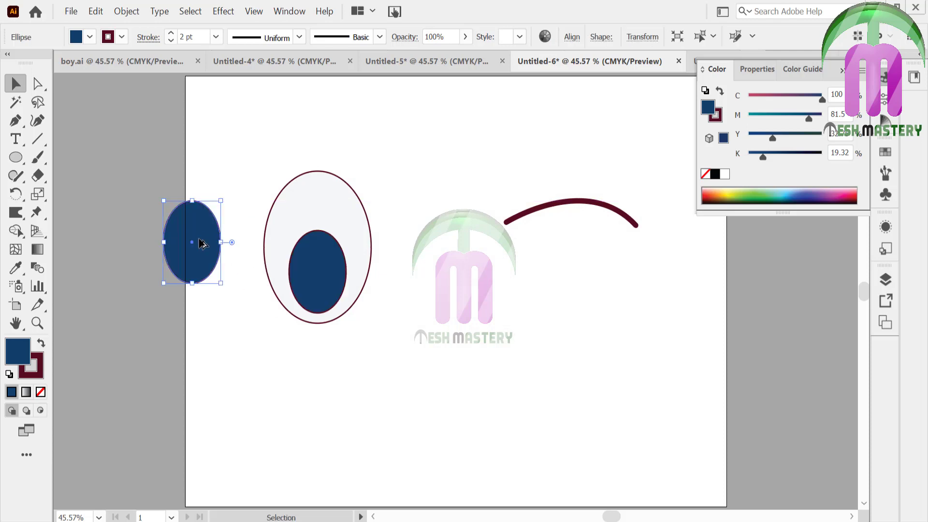
drag(220, 201, 199, 230)
click(715, 175)
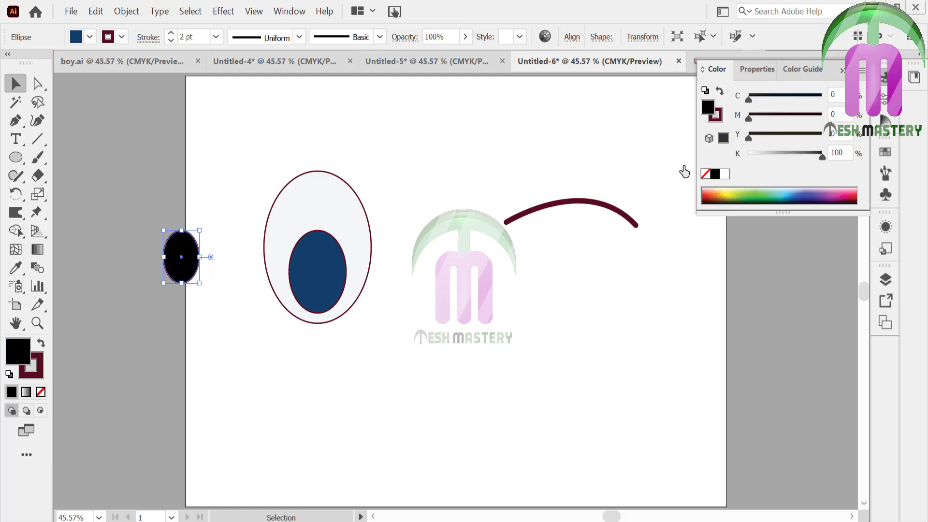
click(41, 391)
drag(190, 269, 326, 284)
Draw a white, outline-free highlight oval on the upper-left pupil and tilt it.
click(246, 254)
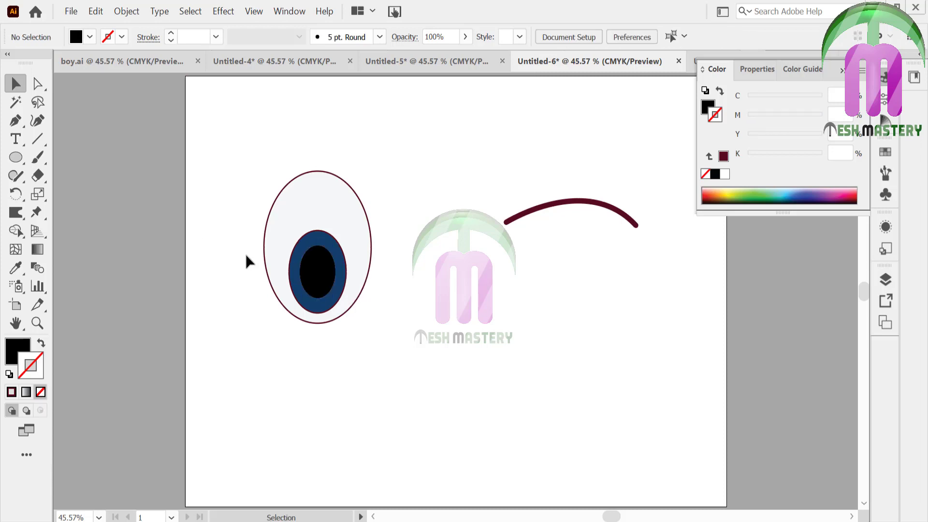
key(l)
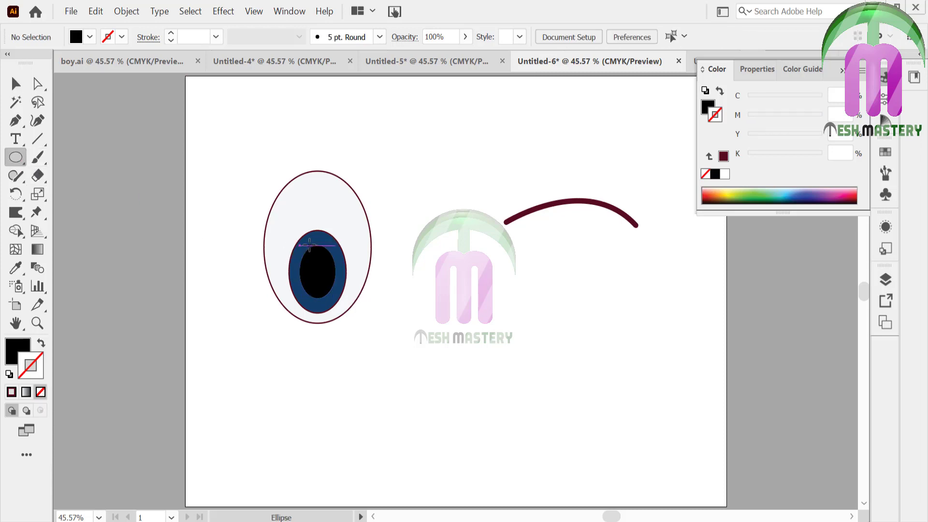
drag(312, 245, 299, 257)
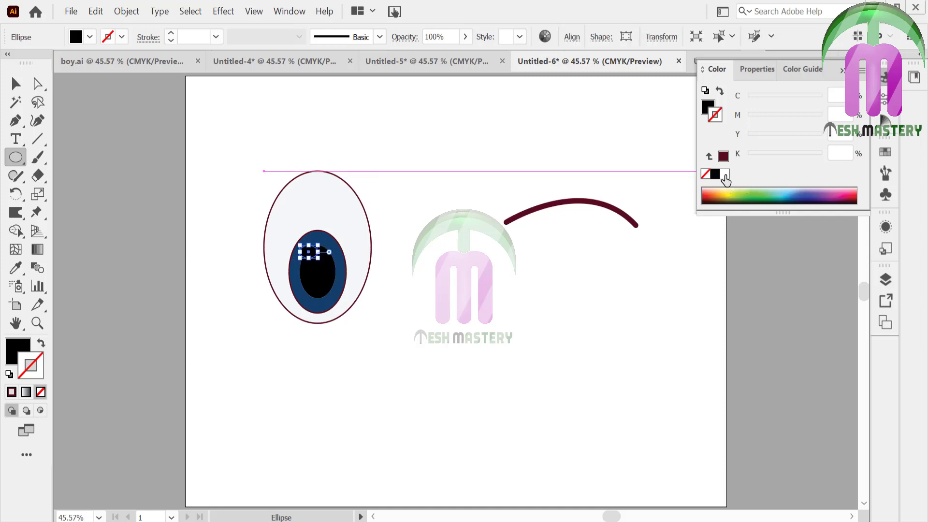
click(725, 175)
click(41, 344)
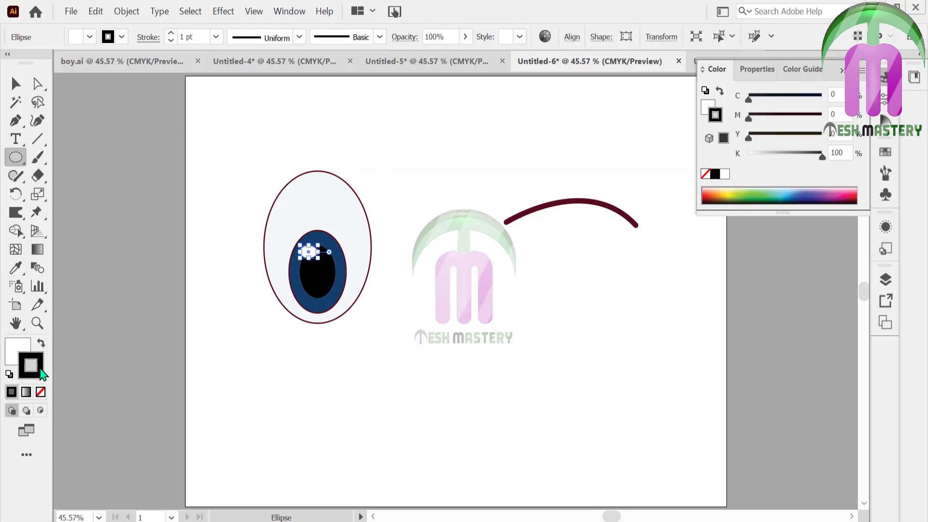
click(41, 392)
key(v)
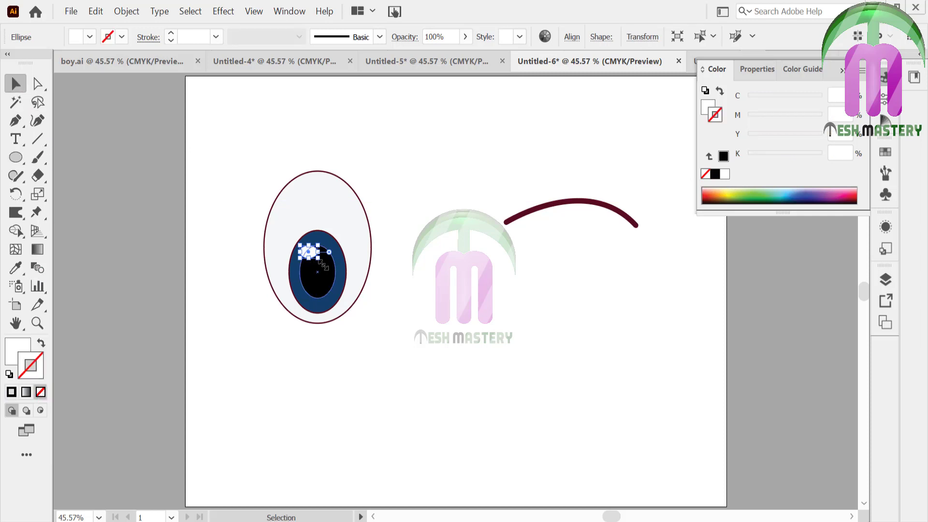
mouse_move(325, 265)
mouse_down()
mouse_move(338, 266)
mouse_move(331, 276)
mouse_up()
Add a tiny second white highlight dot on the pupil.
click(392, 196)
key(l)
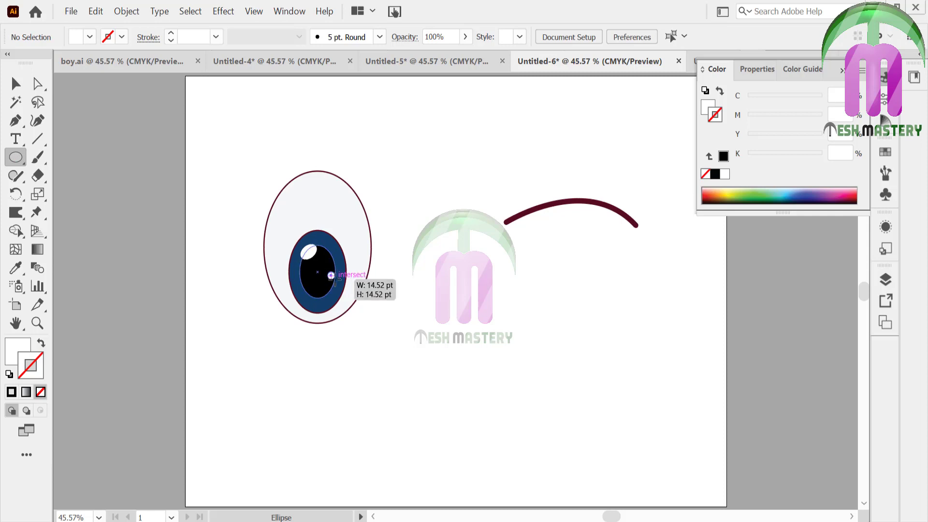
click(15, 84)
click(99, 131)
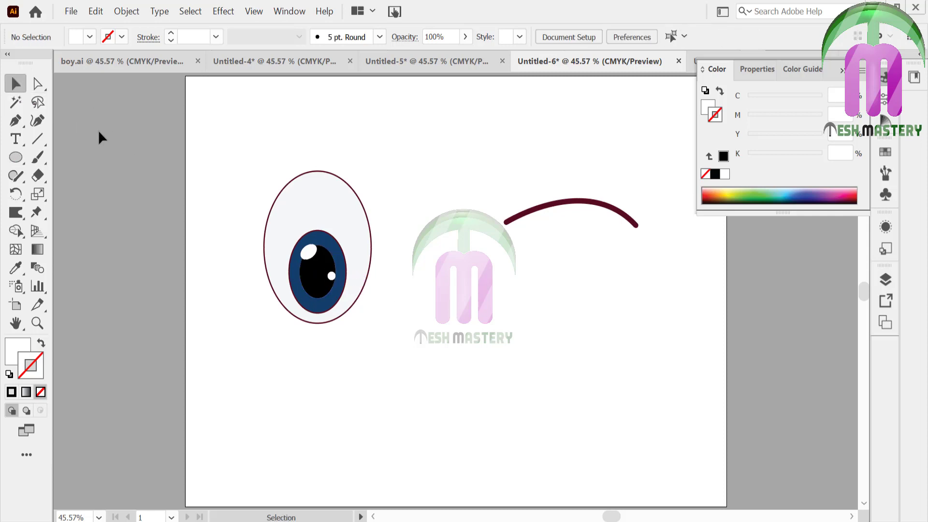
click(312, 203)
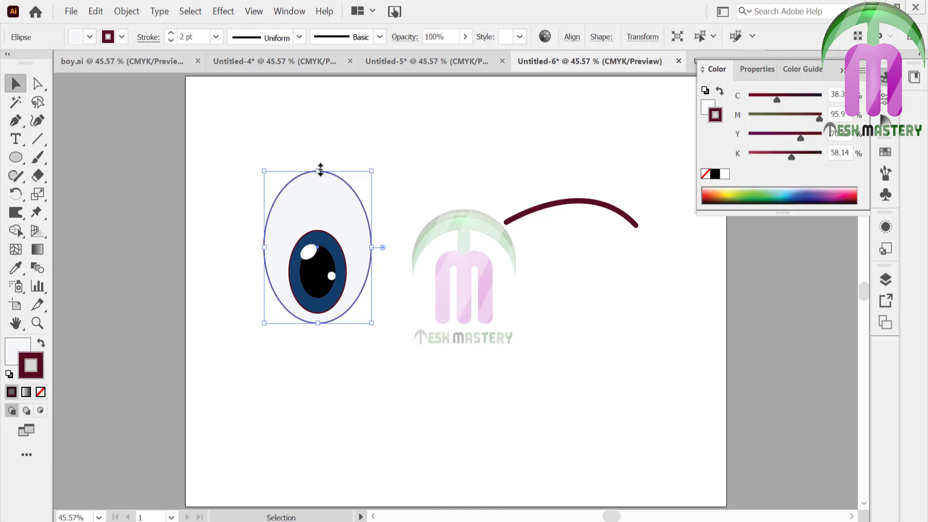
Lower the top edge of the eye white to shorten it.
drag(320, 170, 320, 185)
drag(265, 251, 265, 250)
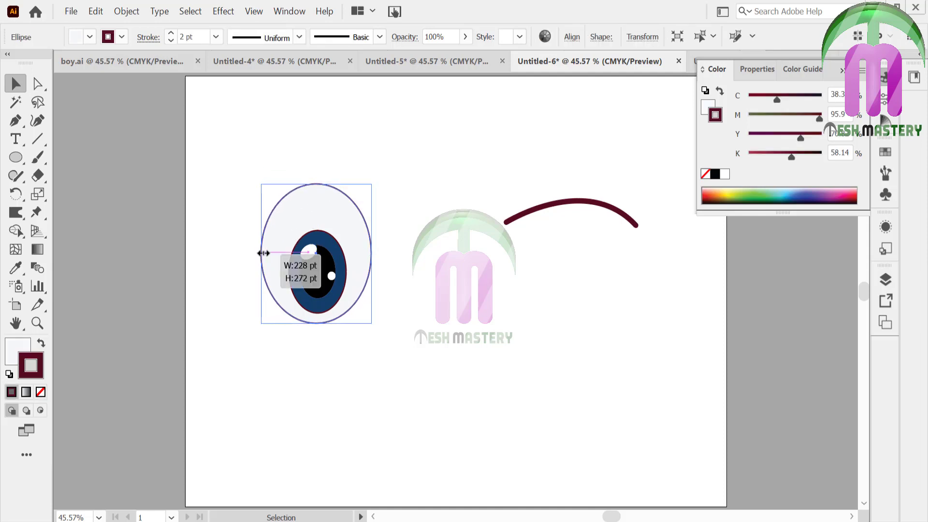
click(192, 222)
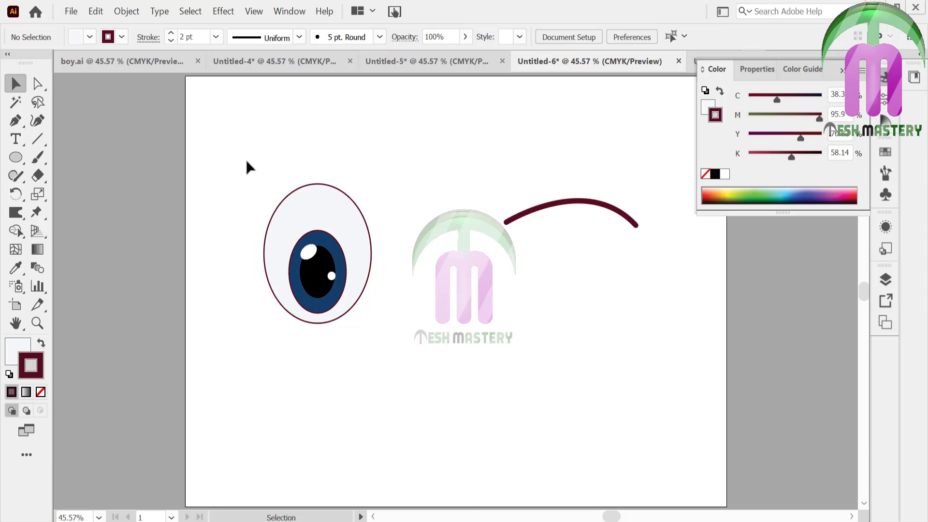
drag(246, 161, 391, 355)
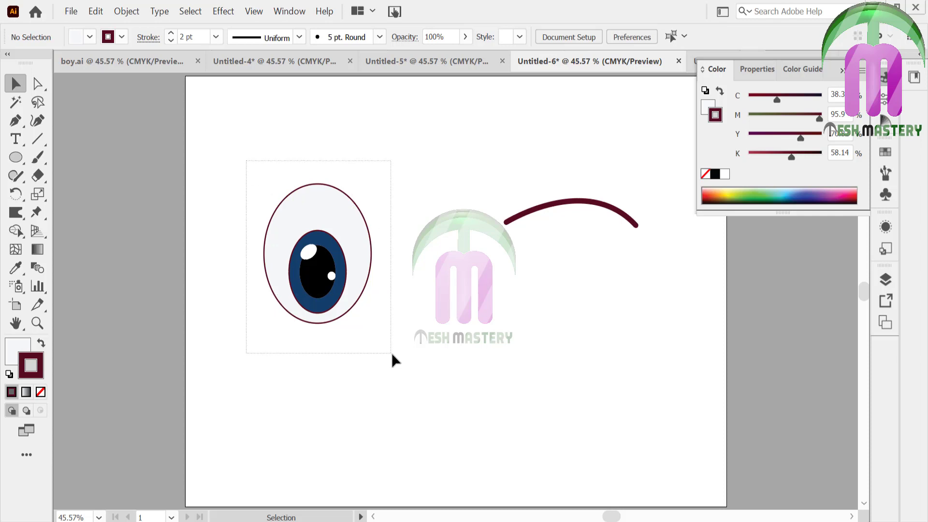
click(207, 264)
Trim the eye's bottom with an overlapping wide ellipse using Shape Builder, leaving a spare oval.
key(l)
drag(130, 151, 264, 248)
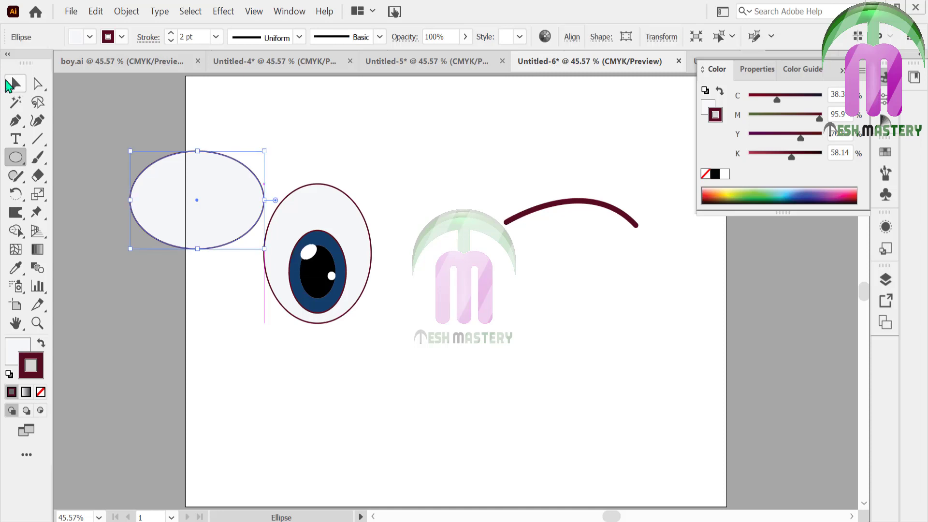
click(9, 84)
mouse_move(201, 201)
mouse_down()
mouse_move(321, 353)
mouse_move(491, 375)
mouse_up()
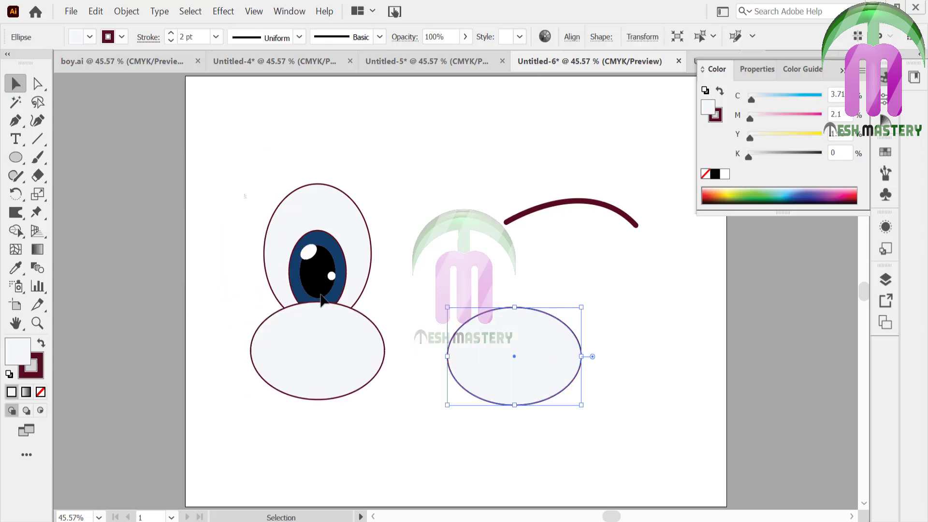
drag(391, 193, 209, 327)
key(shift+m)
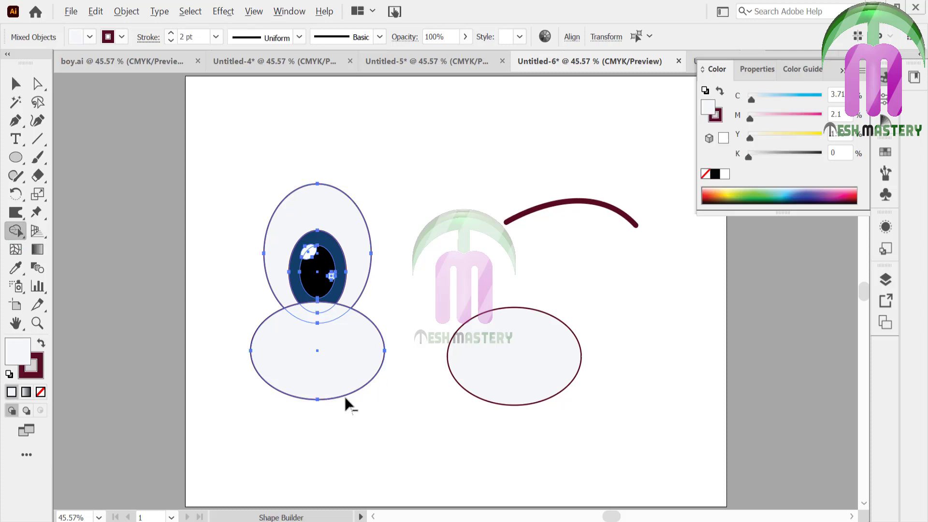
alt+click(319, 319)
click(15, 84)
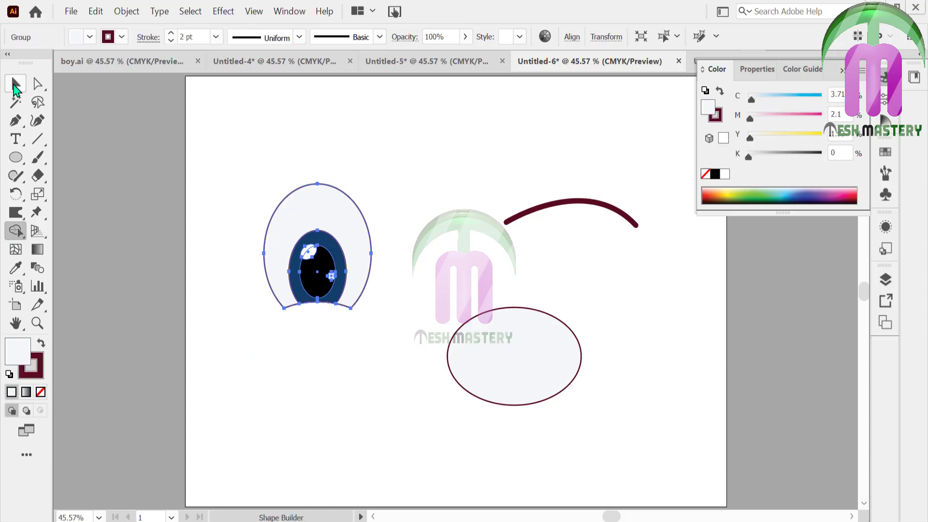
click(574, 359)
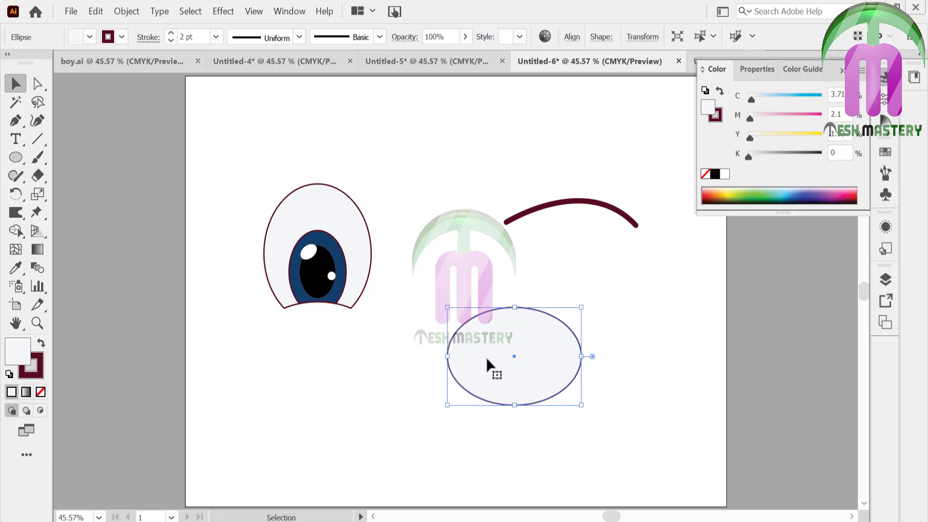
Cut the spare ellipse into an unfilled maroon crescent using an offset copy and Shape Builder.
drag(486, 358, 486, 376)
drag(493, 281, 621, 418)
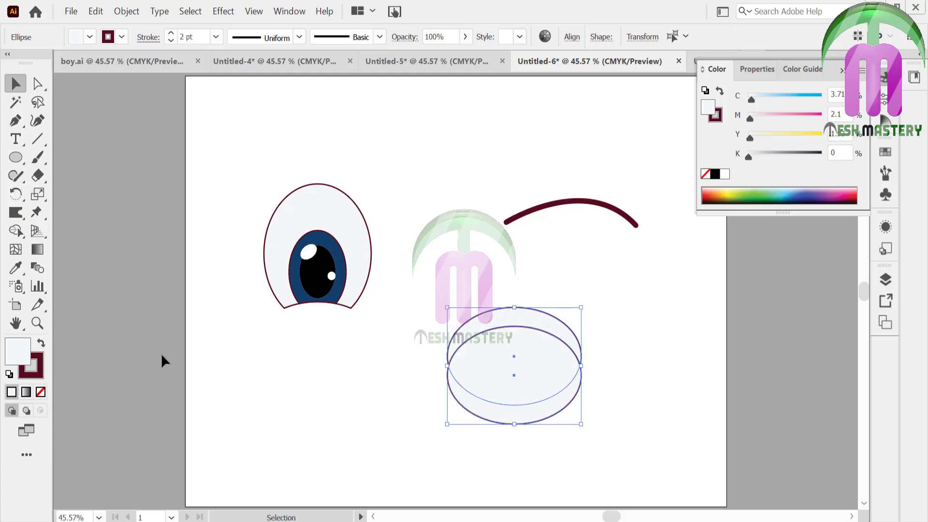
click(15, 231)
drag(498, 418, 464, 354)
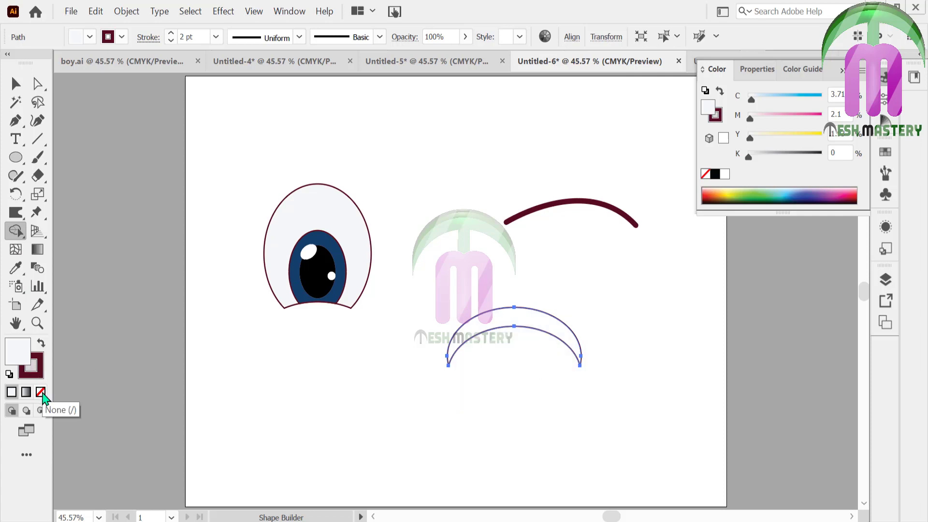
click(40, 380)
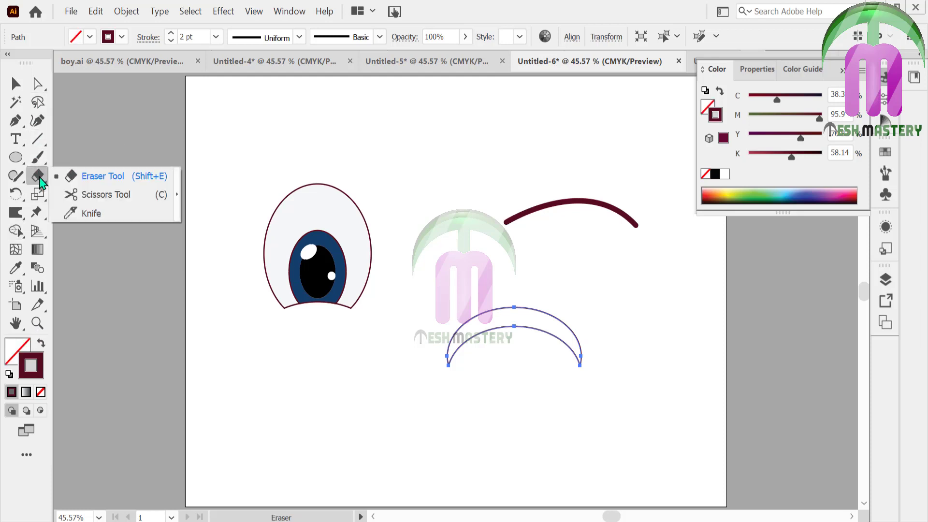
Cut the crescent at both ends with Scissors and delete the inner arc, leaving one maroon arc.
drag(42, 183, 72, 190)
click(448, 366)
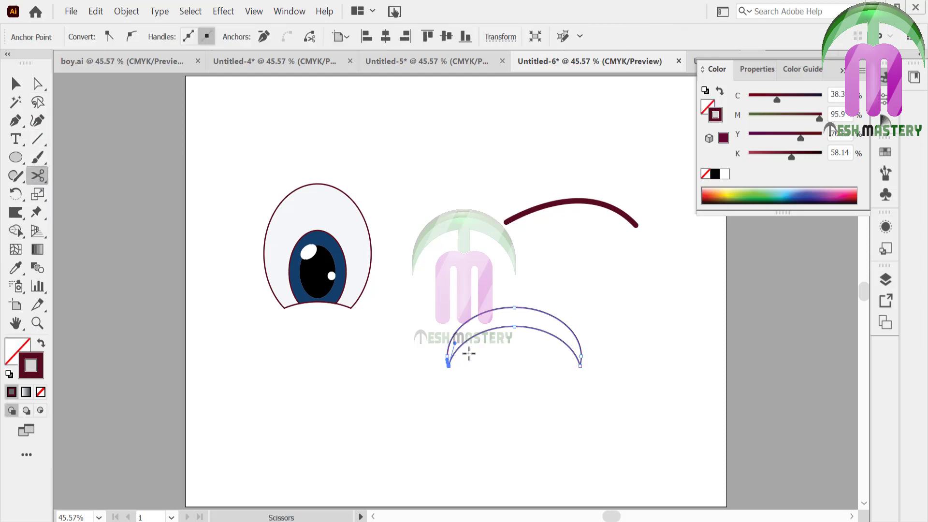
click(580, 366)
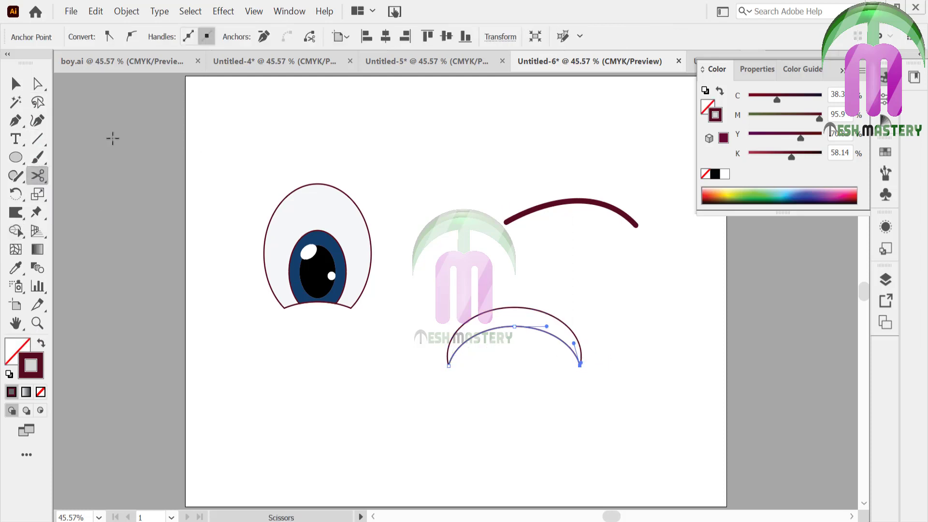
key(v)
key(Delete)
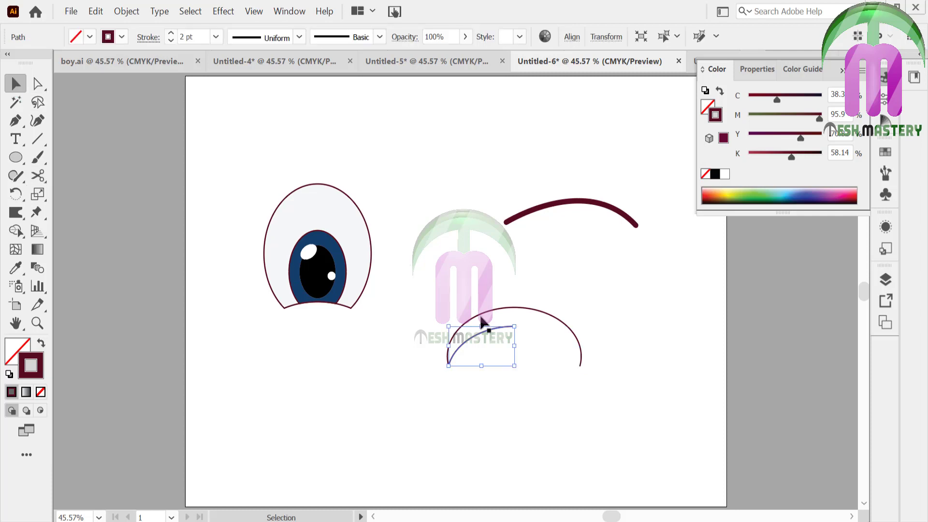
key(Delete)
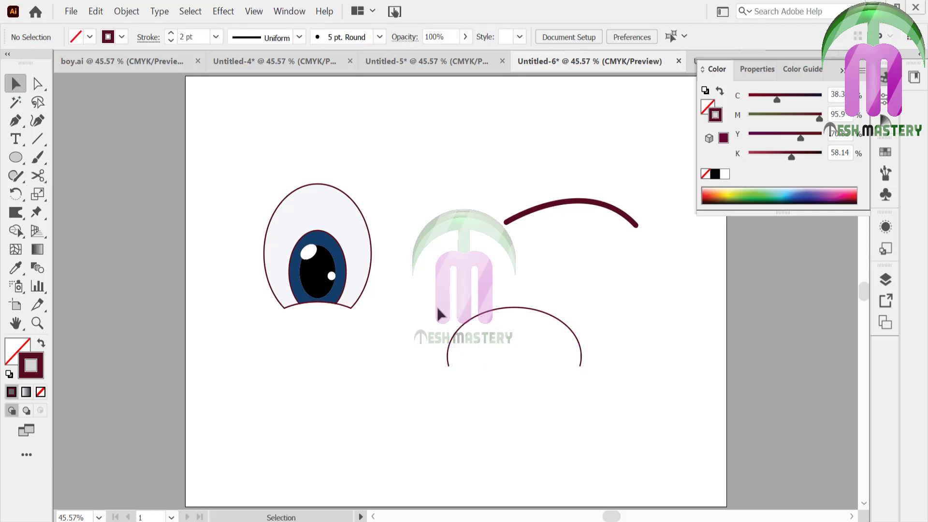
click(43, 176)
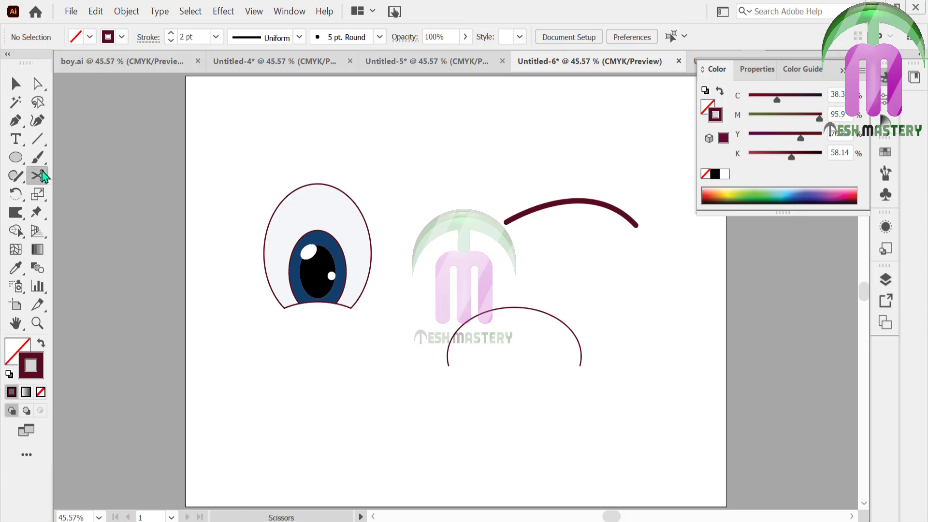
click(96, 175)
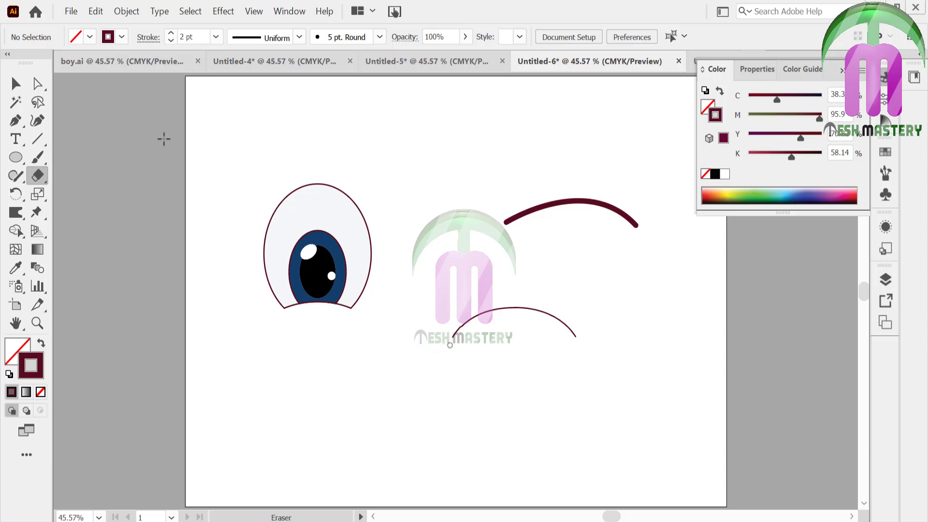
Move the lower arc under the eye, group them, and place the group beneath the eyebrow.
click(15, 83)
drag(488, 308, 295, 311)
drag(239, 183, 389, 346)
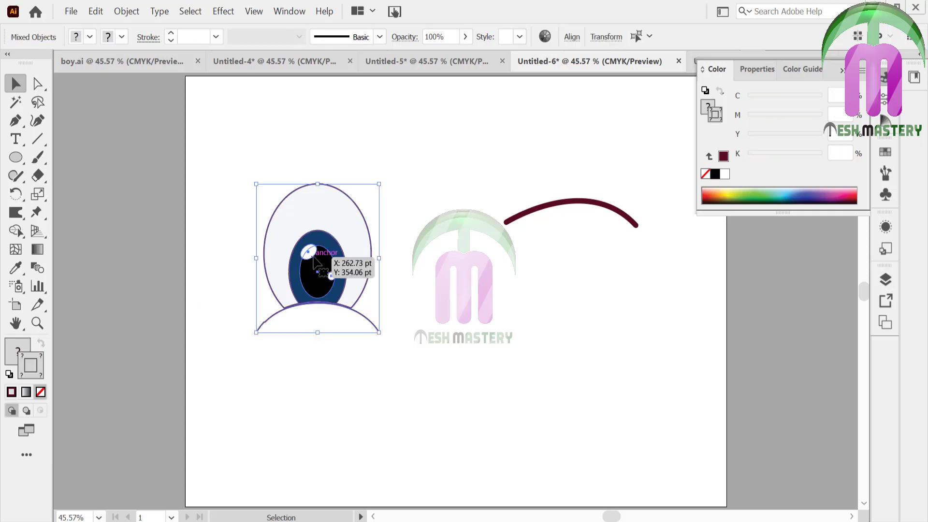
key(ctrl+g)
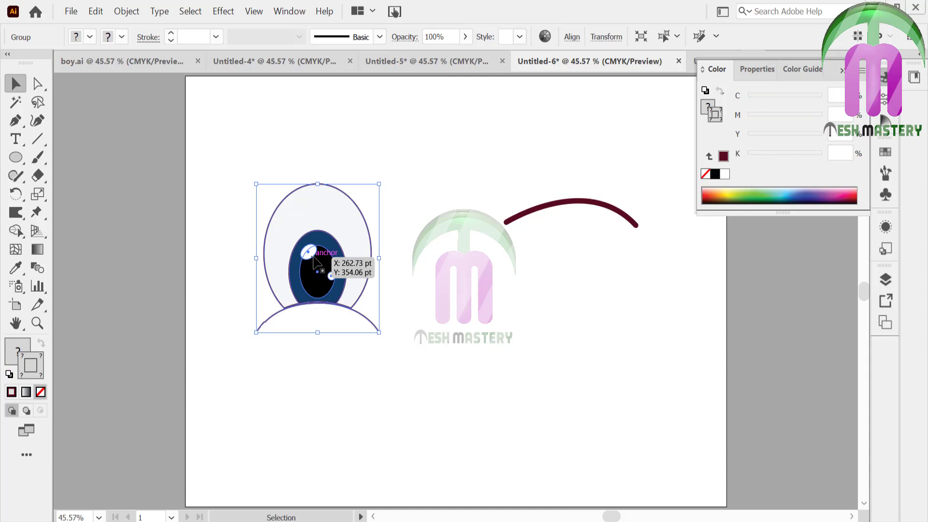
drag(315, 261, 566, 304)
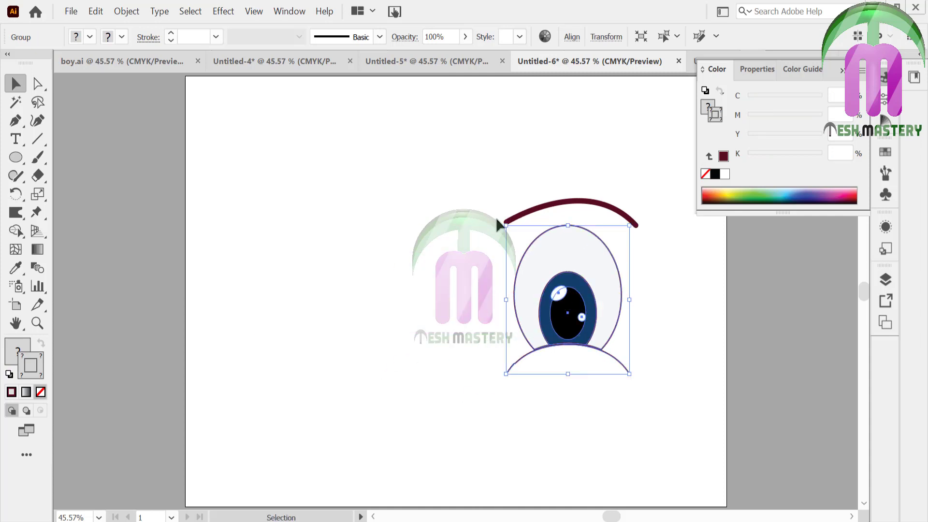
click(470, 150)
Make the eyebrow arc taller and narrower and reposition it above the eye.
click(568, 205)
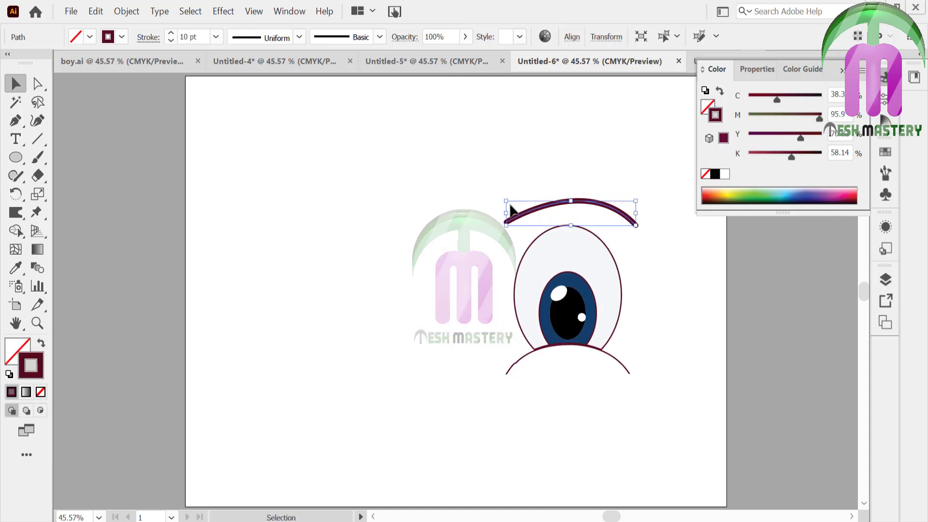
drag(504, 198, 519, 179)
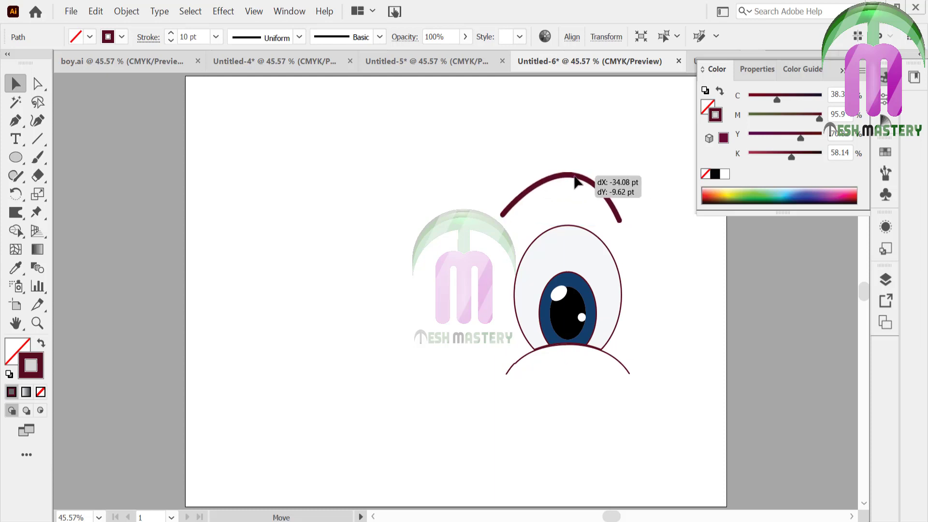
drag(579, 183, 569, 175)
click(491, 150)
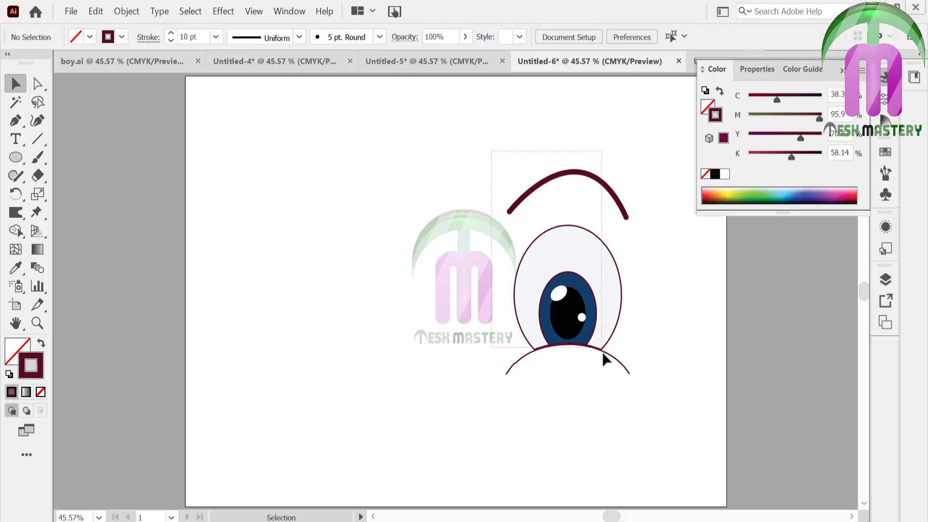
drag(493, 399, 621, 155)
Reflect a vertical copy of the eye and brow, shift it left, and group both eyes.
right_click(567, 250)
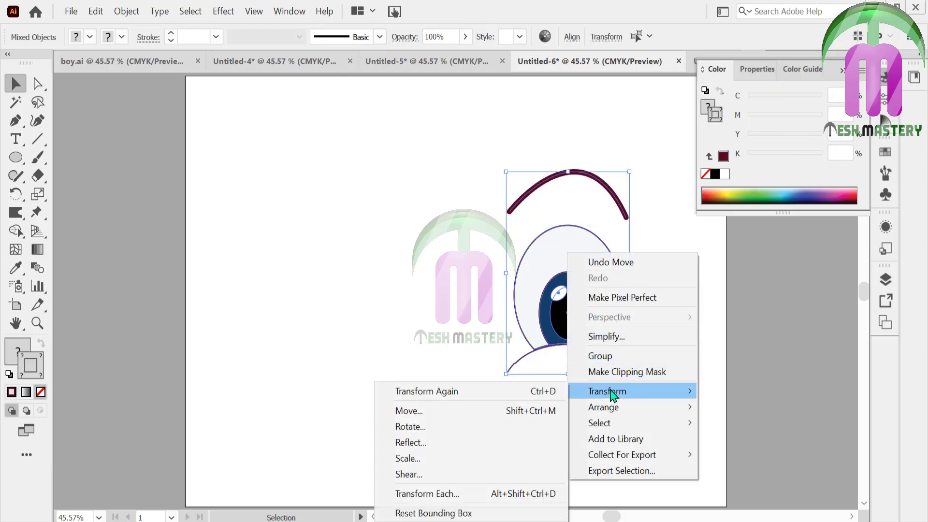
click(416, 441)
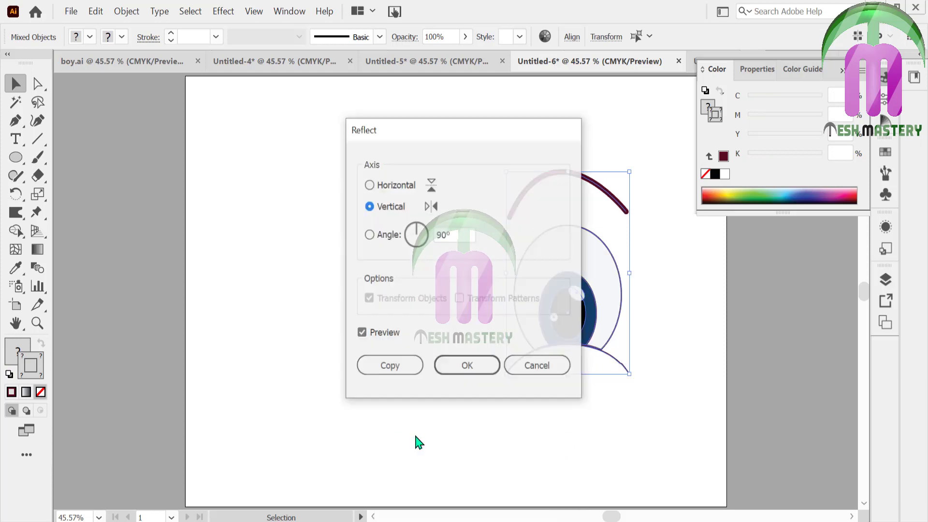
click(408, 373)
mouse_move(541, 290)
mouse_down()
mouse_move(323, 292)
mouse_move(368, 307)
mouse_move(351, 309)
mouse_up()
click(228, 267)
click(563, 393)
key(ctrl+a)
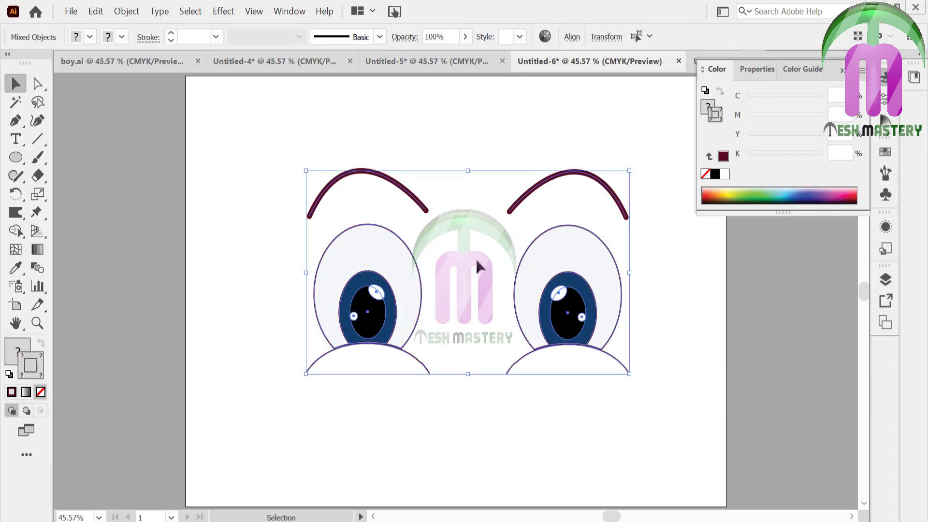
key(ctrl+g)
click(658, 293)
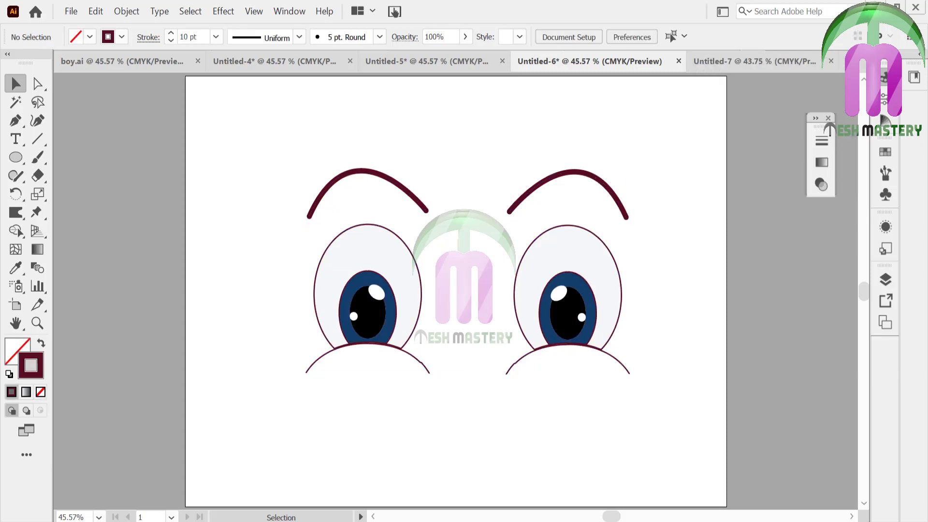
Draw a two-point Pen curve and apply the Art Brush 1 stroke to it.
click(17, 125)
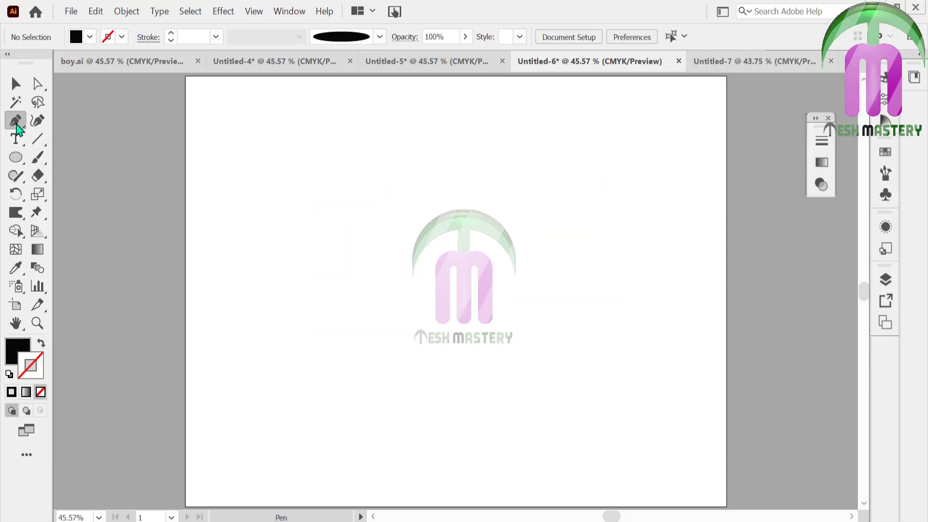
click(384, 221)
mouse_move(559, 219)
mouse_down()
mouse_move(677, 296)
mouse_move(617, 297)
mouse_up()
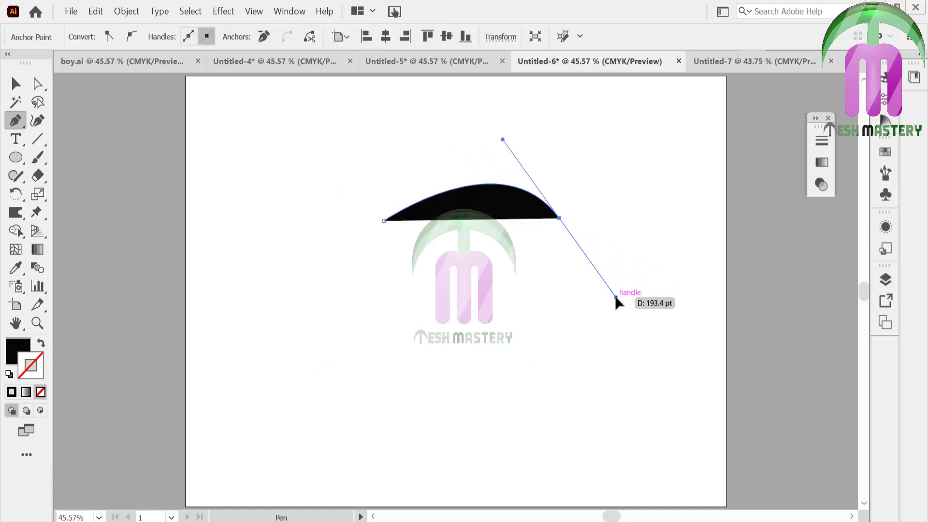
click(884, 177)
click(772, 274)
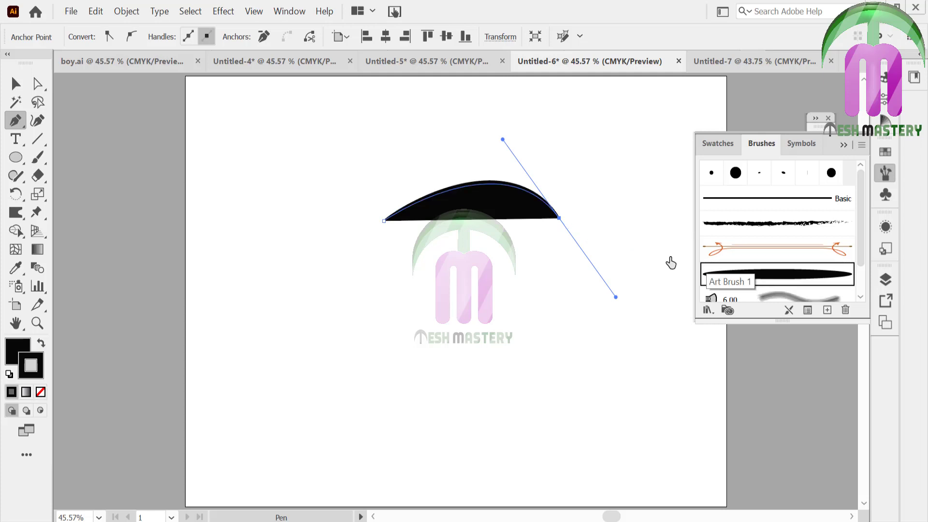
Set the curve's fill to None and move the brushed brow further right.
click(31, 365)
click(40, 392)
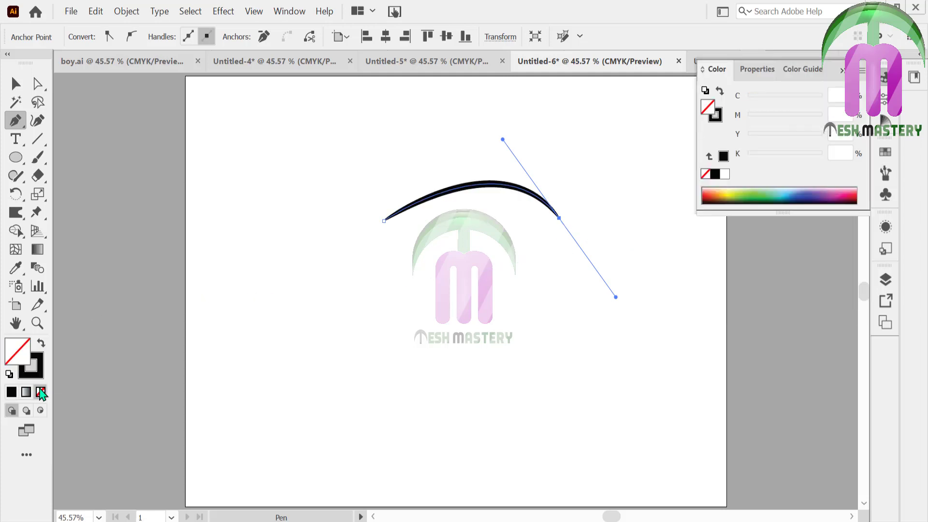
click(16, 83)
click(153, 161)
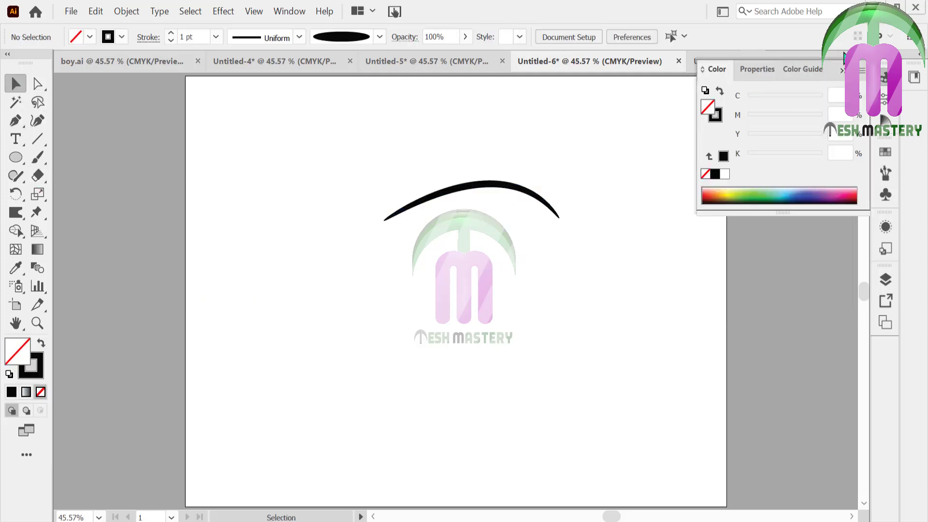
drag(486, 182, 608, 182)
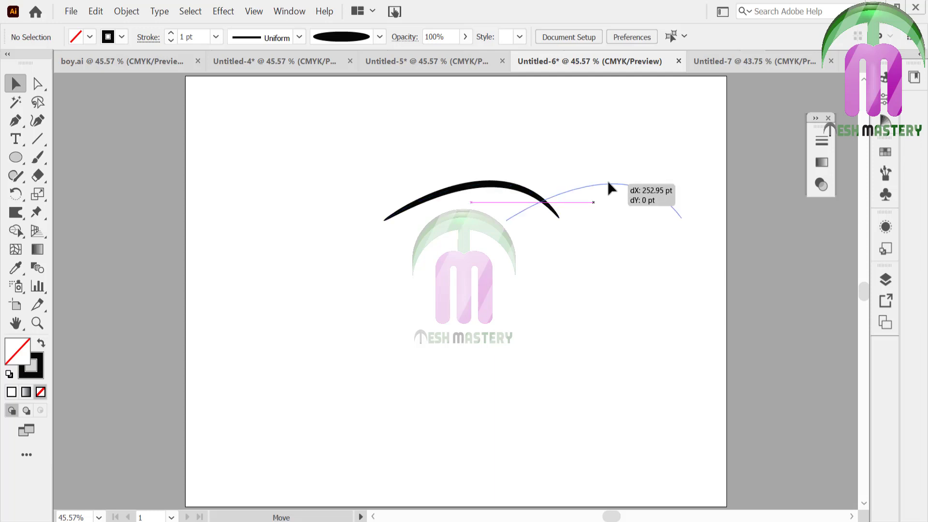
click(482, 163)
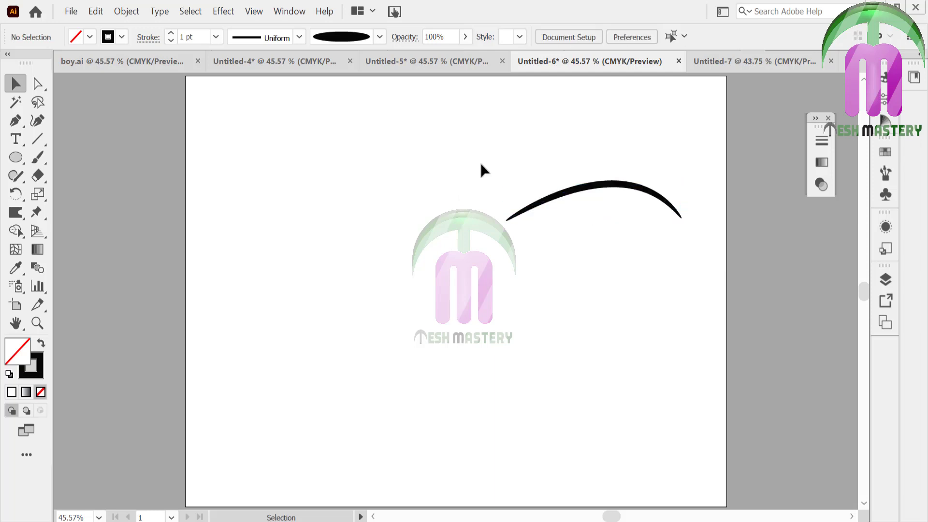
Draw a wide ellipse at the upper left and reshape its anchors into an eye outline.
click(13, 127)
key(l)
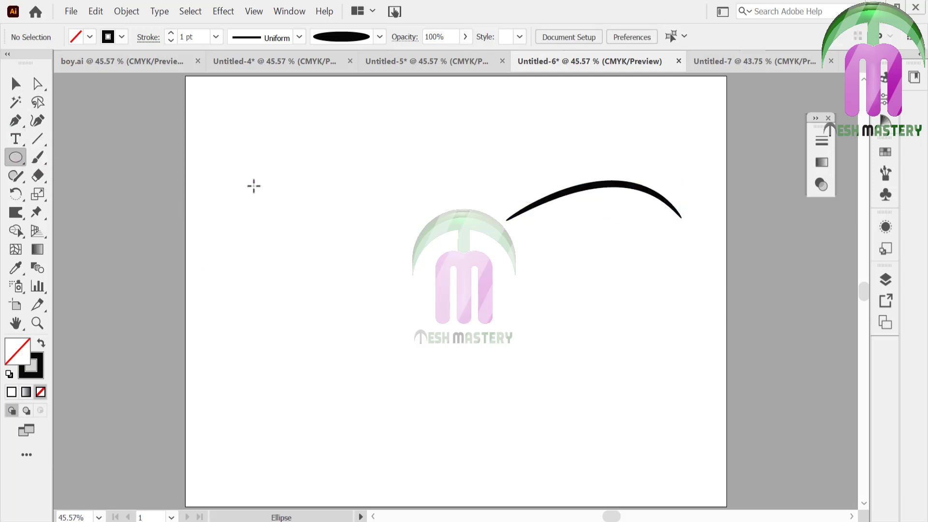
drag(209, 163, 397, 250)
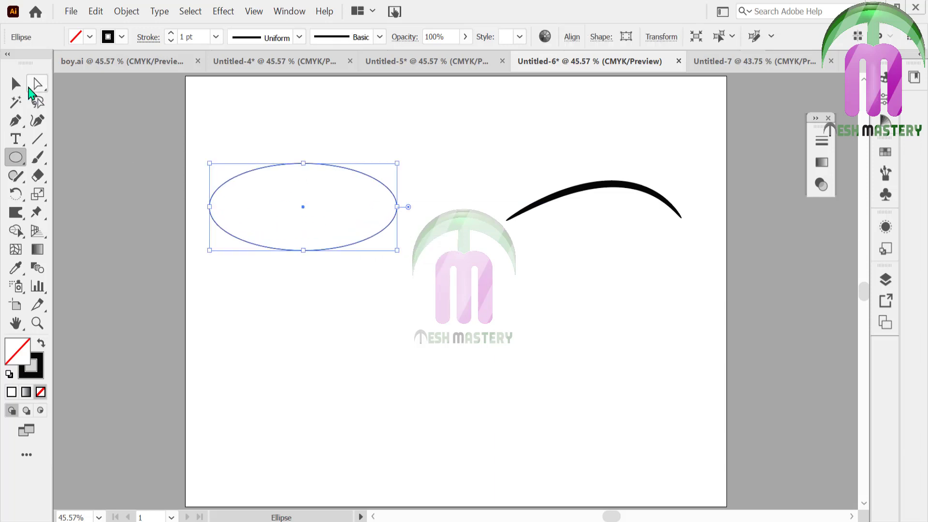
key(v)
key(a)
click(150, 173)
mouse_move(232, 249)
mouse_down()
mouse_move(193, 180)
mouse_move(224, 161)
mouse_move(240, 174)
mouse_move(214, 192)
mouse_move(216, 184)
mouse_up()
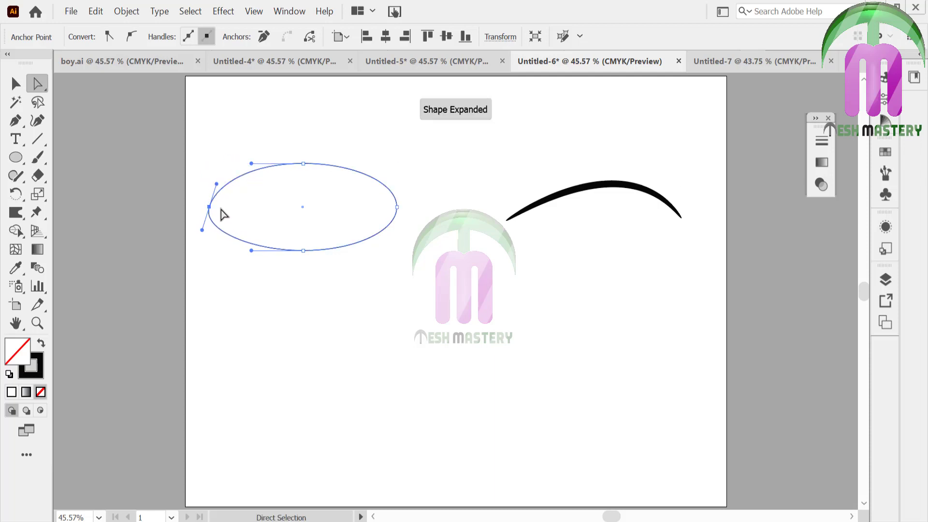
mouse_move(251, 251)
mouse_down()
mouse_move(249, 261)
mouse_move(249, 237)
mouse_move(269, 226)
mouse_move(258, 234)
mouse_move(304, 249)
mouse_move(285, 237)
mouse_up()
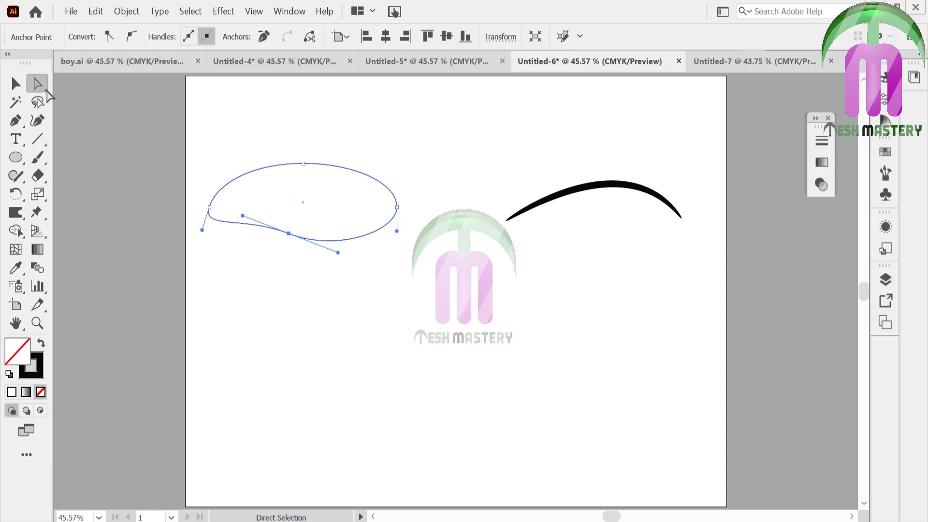
click(15, 84)
click(226, 165)
Fill the eye shape with near-white F2F0F1.
drag(227, 166, 63, 305)
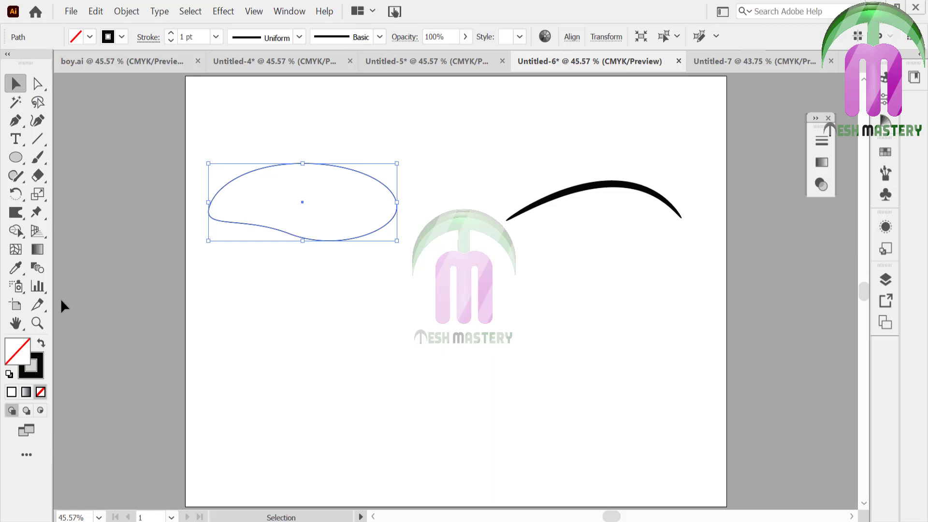
double_click(22, 347)
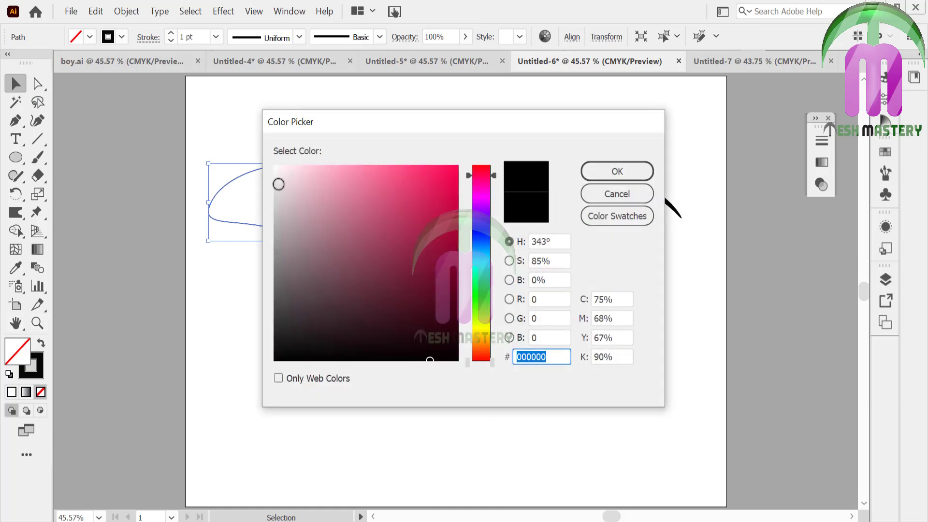
click(274, 173)
click(610, 172)
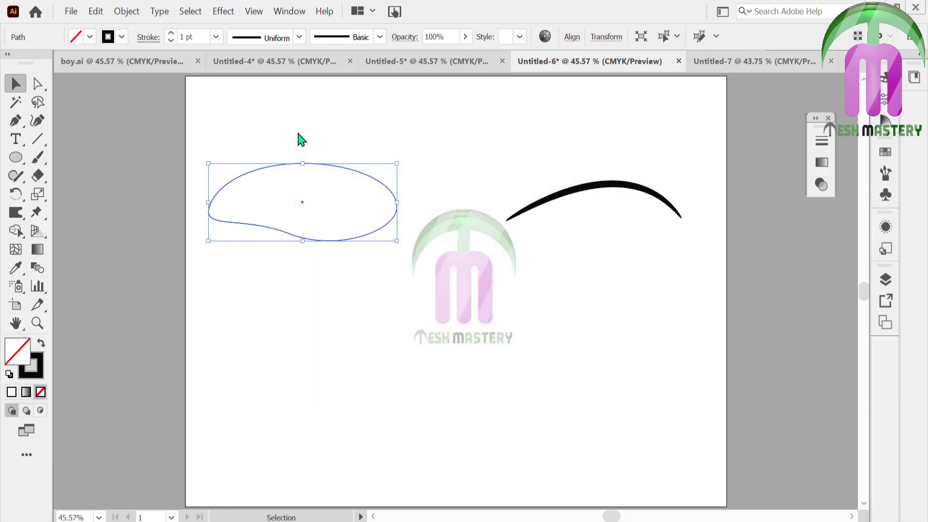
click(137, 193)
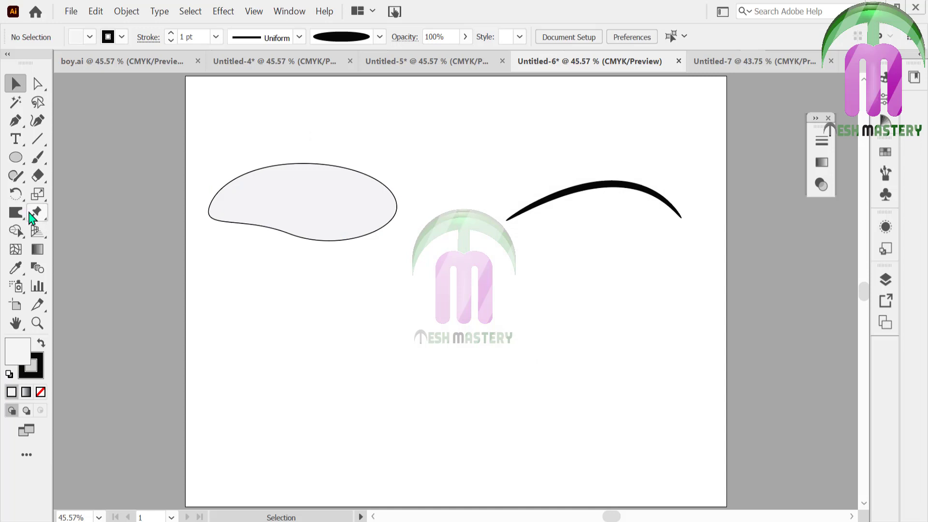
Draw a circle filled dark navy for the iris.
click(16, 157)
mouse_move(121, 136)
mouse_down()
mouse_move(198, 199)
mouse_move(224, 236)
mouse_up()
double_click(19, 352)
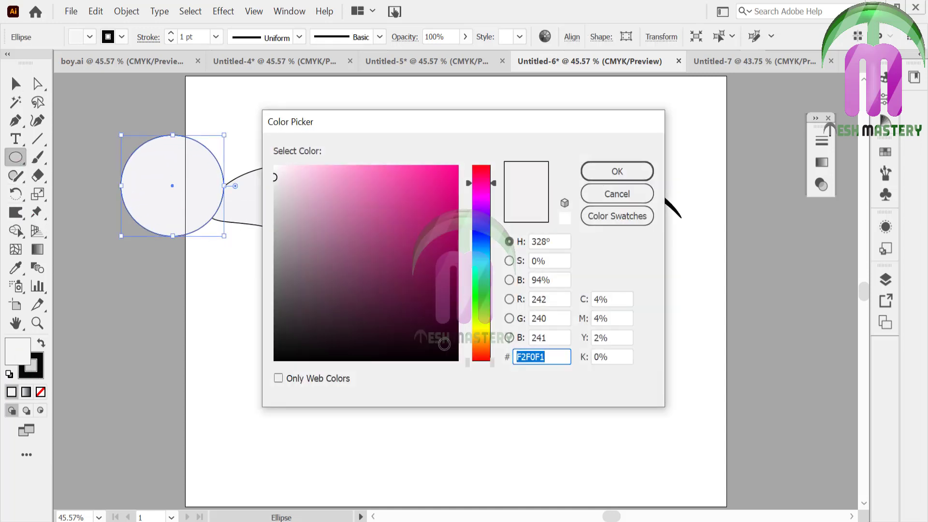
drag(486, 271, 483, 237)
click(440, 293)
click(618, 171)
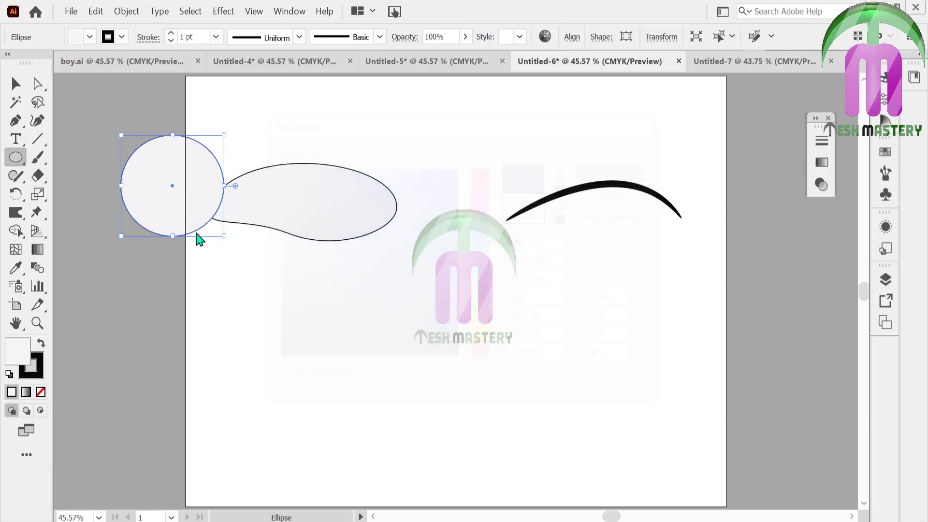
click(15, 84)
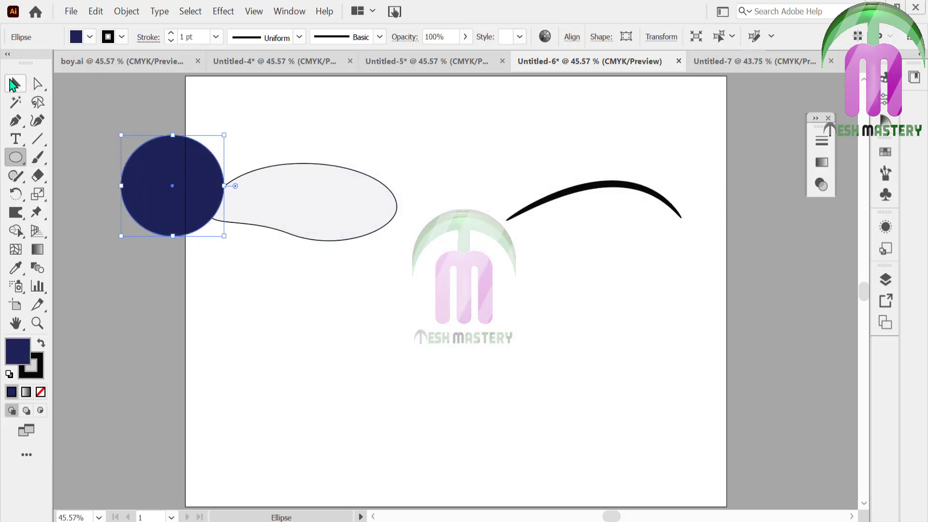
click(81, 130)
Make a small black, outline-free pupil circle and place it on the navy iris.
mouse_move(167, 198)
mouse_down()
mouse_move(261, 354)
mouse_move(441, 357)
mouse_up()
drag(509, 295, 490, 306)
click(42, 344)
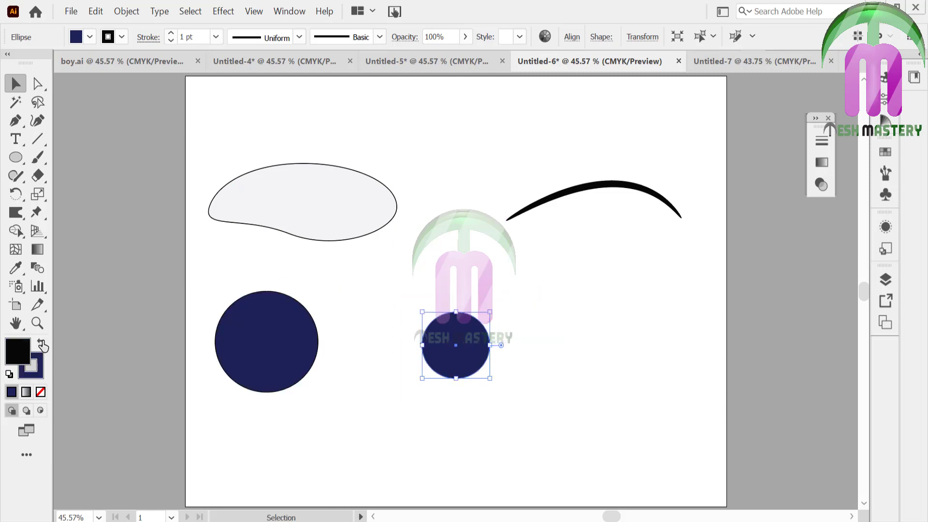
click(31, 366)
click(40, 392)
drag(489, 348, 300, 357)
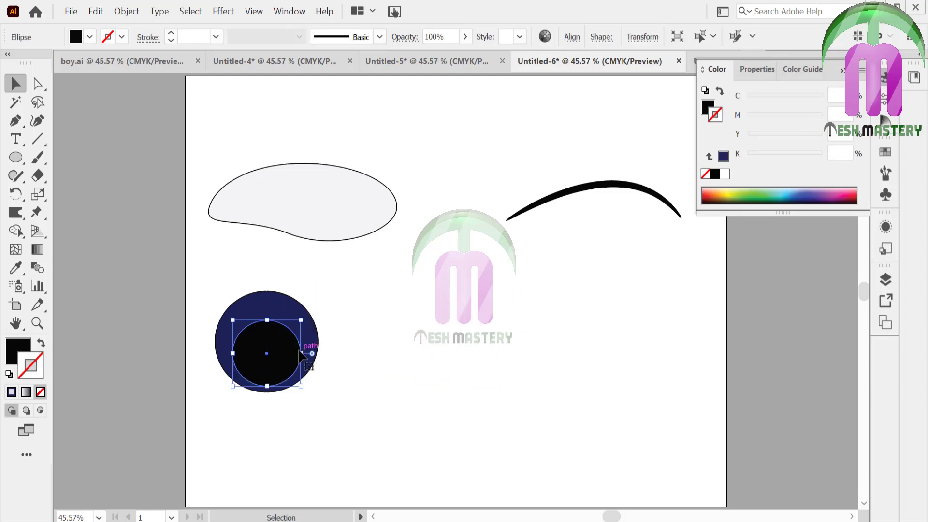
click(239, 284)
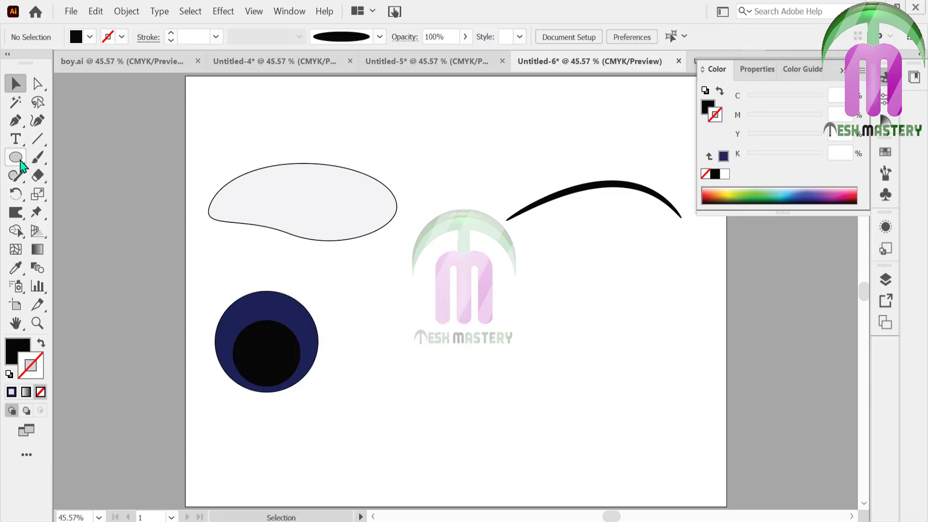
Add a white, outline-free highlight ellipse on the pupil.
drag(239, 315, 262, 338)
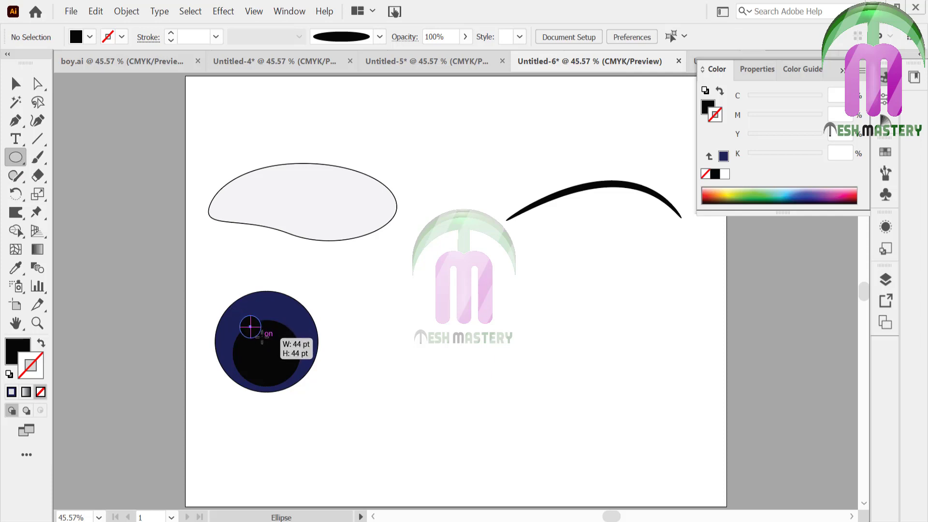
key(d)
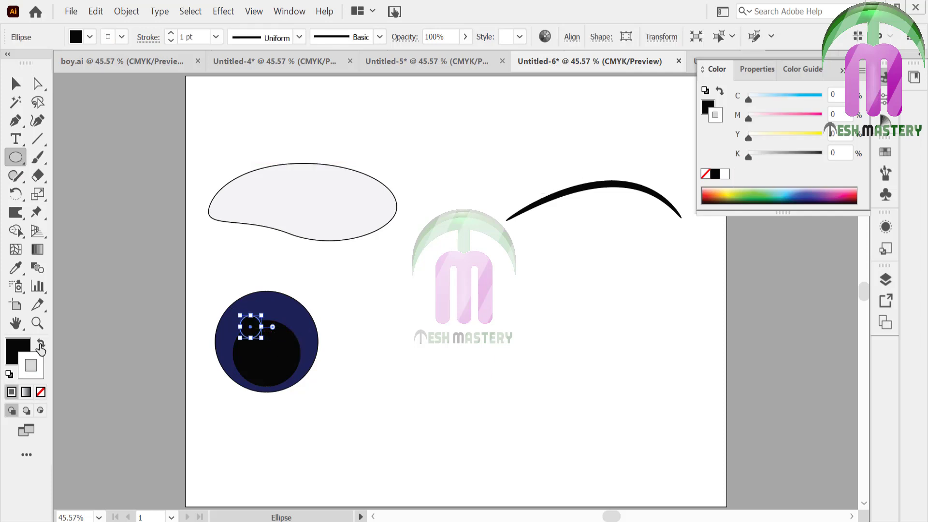
key(x)
click(40, 392)
click(15, 83)
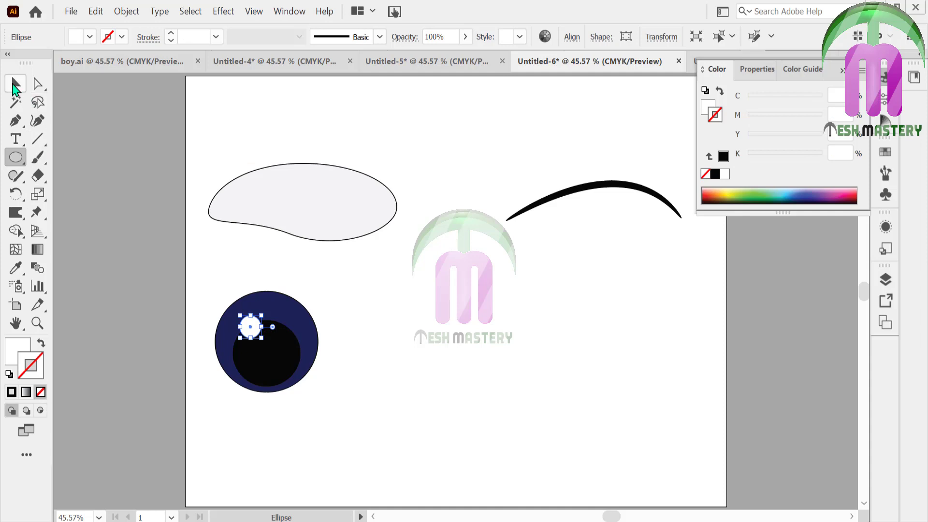
click(109, 141)
Add a second smaller highlight and group all the eye parts together.
key(l)
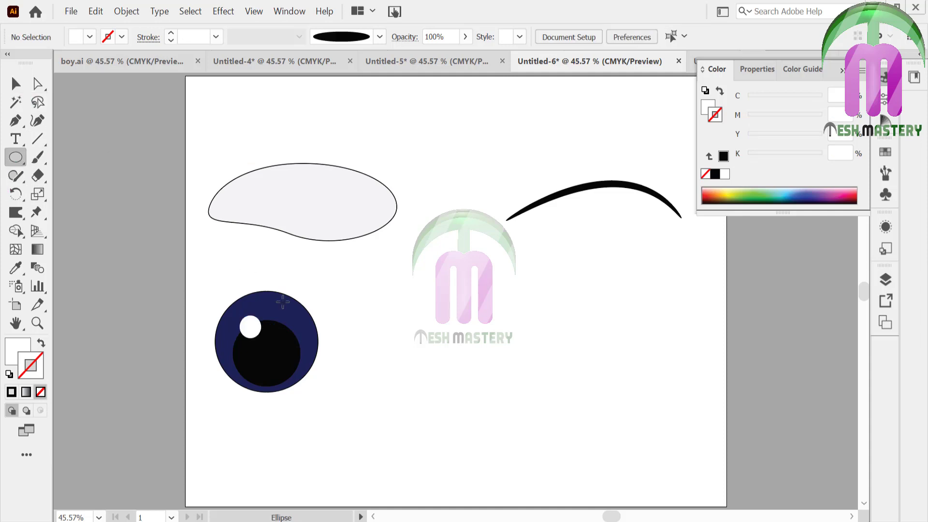
drag(284, 359, 298, 372)
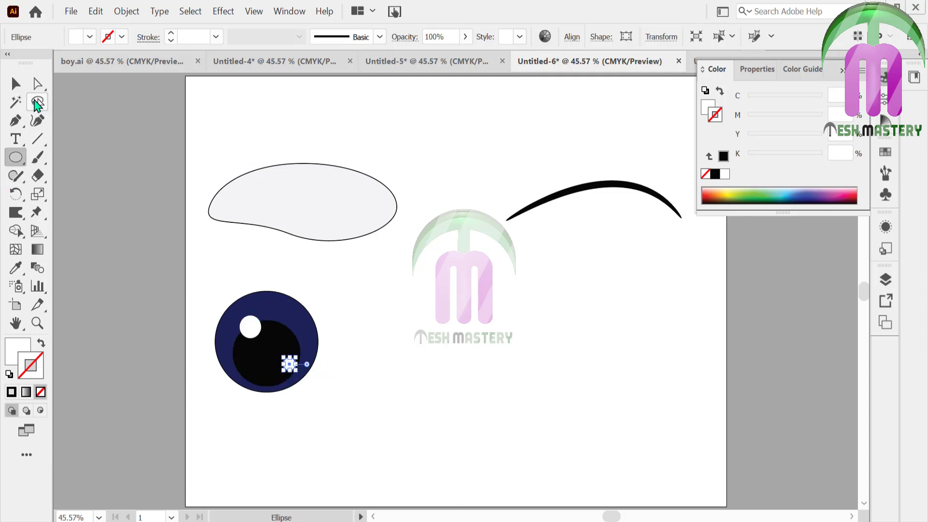
click(16, 84)
click(136, 192)
drag(222, 303, 334, 422)
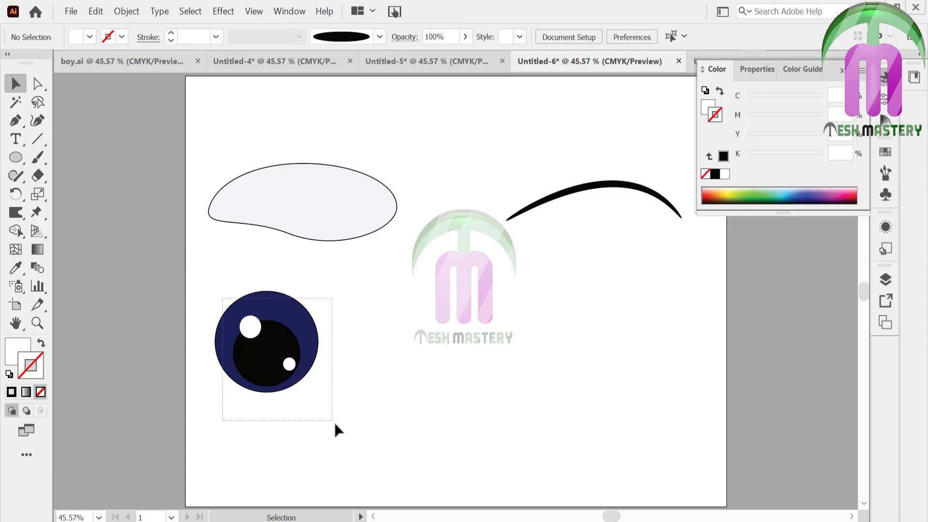
key(ctrl+g)
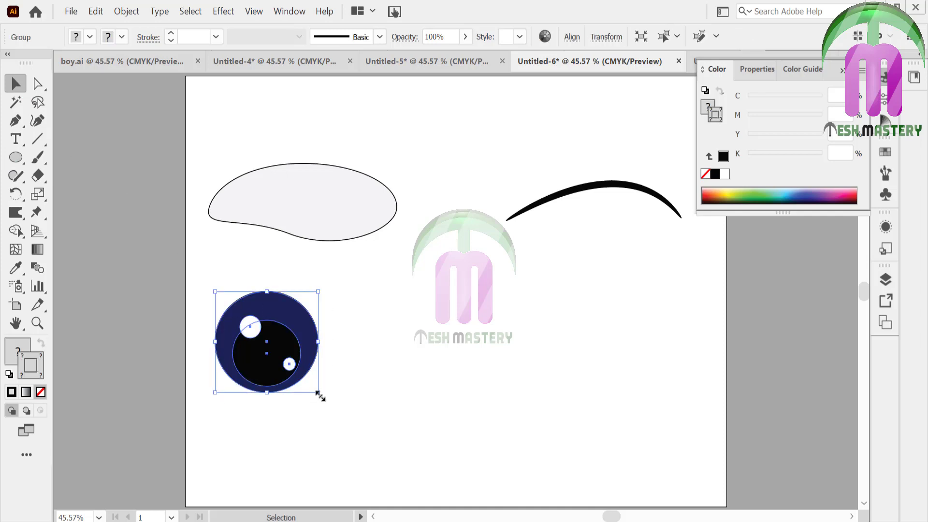
Move the iris group into the pale eye outline and stretch it to fill it.
drag(317, 393, 298, 376)
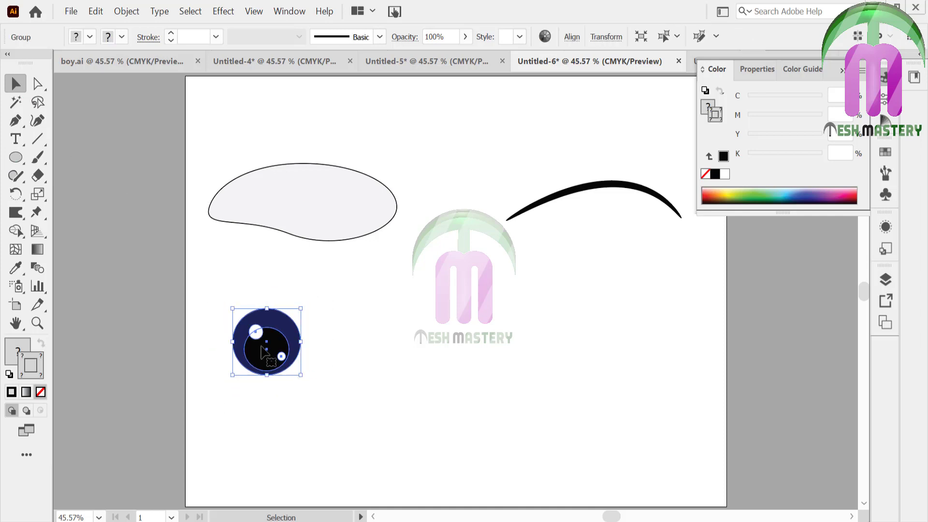
drag(235, 342, 280, 202)
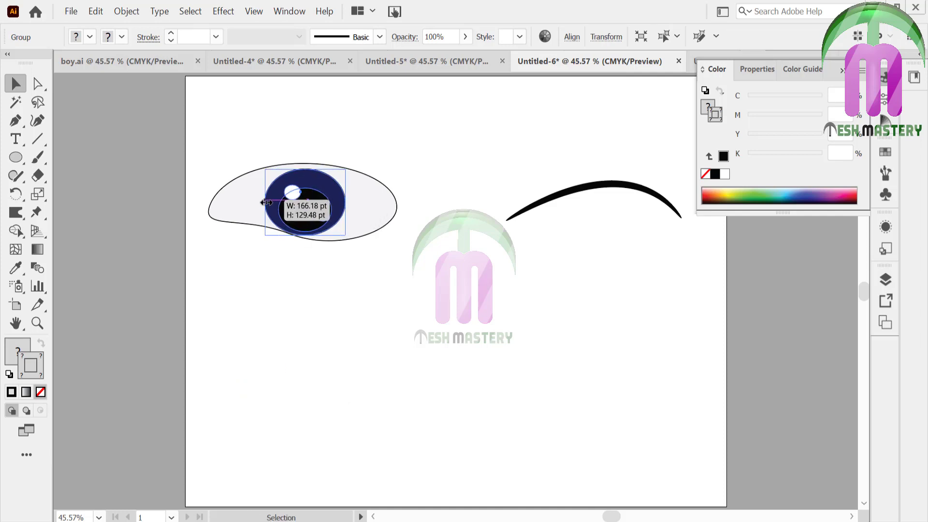
drag(277, 169, 265, 163)
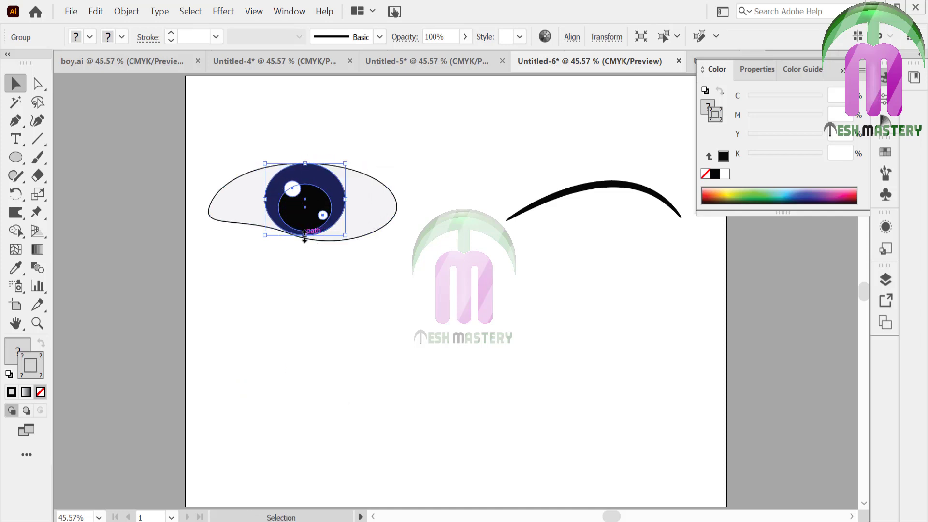
drag(305, 236, 309, 248)
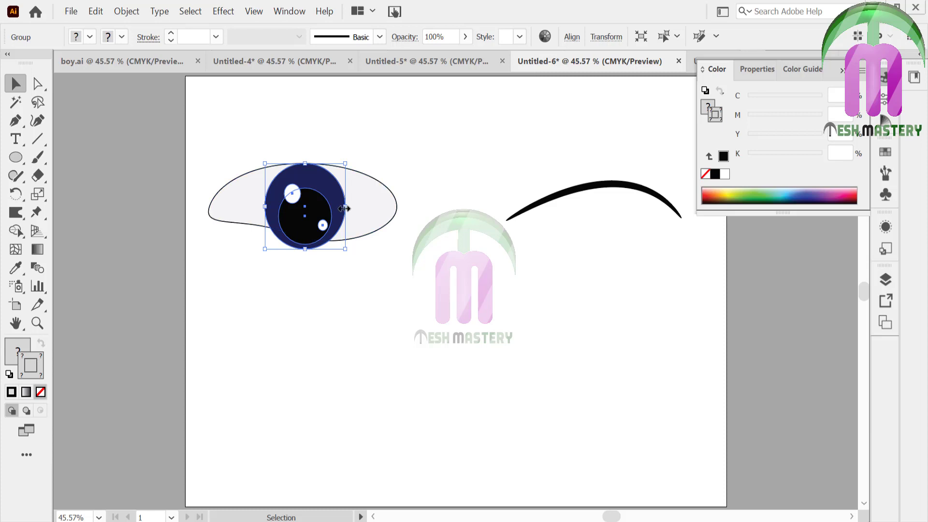
drag(345, 206, 352, 206)
drag(265, 207, 257, 207)
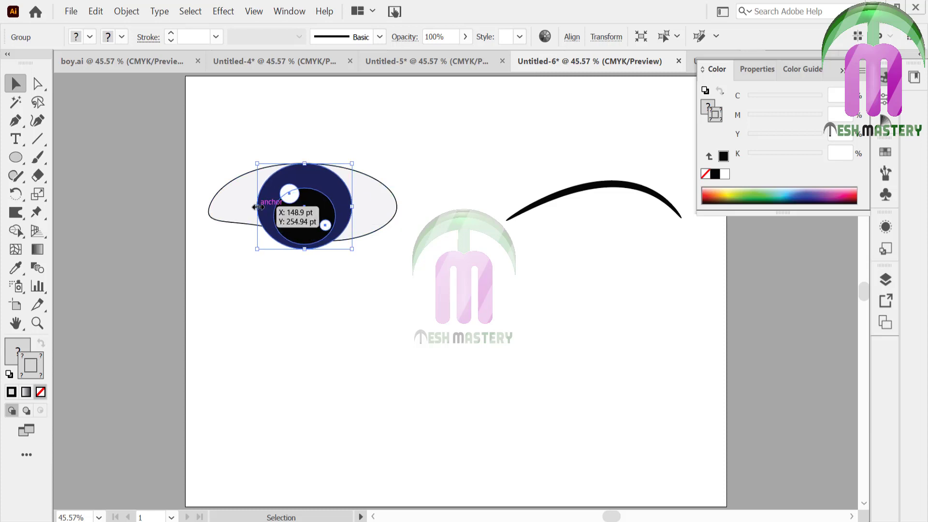
click(214, 119)
Trim the iris overhanging the eye outline with Shape Builder, then zoom in.
drag(214, 119, 378, 250)
click(16, 230)
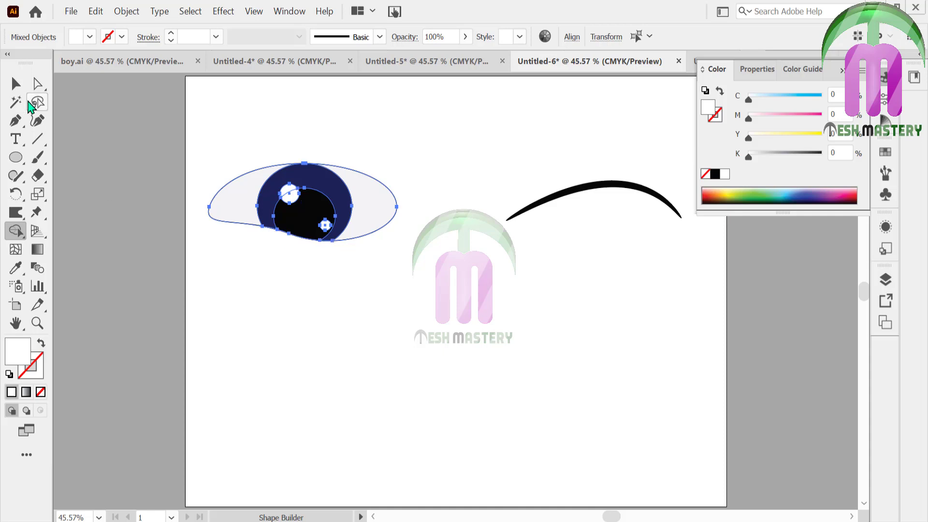
key(v)
click(151, 158)
click(354, 193)
key(z)
click(454, 287)
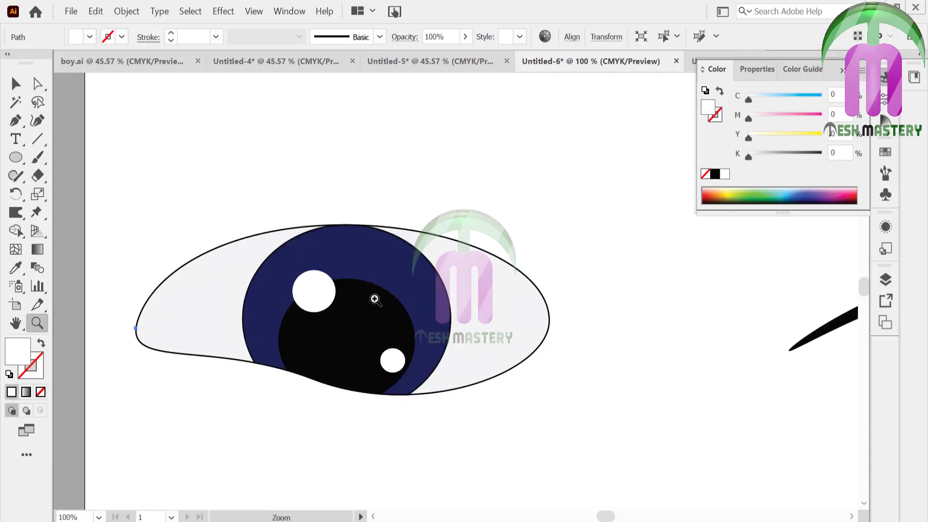
click(15, 121)
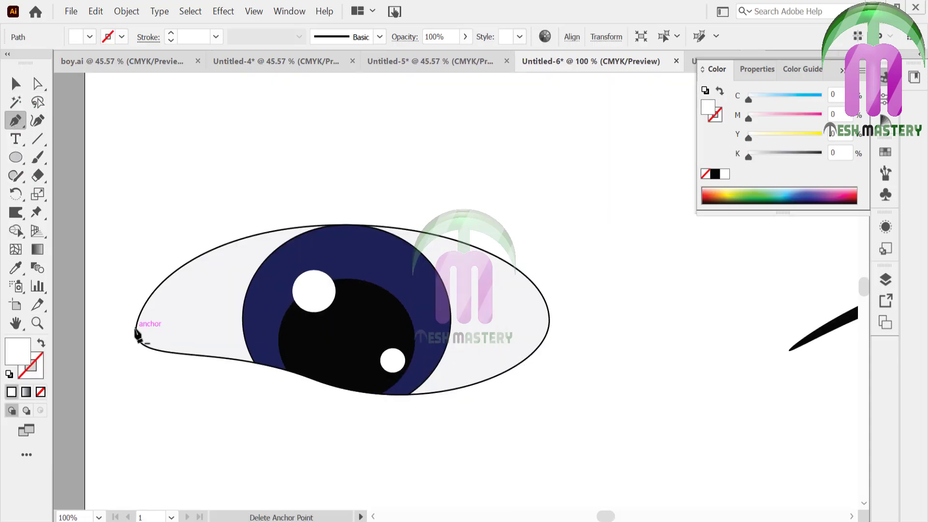
Pen a curved lash line over the upper lid with a flick past the outer corner.
click(136, 329)
drag(329, 226, 505, 222)
click(329, 225)
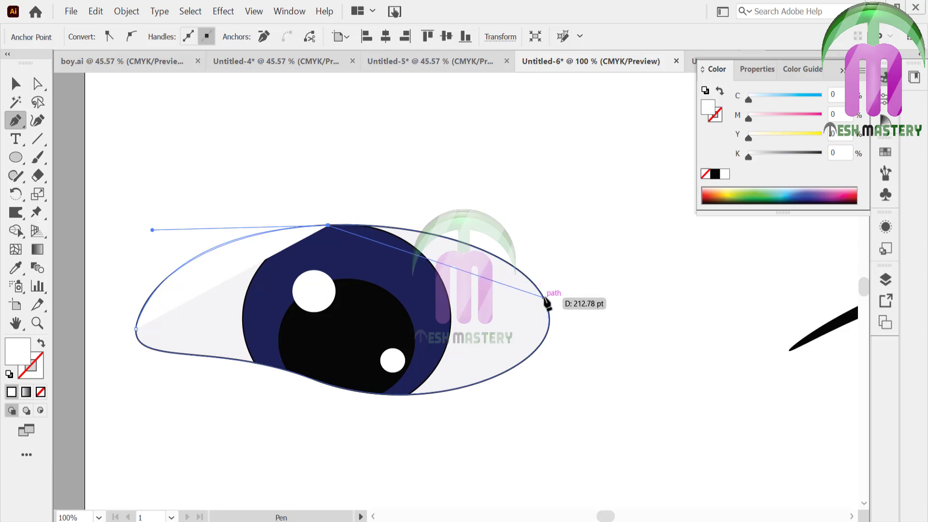
drag(544, 298, 598, 376)
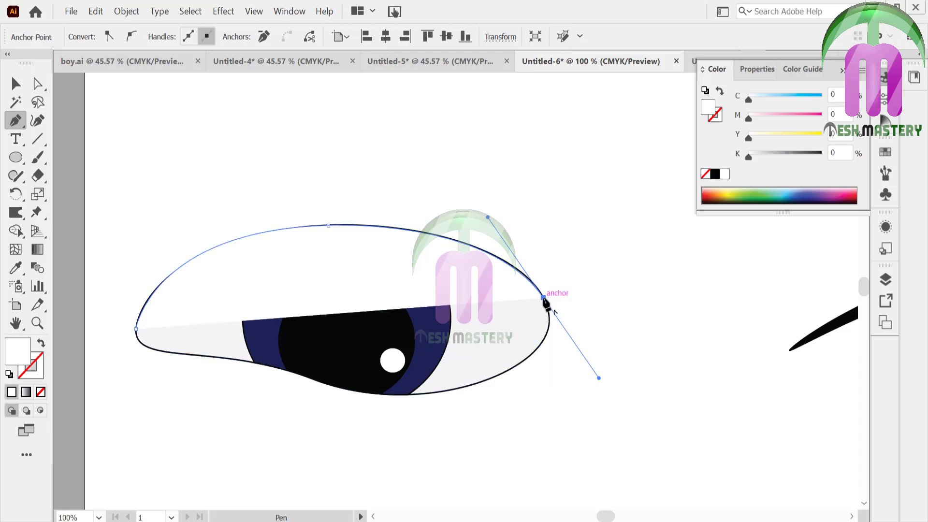
click(544, 298)
drag(618, 311, 673, 300)
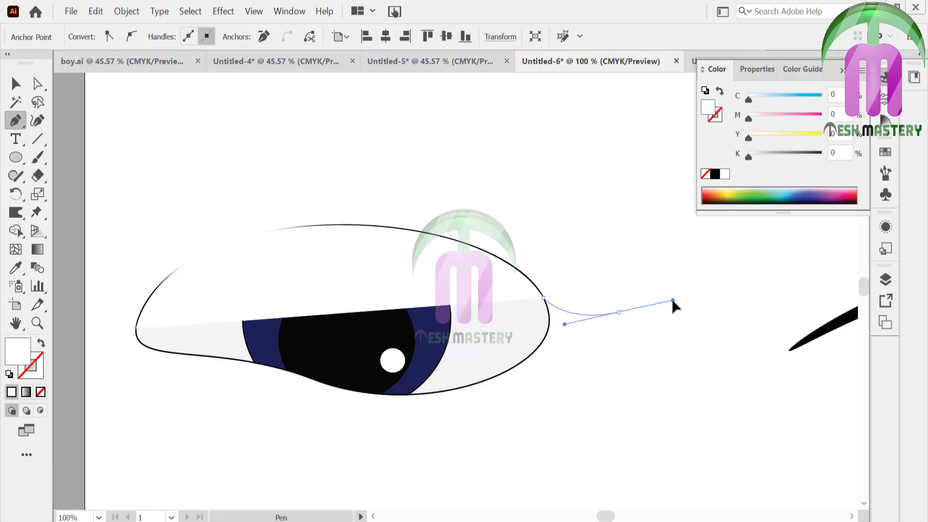
Give the lash line a tapered brush with no fill, then zoom out to the artboard.
click(888, 175)
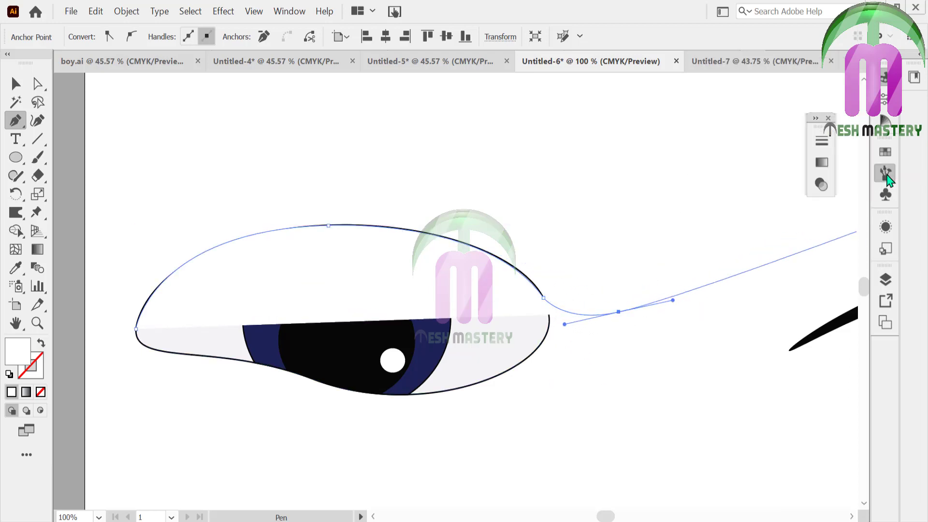
click(777, 274)
click(17, 85)
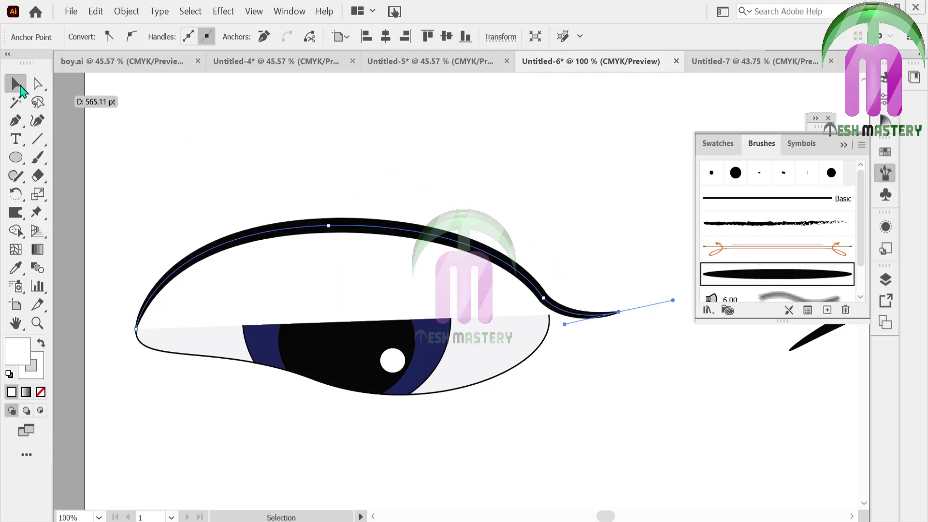
click(40, 392)
click(137, 136)
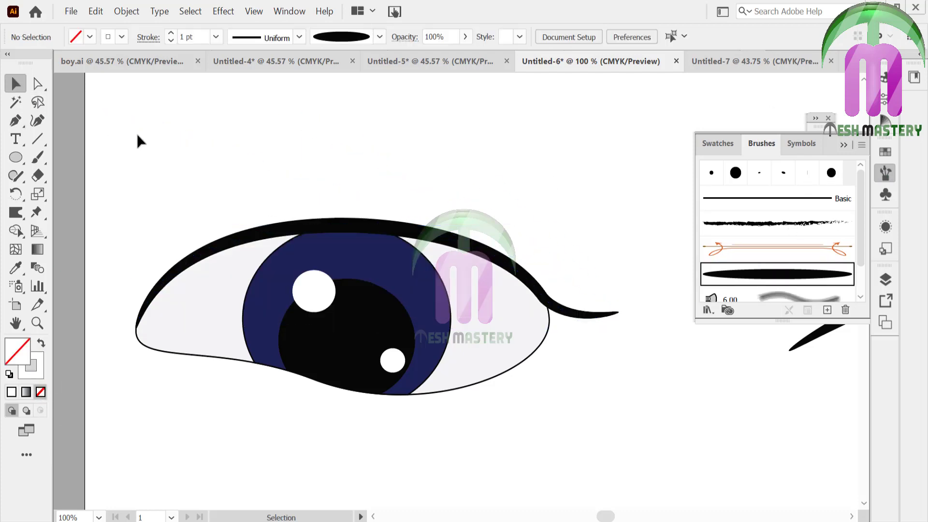
key(ctrl+0)
Group the eye and position it just under the arched brow.
click(841, 145)
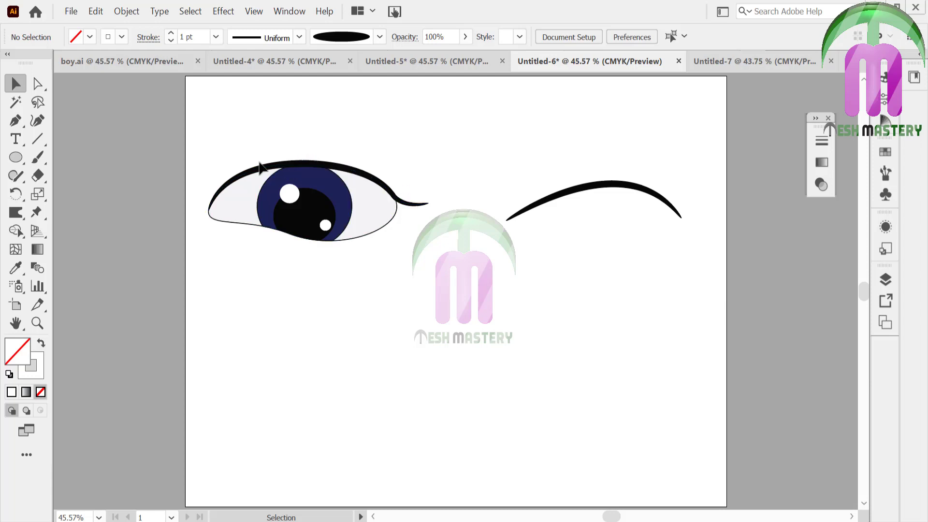
drag(245, 140, 375, 288)
key(ctrl+g)
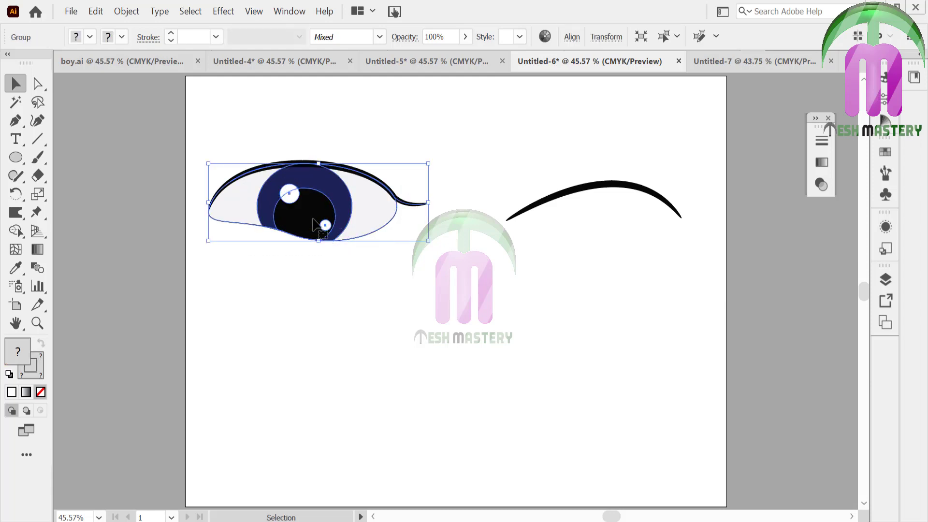
drag(315, 227, 599, 314)
drag(716, 344, 724, 323)
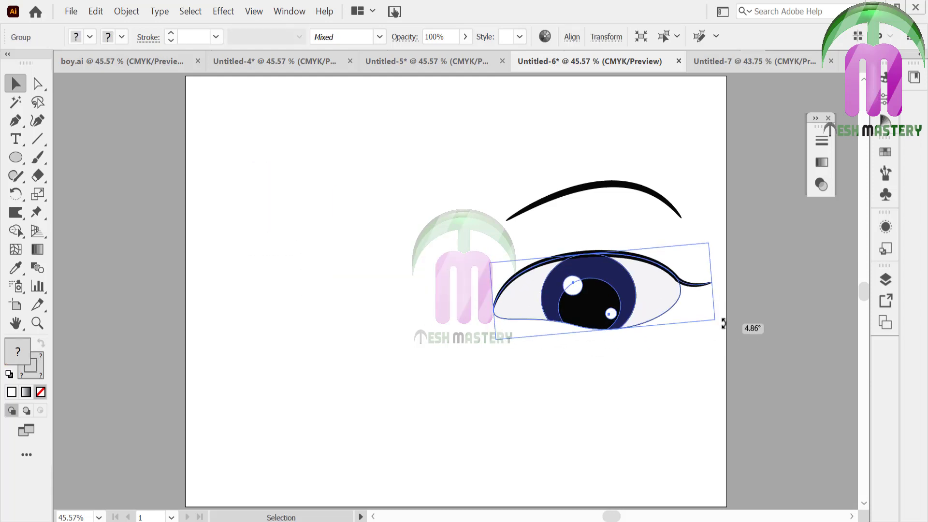
key(ctrl+z)
drag(619, 295, 618, 272)
click(476, 185)
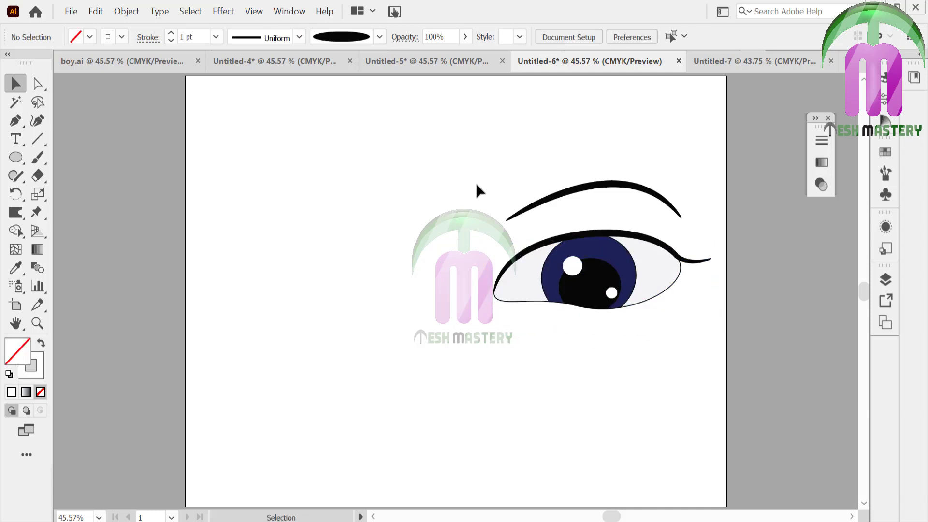
Reflect a copy of the eye and brow and move it left as the matching eye.
drag(480, 147, 637, 315)
right_click(584, 264)
mouse_move(623, 404)
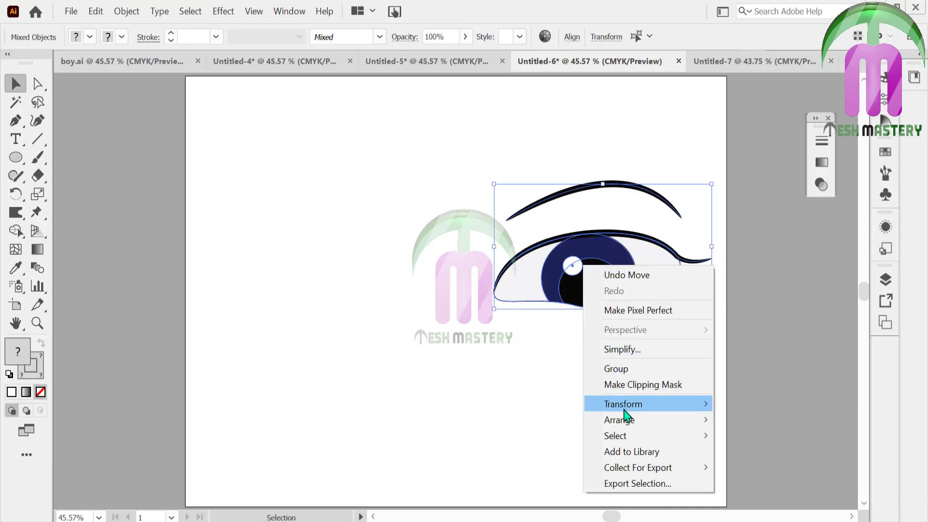
click(426, 455)
click(411, 367)
drag(598, 287, 299, 287)
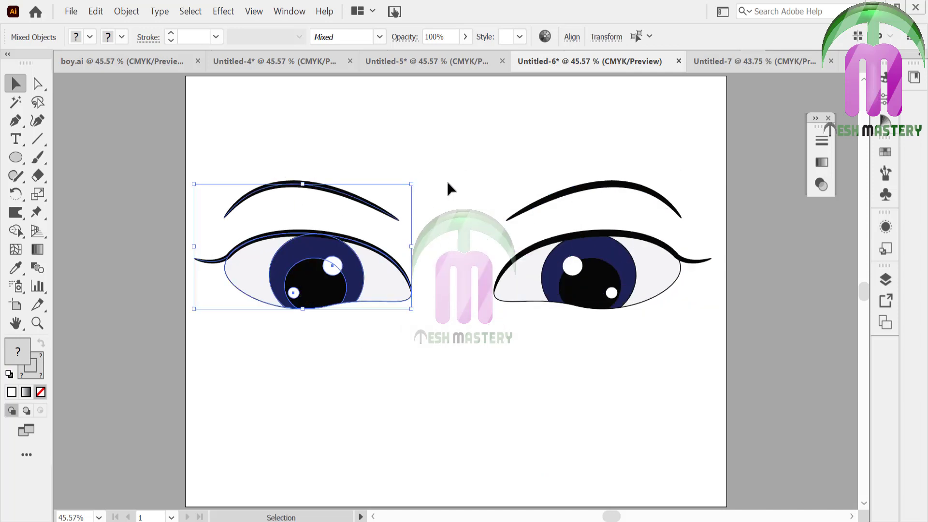
click(448, 181)
drag(269, 146, 631, 354)
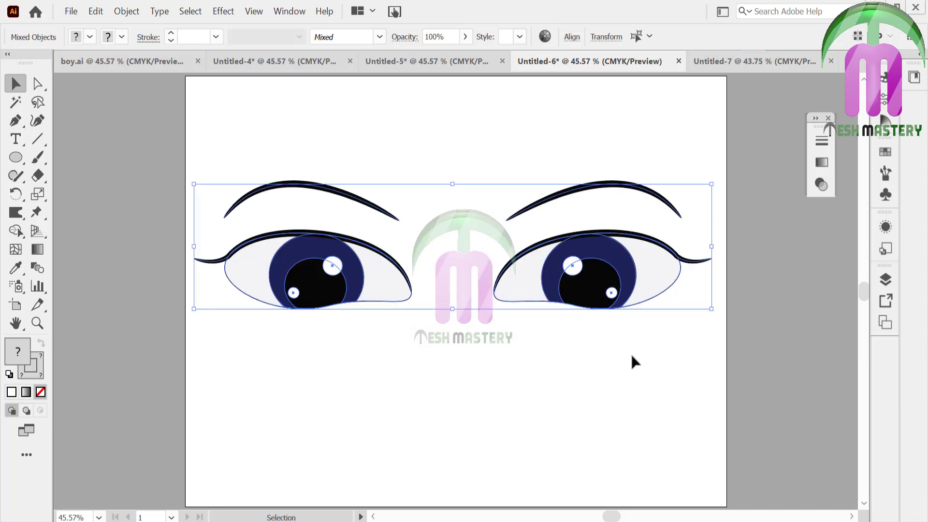
key(v)
click(470, 164)
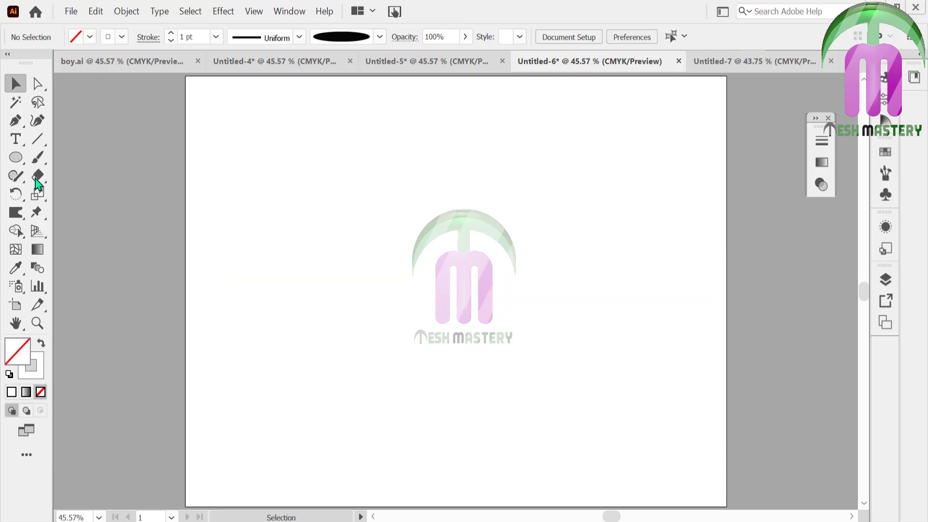
Paint a wavy brush curve near the top left and move it to the right.
click(36, 163)
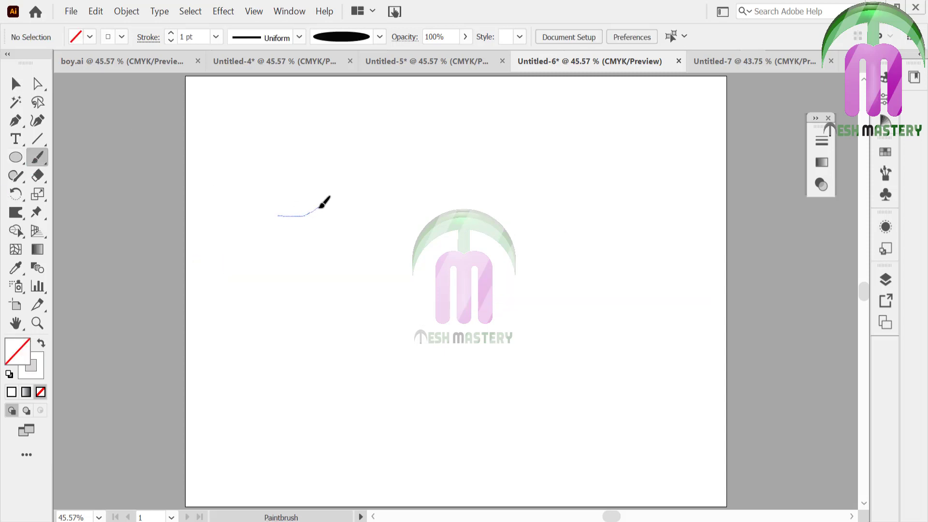
drag(394, 190, 414, 206)
click(16, 85)
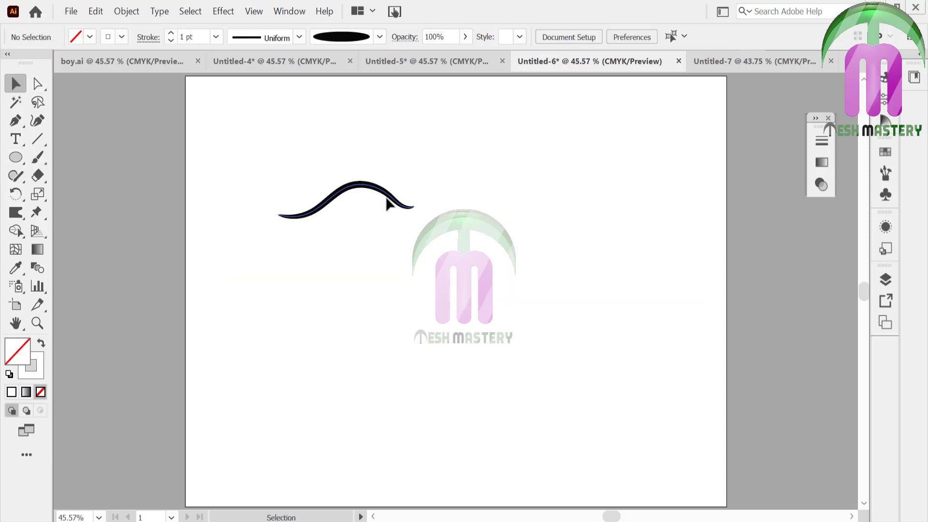
drag(360, 183, 607, 196)
click(480, 158)
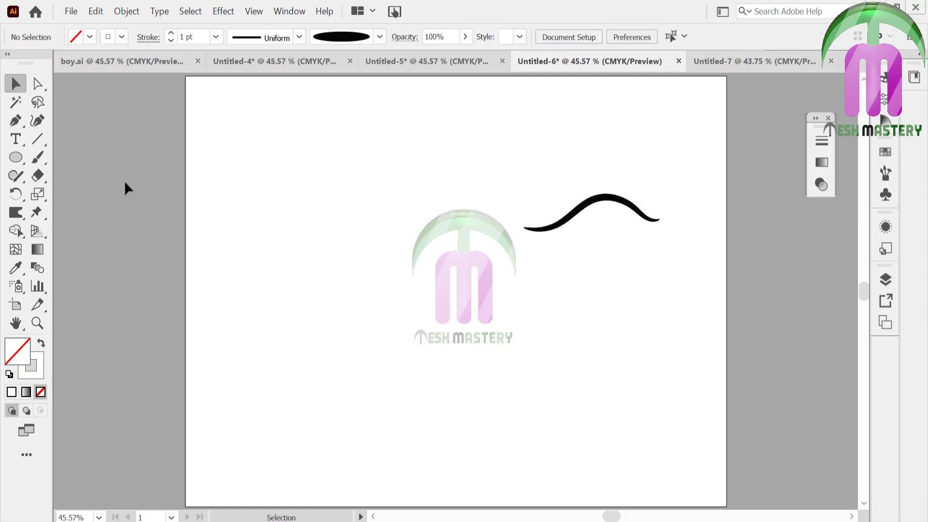
Draw an ellipse and drag its anchors into an almond eye shape with a sharp left corner.
click(22, 165)
mouse_move(222, 159)
mouse_down()
mouse_move(317, 174)
mouse_move(399, 207)
mouse_up()
click(37, 84)
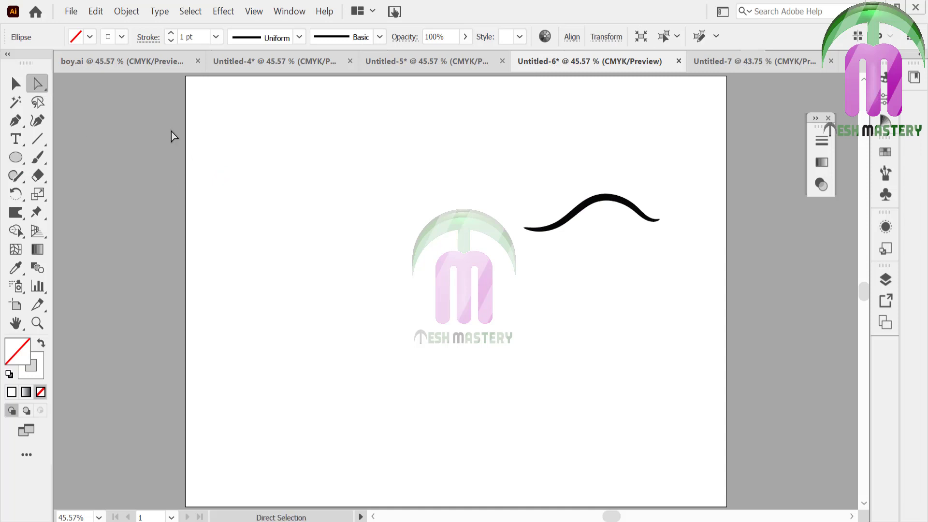
click(306, 140)
mouse_move(306, 141)
mouse_down()
mouse_move(329, 180)
mouse_move(299, 149)
mouse_up()
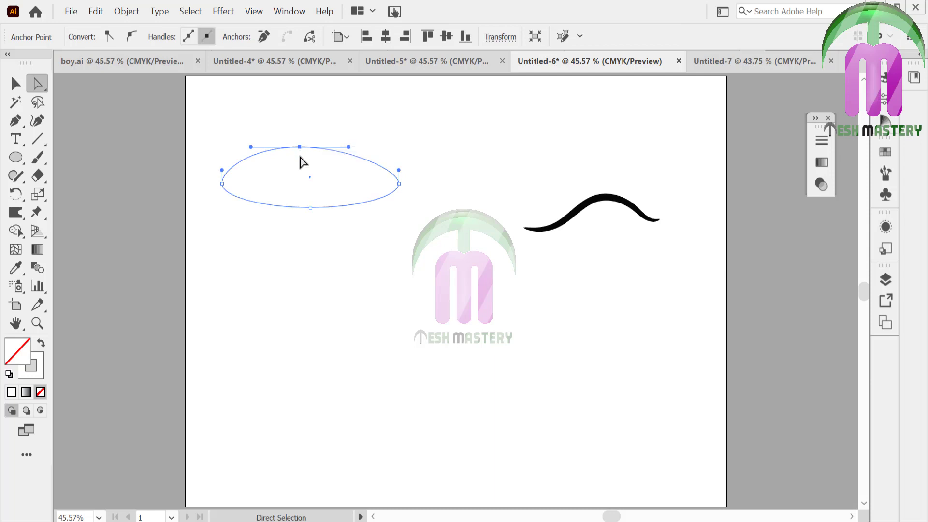
drag(310, 208, 312, 213)
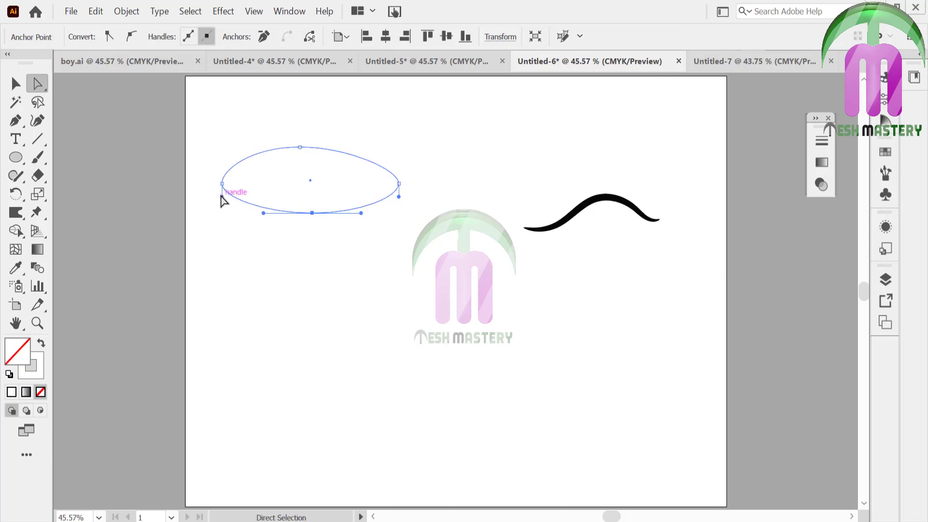
drag(222, 196, 244, 197)
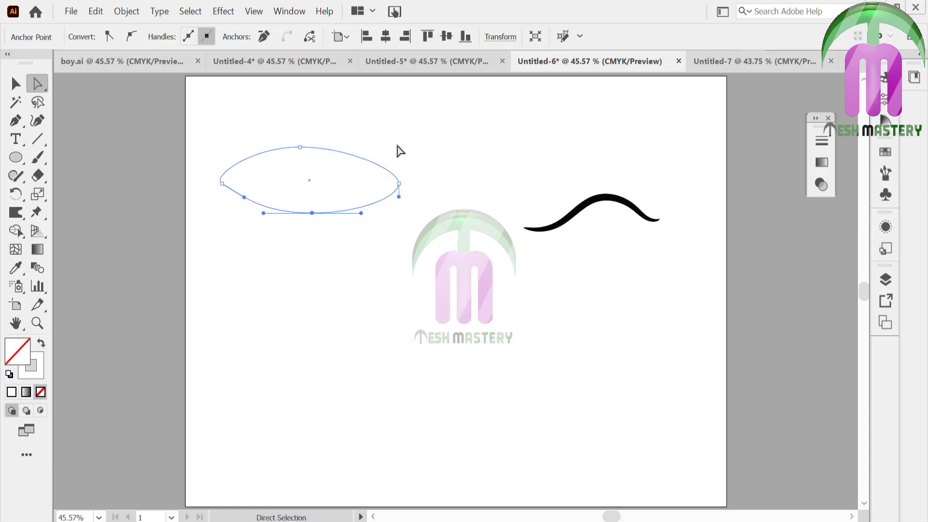
Give the eye outline a tapered brush stroke, then move it toward page centre and resize it.
click(46, 368)
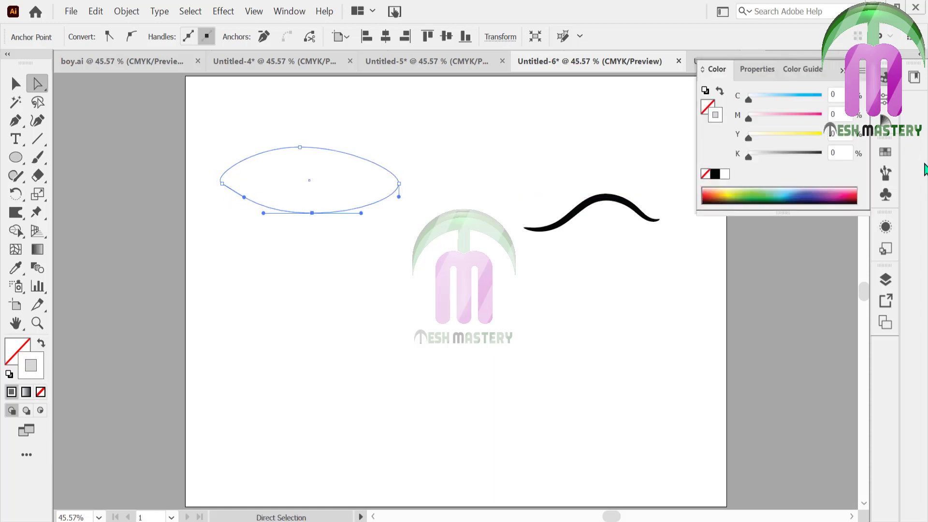
click(885, 173)
click(777, 236)
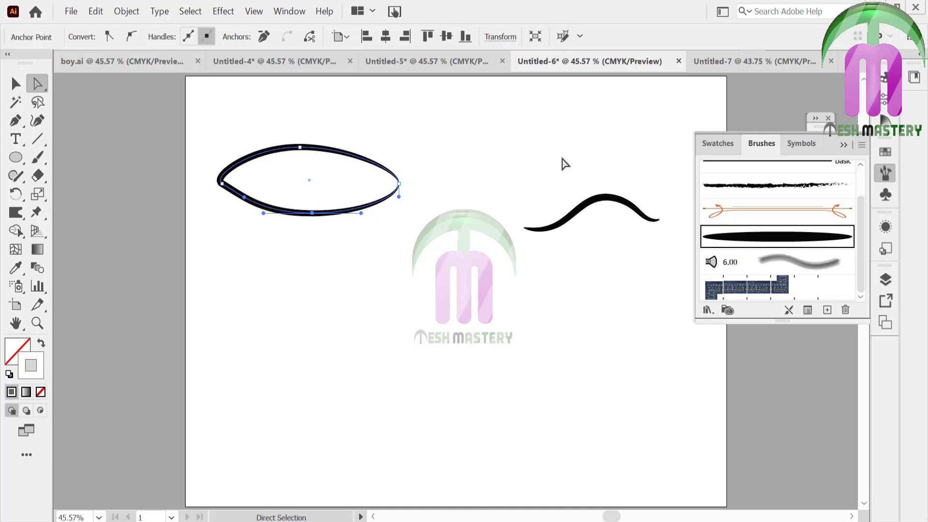
click(15, 85)
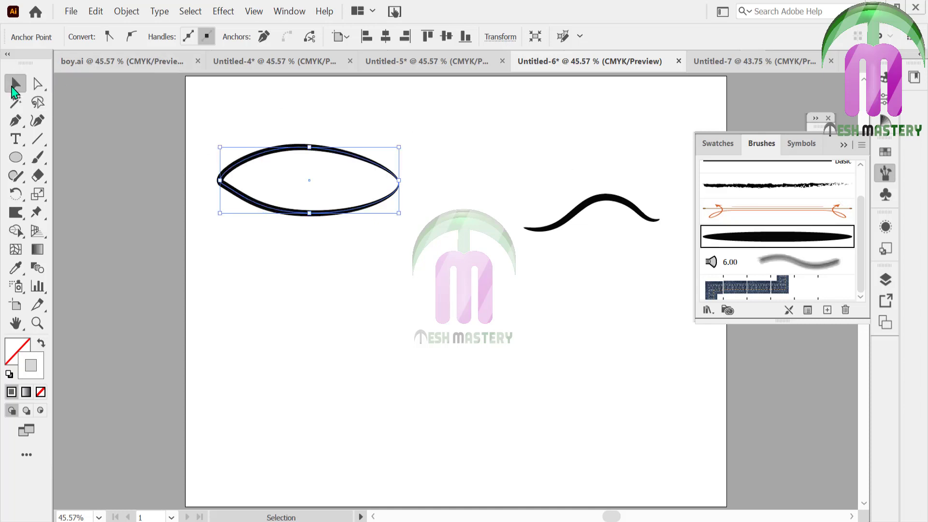
click(191, 141)
drag(221, 180, 283, 254)
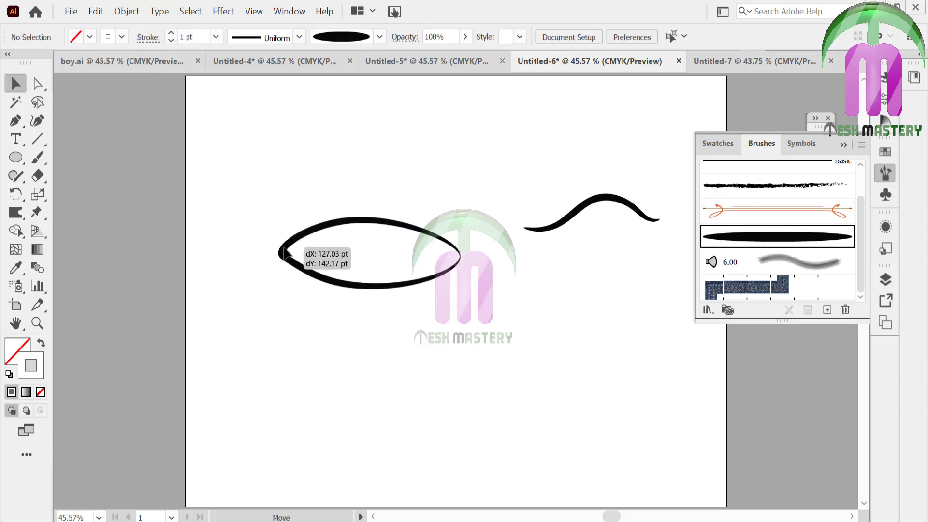
drag(460, 218, 418, 230)
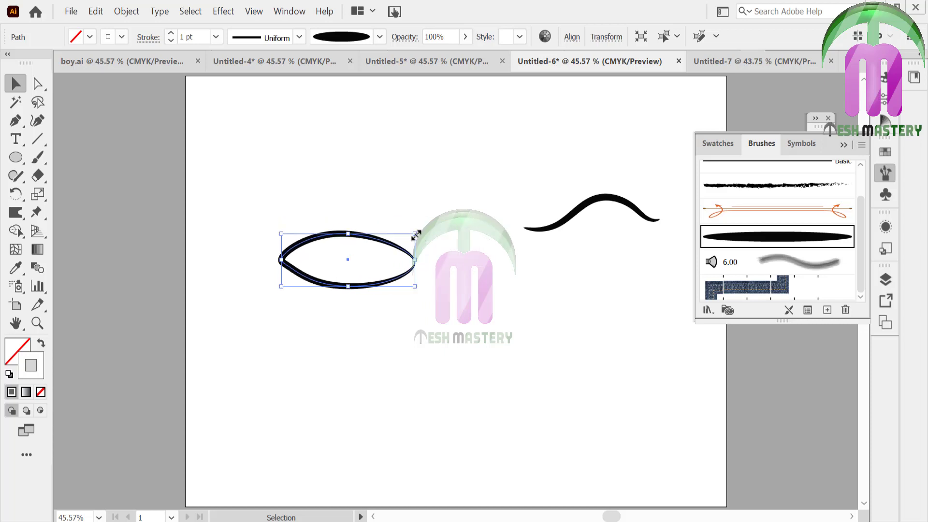
click(277, 120)
Set the eye outline's stroke weight to 0.5 pt.
click(322, 231)
click(215, 36)
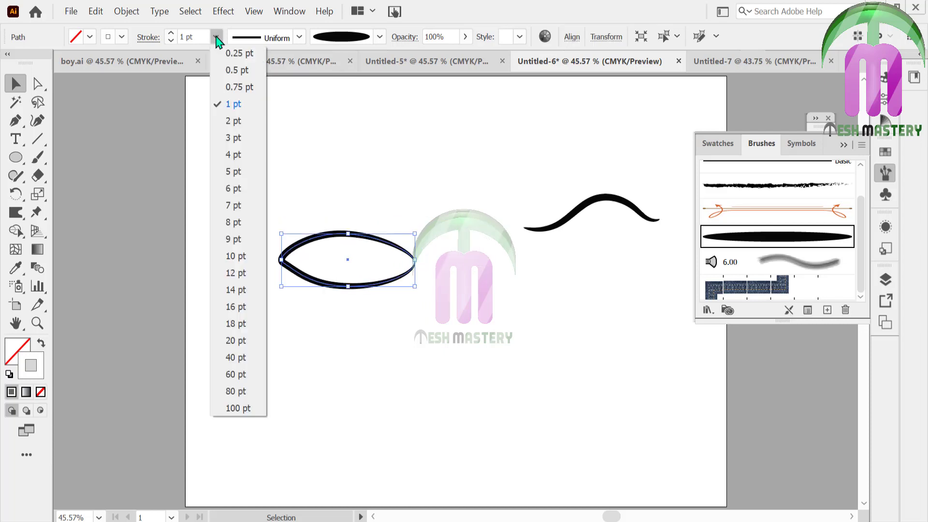
click(223, 70)
click(247, 141)
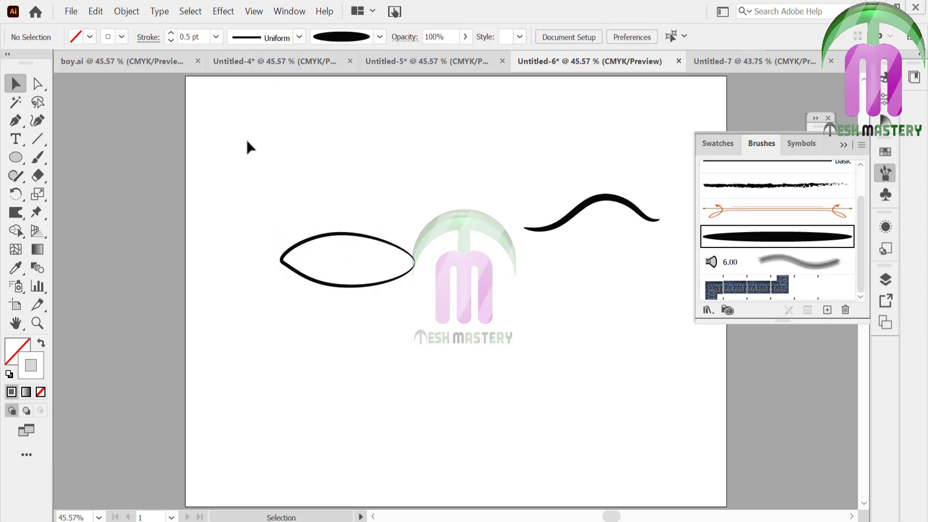
drag(246, 140, 293, 268)
Fill the eye outline with pale cyan E1F4F4.
double_click(19, 352)
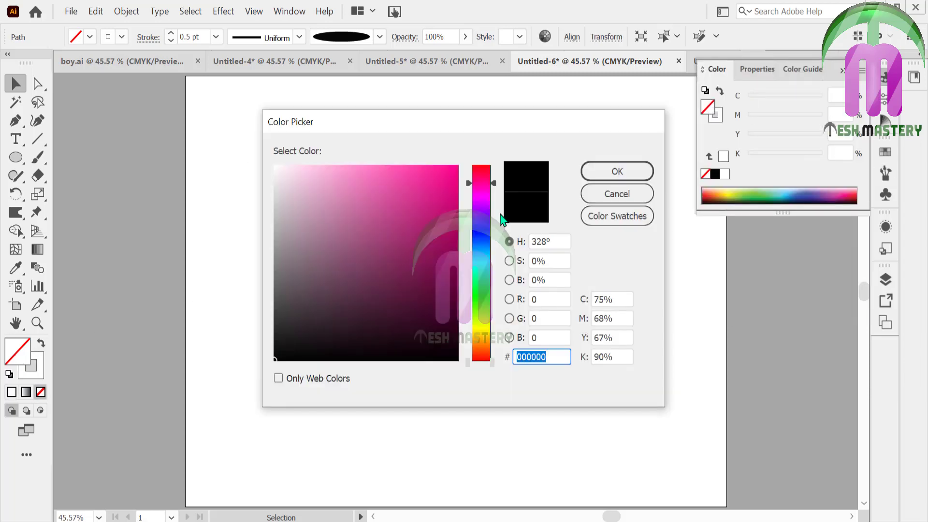
click(481, 262)
click(288, 173)
click(614, 172)
click(276, 125)
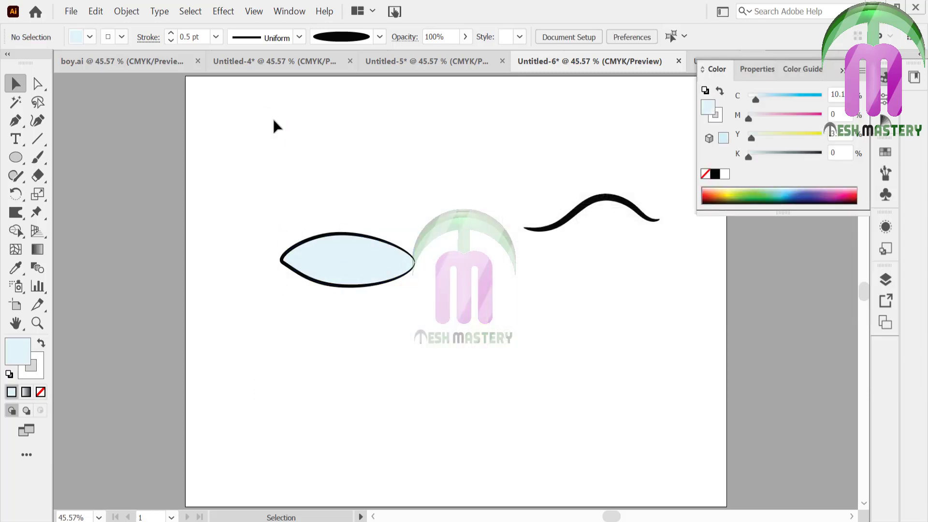
Draw a narrowed iris ellipse inside the eye and fill it magenta.
drag(293, 223, 405, 273)
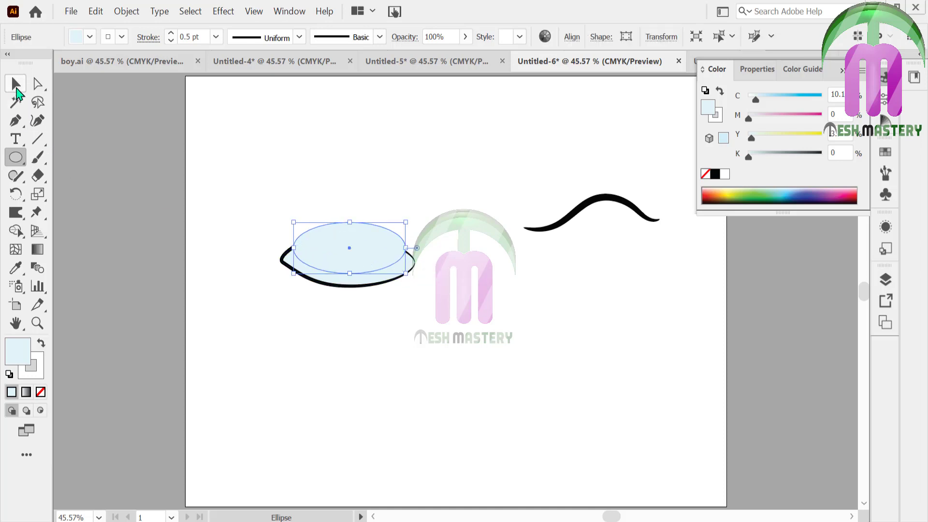
key(v)
drag(345, 256, 345, 252)
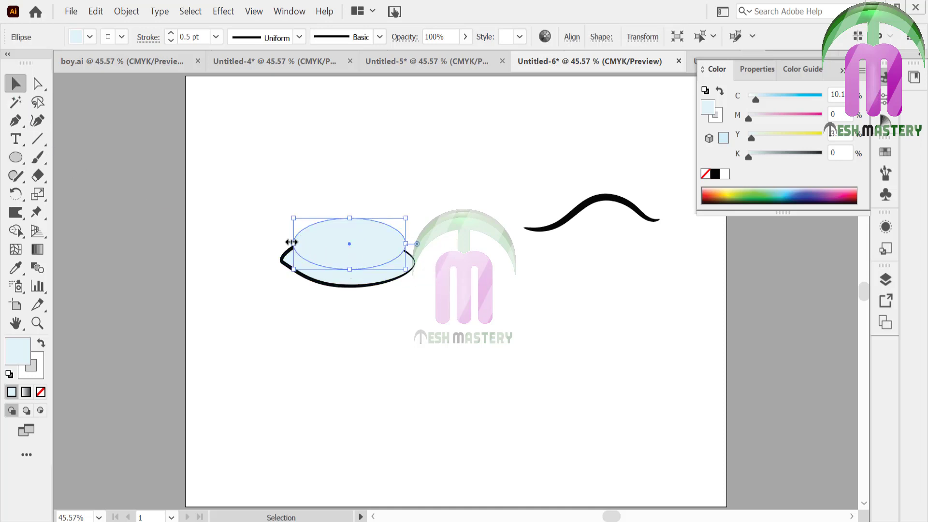
drag(291, 242, 298, 242)
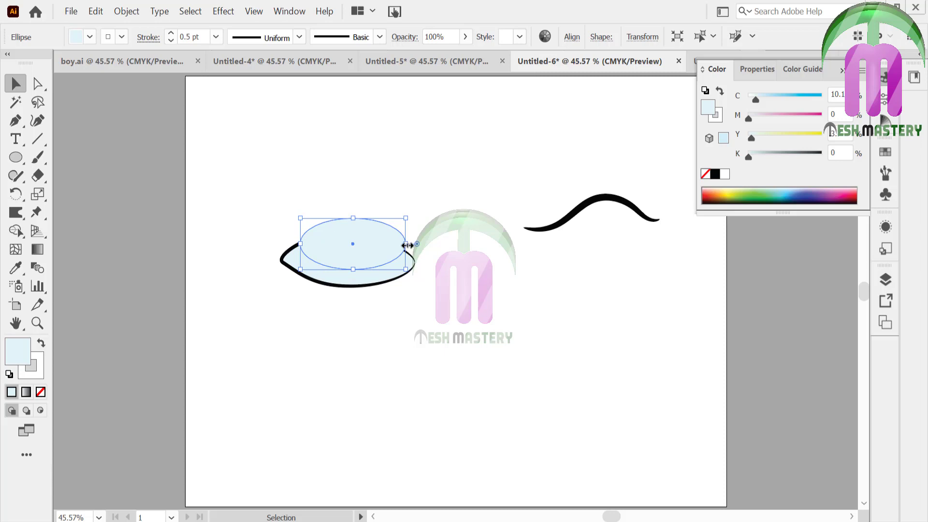
drag(407, 245, 399, 245)
click(803, 196)
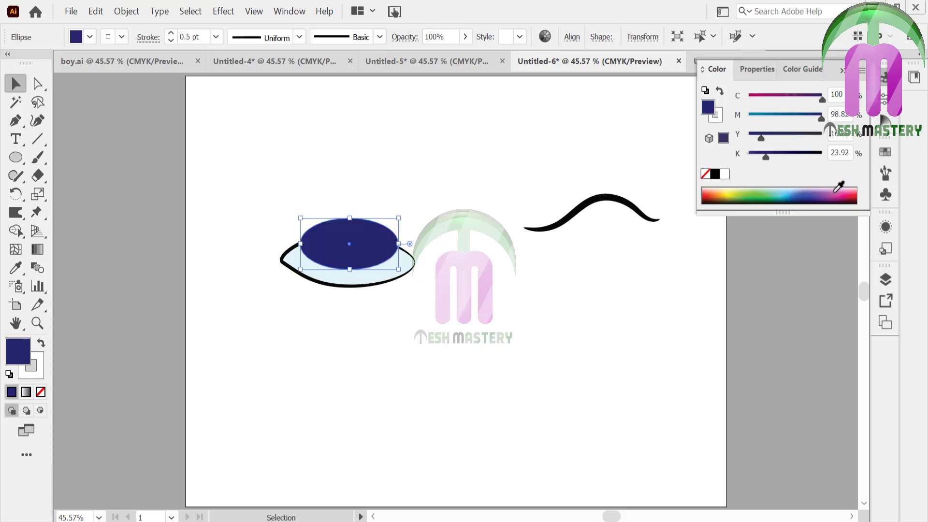
drag(839, 187, 838, 190)
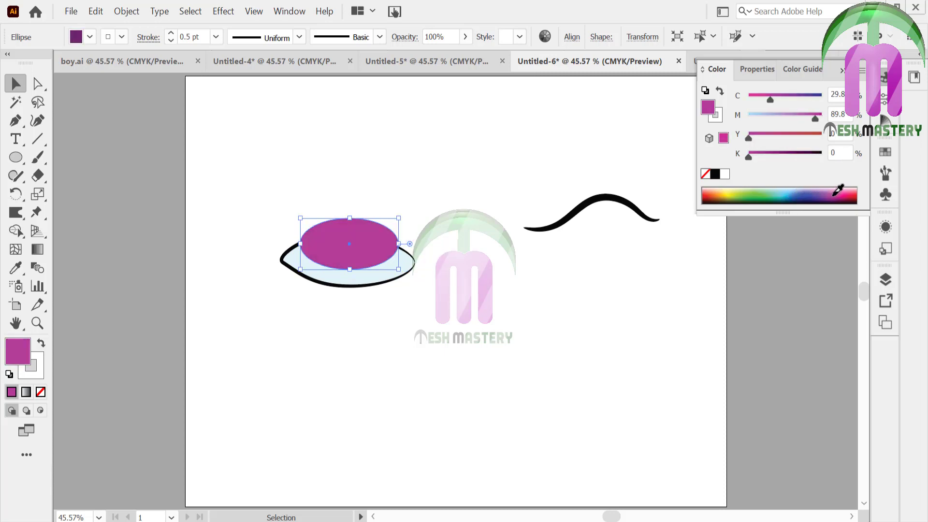
click(118, 148)
Make a smaller black pupil from a copy of the iris, with no strokes on pupil or iris.
drag(336, 239, 335, 229)
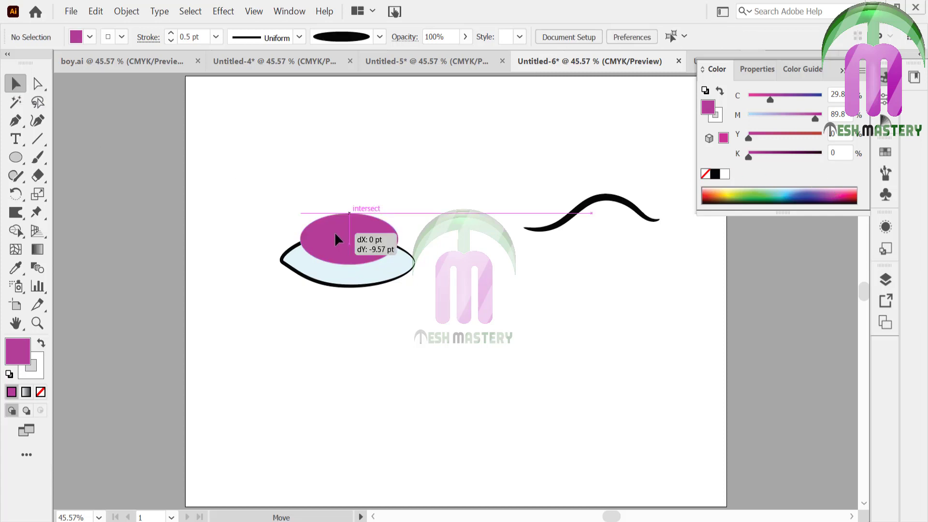
drag(398, 207, 382, 218)
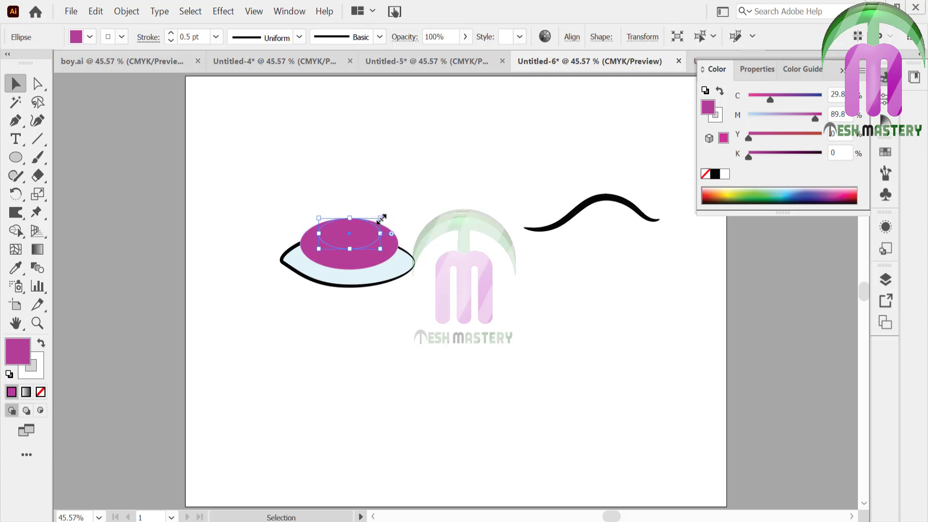
click(714, 174)
click(40, 380)
click(41, 392)
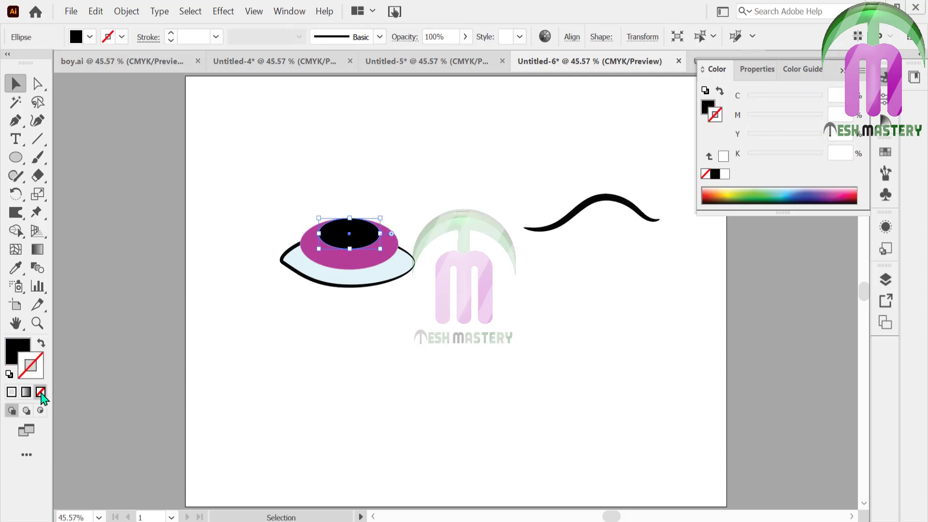
click(341, 291)
click(361, 247)
click(346, 265)
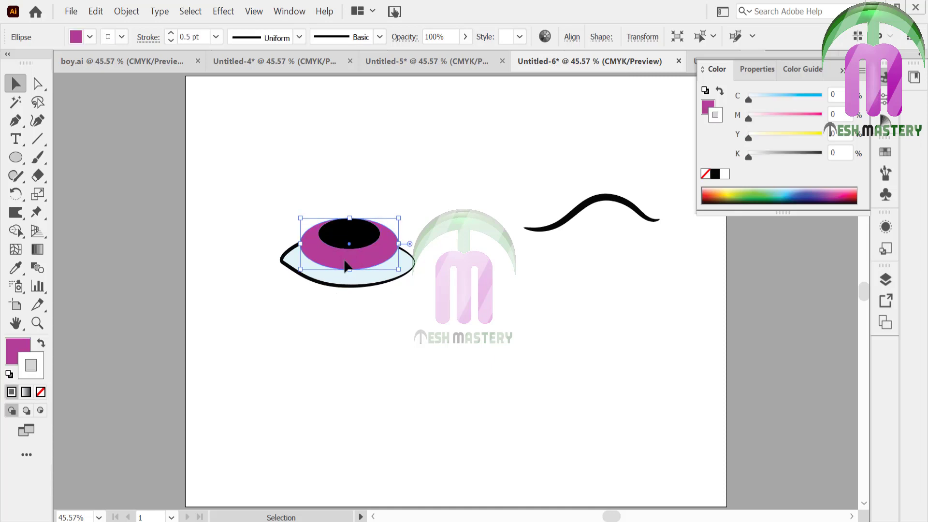
click(41, 392)
key(ctrl+shift+a)
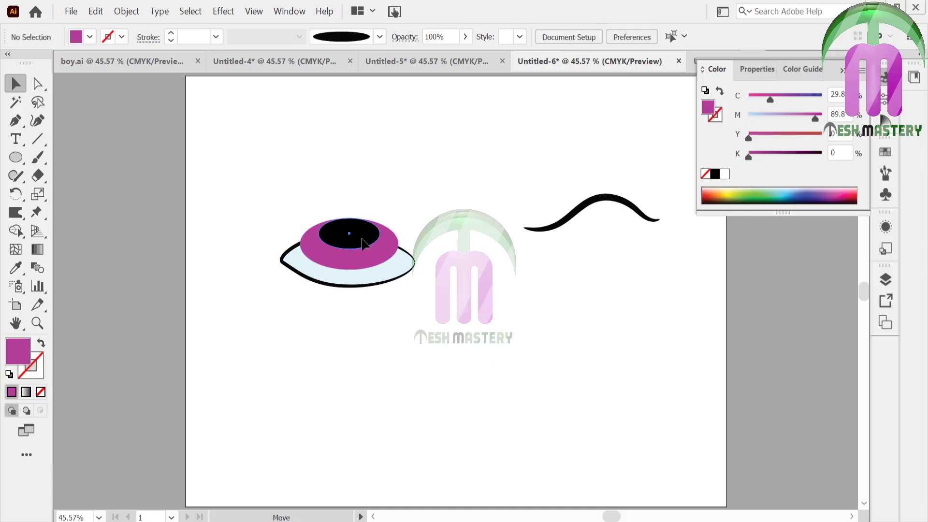
drag(360, 242, 363, 249)
click(329, 189)
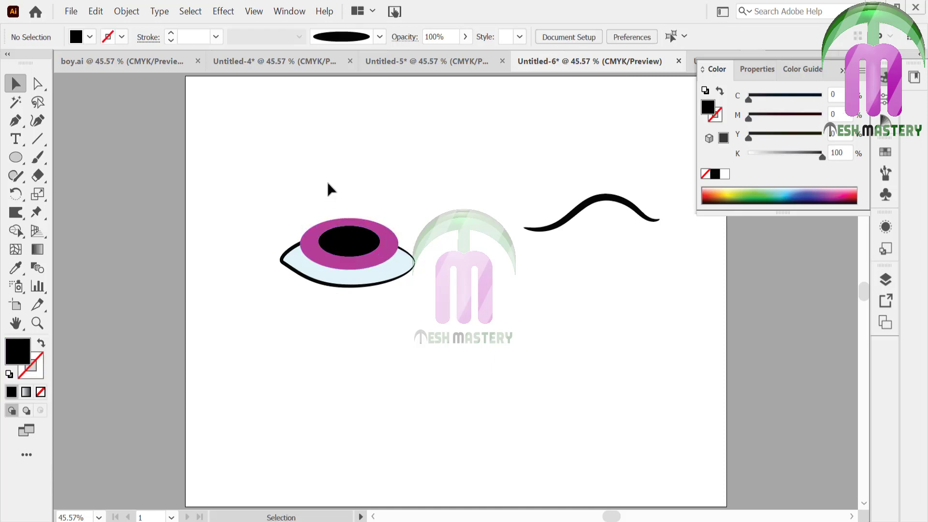
Add a small white highlight ellipse, tilted and placed on the pupil.
click(15, 158)
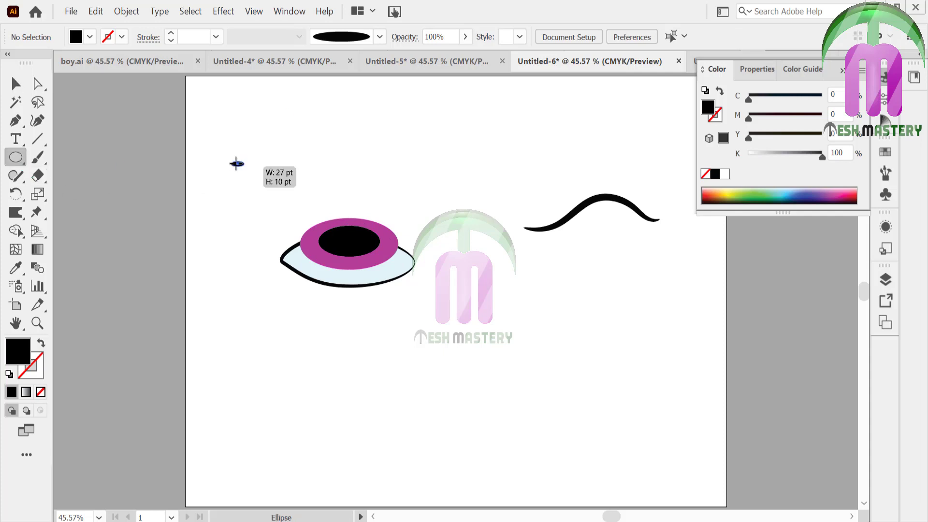
drag(231, 161, 269, 178)
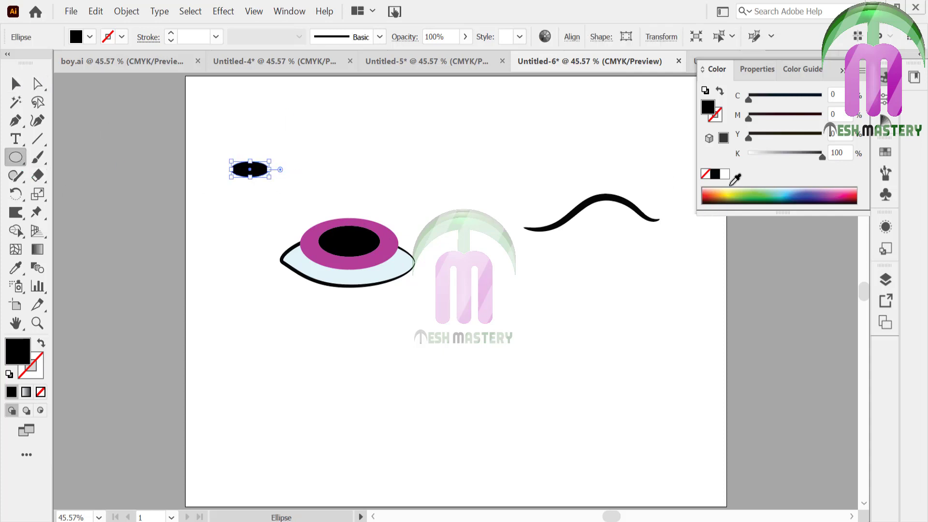
click(724, 174)
key(v)
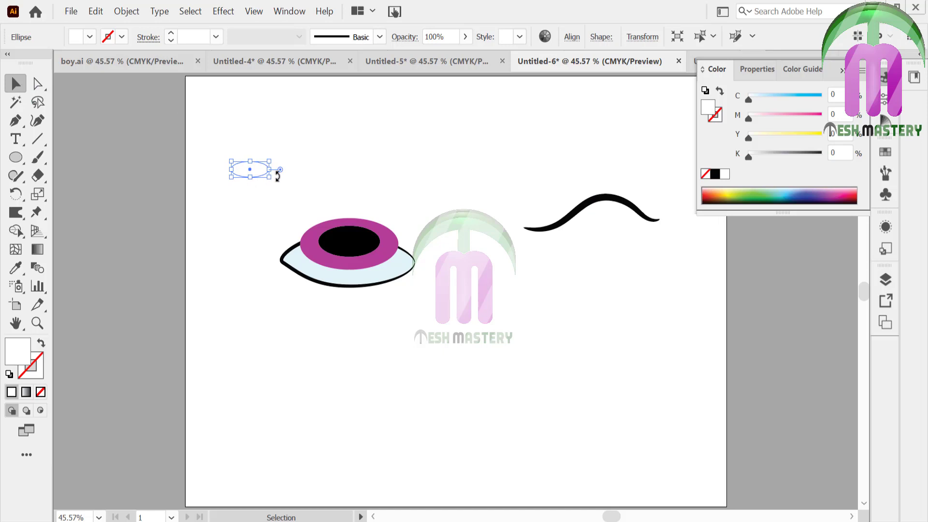
mouse_move(277, 177)
mouse_down()
mouse_move(276, 163)
mouse_move(366, 240)
mouse_move(394, 249)
mouse_move(373, 244)
mouse_up()
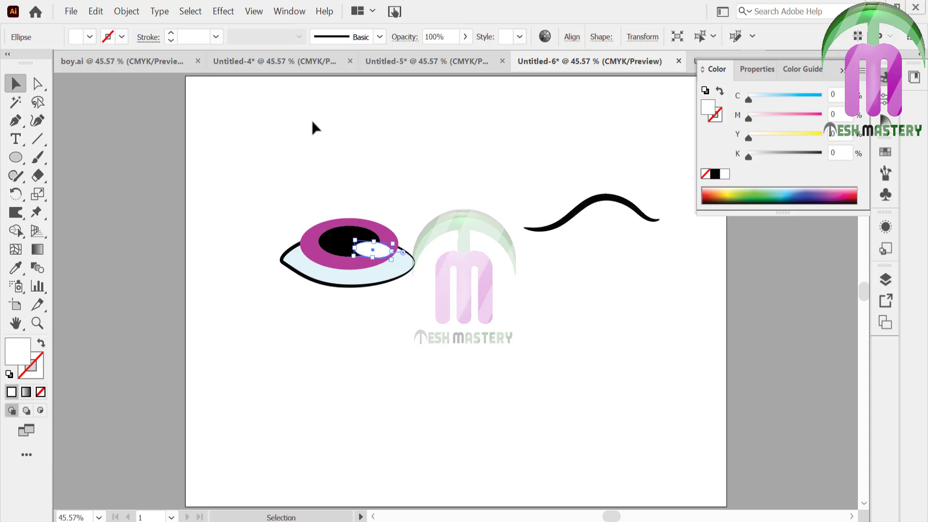
Apply an 8 pt Feather effect to the white highlight.
click(223, 11)
mouse_move(290, 208)
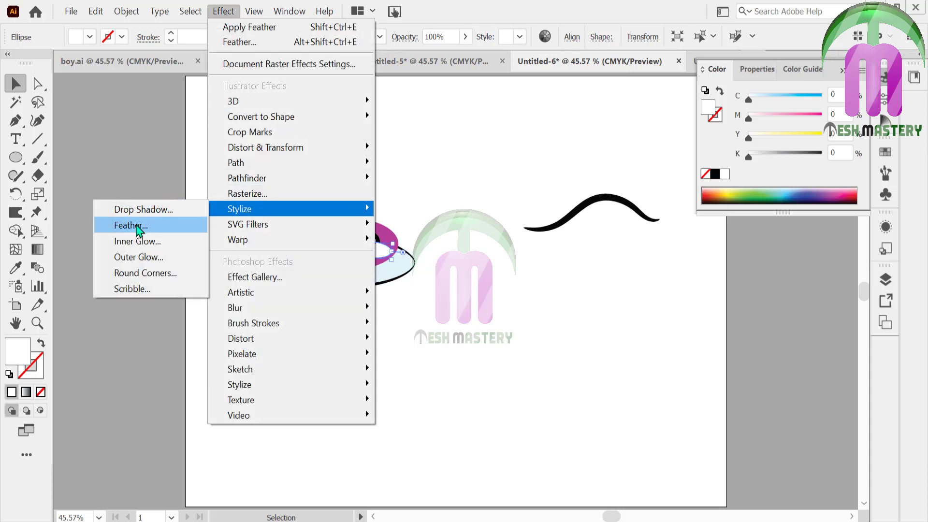
click(130, 225)
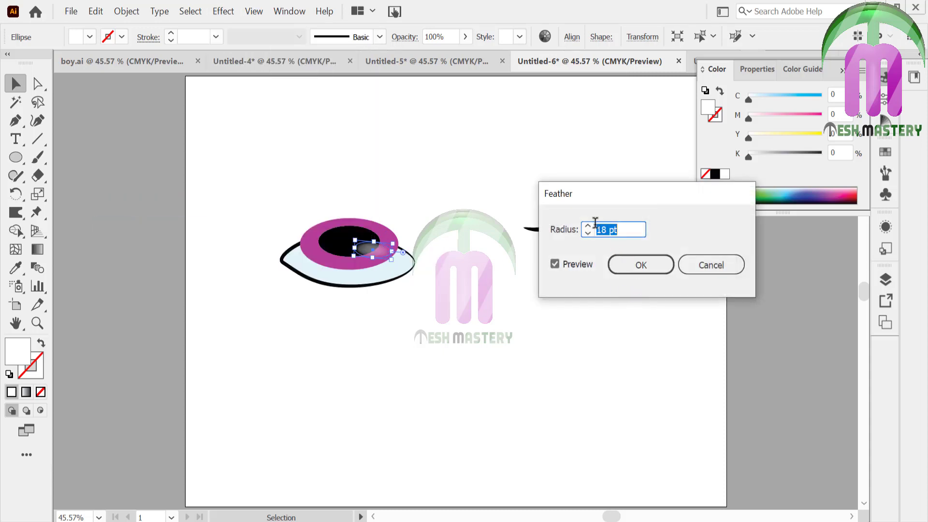
key(Down)
key(Down)
key(Down)
key(Down)
key(Down)
key(Down)
key(Down)
key(Down)
key(Down)
key(Down)
key(Down)
key(Down)
key(Up)
key(Up)
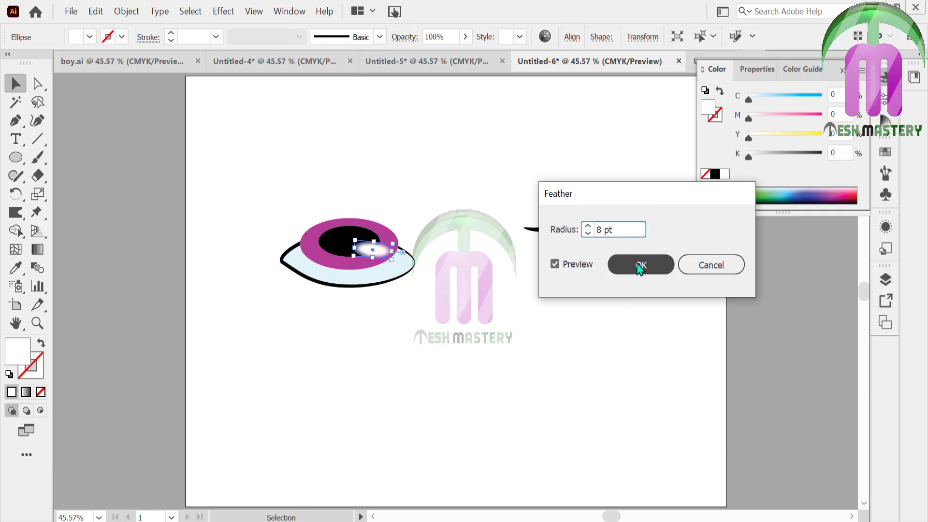
click(639, 265)
Trim the iris parts outside the eye outline with the Shape Builder.
drag(385, 280, 391, 284)
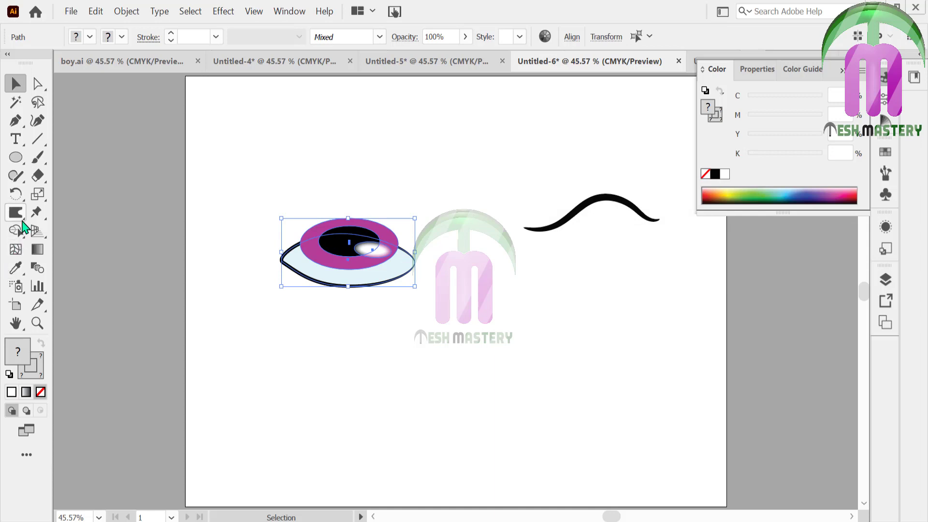
click(16, 231)
drag(369, 219, 383, 242)
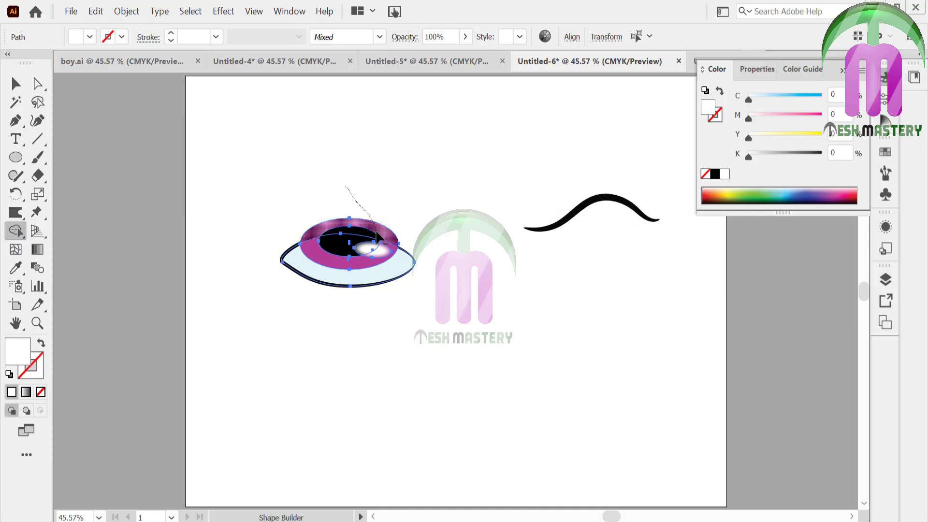
key(v)
click(164, 145)
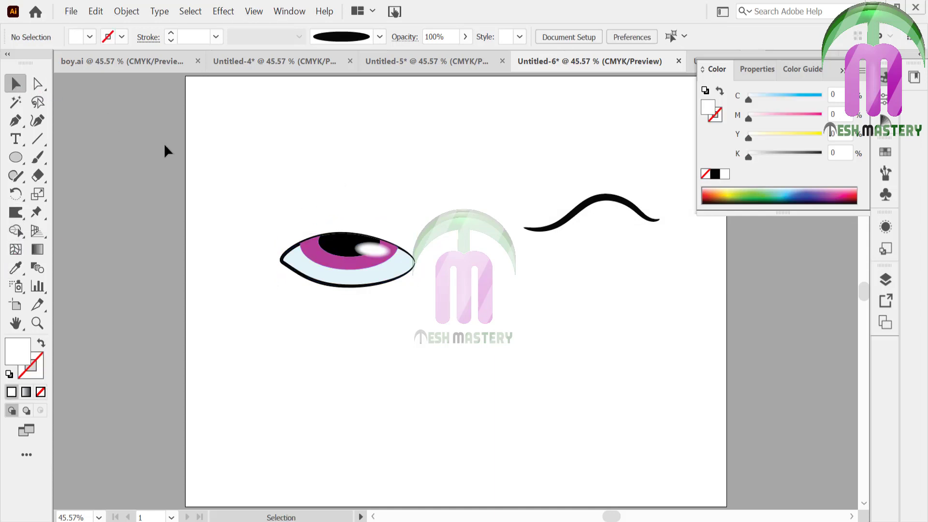
Nudge the highlight slightly up and left, then zoom in on the eye.
click(370, 244)
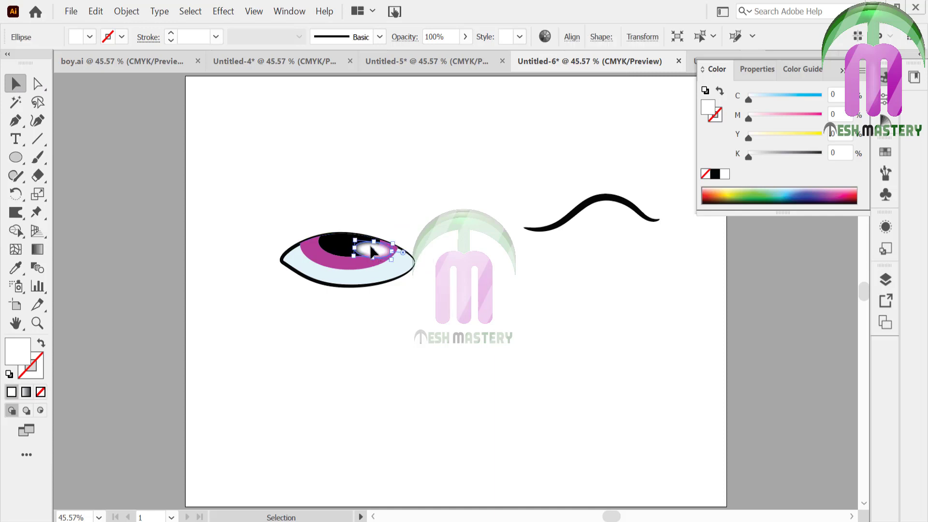
drag(370, 245, 368, 241)
click(371, 207)
key(z)
click(386, 279)
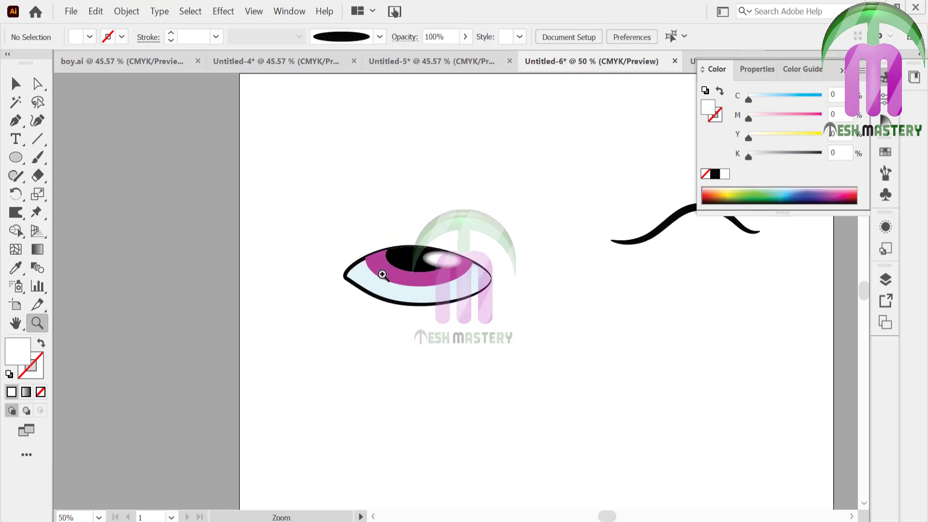
click(490, 295)
click(444, 292)
Draw a closed Pen-tool upper-lid shape that flicks out into a lash past the corner.
click(16, 120)
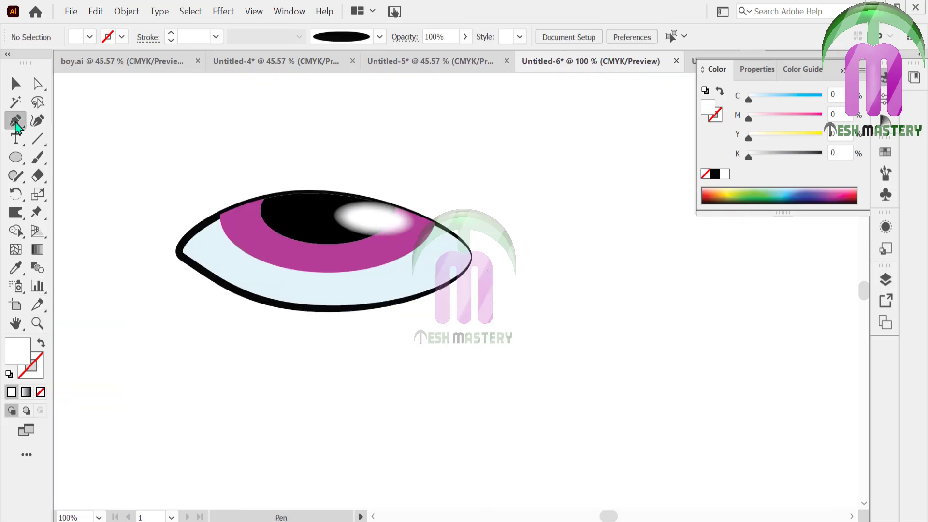
click(176, 252)
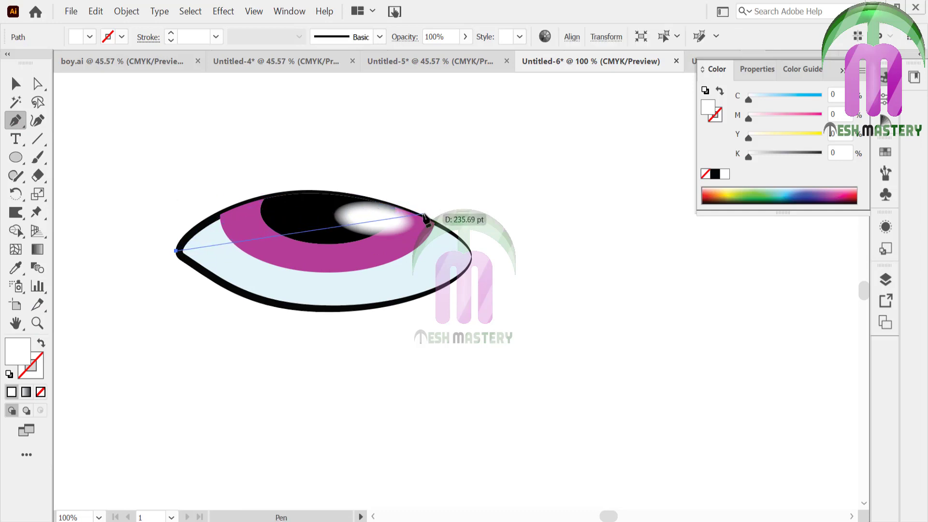
mouse_move(421, 217)
mouse_down()
mouse_move(539, 283)
mouse_move(597, 292)
mouse_up()
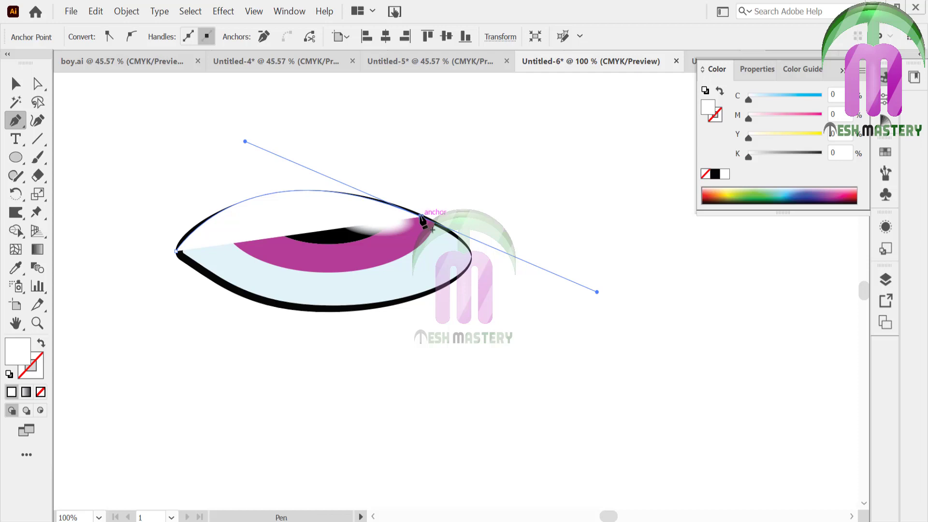
click(421, 217)
mouse_move(472, 256)
mouse_down()
mouse_move(472, 274)
mouse_move(473, 262)
mouse_move(545, 252)
mouse_up()
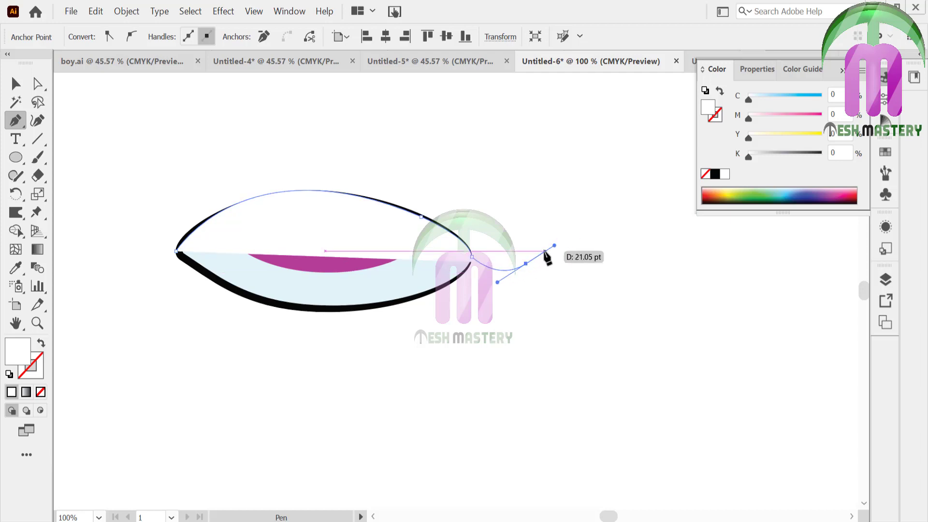
drag(472, 223, 451, 188)
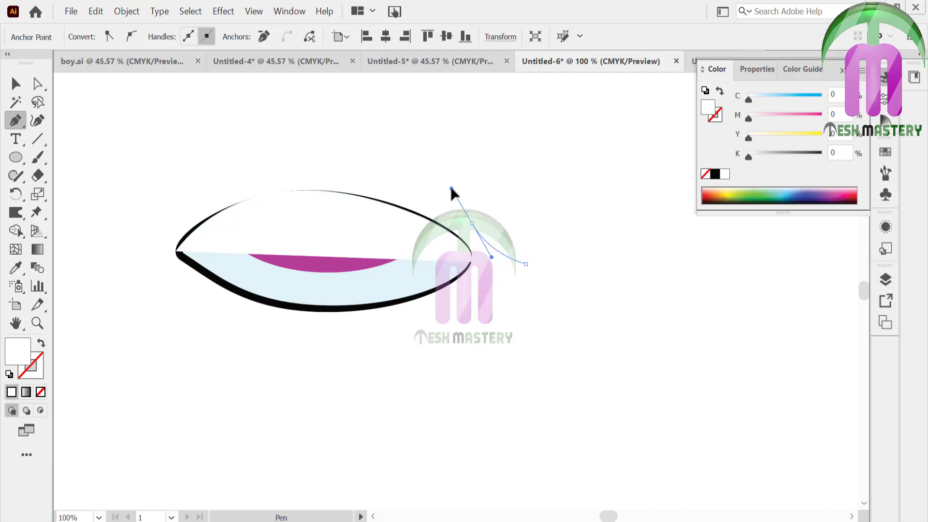
mouse_move(421, 217)
mouse_down()
mouse_move(434, 206)
mouse_move(104, 226)
mouse_up()
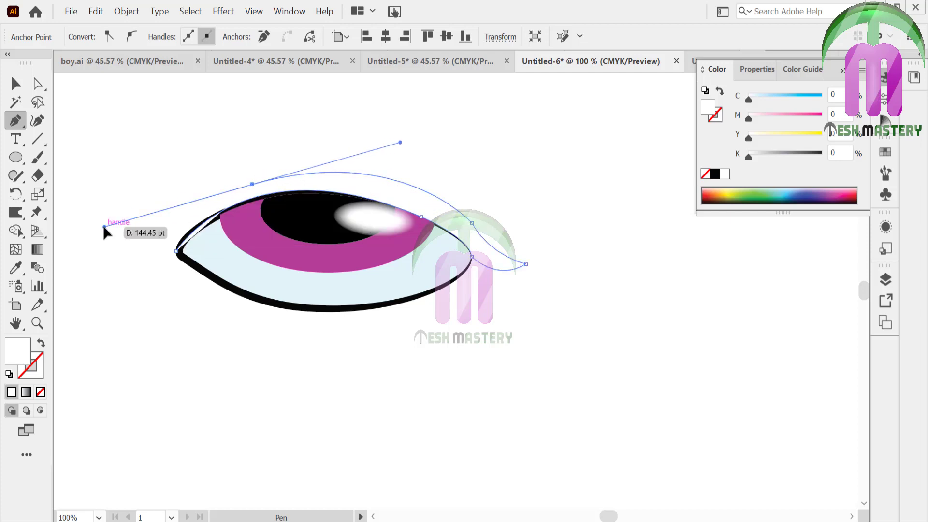
click(252, 184)
drag(176, 251, 173, 292)
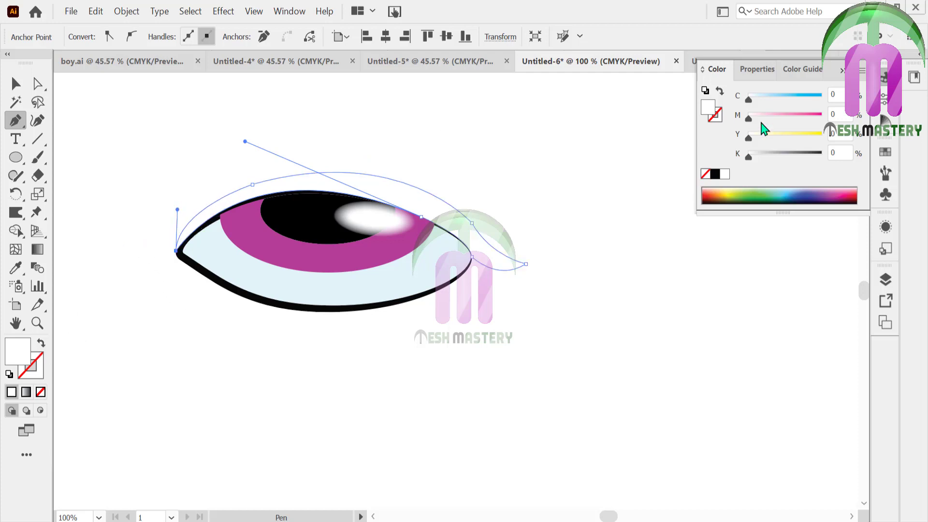
Fill the lash shape black with no stroke, then select the whole eye.
click(717, 175)
click(30, 382)
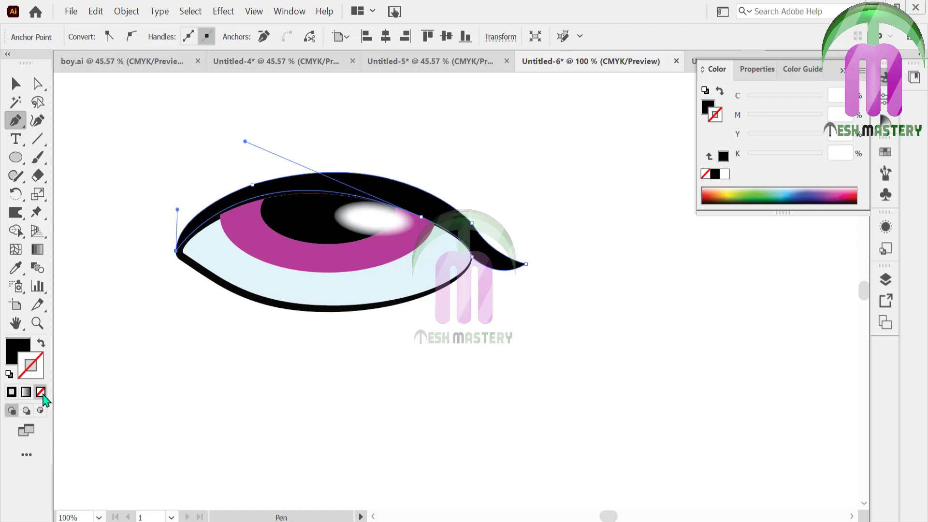
key(v)
click(107, 152)
mouse_move(140, 150)
mouse_down()
mouse_move(500, 425)
mouse_move(438, 369)
mouse_up()
Move the eye under the brow on the right and tilt it slightly.
key(ctrl+0)
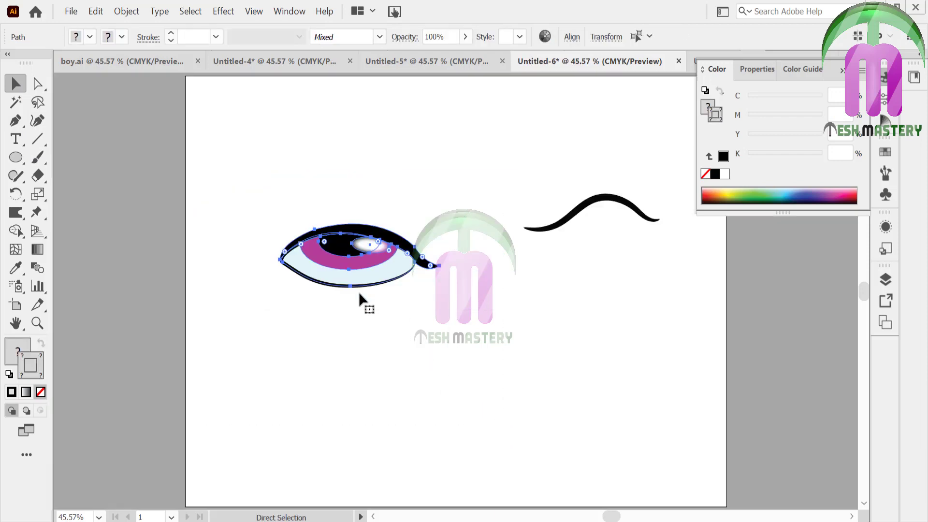
click(359, 293)
drag(351, 273, 614, 302)
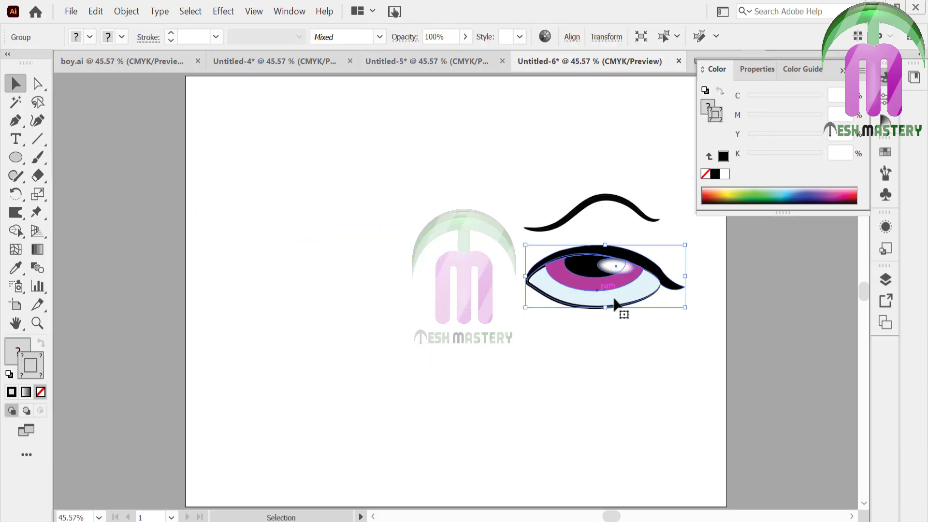
drag(691, 318, 677, 298)
click(677, 299)
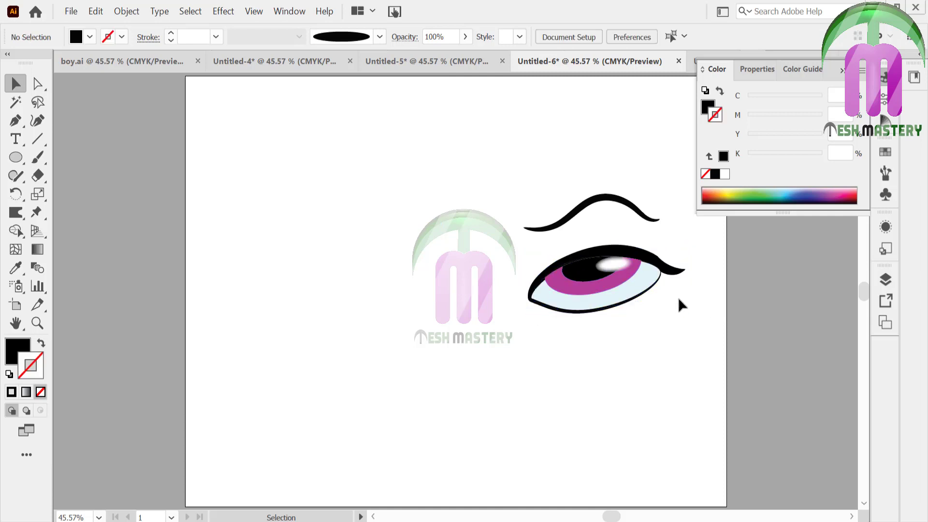
drag(603, 290, 603, 293)
Group eye and brow, reflect a copy, and place the mirrored copy on the left.
drag(482, 179, 620, 351)
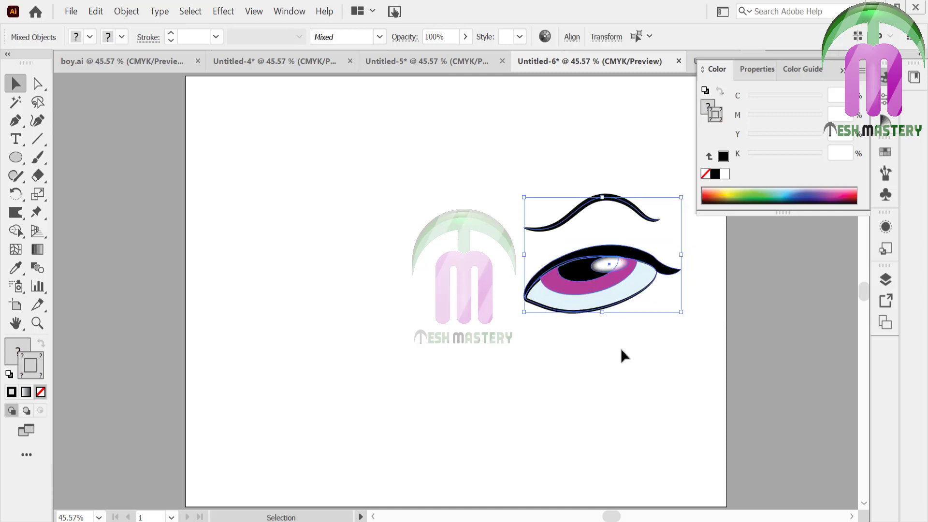
key(ctrl+g)
right_click(583, 313)
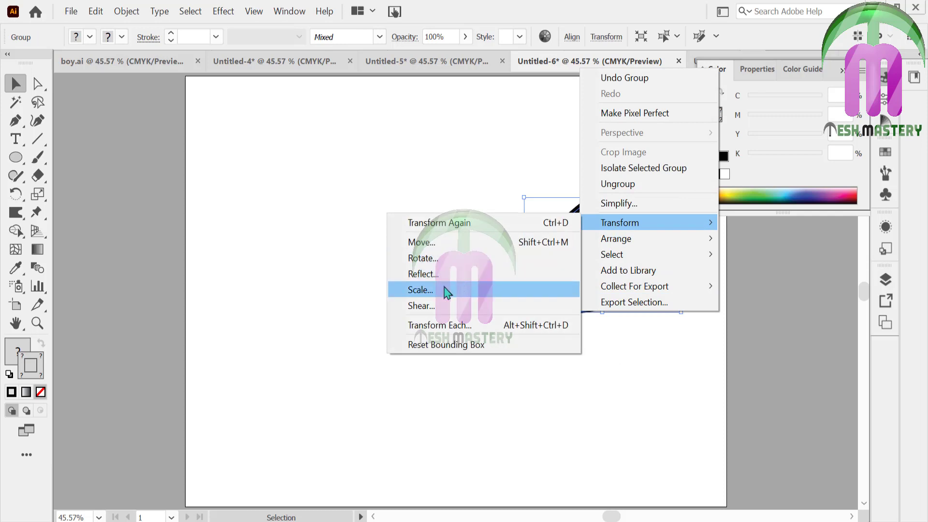
click(428, 275)
click(394, 362)
mouse_move(607, 294)
mouse_down()
mouse_move(346, 303)
mouse_move(354, 303)
mouse_up()
click(498, 180)
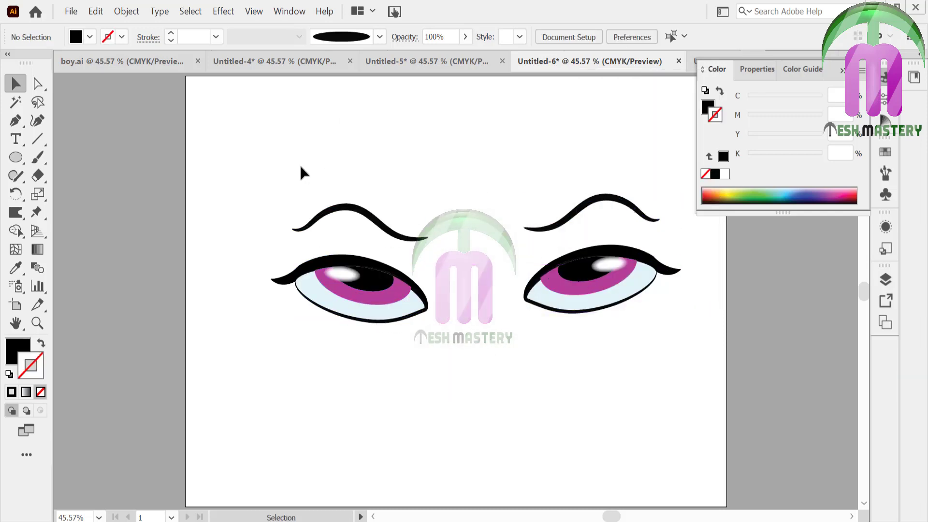
drag(301, 167, 710, 360)
click(435, 380)
Paint a pointed freehand eye outline with the Paintbrush and rotate it slightly.
click(865, 59)
click(37, 157)
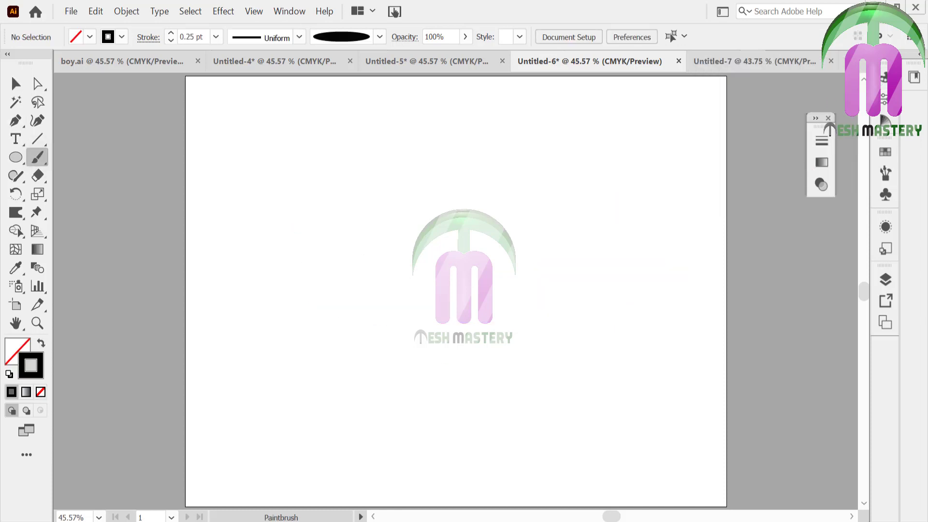
drag(368, 233, 462, 169)
drag(375, 240, 374, 236)
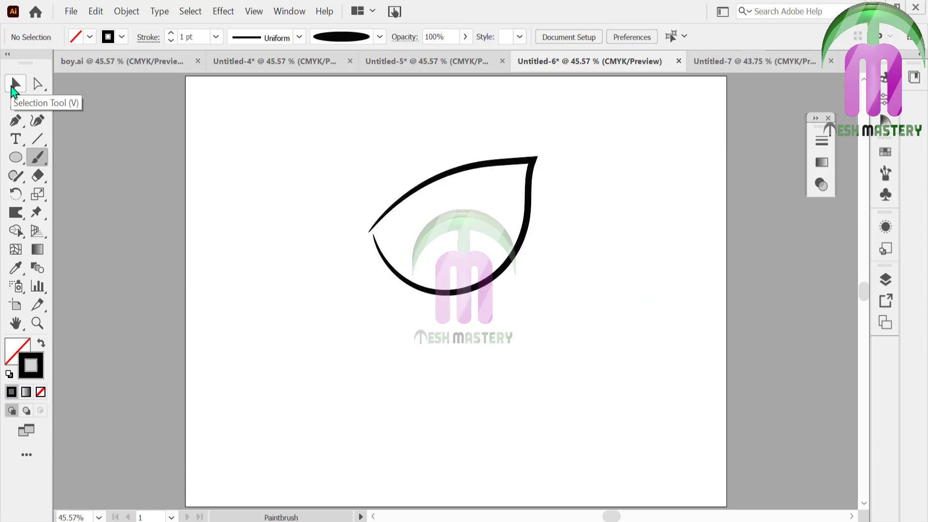
click(15, 85)
click(516, 265)
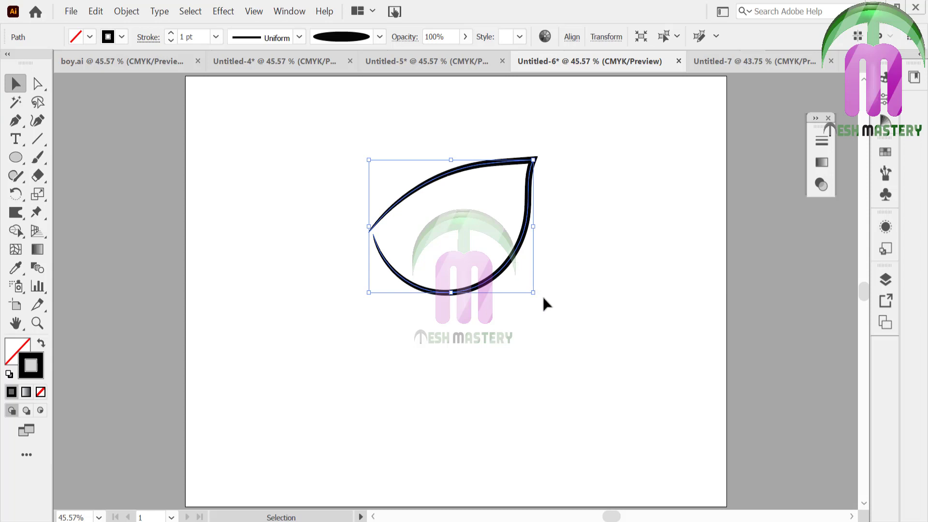
drag(538, 297, 503, 313)
Fill the new eye outline with pale grey.
double_click(17, 347)
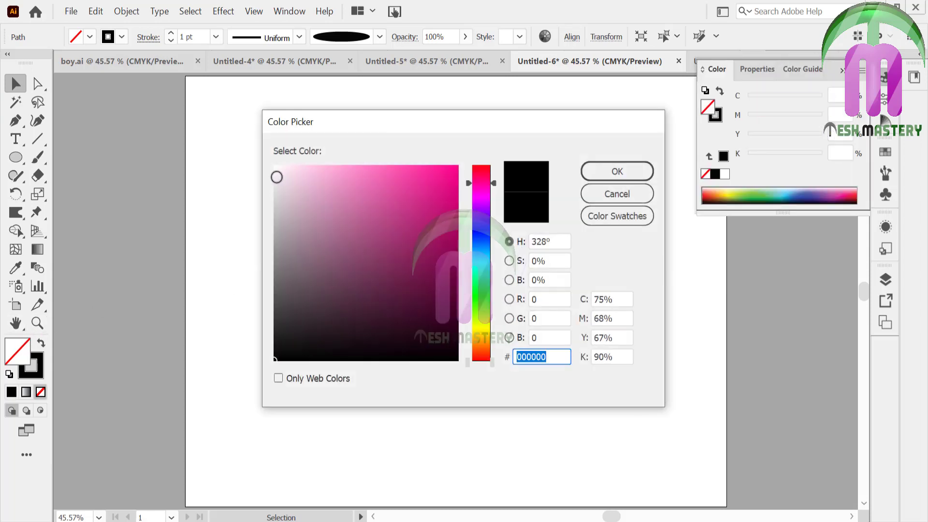
click(274, 174)
key(Escape)
click(217, 193)
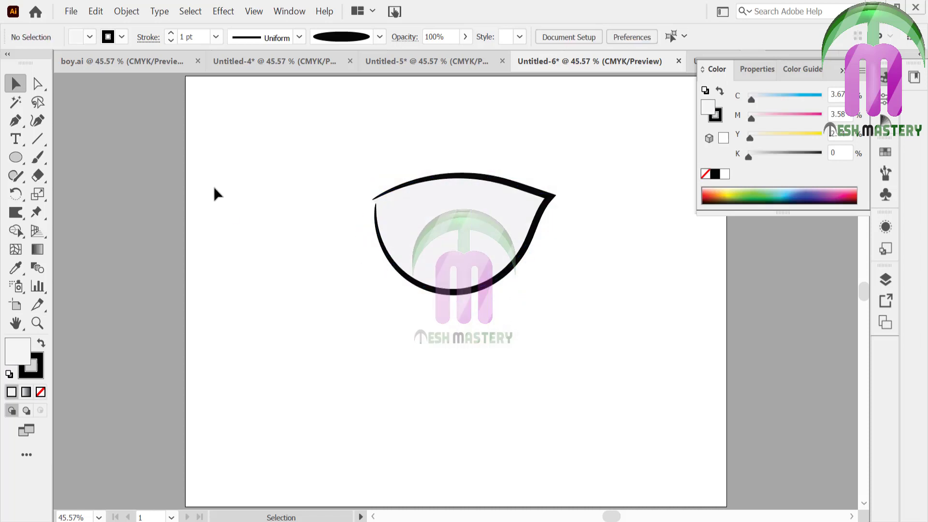
click(842, 71)
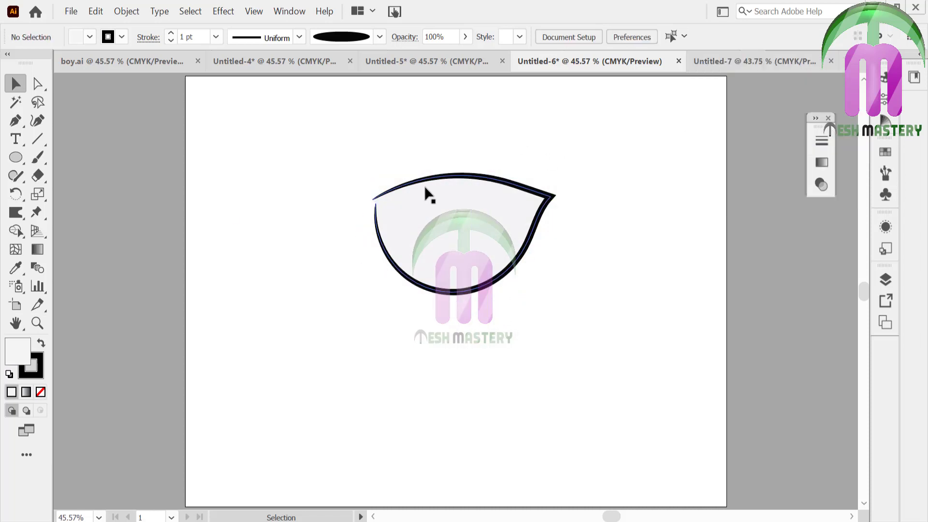
Draw an iris circle filled dark teal #044554 and position it on the eye.
click(16, 157)
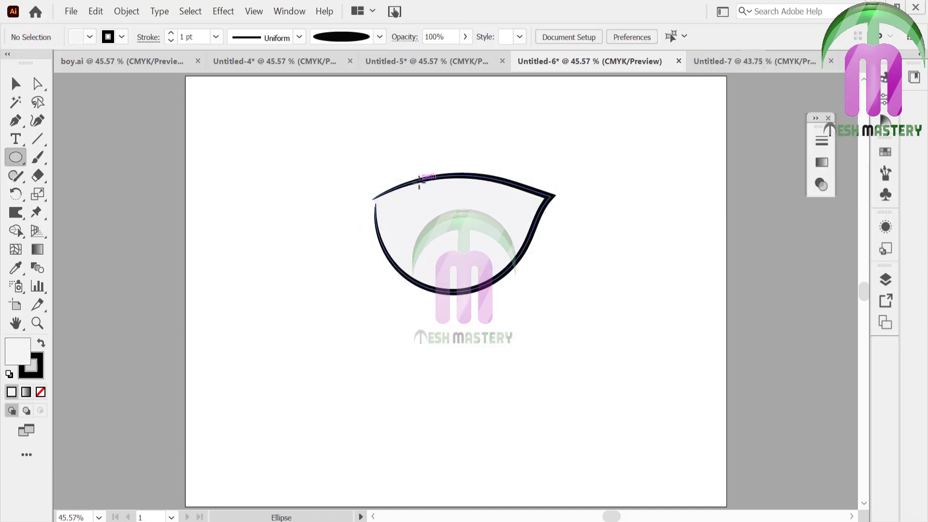
mouse_move(404, 148)
mouse_down()
mouse_move(501, 223)
mouse_move(514, 252)
mouse_up()
double_click(25, 348)
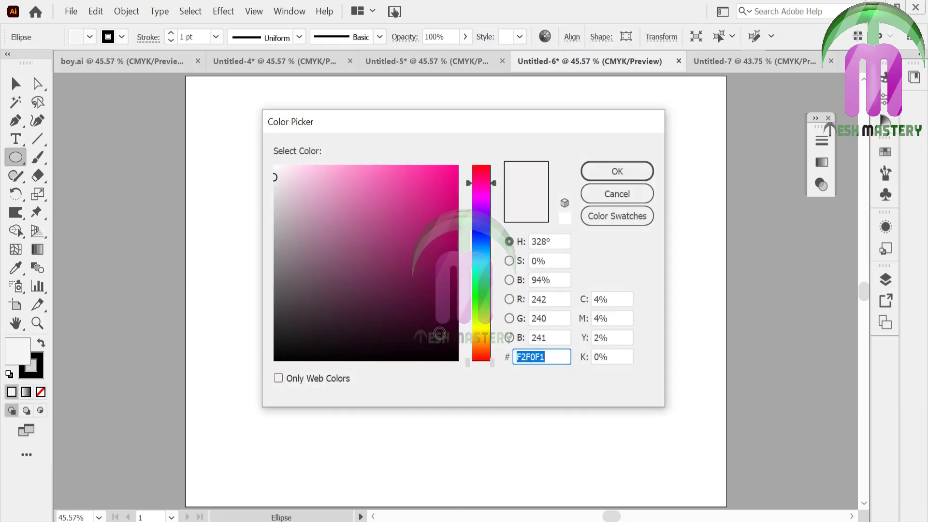
mouse_move(481, 213)
mouse_down()
mouse_move(469, 259)
mouse_move(489, 230)
mouse_move(482, 256)
mouse_up()
click(450, 297)
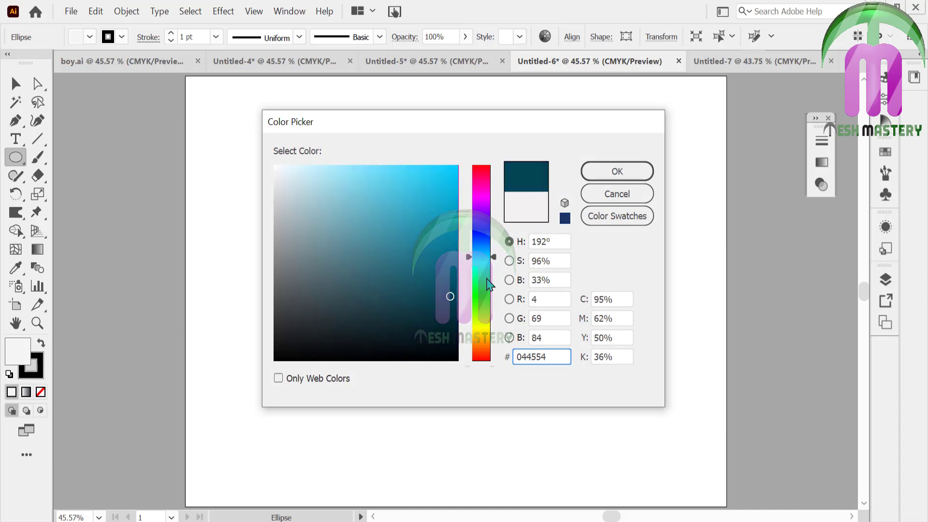
click(616, 171)
click(15, 84)
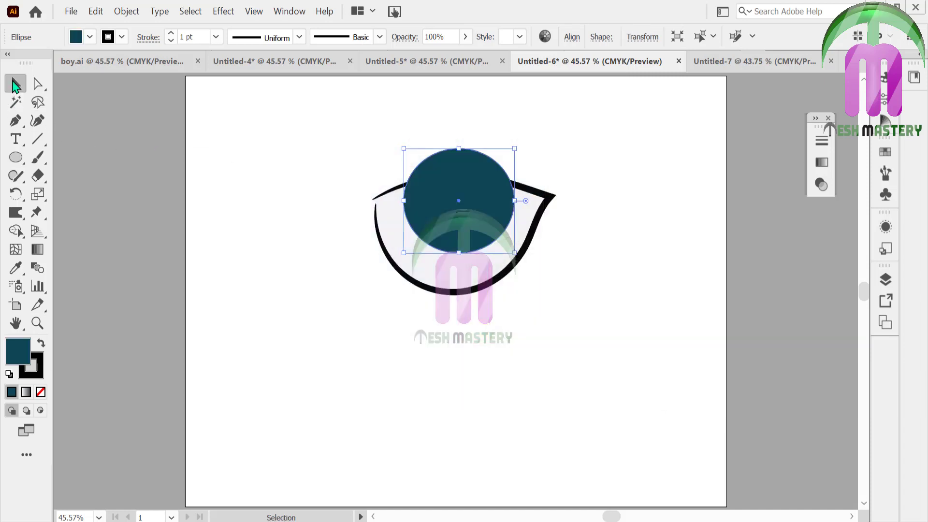
mouse_move(430, 208)
mouse_down()
mouse_move(421, 216)
mouse_move(601, 208)
mouse_up()
Make a smaller black, stroke-free pupil circle and centre it inside the teal iris.
drag(686, 253, 667, 238)
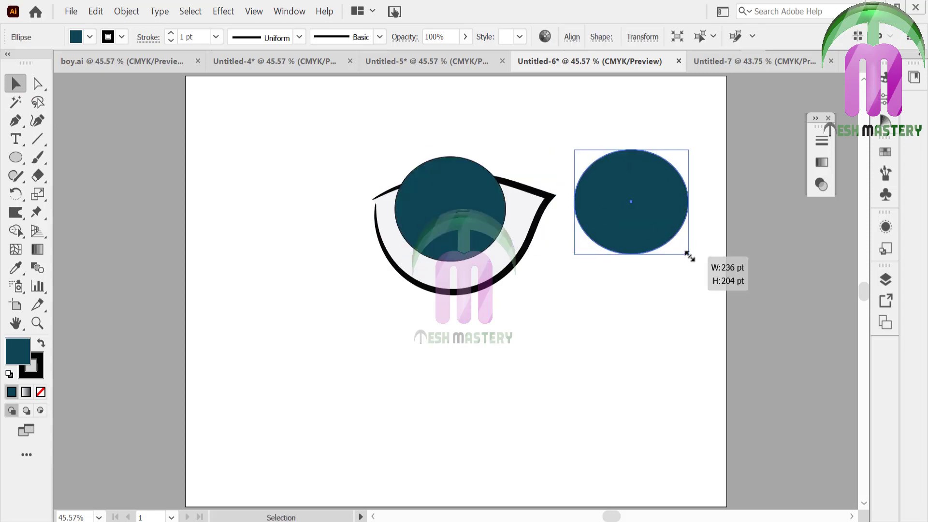
click(39, 344)
click(39, 391)
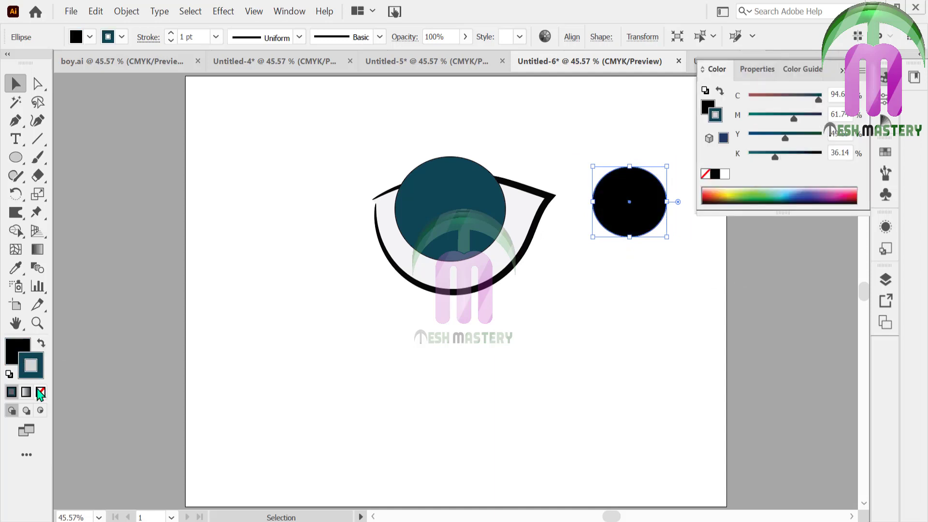
click(167, 379)
drag(646, 209, 472, 203)
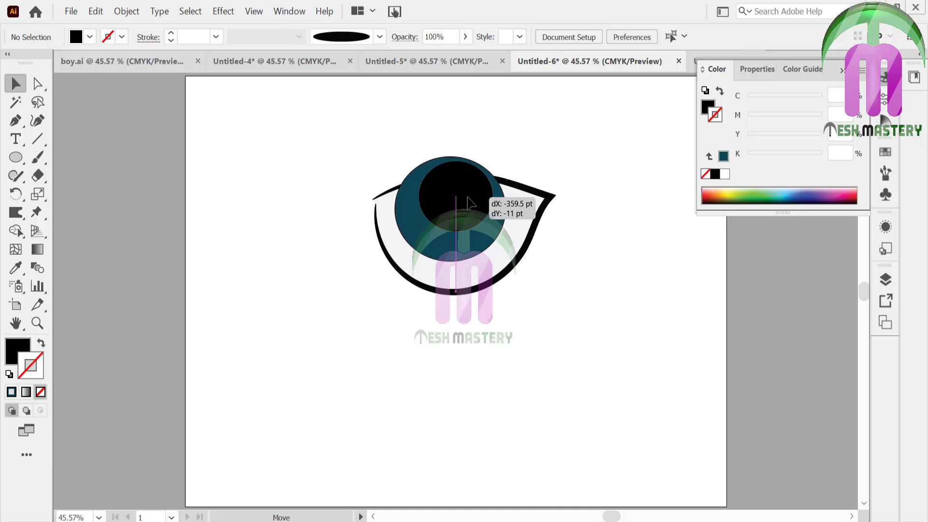
drag(471, 203, 469, 169)
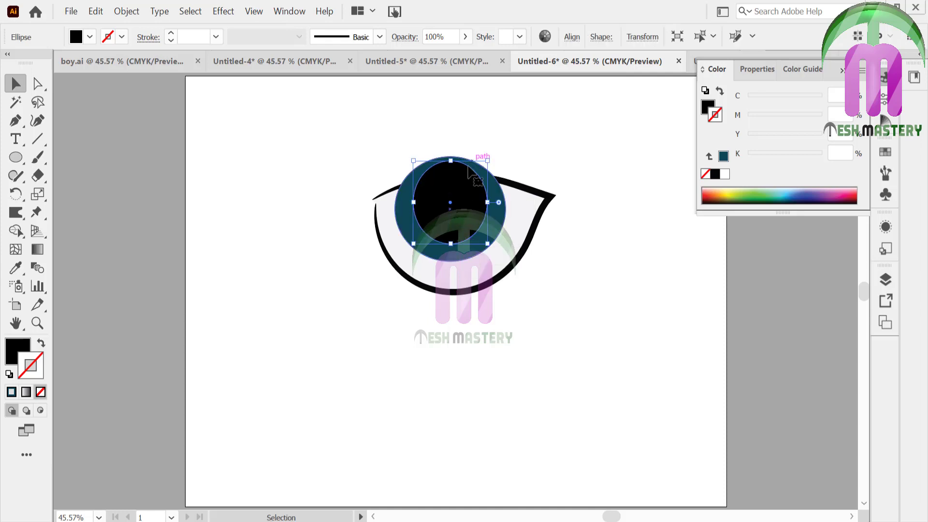
click(498, 150)
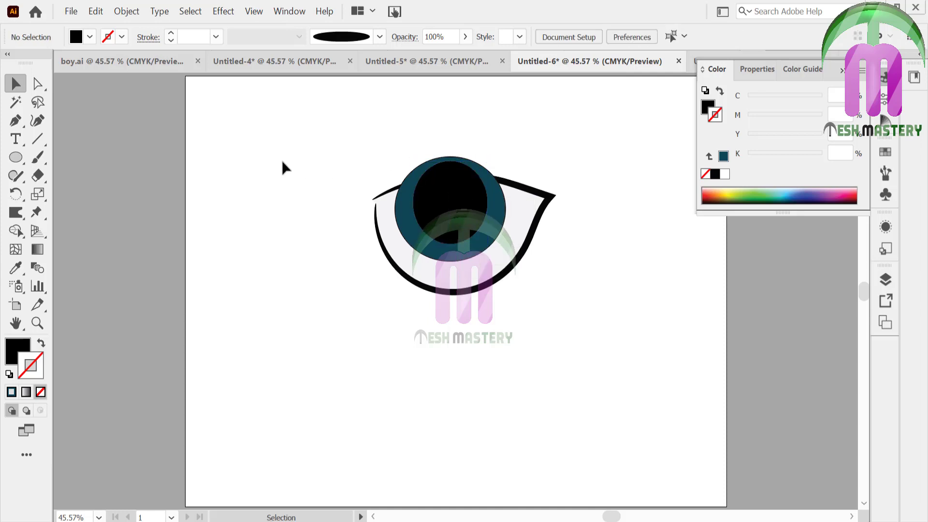
click(16, 157)
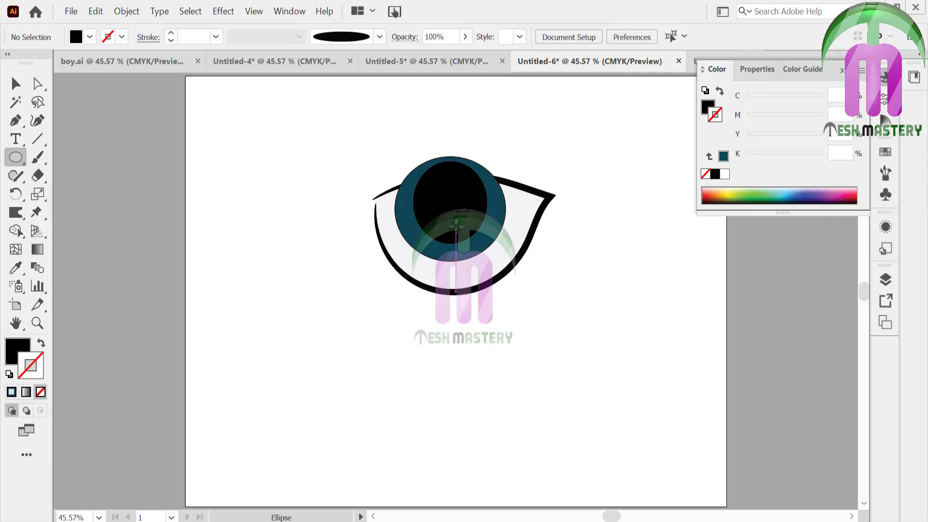
Draw two small white, stroke-free catchlight circles on the pupil.
drag(456, 225, 472, 242)
click(725, 175)
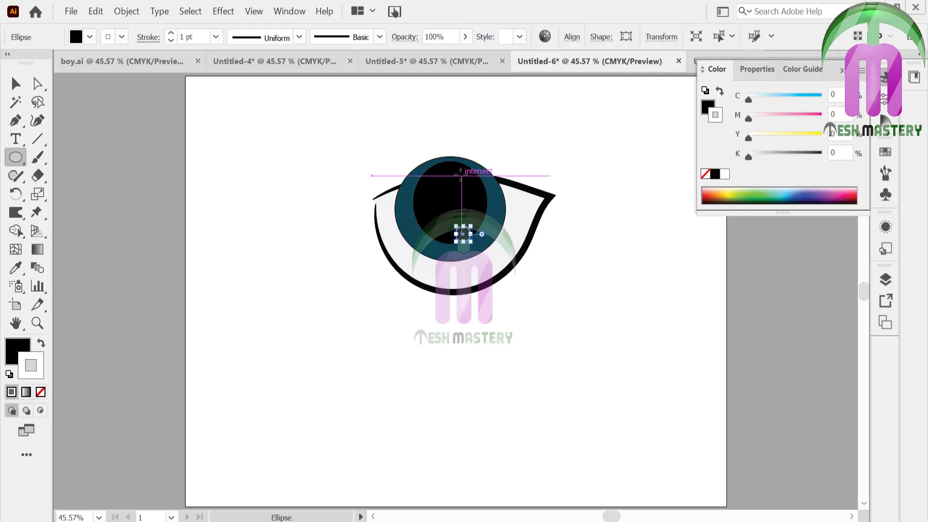
click(41, 343)
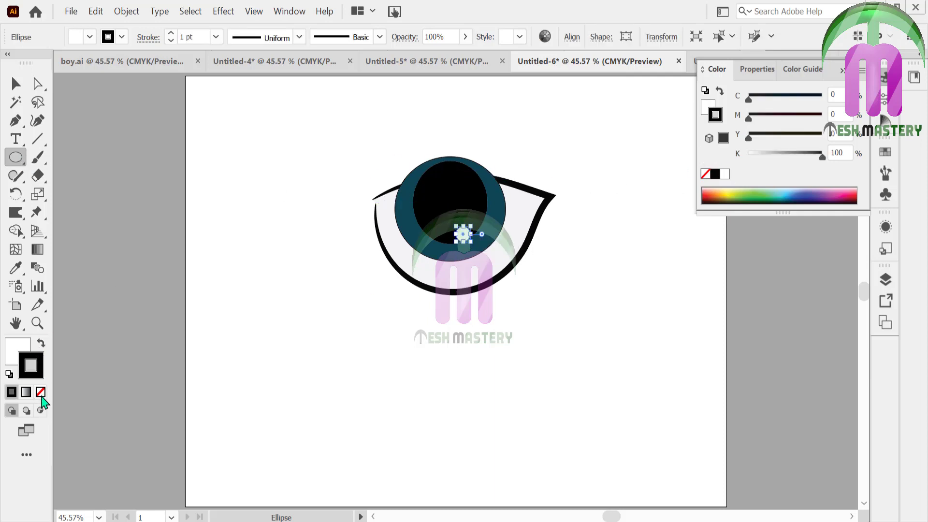
click(40, 391)
click(18, 350)
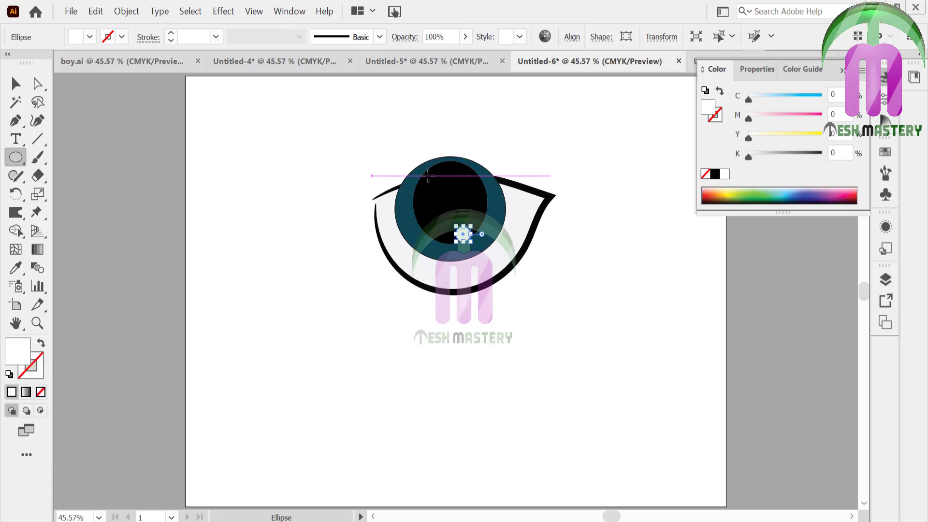
drag(424, 182, 450, 210)
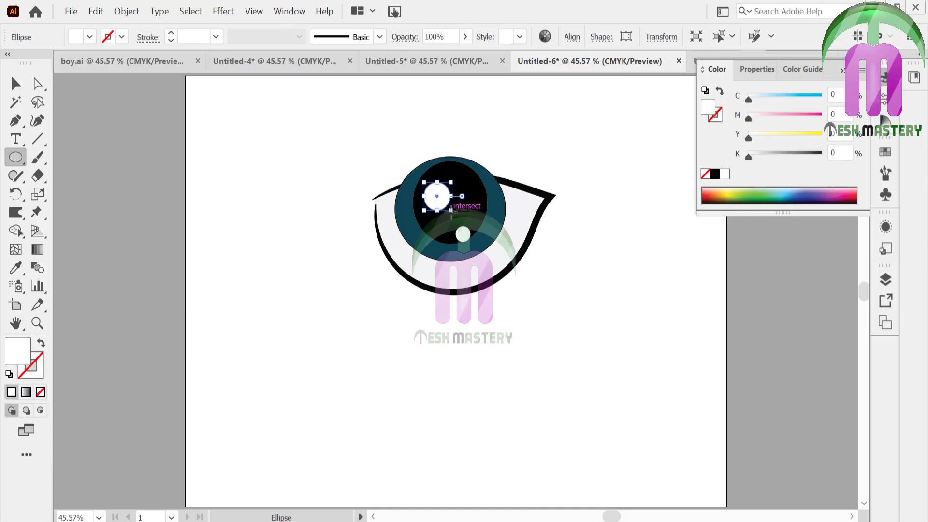
Brush curved black strokes along the lower white of the eye.
click(16, 83)
drag(333, 142, 553, 336)
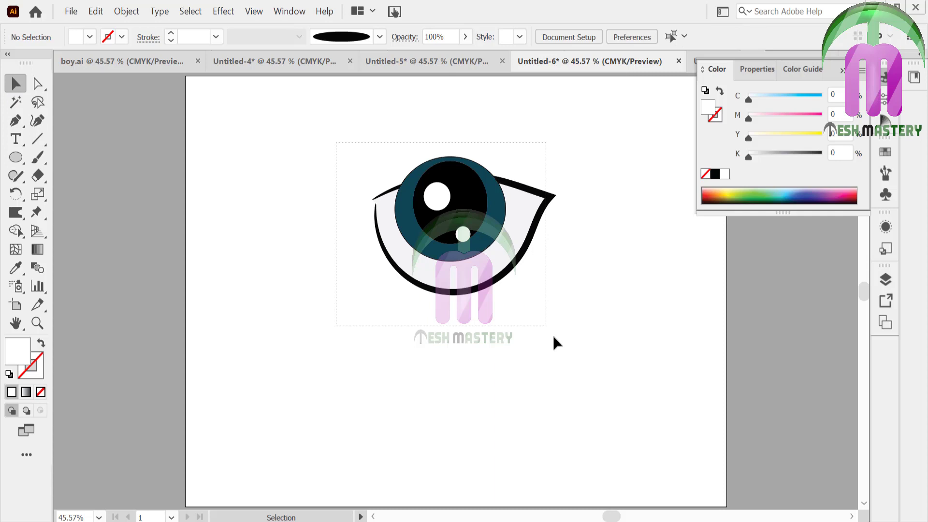
click(117, 242)
click(39, 158)
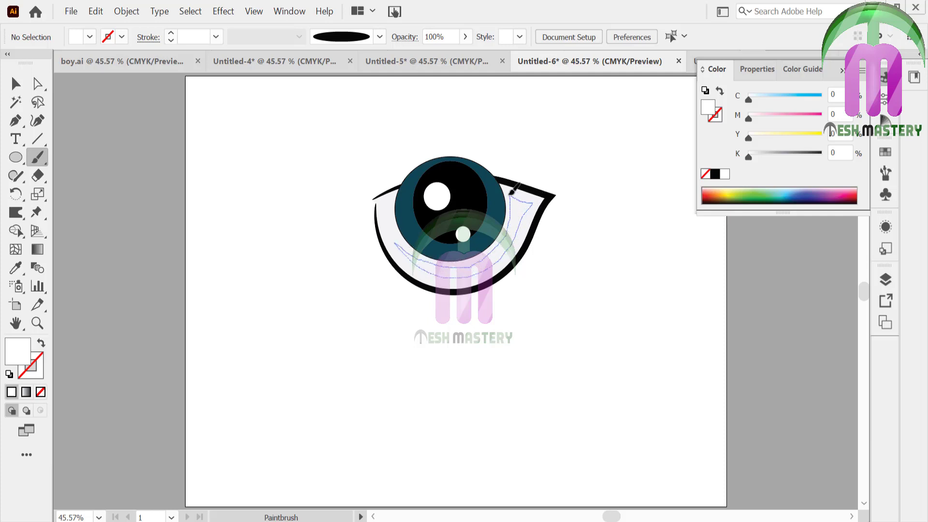
drag(517, 195, 515, 196)
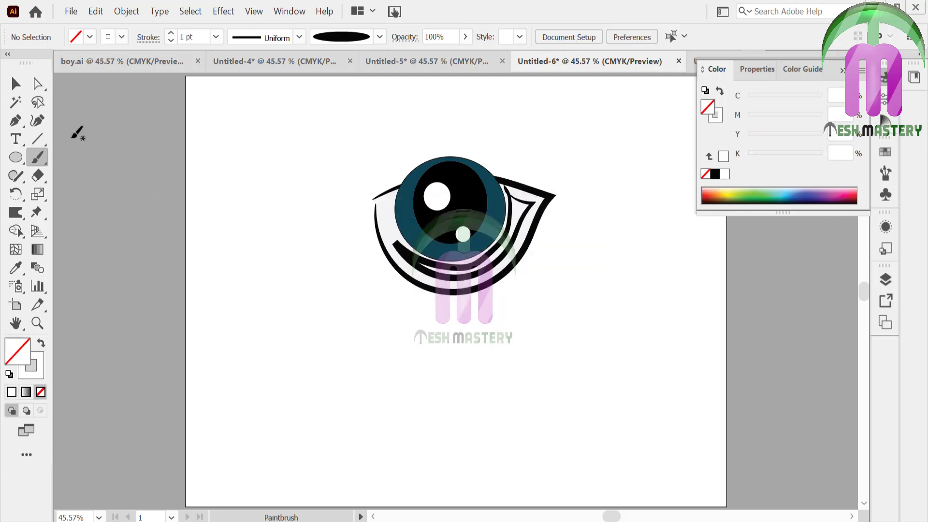
Give the brushed crescent a yellow fill and no stroke.
click(15, 84)
click(476, 273)
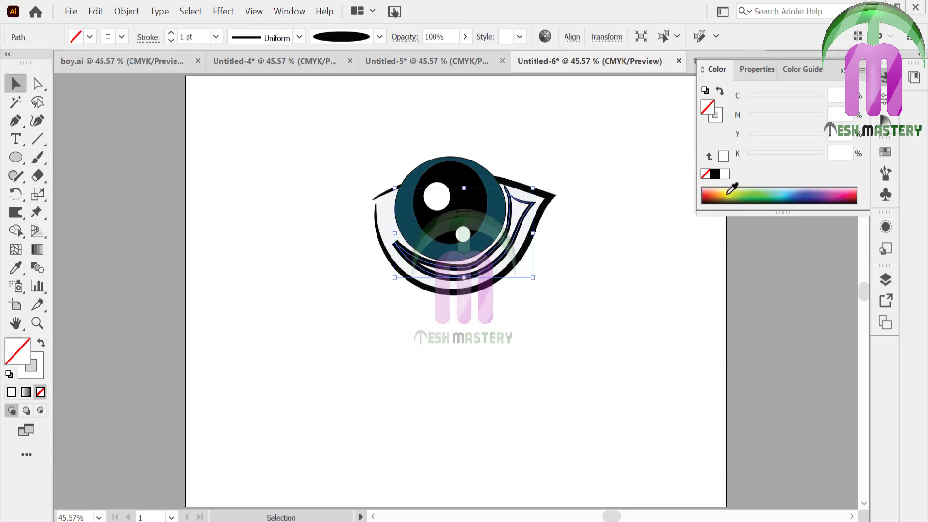
click(729, 191)
click(38, 372)
click(41, 392)
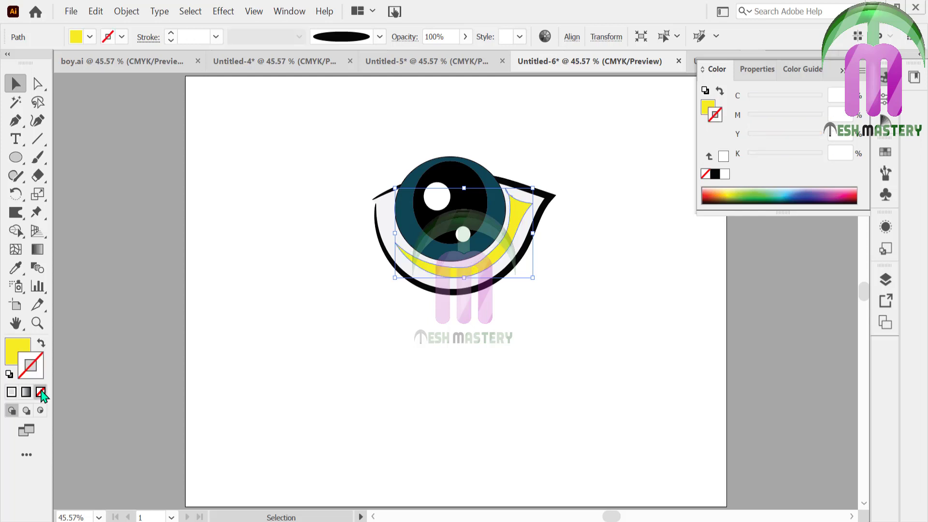
click(99, 342)
Apply a Stylize > Feather effect of 12 pt to the yellow crescent.
click(482, 274)
click(224, 11)
mouse_move(239, 209)
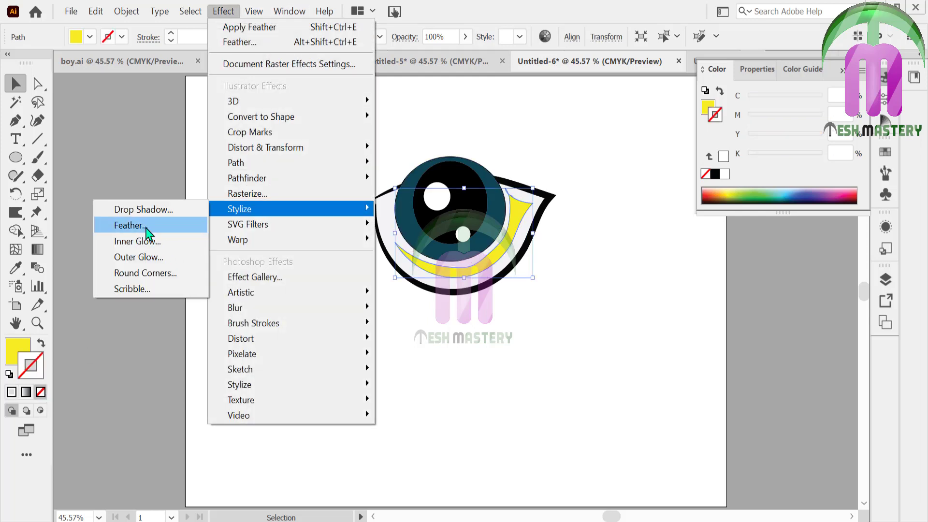
click(145, 226)
click(588, 226)
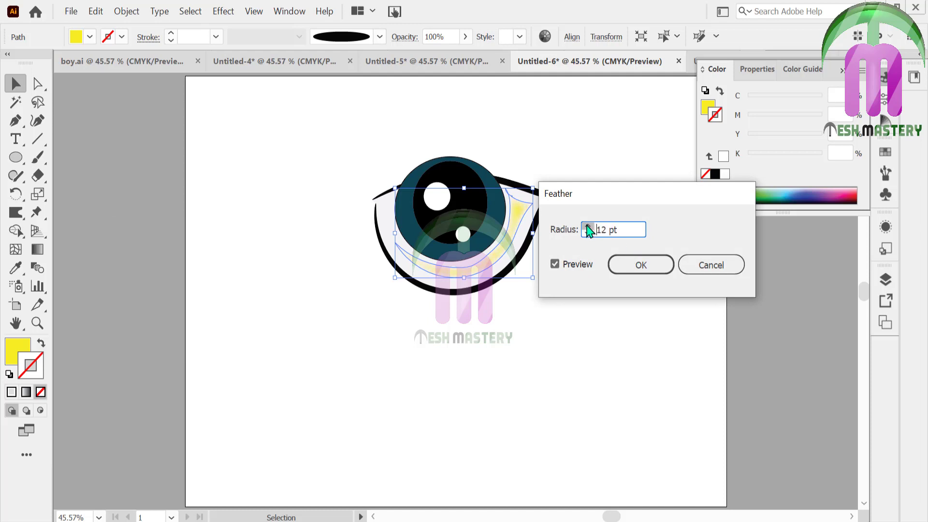
click(629, 265)
Move the yellow glow lower along the eye white and enlarge it.
click(570, 155)
drag(506, 231, 505, 235)
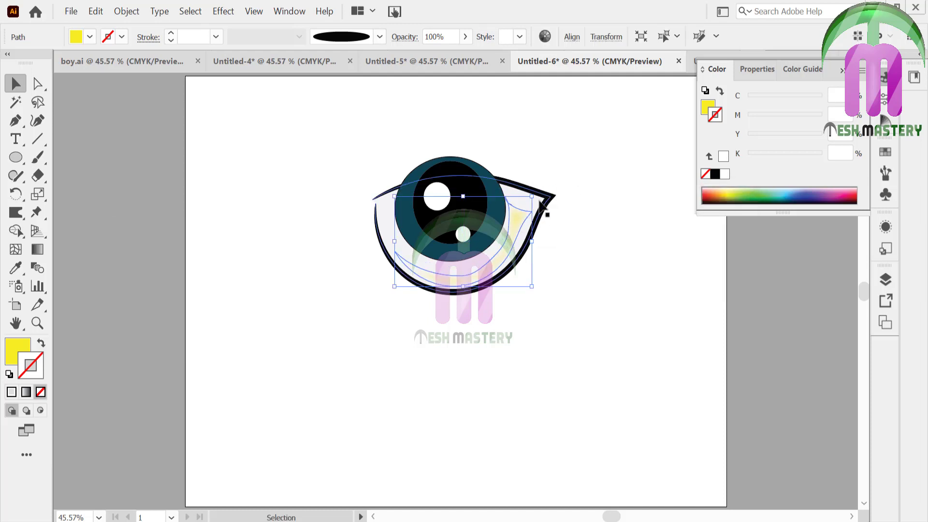
drag(532, 198, 546, 181)
click(563, 161)
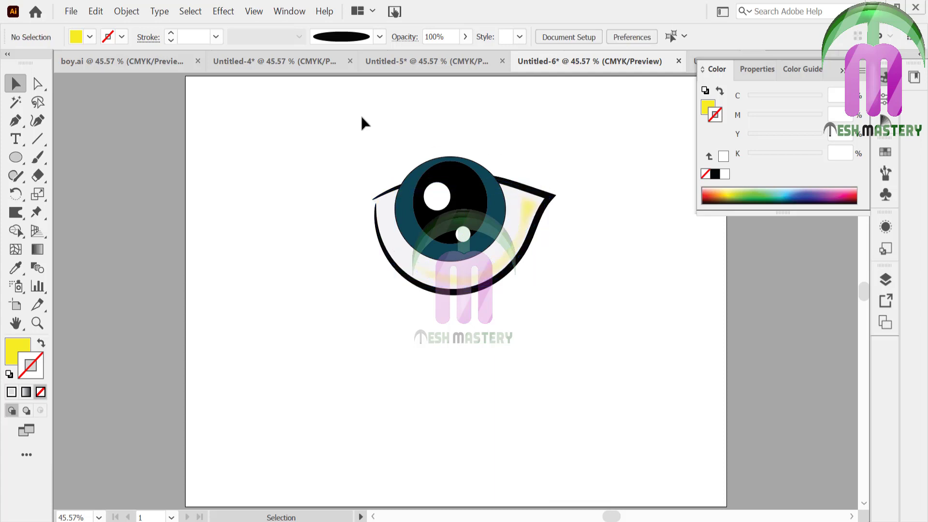
Use Shape Builder to delete the iris and pupil pieces above the upper eyelid.
drag(363, 123, 563, 293)
key(shift+m)
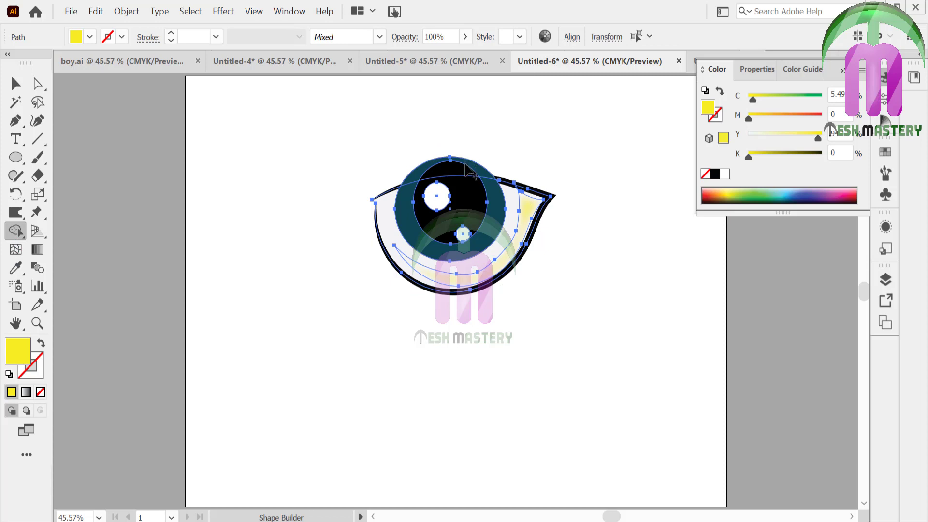
alt+click(467, 168)
alt+click(465, 167)
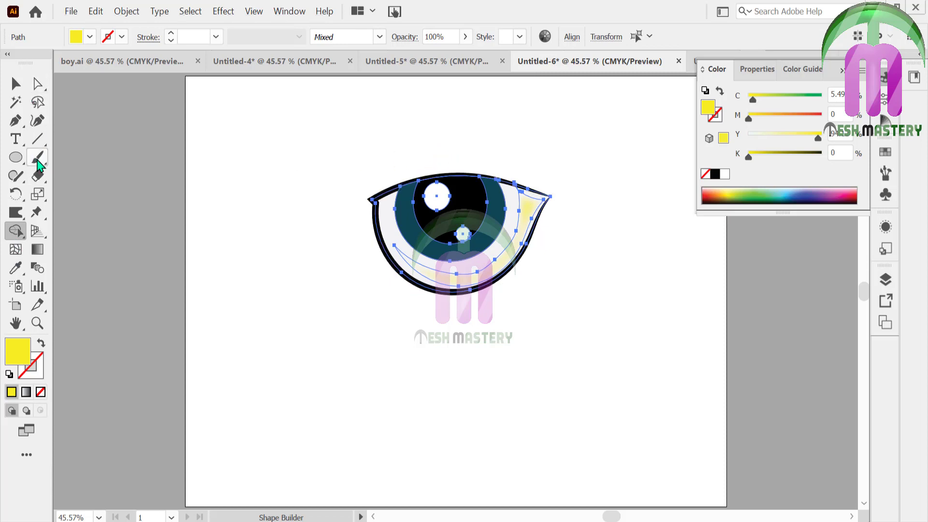
Erase the stray tip at the eye outline's left corner with the Eraser.
click(37, 175)
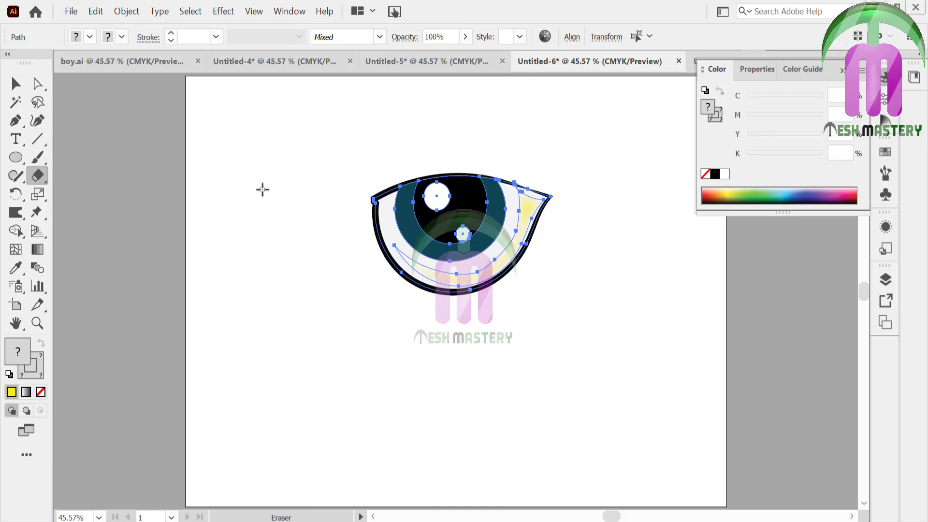
key(v)
click(173, 152)
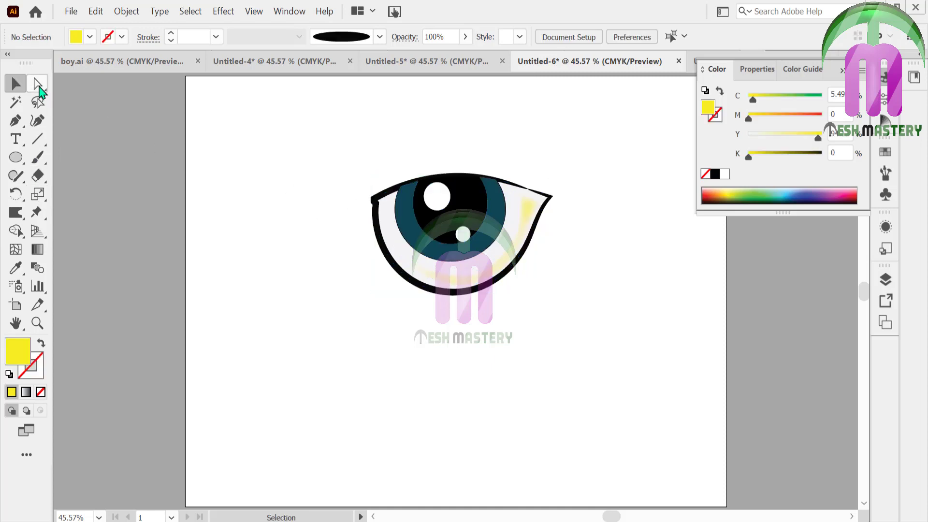
click(43, 177)
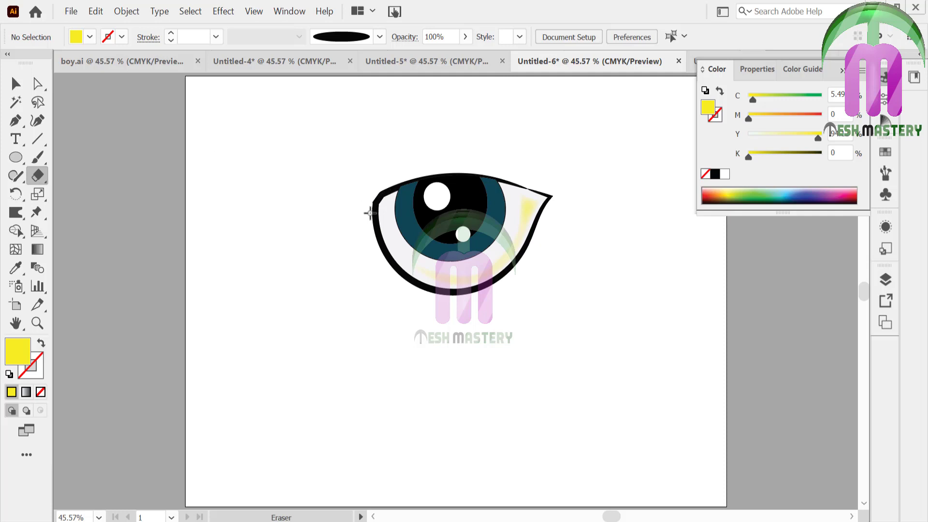
key(v)
click(842, 70)
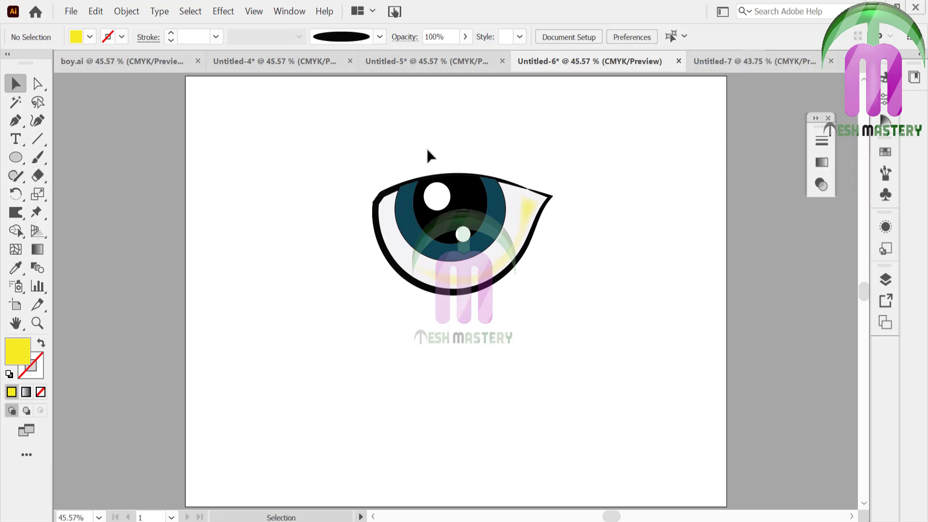
Paint a black eyelash at the eye's upper outer corner and duplicate it beside itself.
click(34, 160)
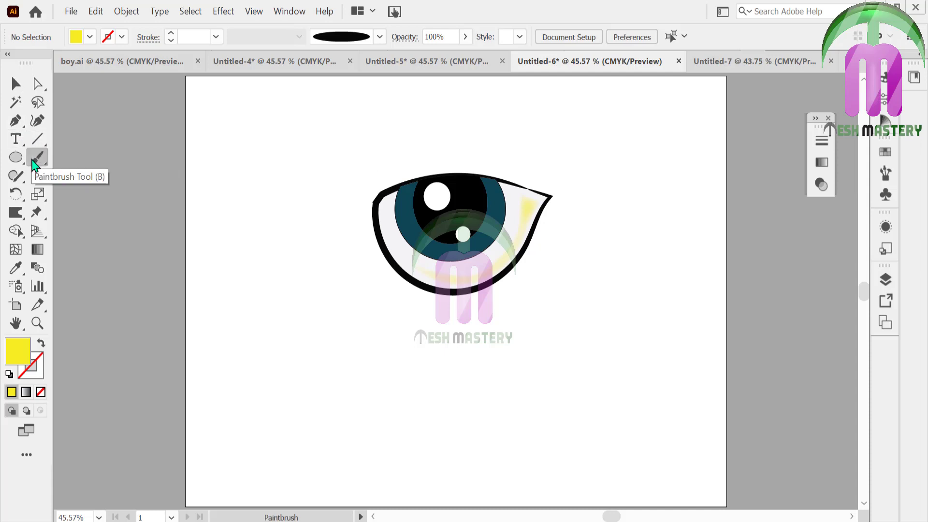
key(shift+x)
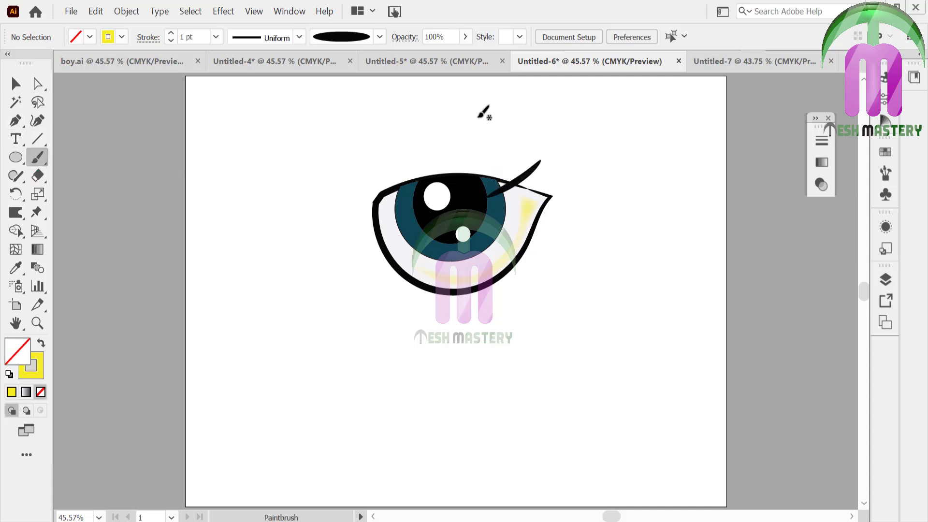
key(v)
mouse_move(489, 196)
mouse_down()
mouse_move(539, 161)
mouse_move(551, 179)
mouse_up()
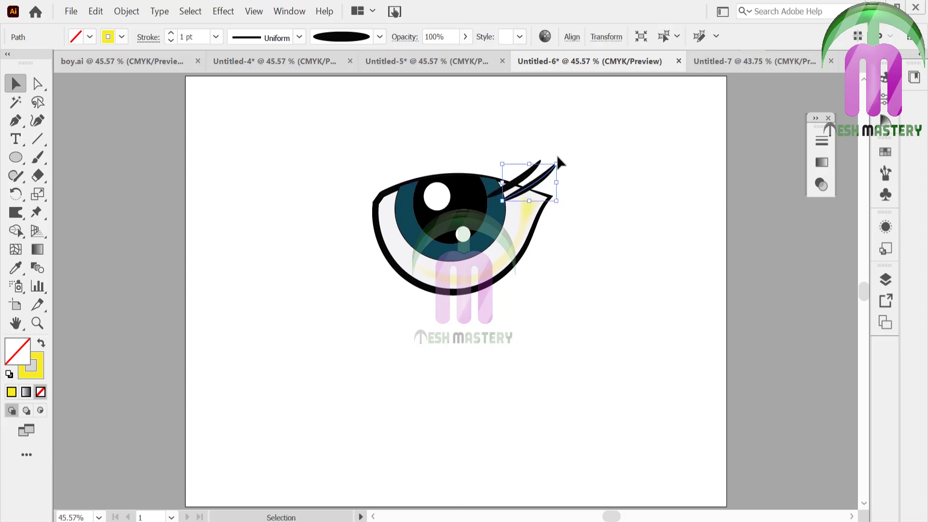
drag(530, 190, 557, 195)
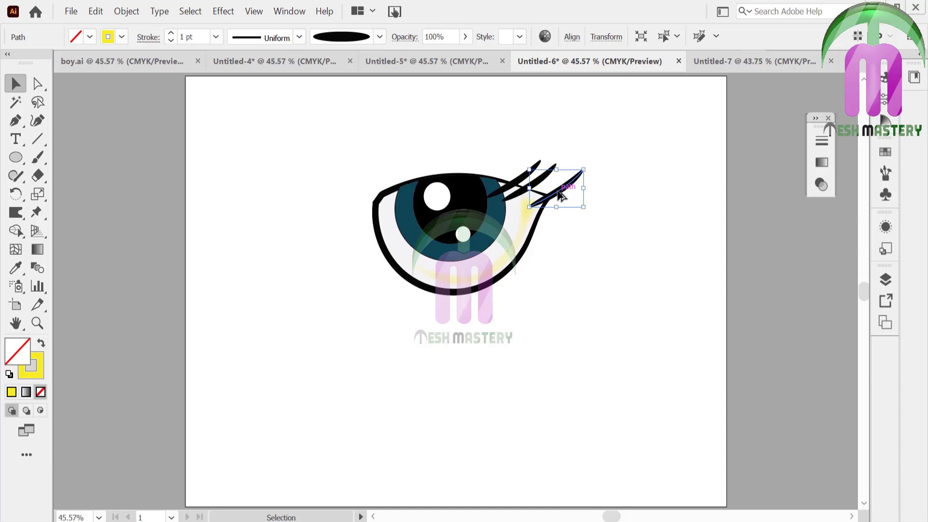
drag(561, 195, 541, 193)
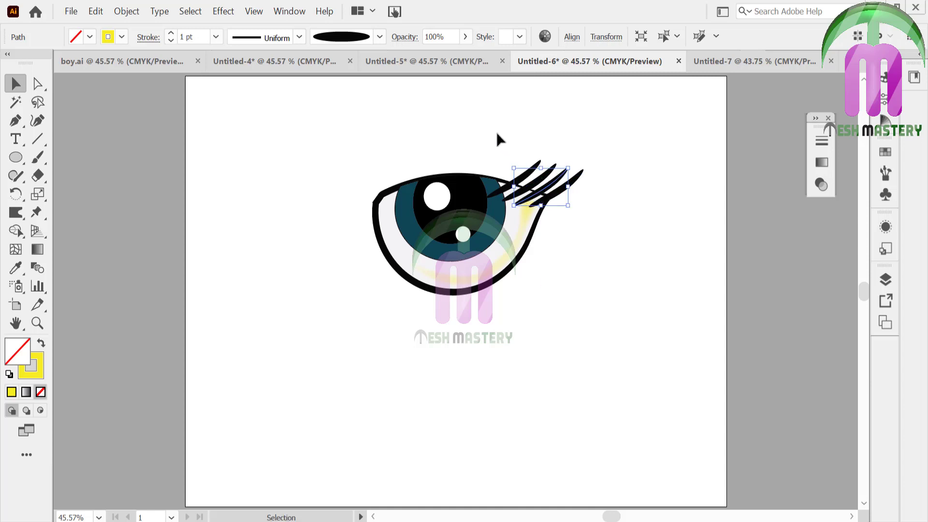
Send all the eyelashes behind the eye outline.
drag(584, 160, 590, 172)
right_click(590, 172)
mouse_move(628, 392)
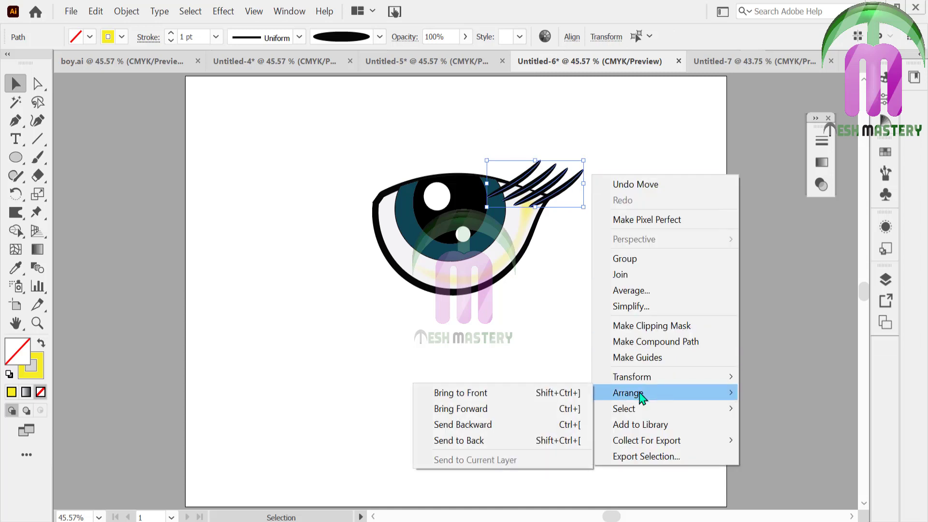
click(481, 440)
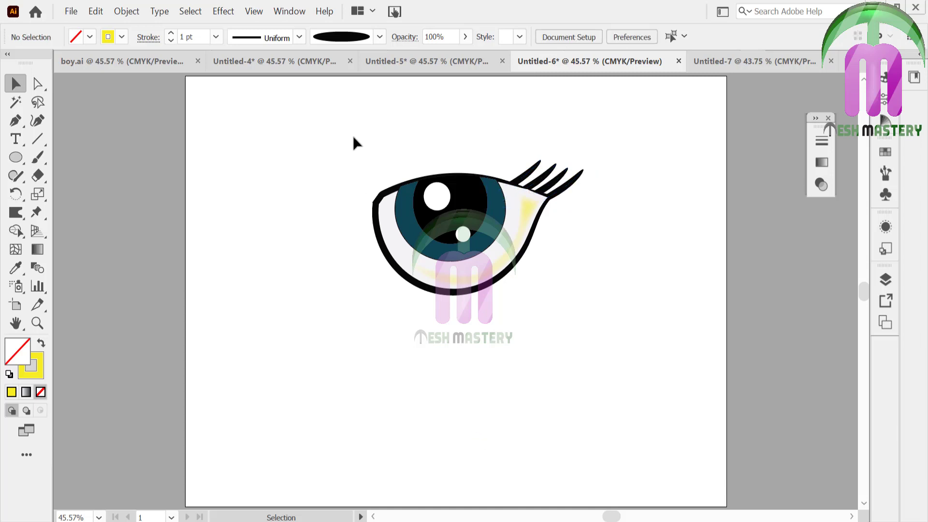
click(37, 157)
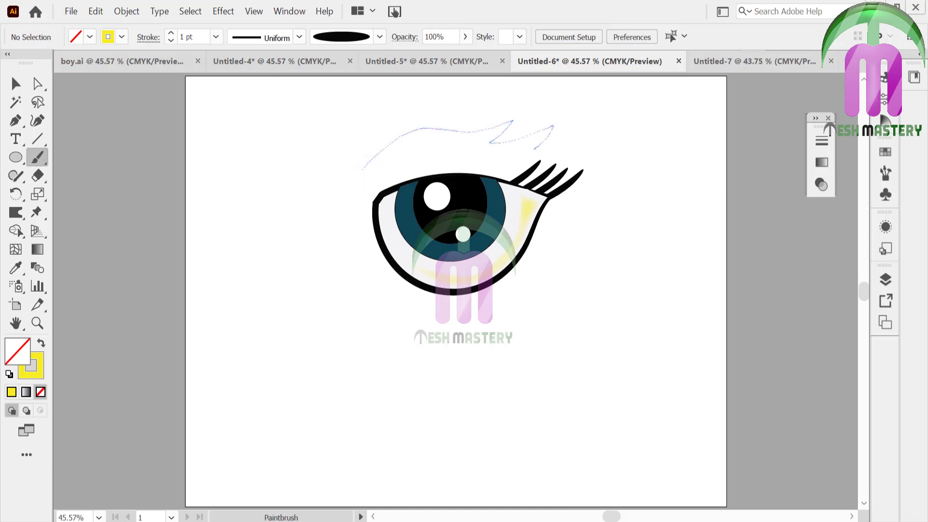
Paint an arched brow above the eye, then group and reposition the eye artwork.
drag(535, 147, 611, 171)
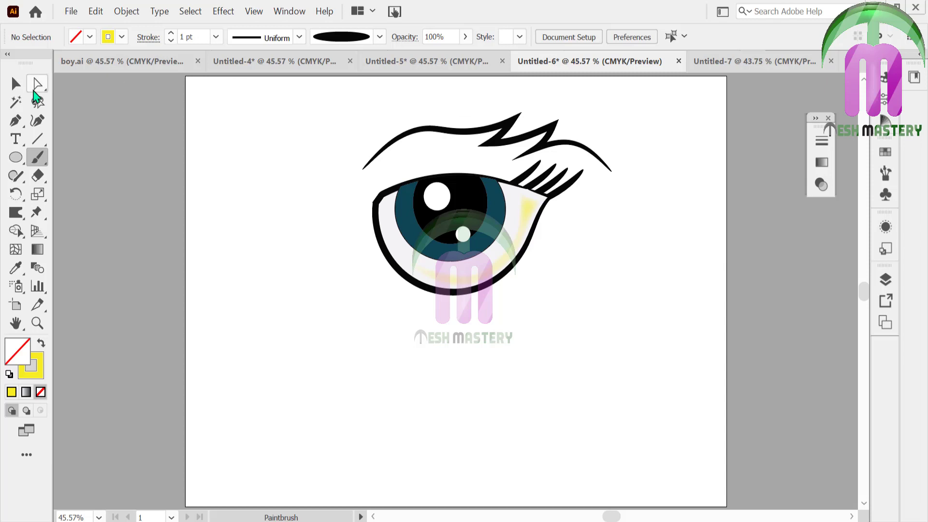
click(15, 83)
drag(317, 108, 572, 329)
key(ctrl+g)
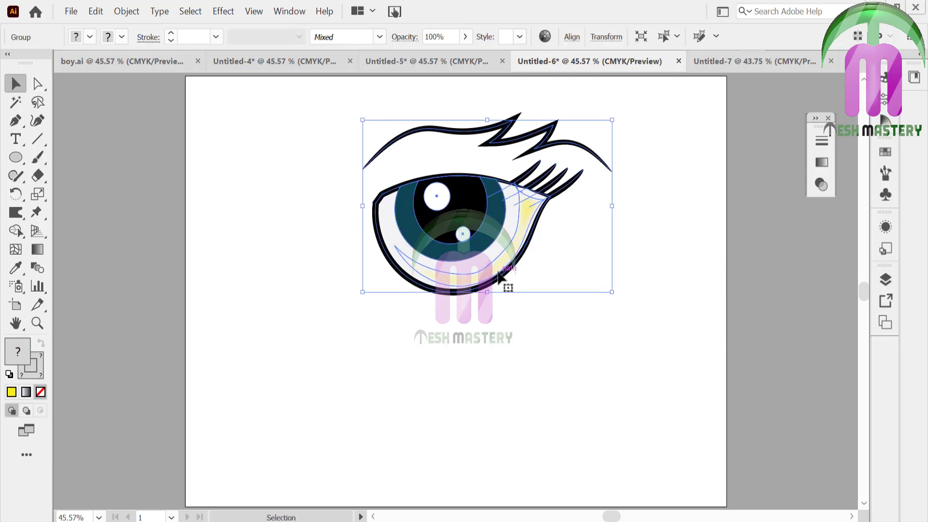
drag(507, 286, 588, 337)
Make a reflected copy of the eye and place it beside the original.
right_click(547, 294)
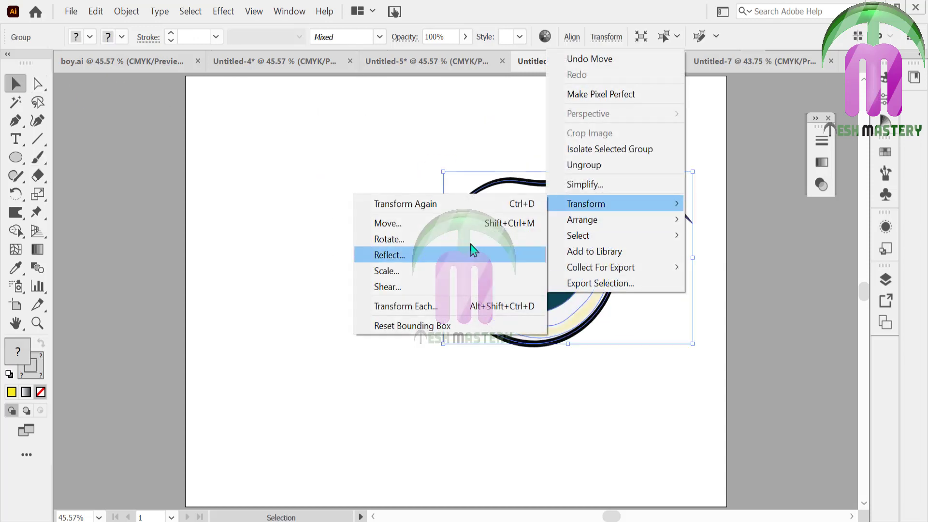
click(473, 252)
click(418, 366)
mouse_move(493, 315)
mouse_down()
mouse_move(265, 315)
mouse_move(288, 315)
mouse_up()
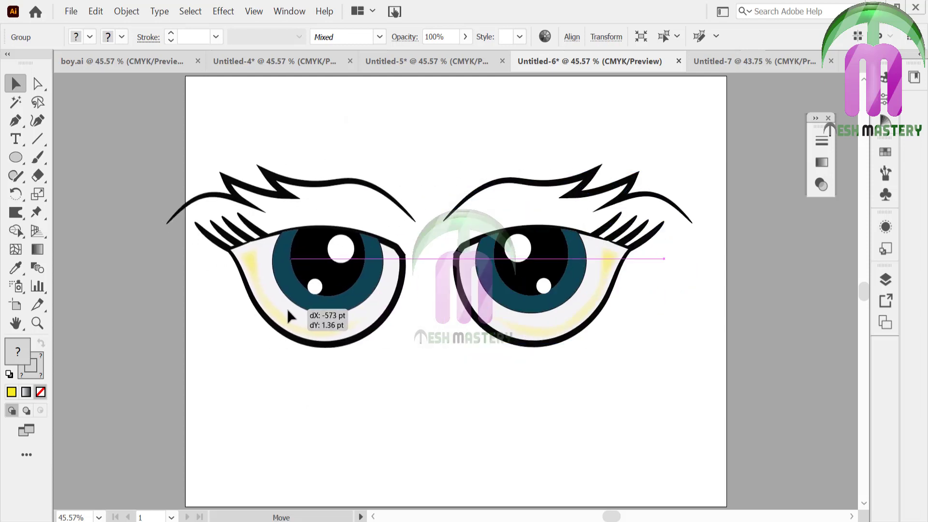
drag(297, 131, 570, 344)
Nudge the eye pair right, deselect, and zoom in on the eyes.
key(Right)
key(Right)
key(Right)
key(Right)
key(Right)
key(Right)
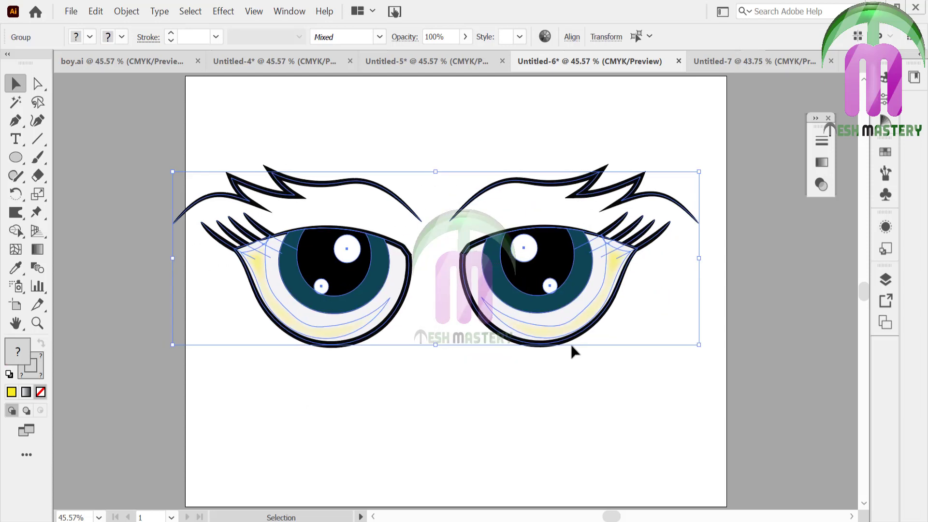
key(Right)
key(Right)
key(Right)
key(Right)
key(Right)
key(Right)
key(Right)
key(Right)
key(Right)
key(Right)
key(Right)
key(Right)
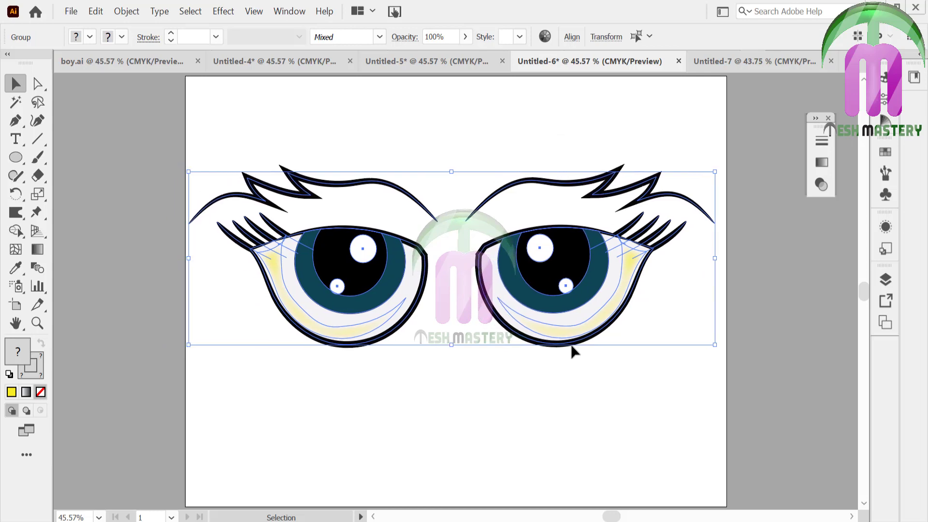
click(787, 315)
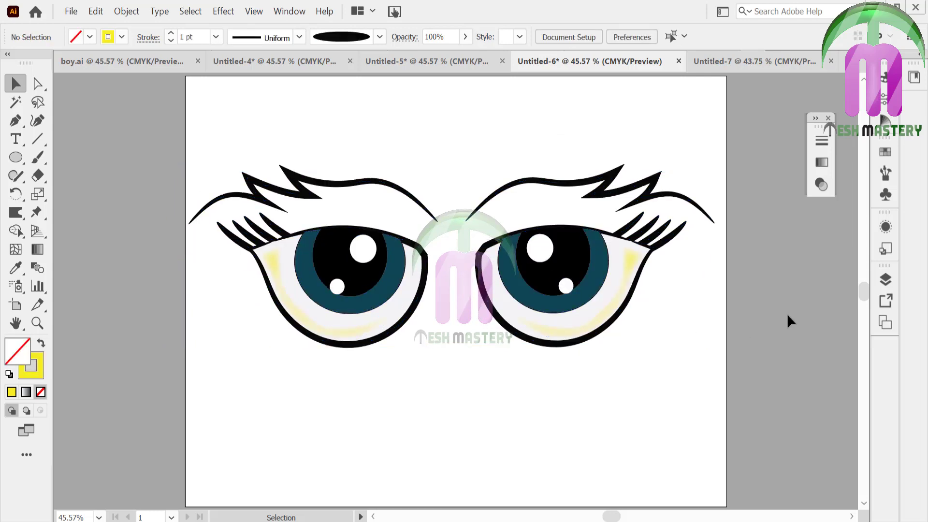
key(ctrl+equal)
key(ctrl+equal)
key(ctrl+equal)
Ungroup the eye artwork.
drag(206, 224, 196, 221)
right_click(196, 221)
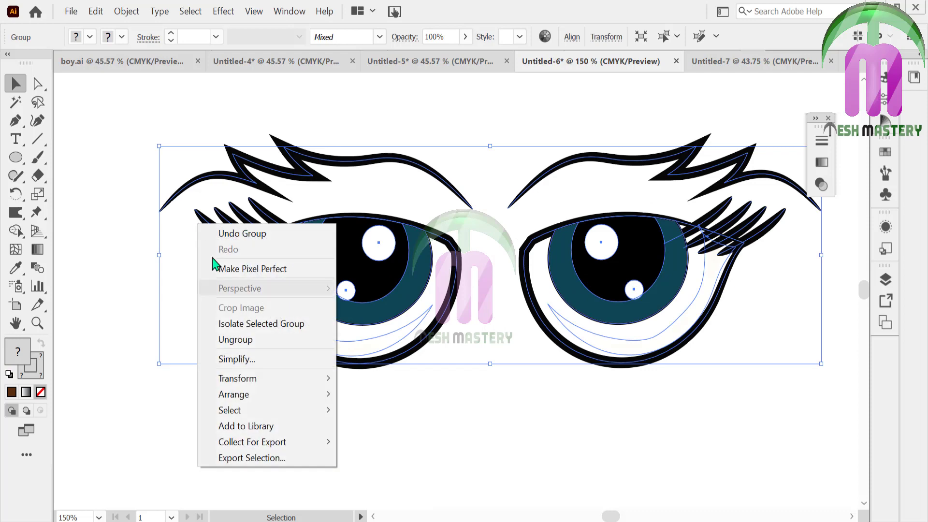
click(227, 340)
click(180, 423)
Send the left eye's lashes behind the eye.
click(261, 207)
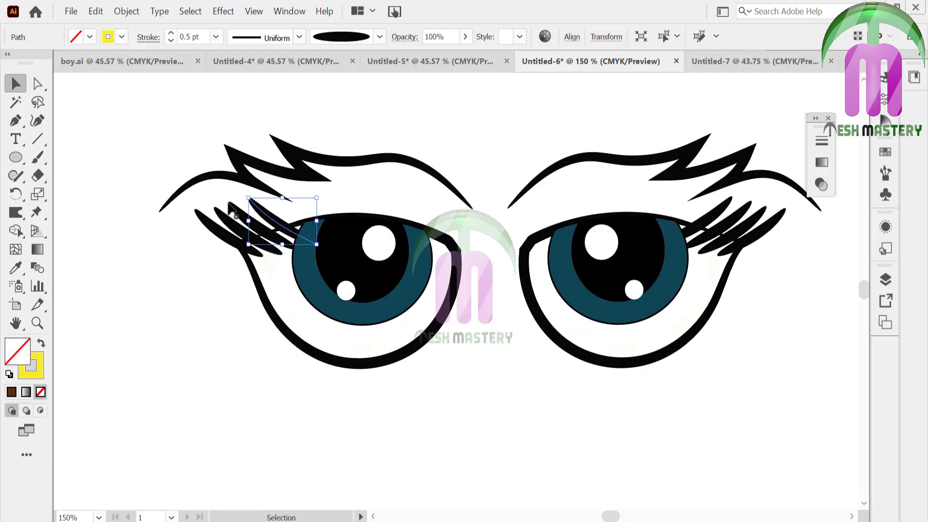
shift+click(267, 223)
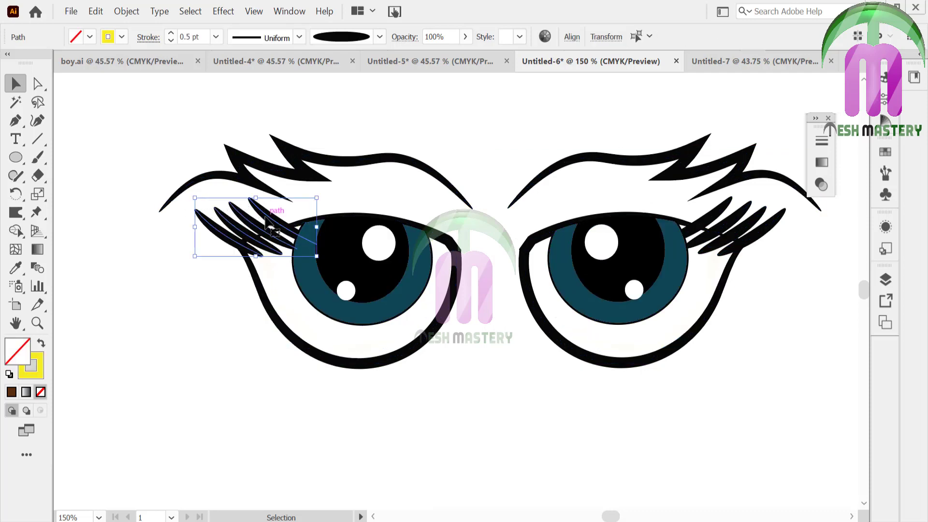
right_click(267, 221)
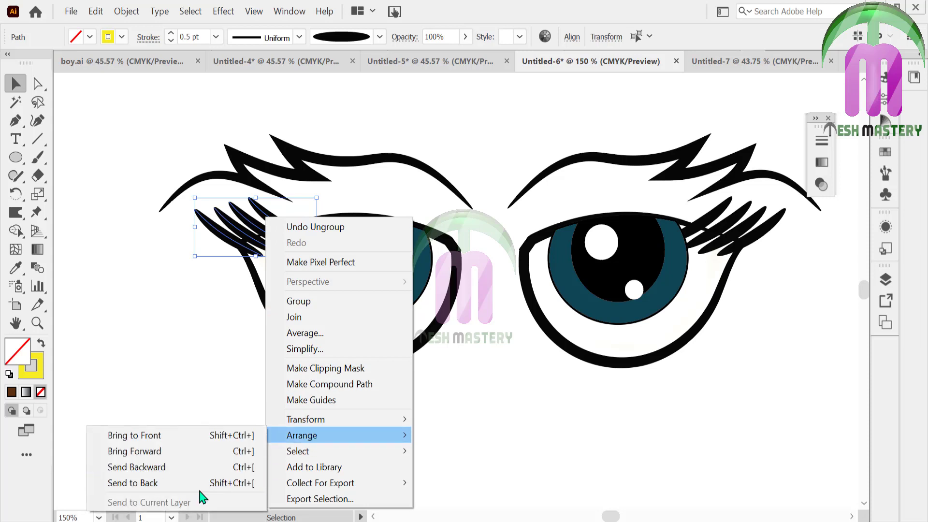
click(179, 479)
click(202, 411)
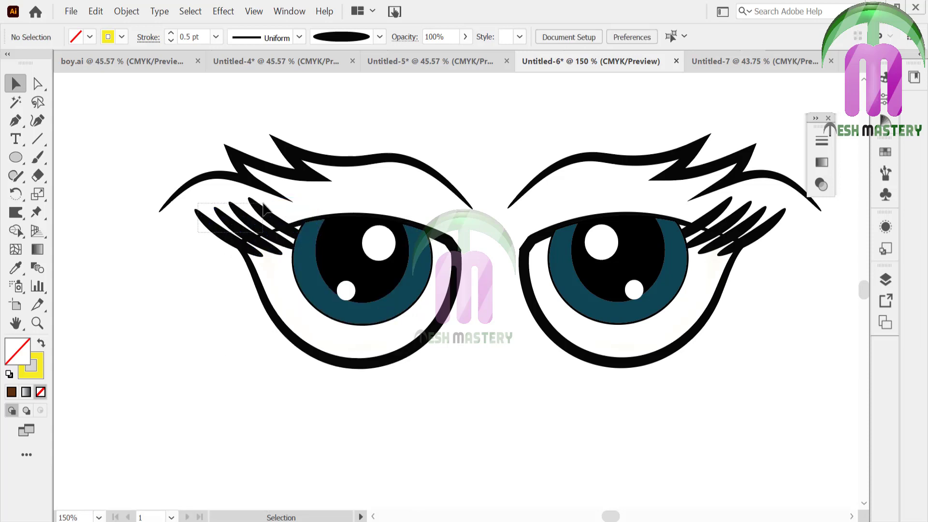
Fill the left eye white with pale pink #EADFE5.
click(268, 314)
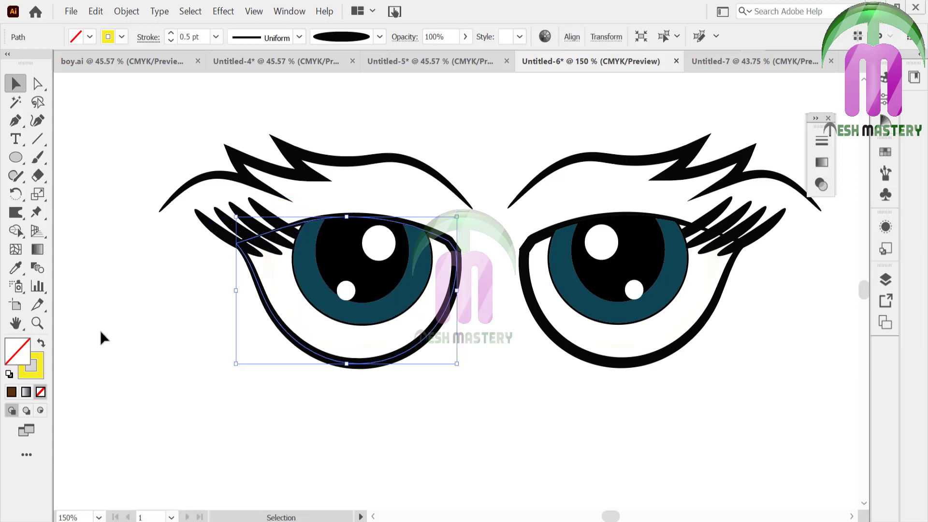
double_click(21, 358)
text(EADFE5)
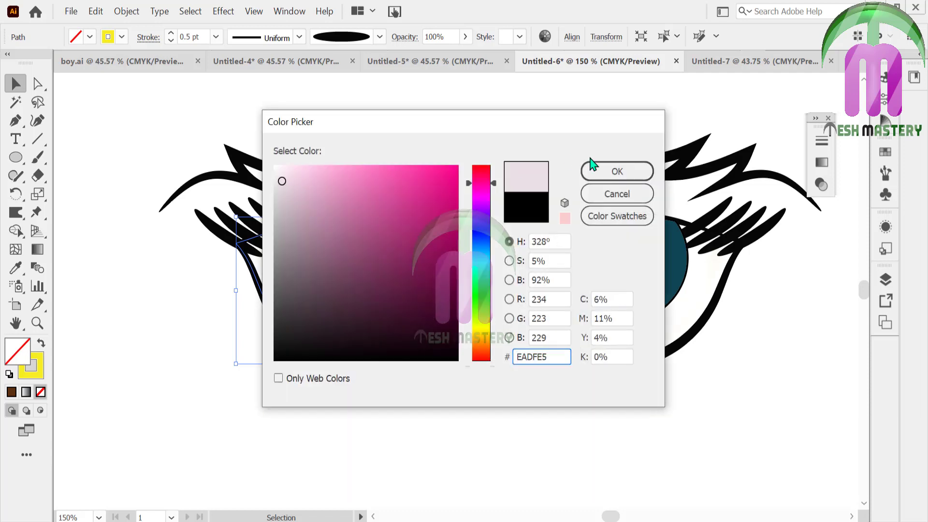
click(596, 167)
click(496, 125)
Eyedrop the pale pink fill onto the right eye white.
click(551, 299)
key(i)
click(293, 293)
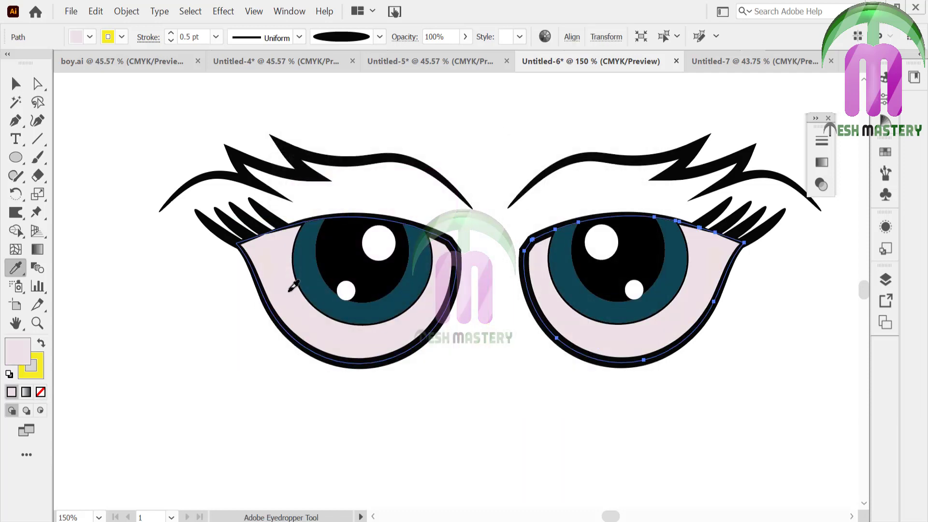
click(16, 83)
click(120, 204)
Bring the left eye's inner crescent to the front.
click(282, 311)
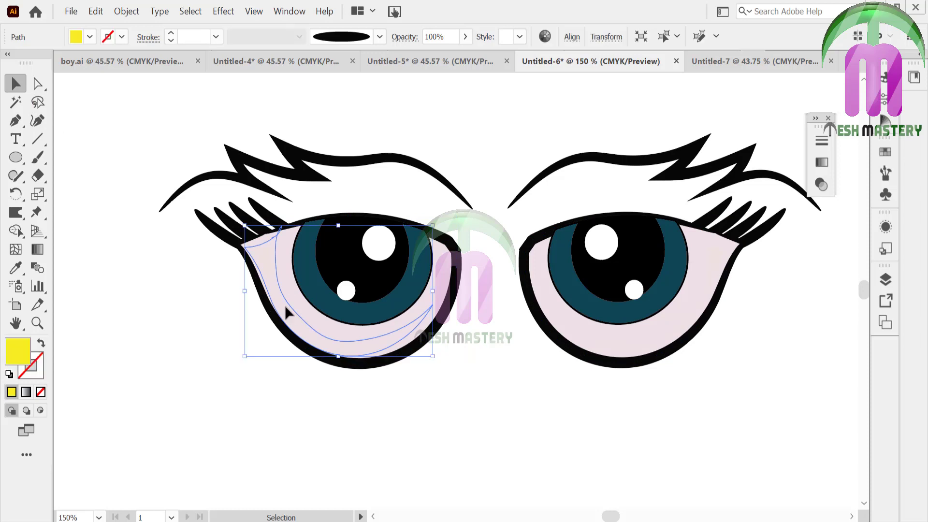
right_click(286, 306)
click(227, 457)
click(256, 338)
Change the left crescent's fill from yellow to red F73A21.
click(343, 342)
double_click(22, 357)
click(483, 357)
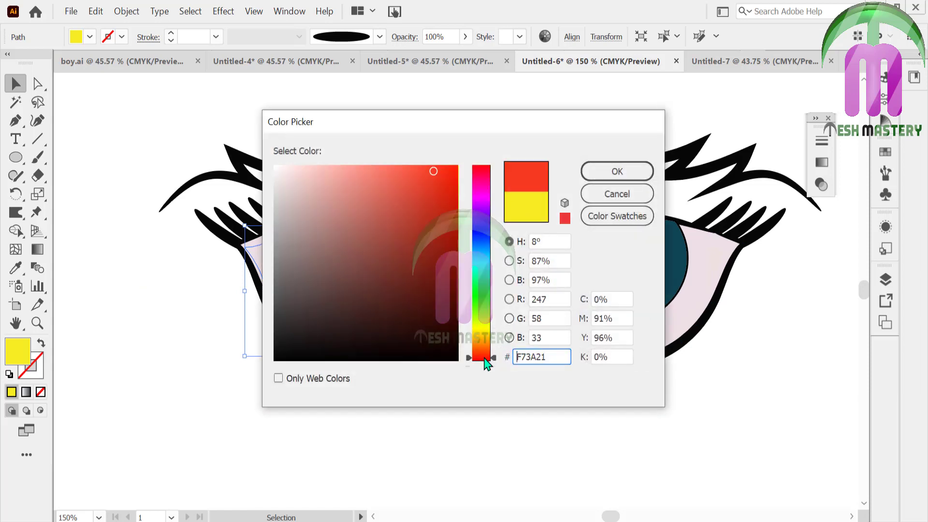
click(599, 166)
click(488, 151)
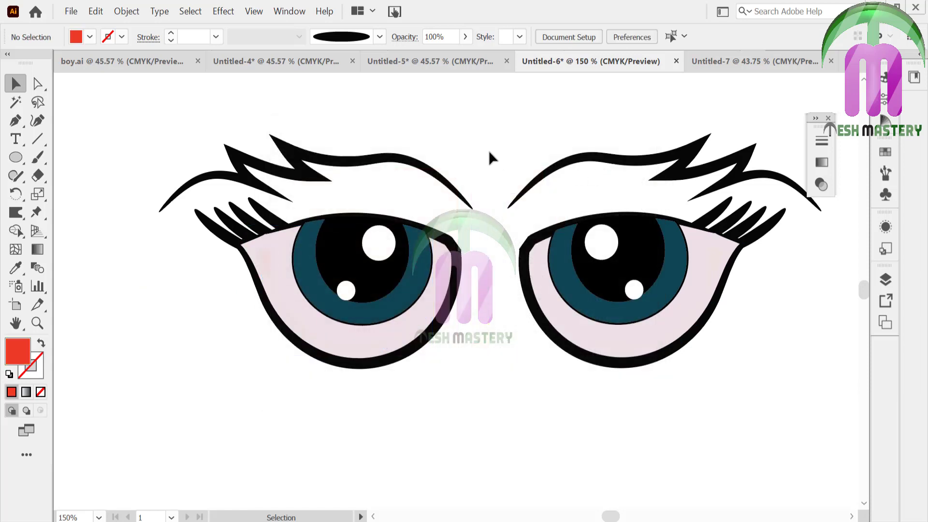
Eyedrop the red fill onto the right crescent and fit the artboard in view.
click(607, 339)
click(16, 267)
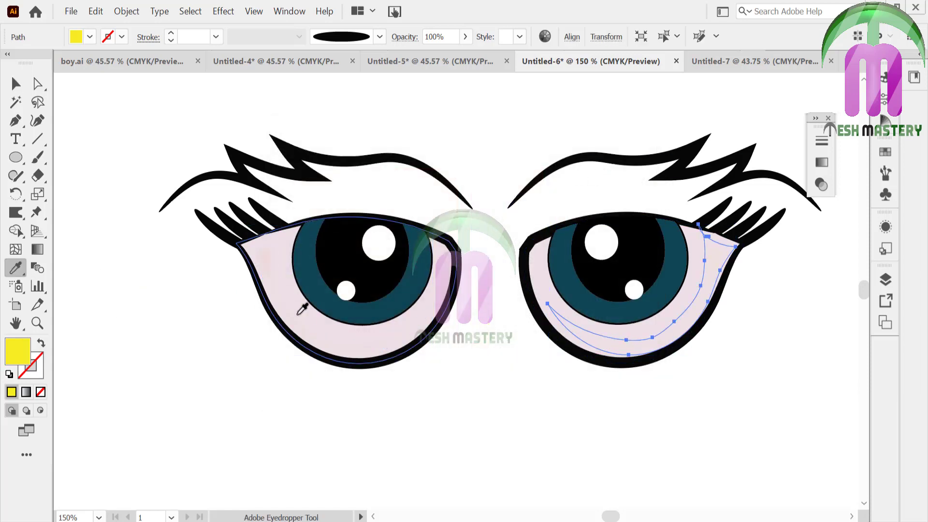
click(341, 338)
click(16, 83)
click(118, 122)
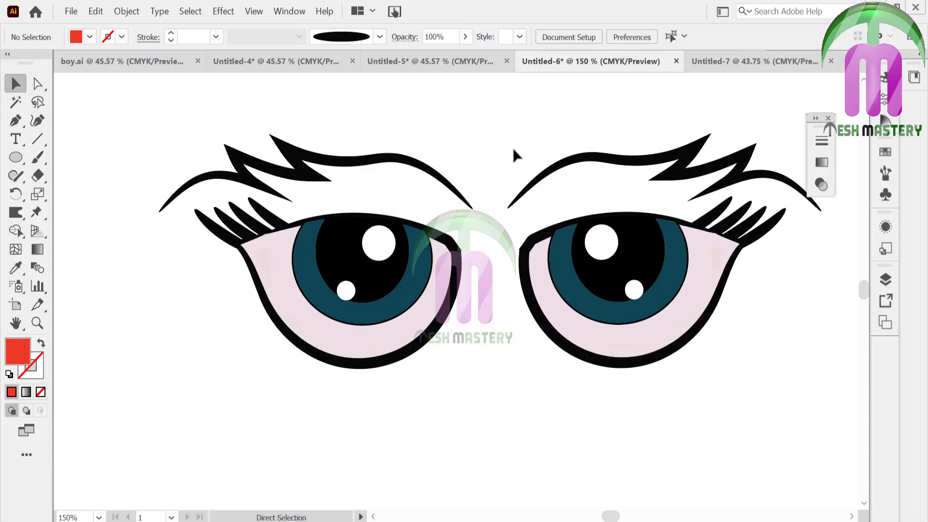
key(ctrl+0)
Delete both spiky eyebrows.
click(508, 231)
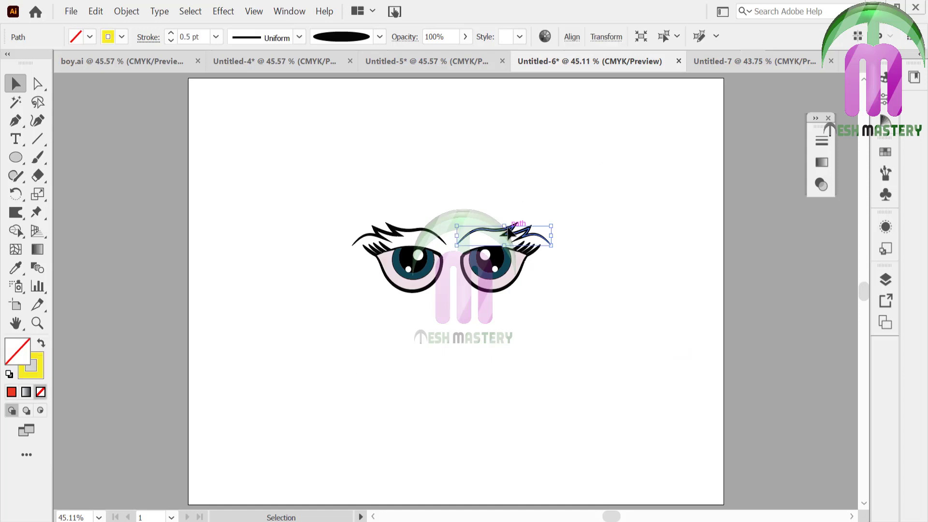
key(Delete)
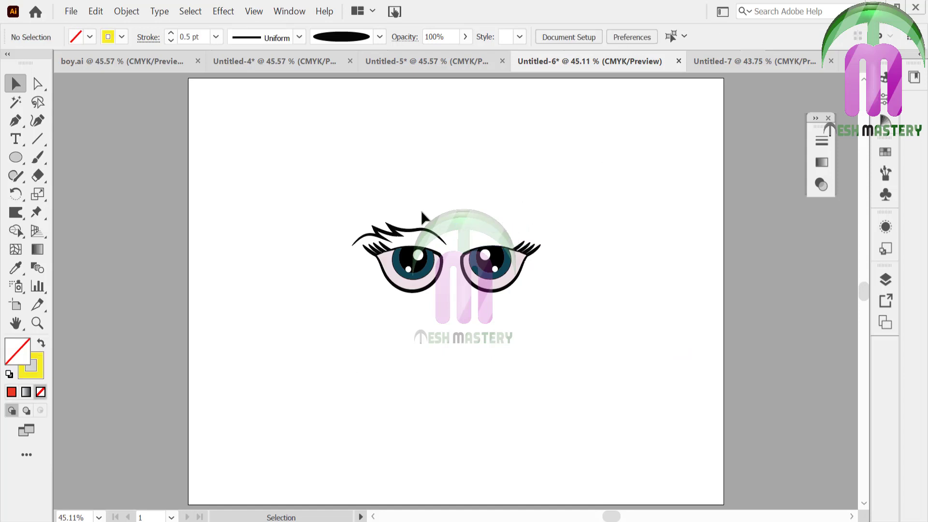
click(431, 237)
key(Delete)
Draw a Pen-tool arch above the right eye and apply the tapered brush.
key(p)
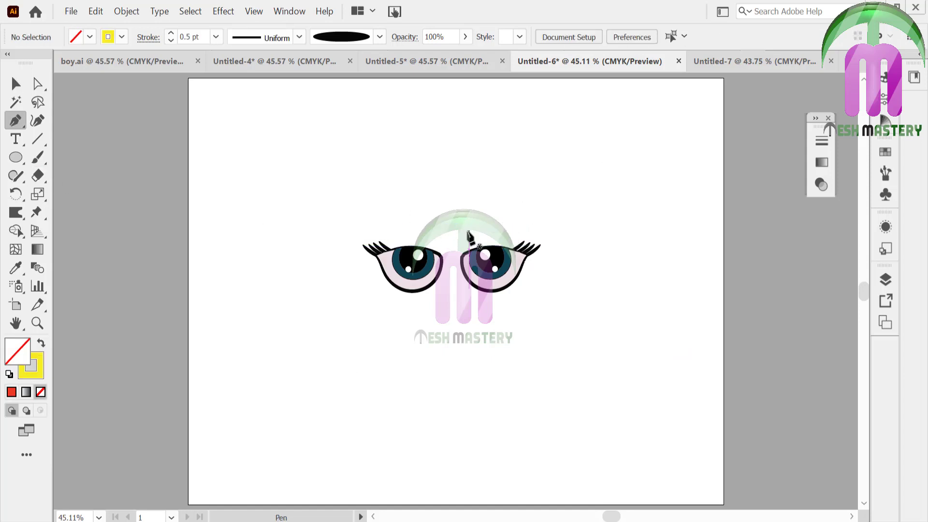
mouse_move(465, 219)
mouse_down()
mouse_move(556, 206)
mouse_move(558, 240)
mouse_move(591, 274)
mouse_up()
click(887, 175)
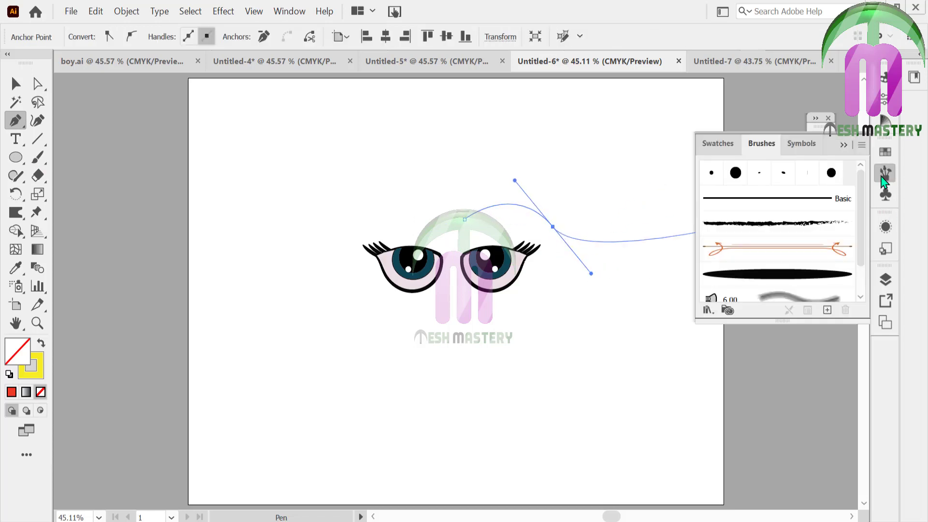
click(774, 273)
click(15, 84)
Delete the left eye and move the brow down over the remaining eye.
click(358, 215)
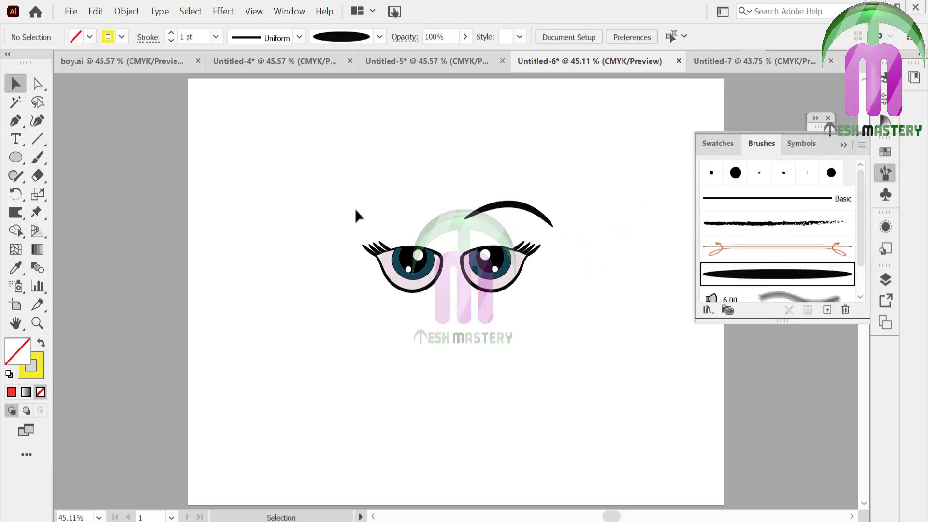
drag(432, 291, 436, 296)
key(Delete)
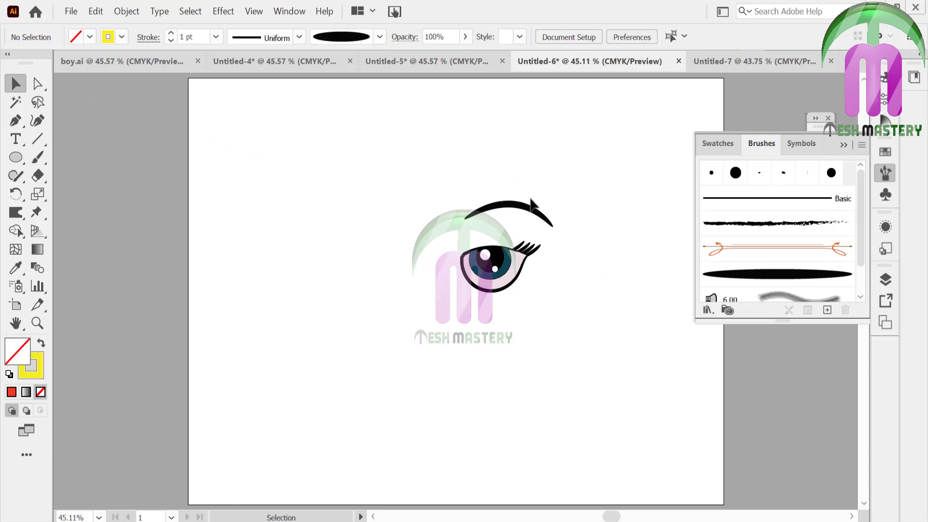
drag(524, 211, 513, 221)
click(484, 172)
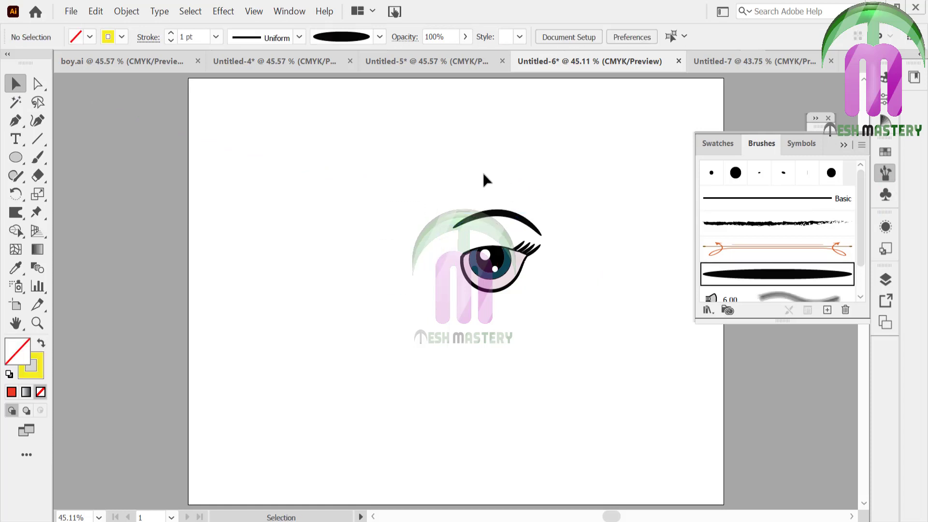
Scale up the eye and brow together from a corner handle.
drag(403, 194, 574, 300)
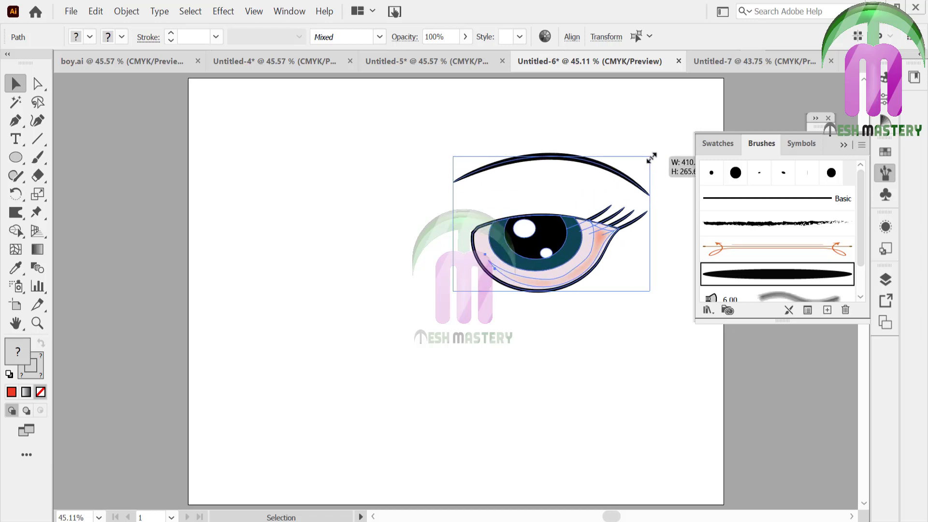
drag(542, 213, 658, 145)
click(328, 254)
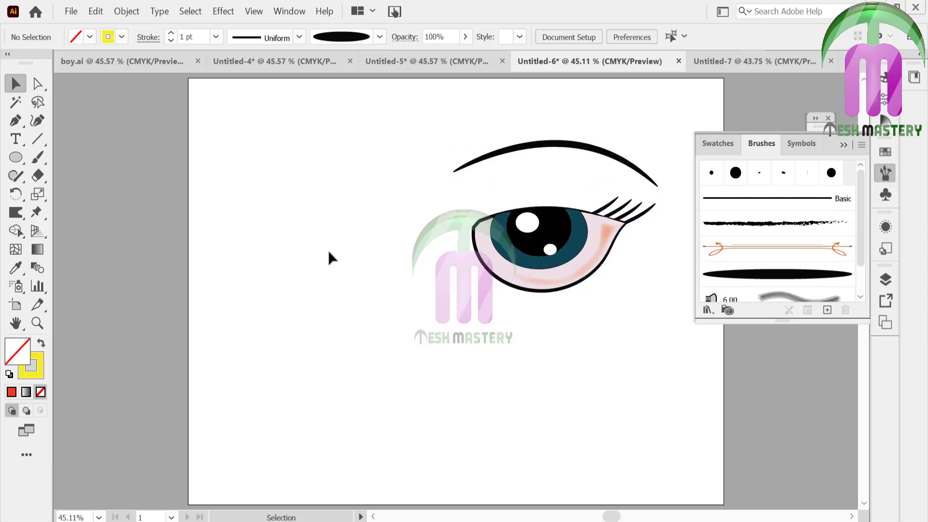
click(545, 262)
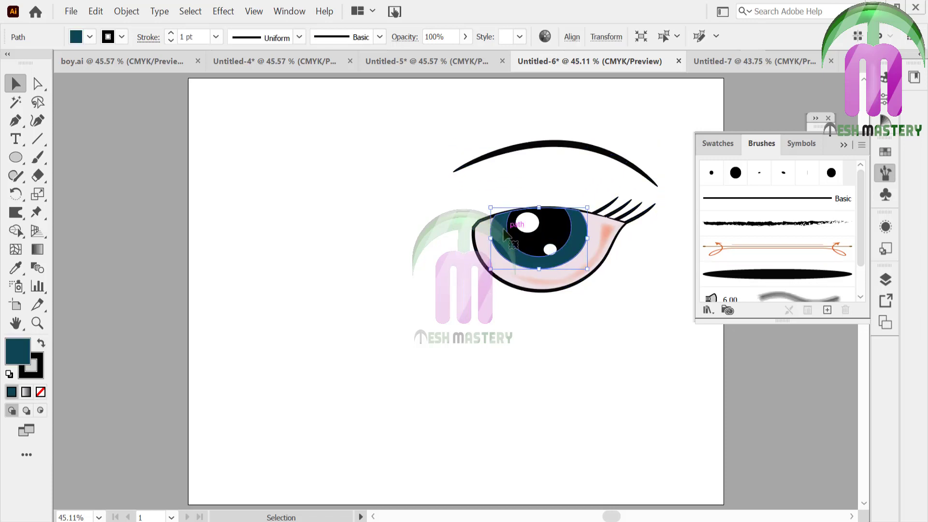
click(599, 271)
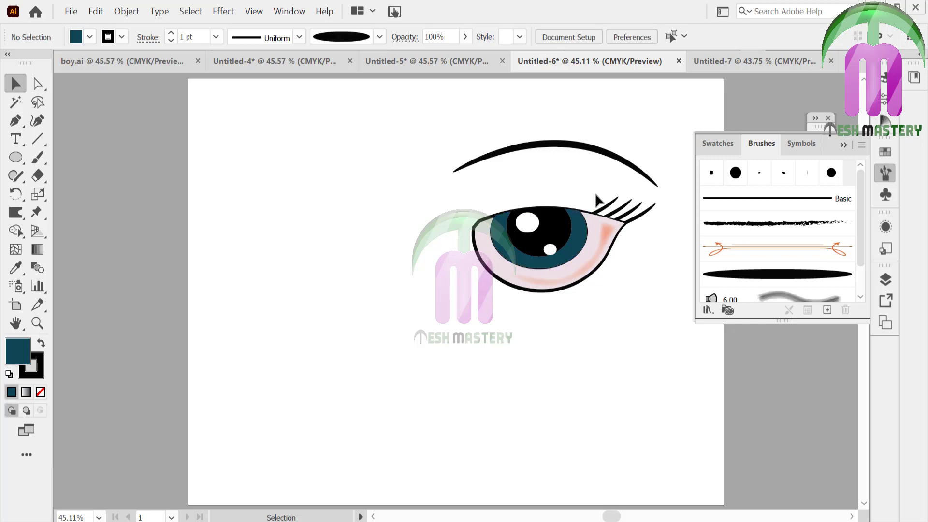
Move the lashes aside to the left and rotate the eye about 176.5°.
click(654, 207)
drag(654, 208, 374, 204)
mouse_move(470, 196)
mouse_down()
mouse_move(626, 309)
mouse_move(435, 181)
mouse_up()
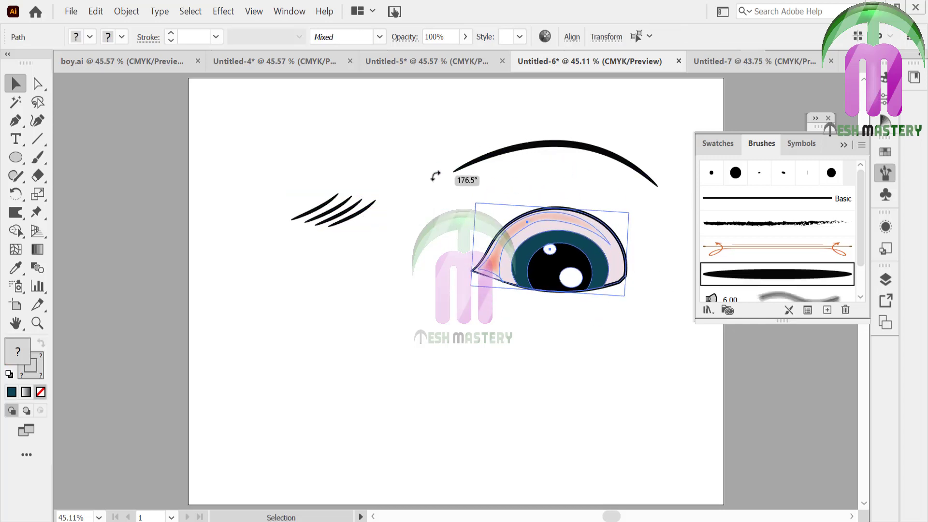
click(411, 233)
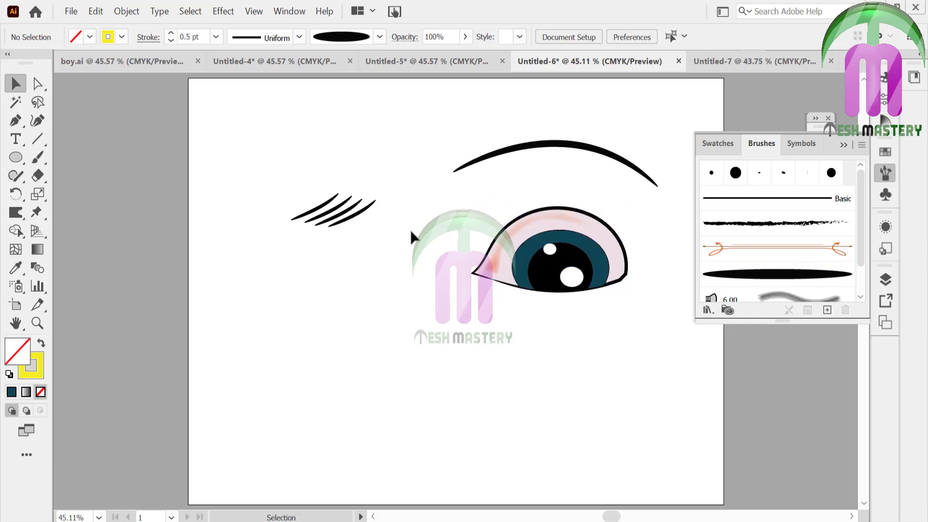
Flip the loose lashes horizontally and place them on the eye's top edge.
drag(306, 174, 410, 253)
right_click(385, 232)
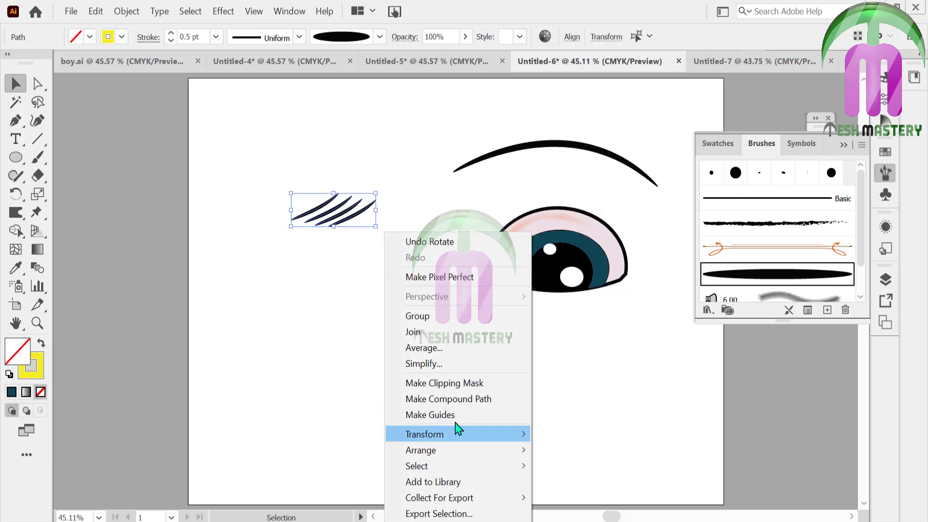
mouse_move(424, 434)
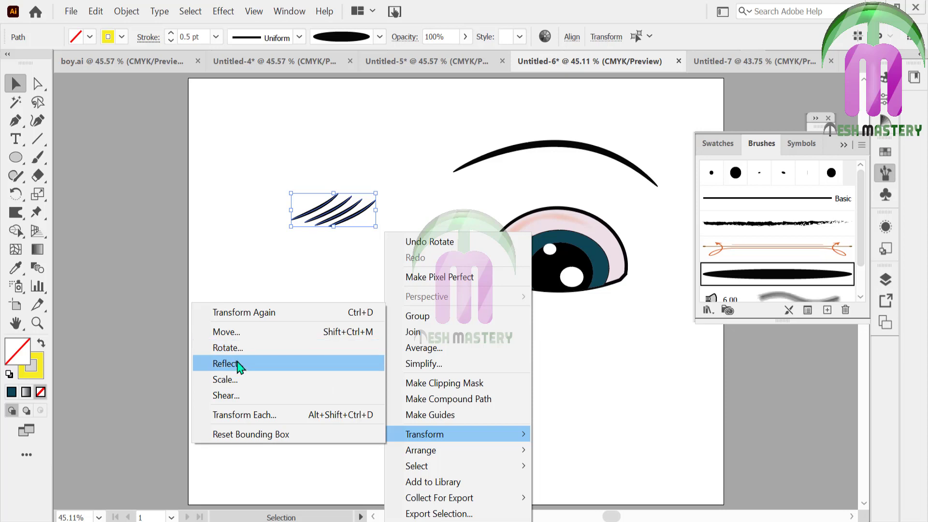
click(237, 364)
click(466, 367)
mouse_move(340, 224)
mouse_down()
mouse_move(501, 246)
mouse_move(484, 241)
mouse_up()
click(389, 218)
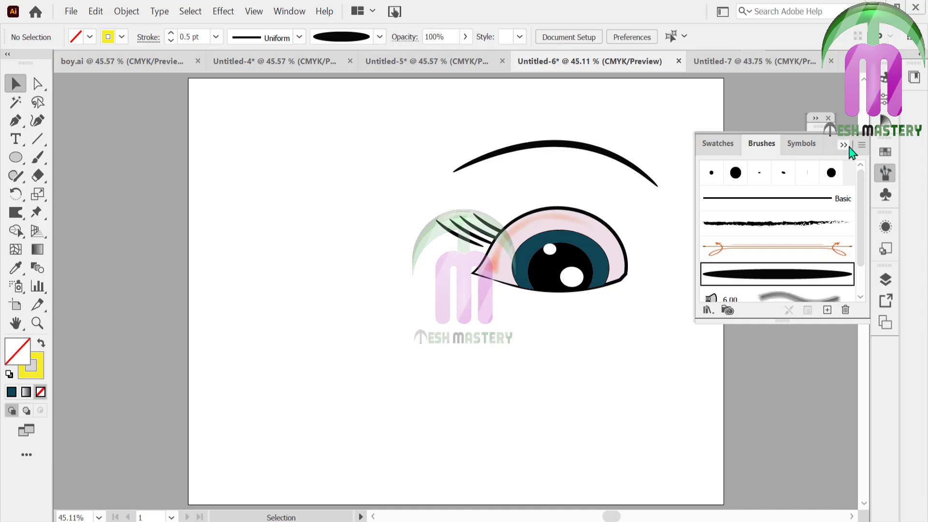
click(886, 173)
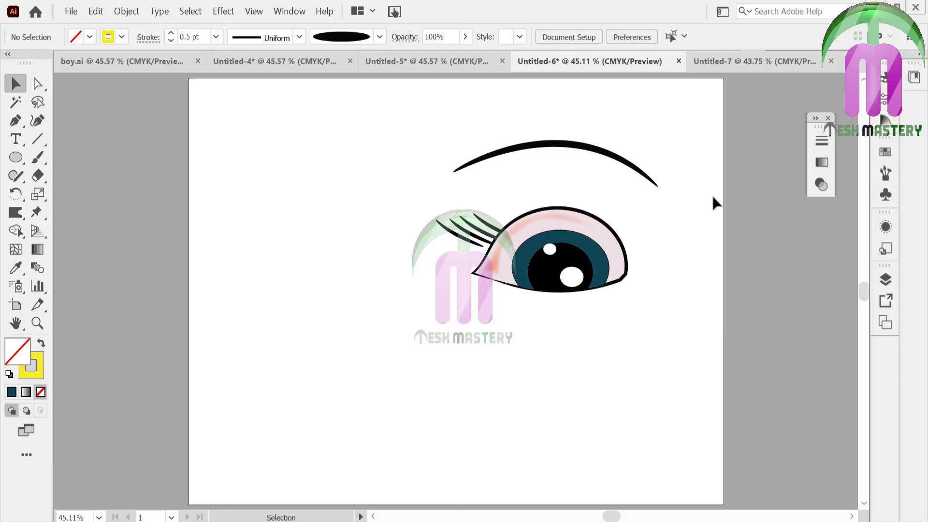
Make a vertically reflected copy of the eye and brow and move it right.
drag(421, 118, 642, 381)
drag(576, 274, 382, 279)
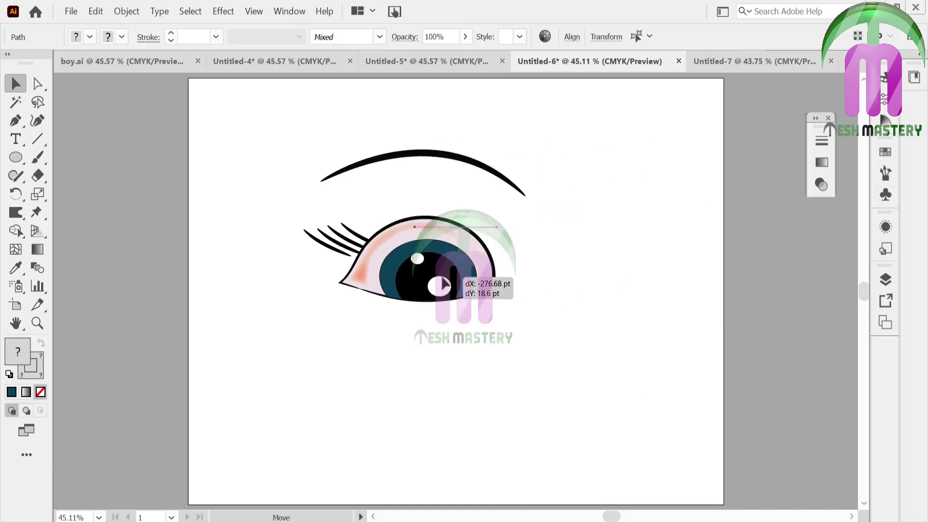
right_click(382, 279)
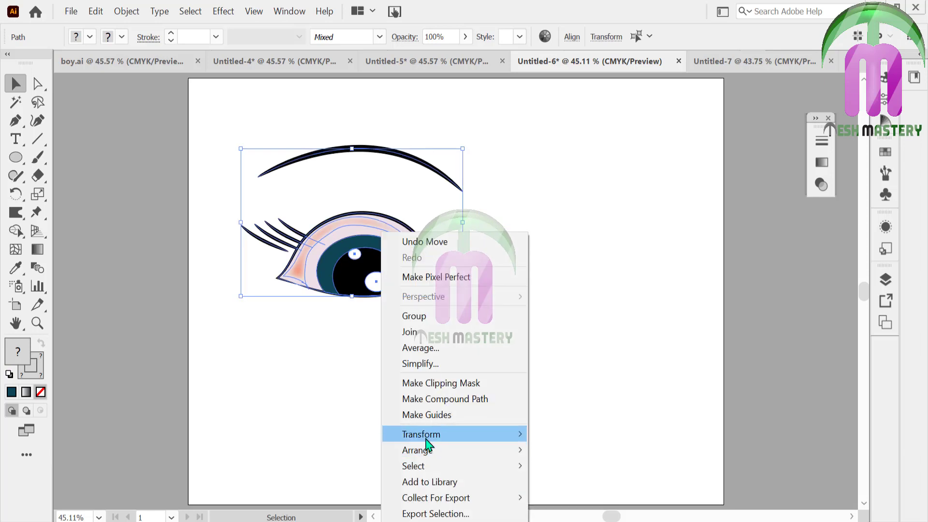
click(269, 367)
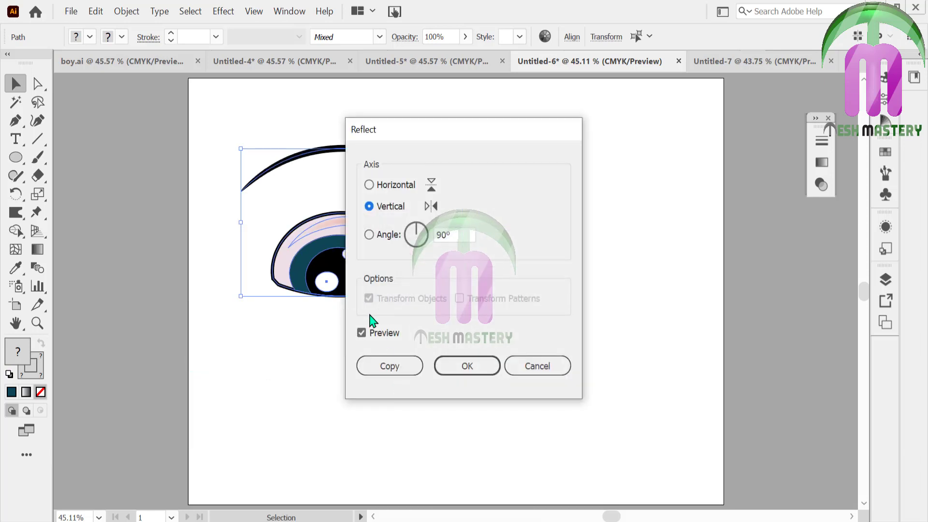
click(391, 371)
drag(377, 278, 621, 279)
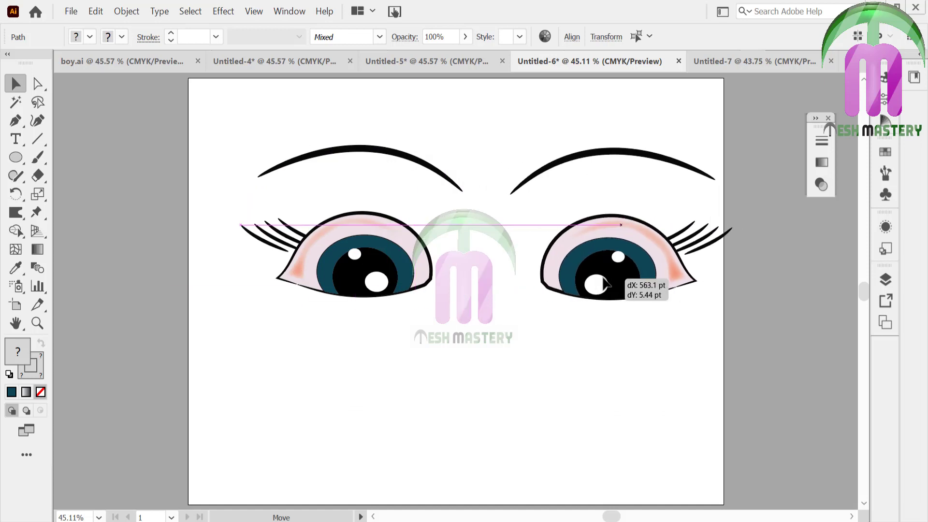
Recolour the left iris from teal to dark purple in the Color Picker.
click(271, 118)
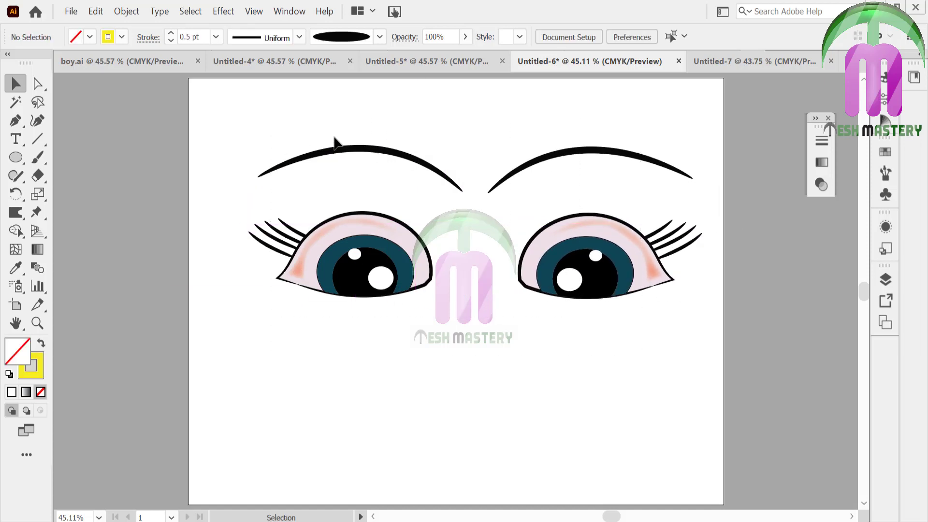
double_click(333, 264)
double_click(331, 264)
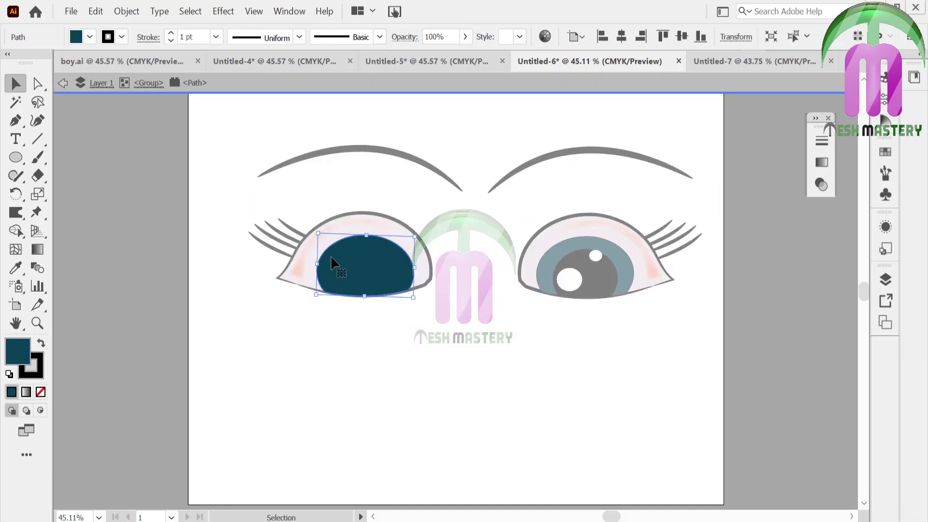
double_click(14, 358)
click(483, 327)
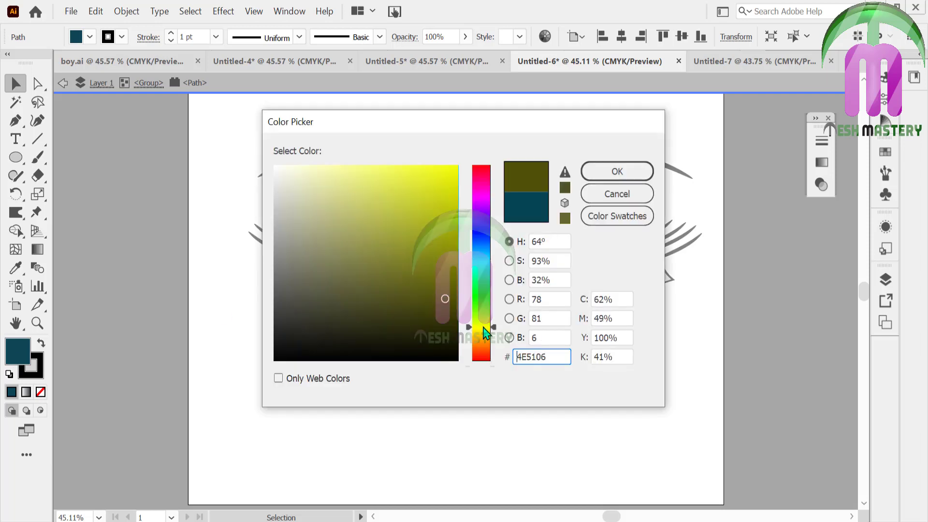
drag(483, 328, 480, 202)
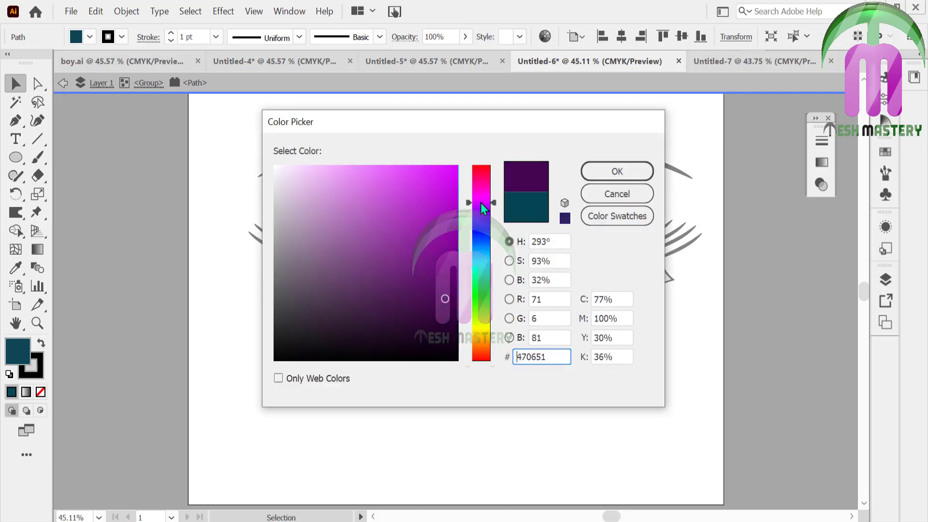
click(447, 255)
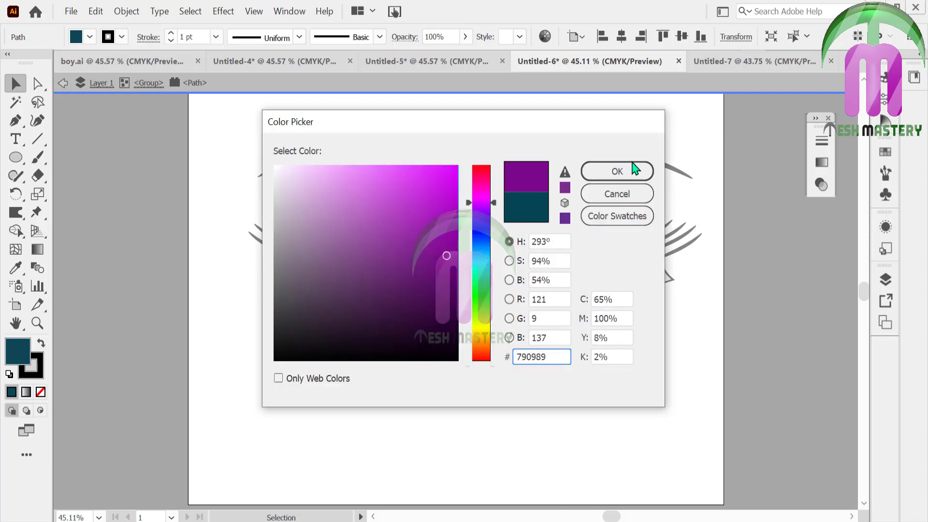
click(456, 286)
click(599, 167)
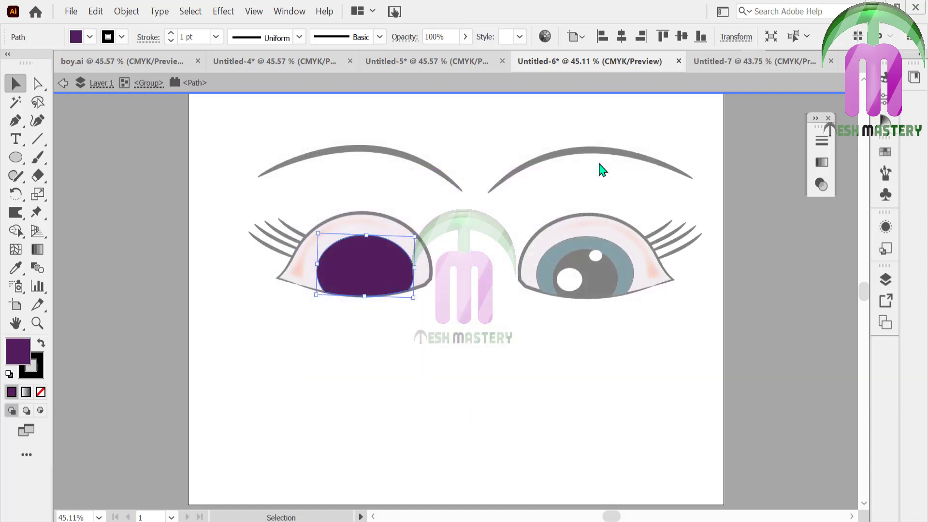
double_click(420, 345)
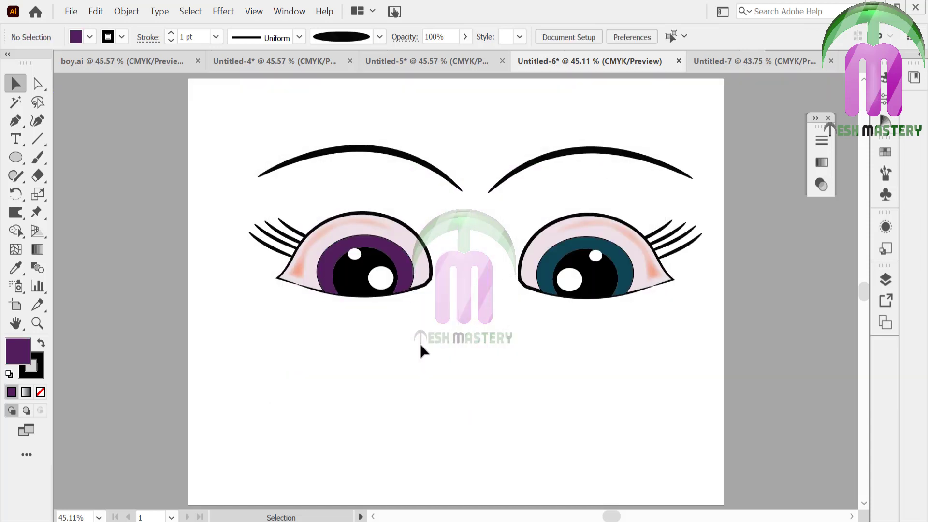
Eyedrop the dark purple onto the right iris.
double_click(549, 273)
double_click(545, 265)
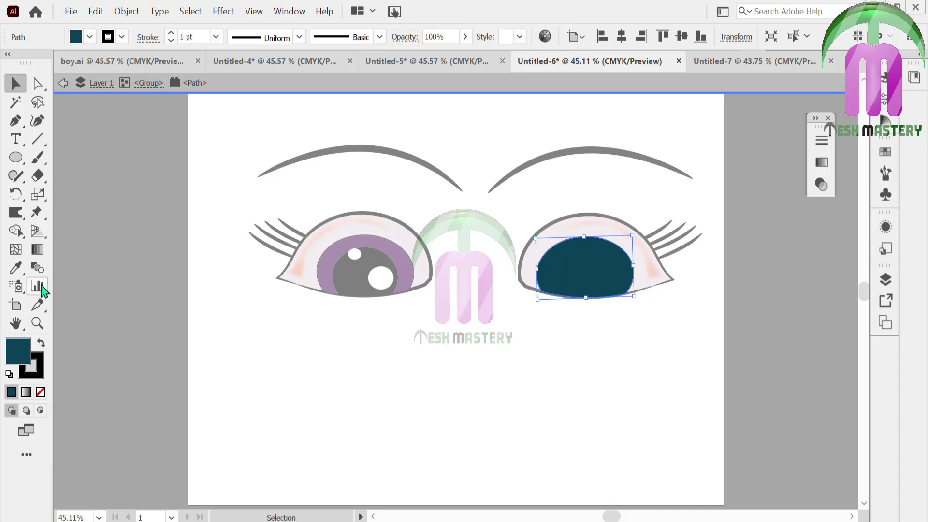
click(15, 268)
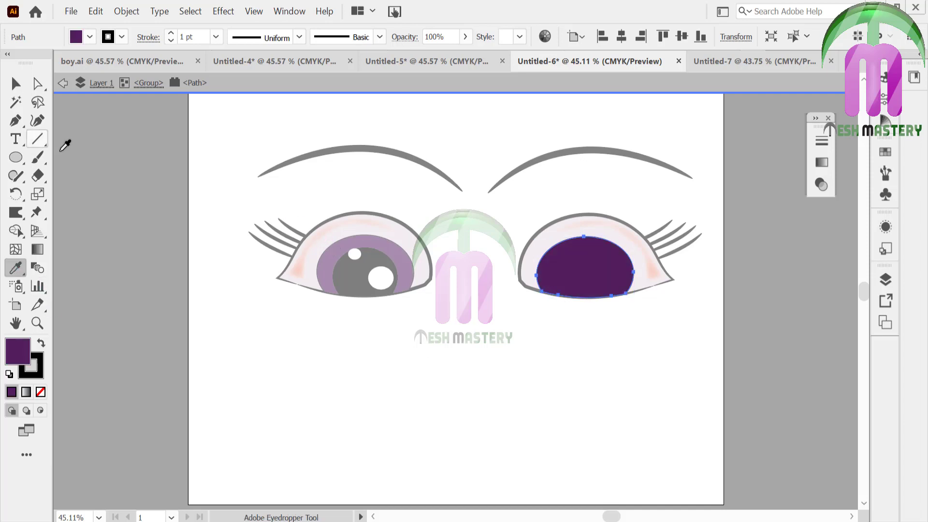
click(16, 84)
double_click(112, 221)
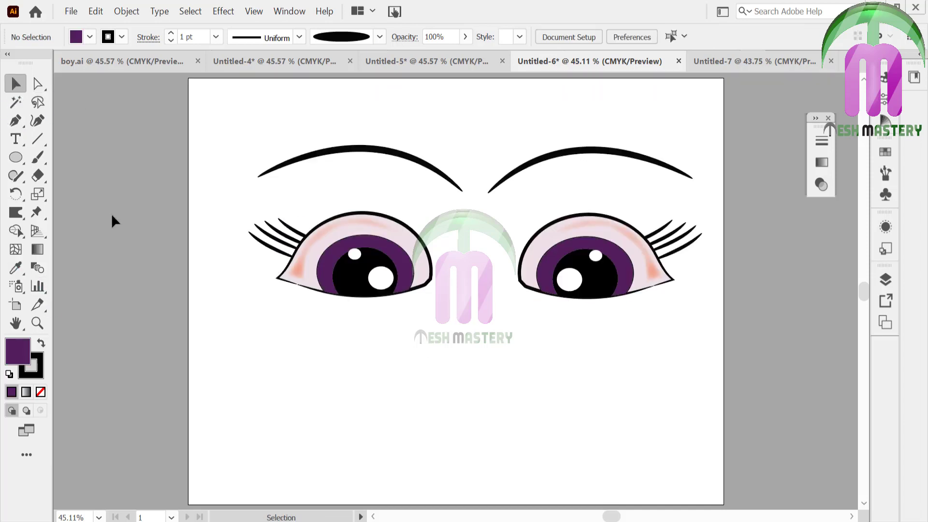
Try a dark brown fill on the left eyelid shading, then undo it.
click(298, 266)
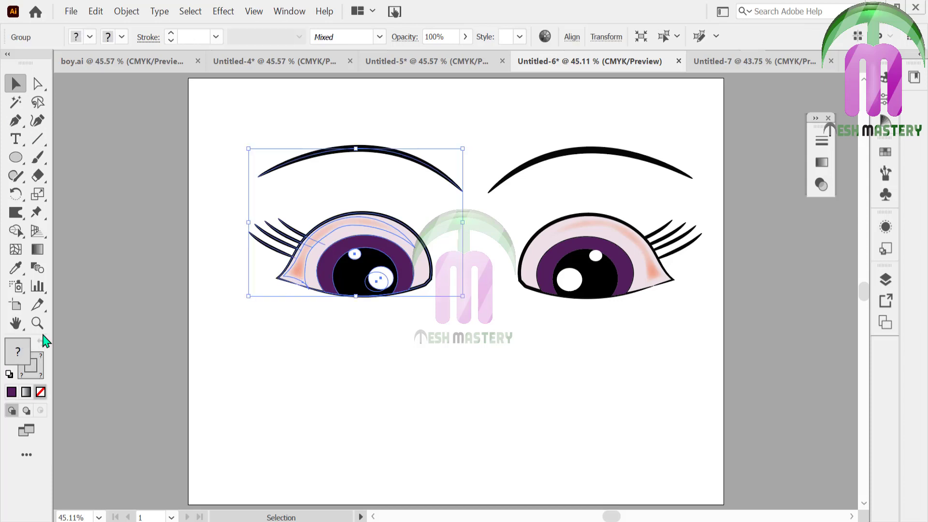
click(189, 311)
double_click(300, 272)
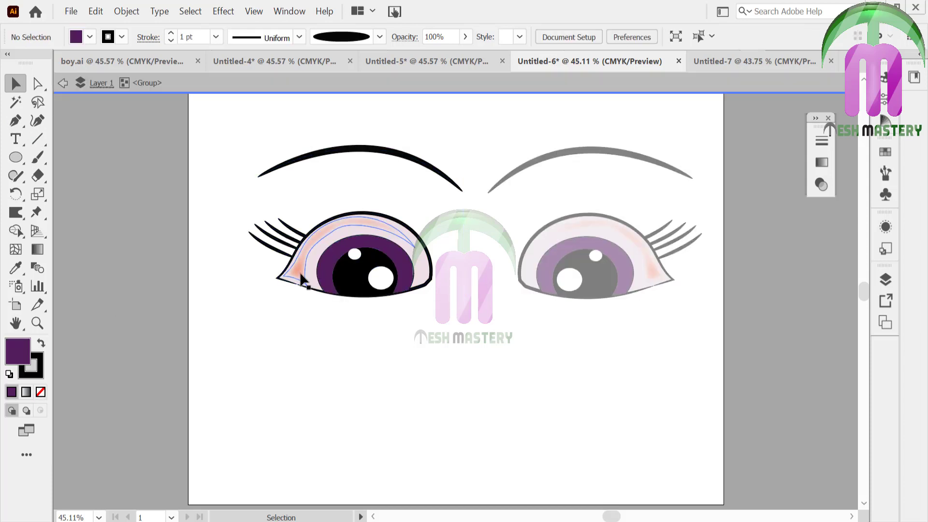
double_click(16, 348)
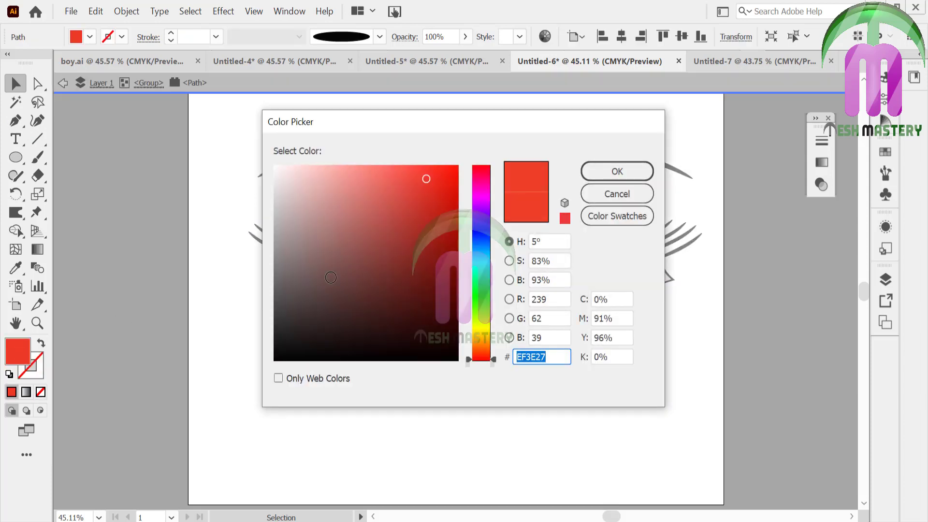
click(328, 293)
click(615, 173)
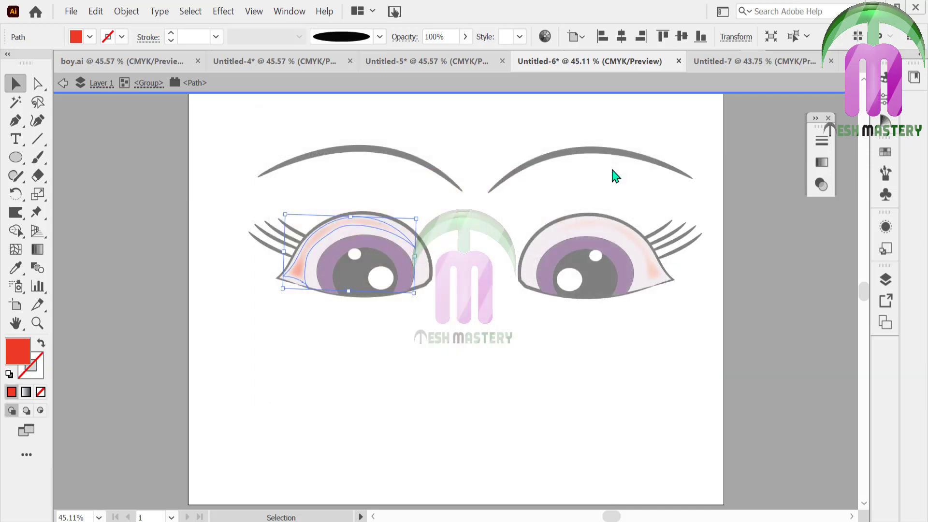
double_click(320, 357)
key(ctrl+z)
Fill the left eyelid shading with pale yellow ECEDBC in the Color Picker.
double_click(17, 351)
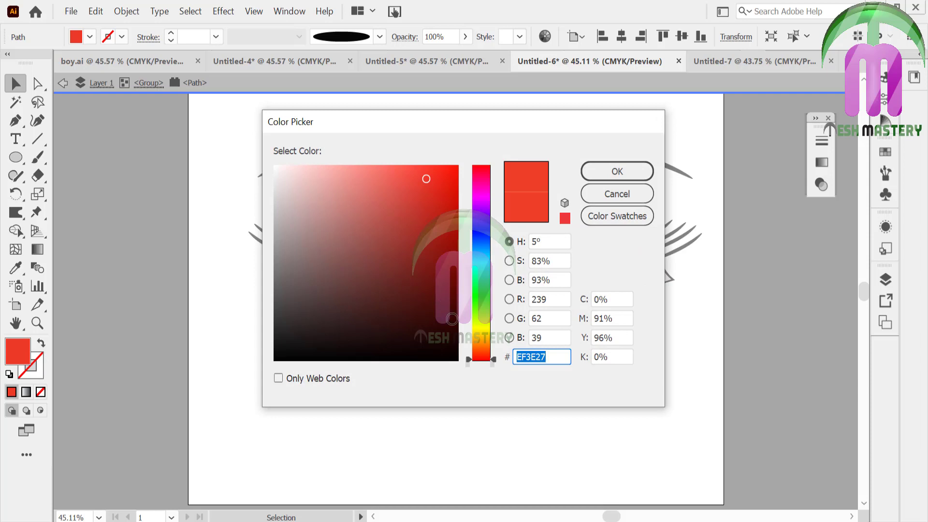
click(486, 328)
click(309, 178)
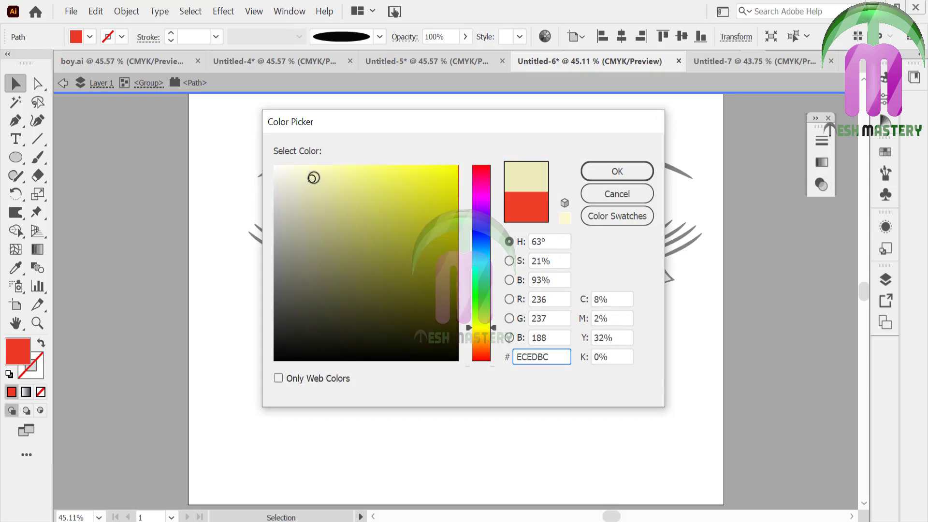
click(617, 172)
double_click(390, 390)
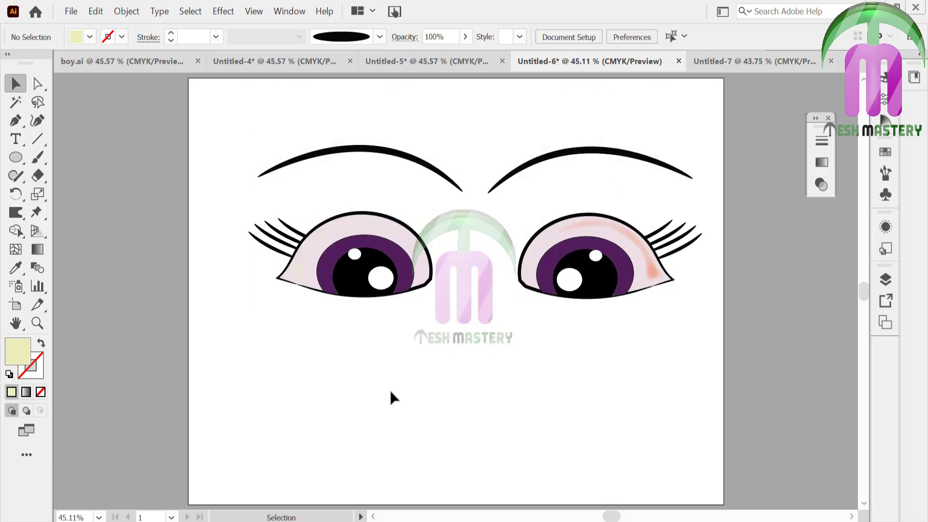
Eyedropper the pale yellow onto the right eyelid shading, then select all the eye artwork.
double_click(651, 262)
click(651, 263)
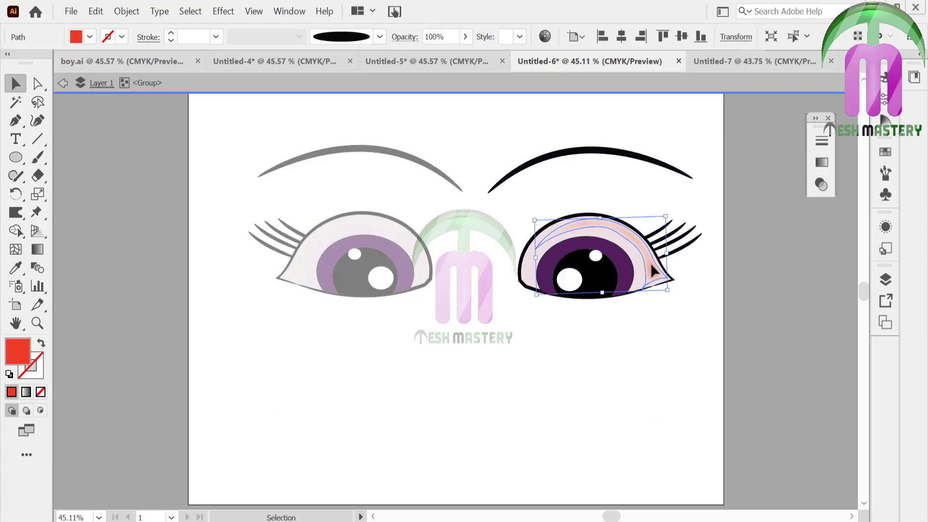
click(16, 268)
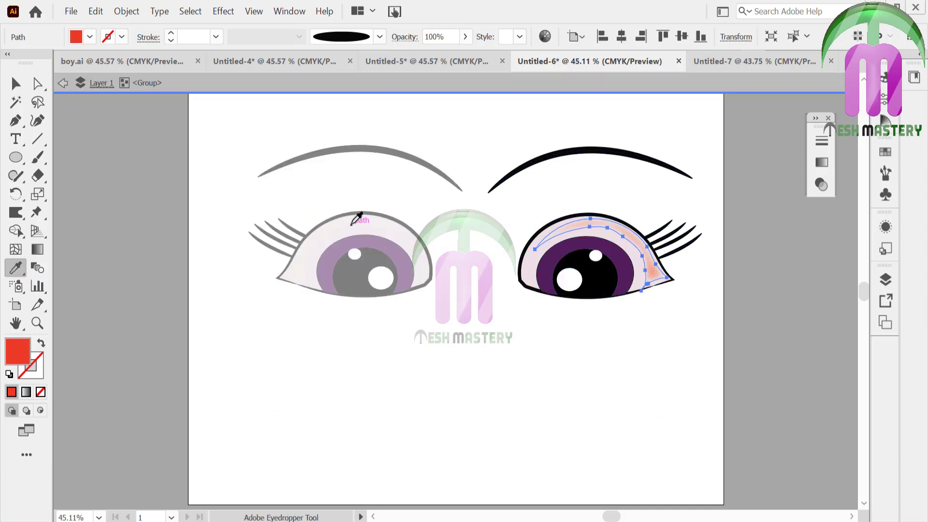
click(356, 218)
click(15, 83)
double_click(120, 178)
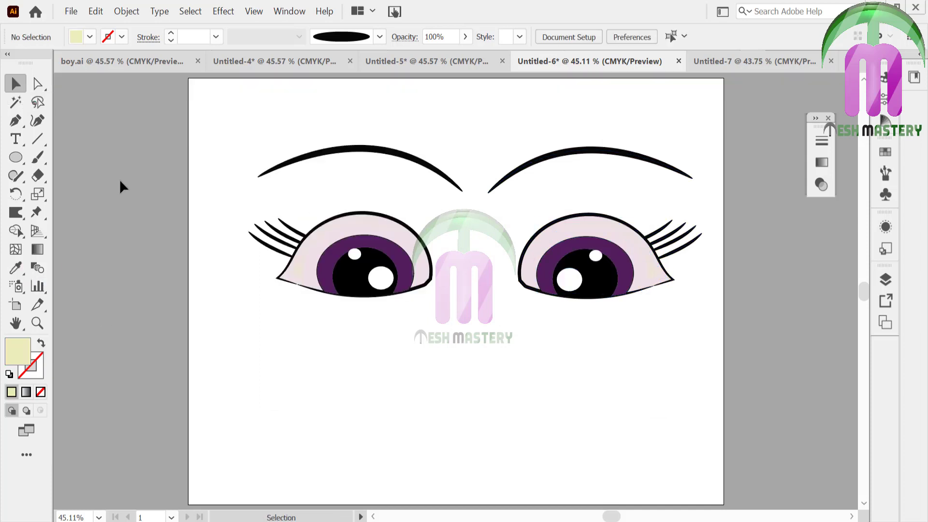
drag(265, 113, 665, 332)
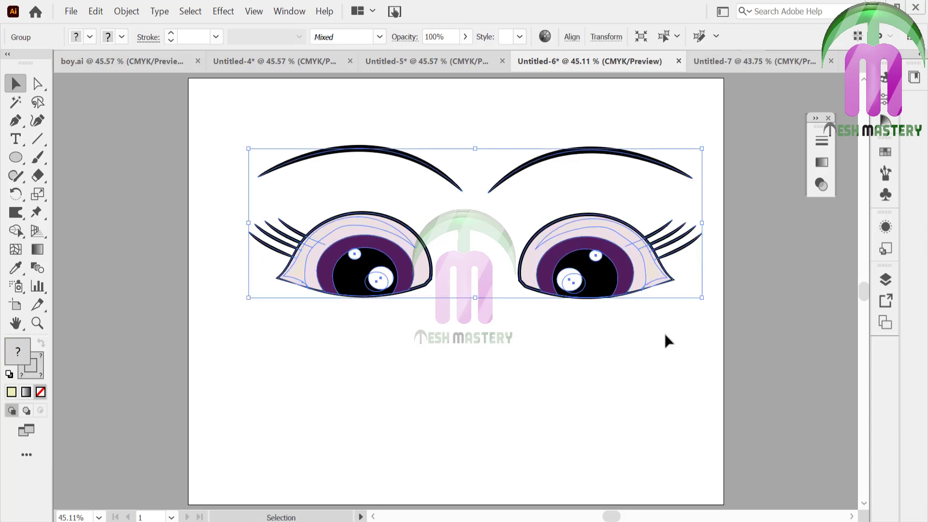
Delete the eye pair and start a curved crescent path with the Pen tool in the upper left.
key(Delete)
click(15, 157)
click(16, 120)
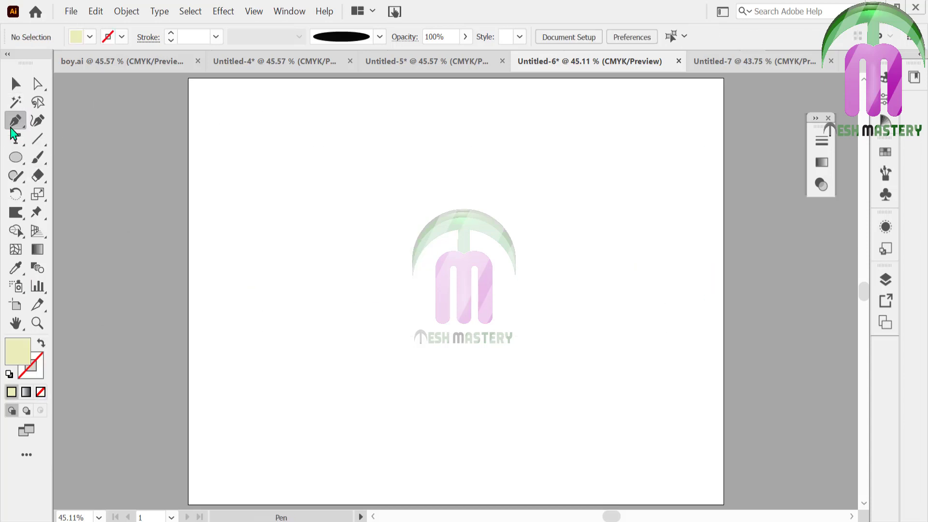
click(308, 214)
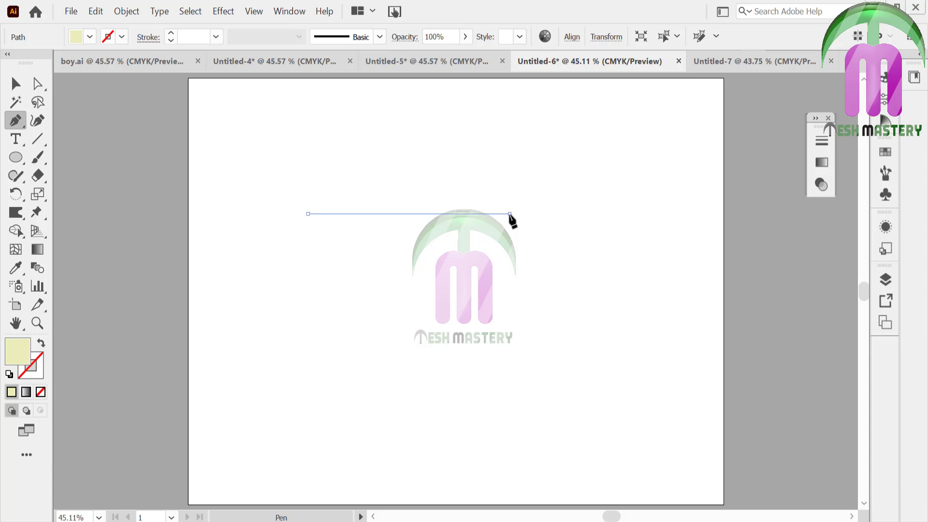
drag(510, 215, 586, 265)
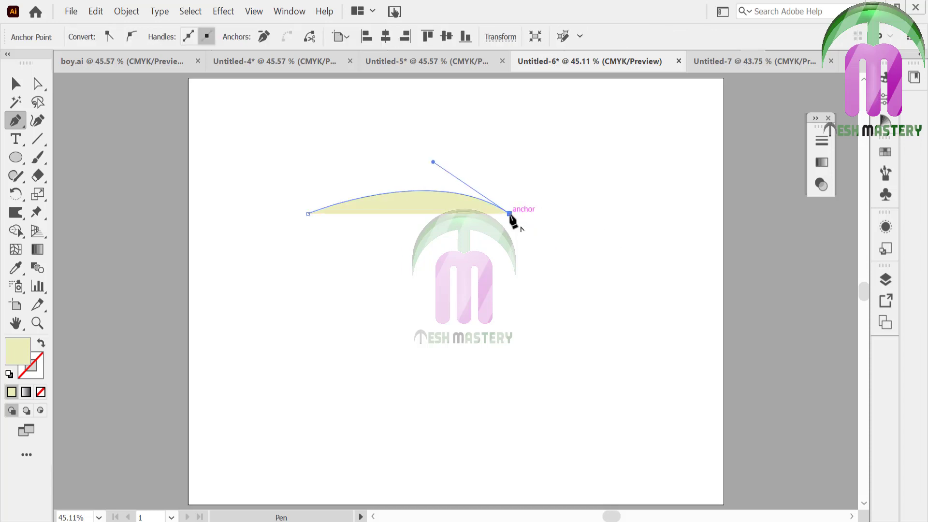
drag(348, 180, 228, 215)
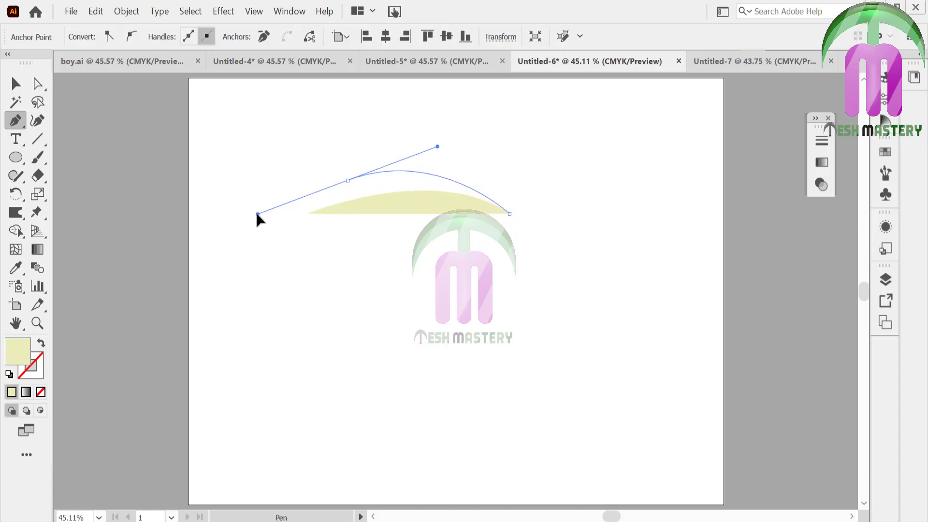
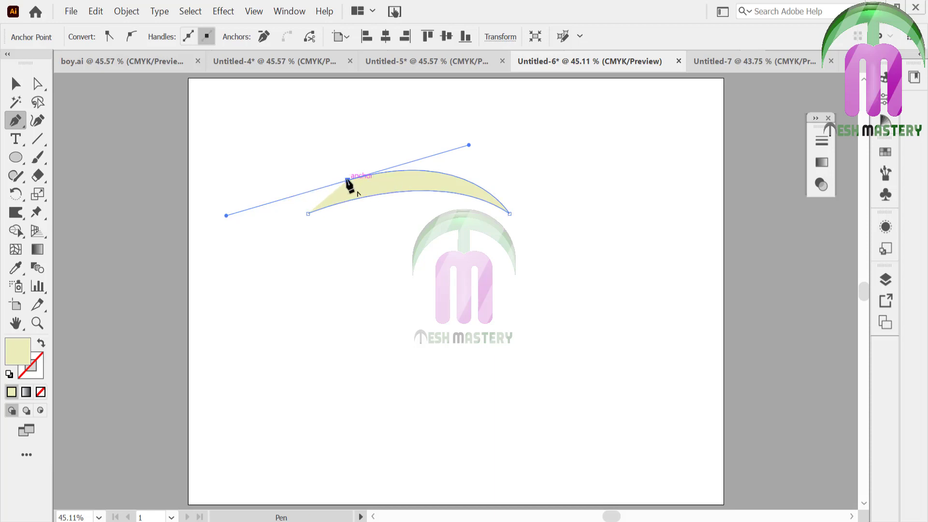
Close the curved eyebrow path with a corner point and fill it dark brown.
click(348, 180)
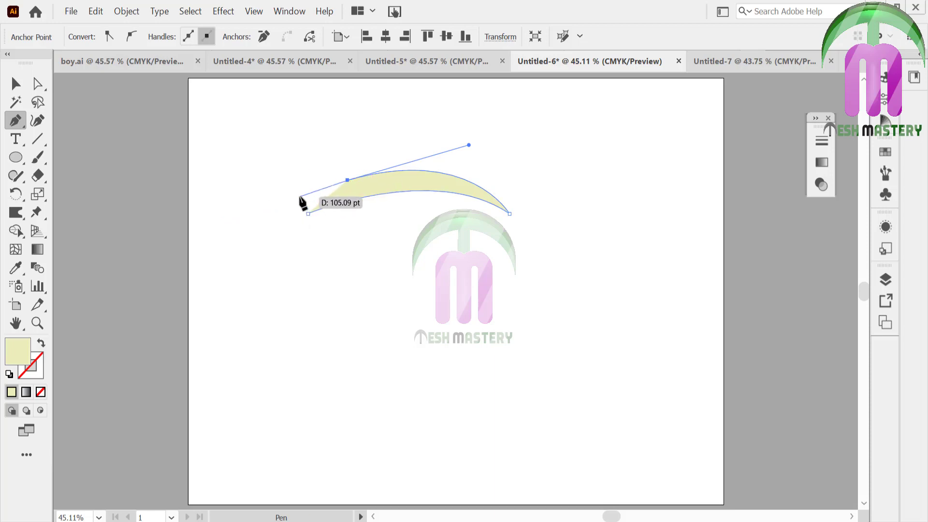
click(300, 197)
click(308, 213)
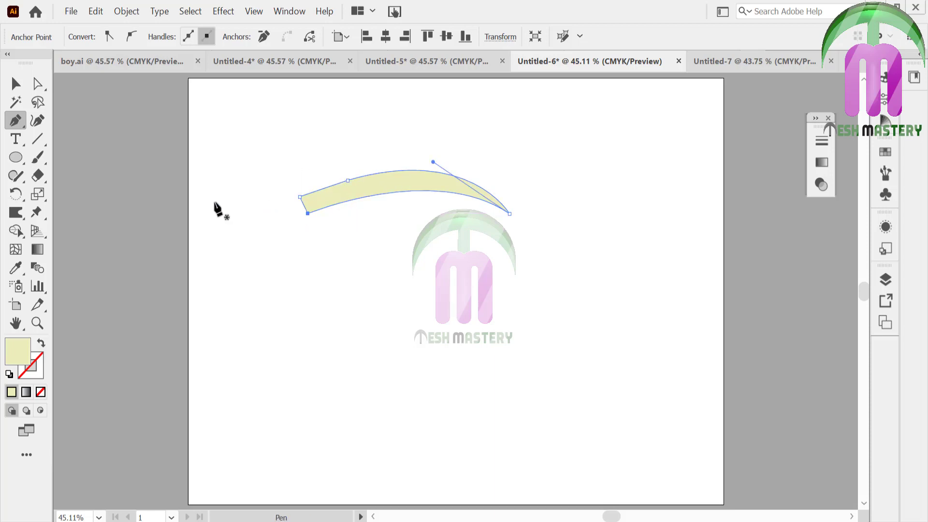
double_click(23, 349)
click(486, 346)
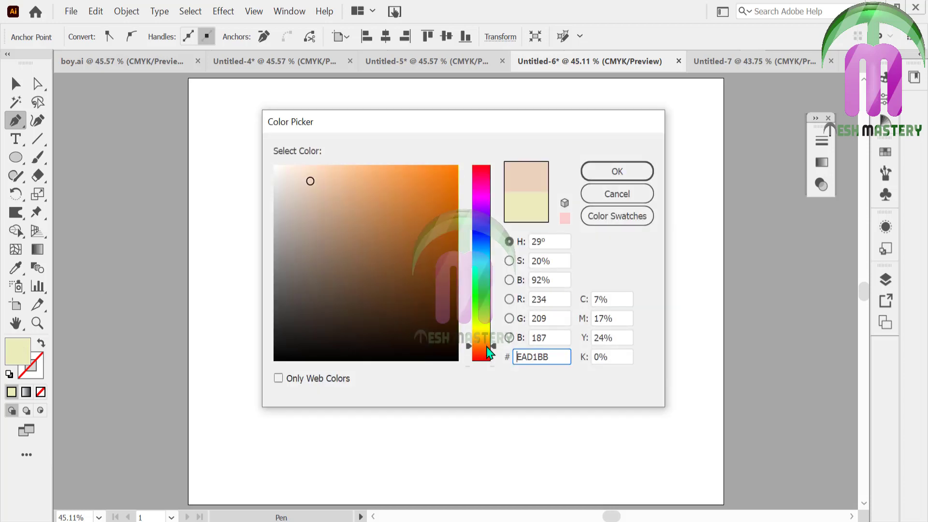
click(443, 241)
click(617, 171)
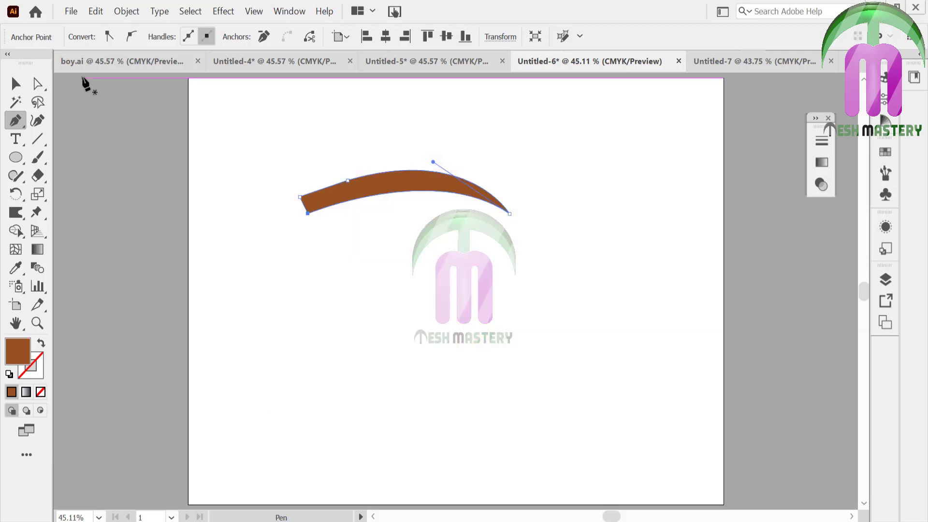
Move the brown eyebrow to the right side of the page.
click(16, 84)
drag(367, 185, 562, 210)
click(410, 143)
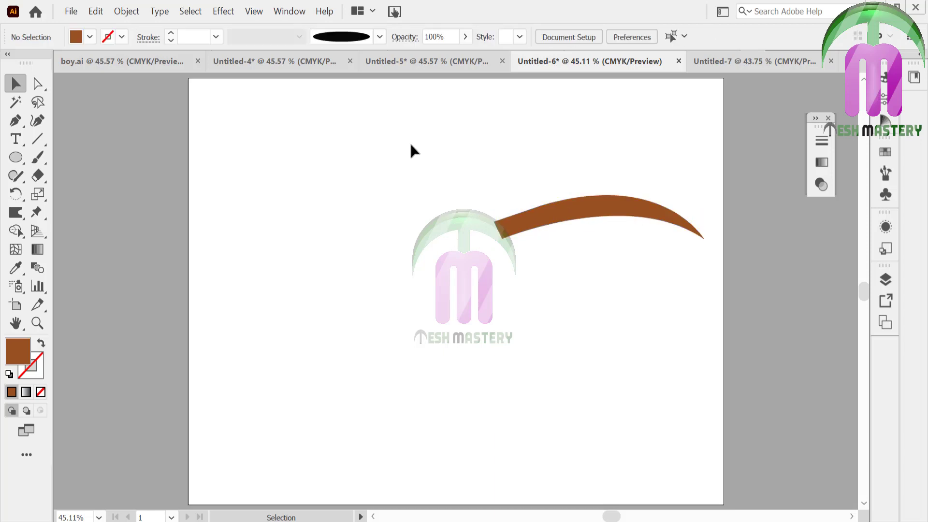
Draw a brown-outlined oval on the left of the page and shrink it.
click(13, 163)
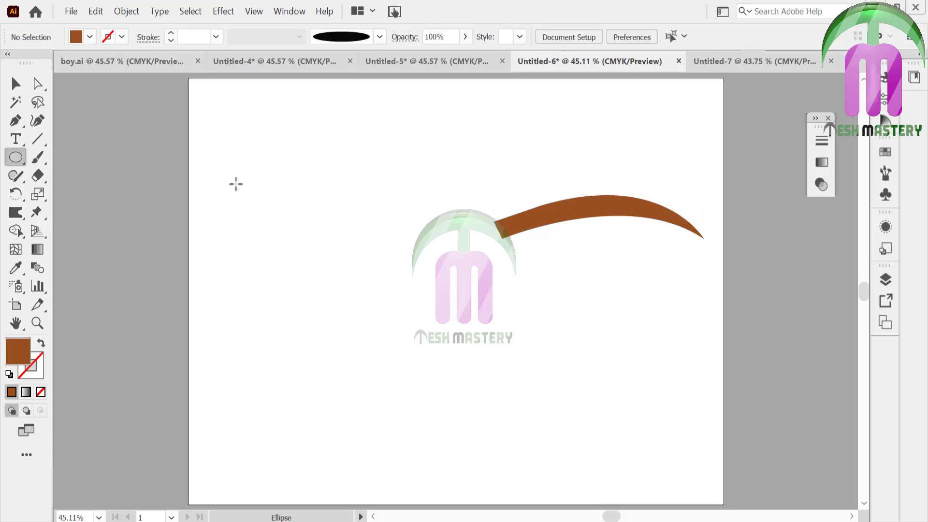
drag(236, 184, 438, 338)
click(41, 343)
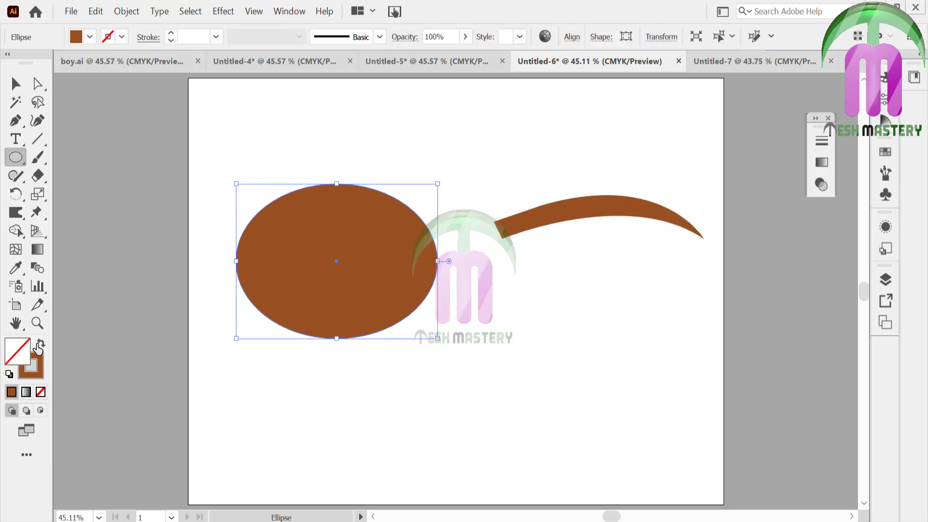
click(16, 85)
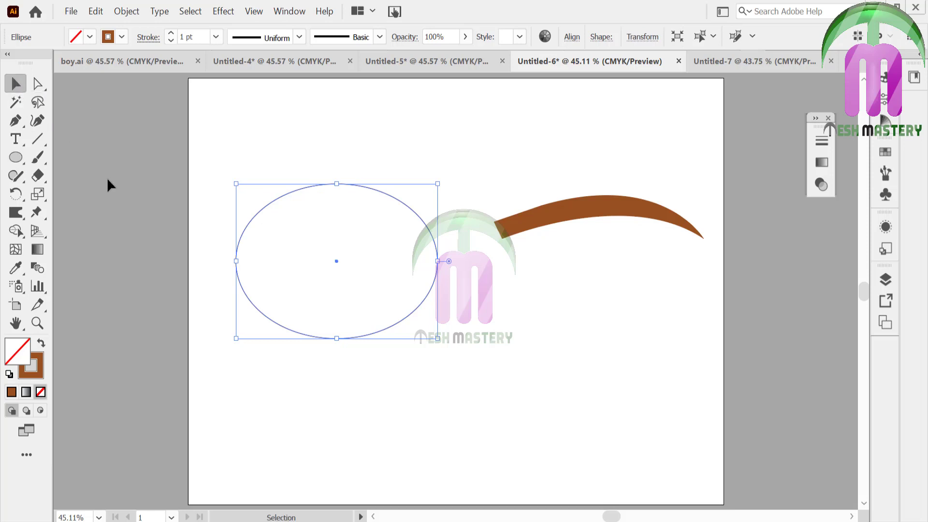
drag(437, 183, 393, 210)
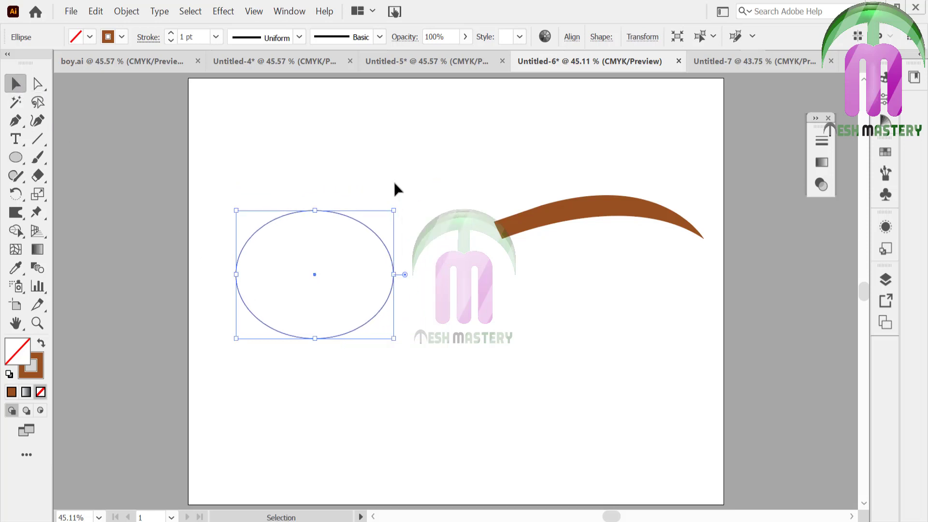
click(394, 186)
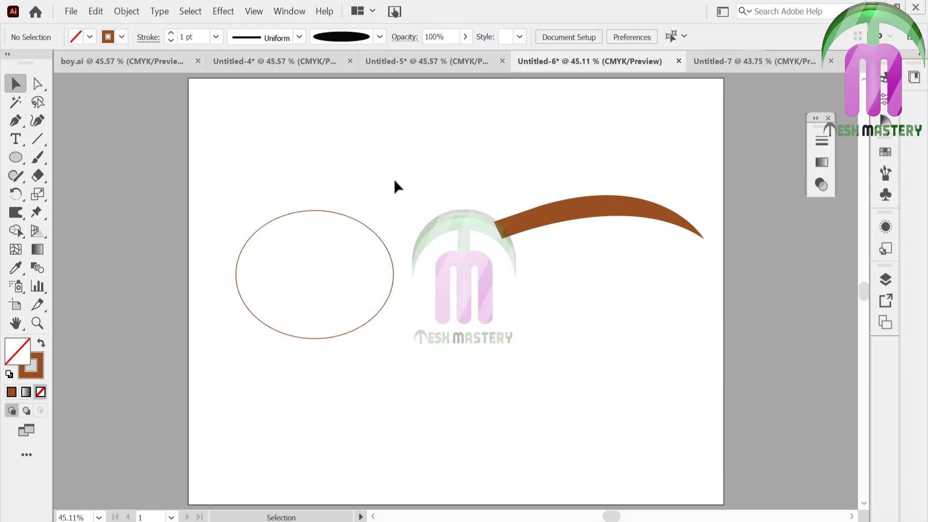
Draw a closed Pen cutting shape covering the oval's top.
click(16, 121)
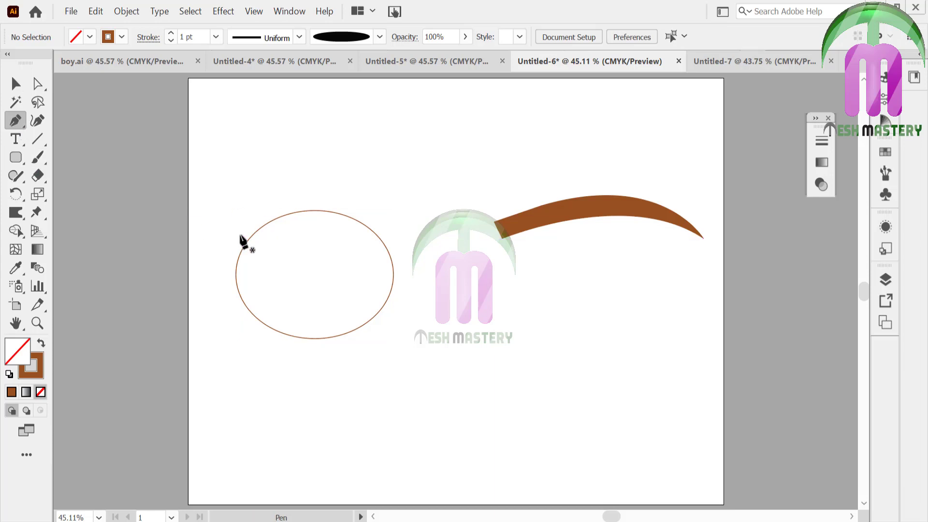
click(241, 235)
drag(409, 245, 502, 269)
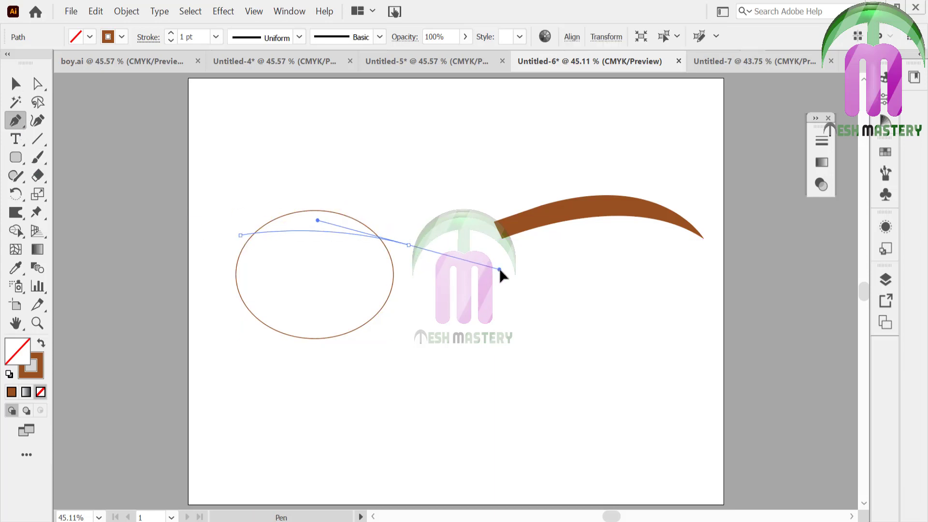
alt+click(408, 245)
drag(361, 180, 344, 173)
drag(230, 199, 233, 218)
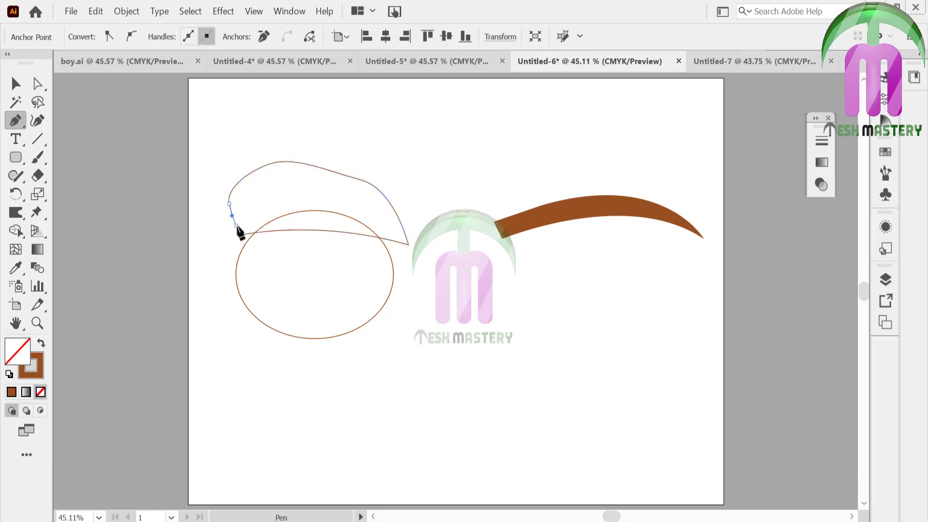
click(240, 235)
Delete the oval's top regions with Shape Builder, leaving a flat-topped bowl.
click(16, 83)
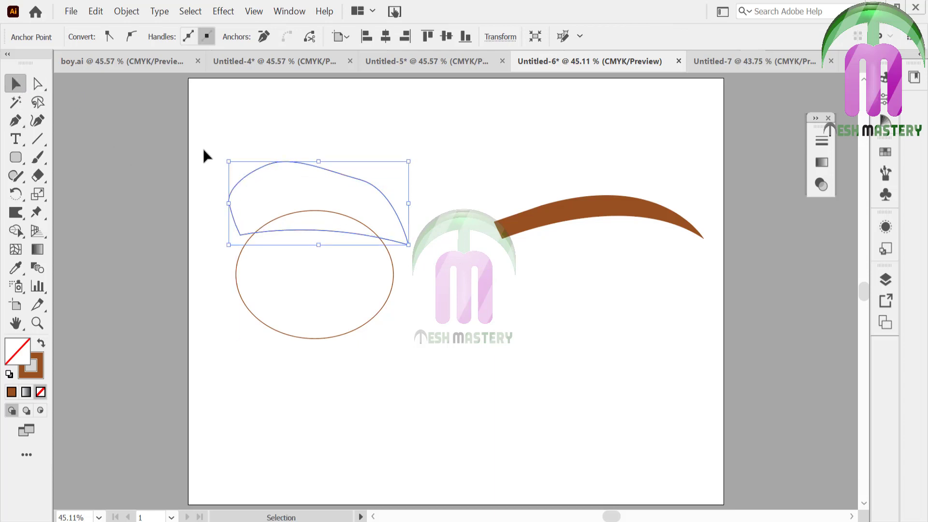
drag(205, 151, 309, 251)
click(16, 231)
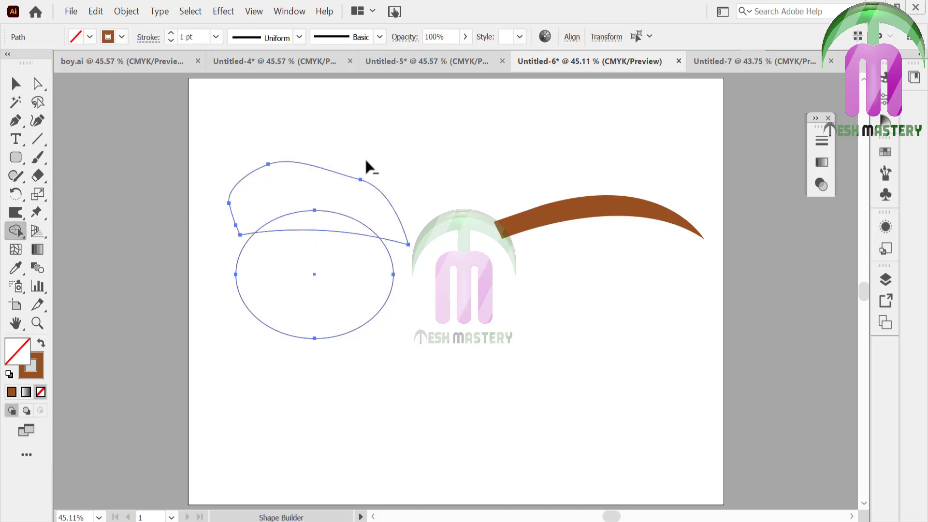
drag(366, 160, 312, 219)
click(16, 84)
click(199, 152)
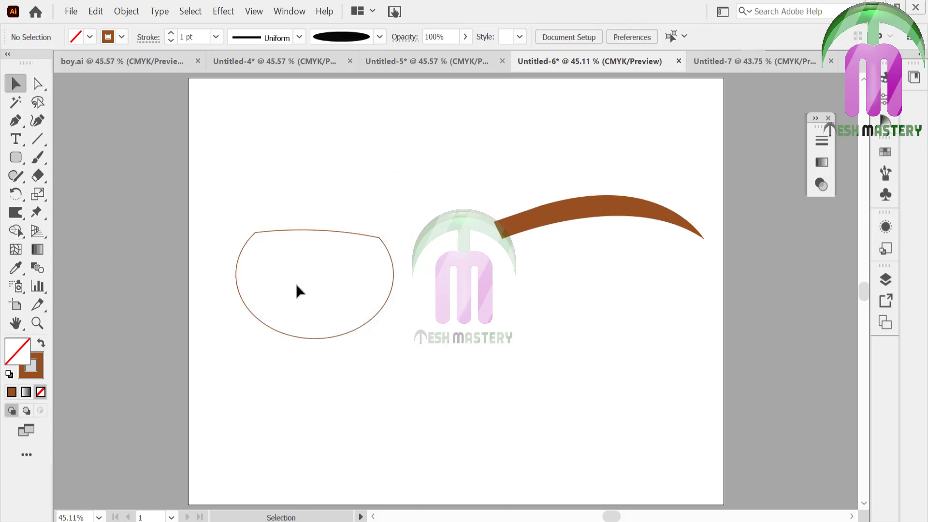
Fill the flat-topped eye shape with dark green.
drag(275, 292, 275, 293)
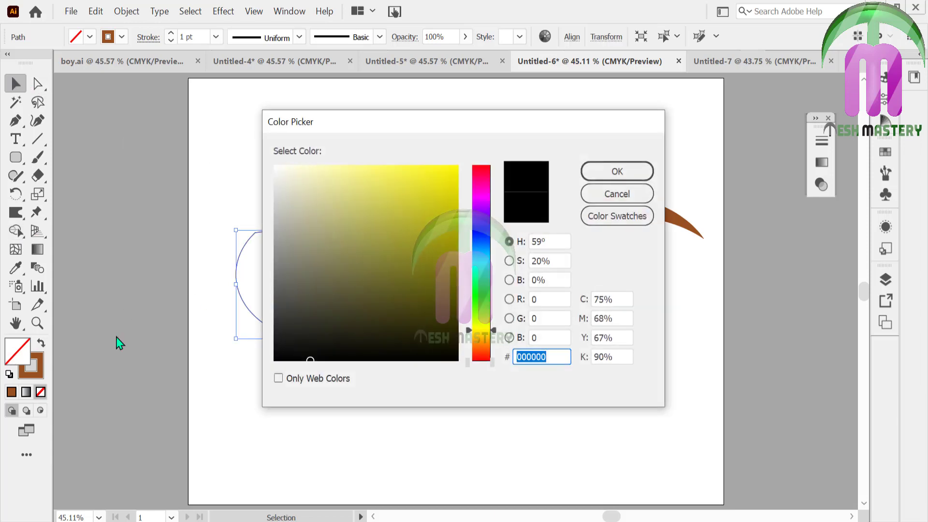
click(485, 300)
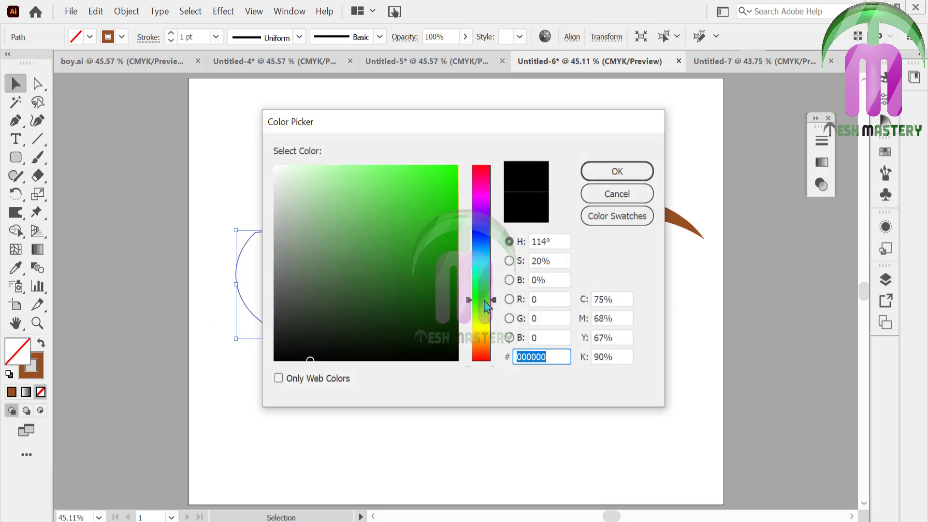
click(442, 270)
click(617, 171)
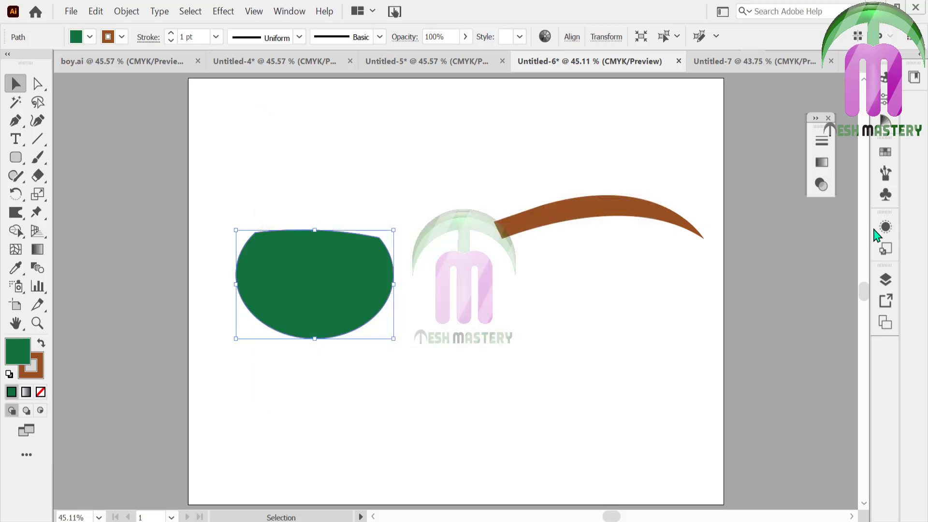
Apply a gradient fill to the eye shape with light and dark green stops.
click(822, 163)
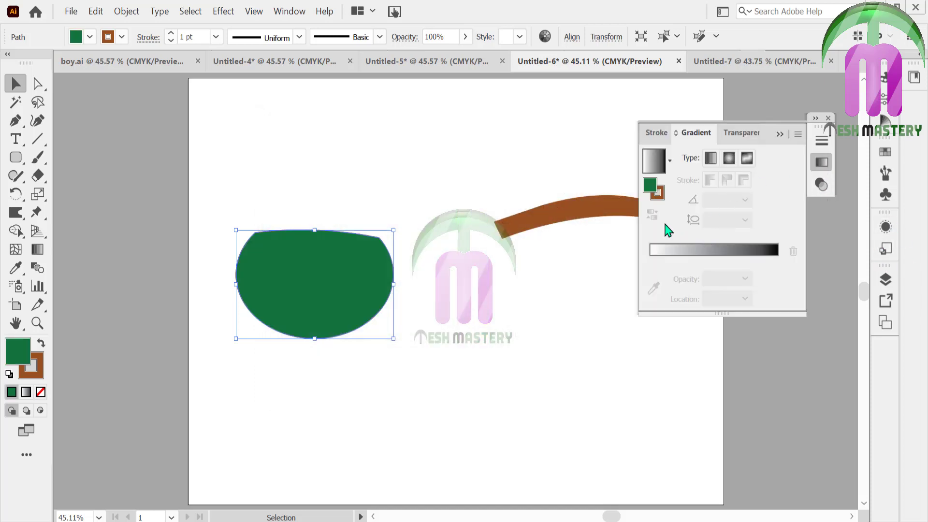
click(694, 250)
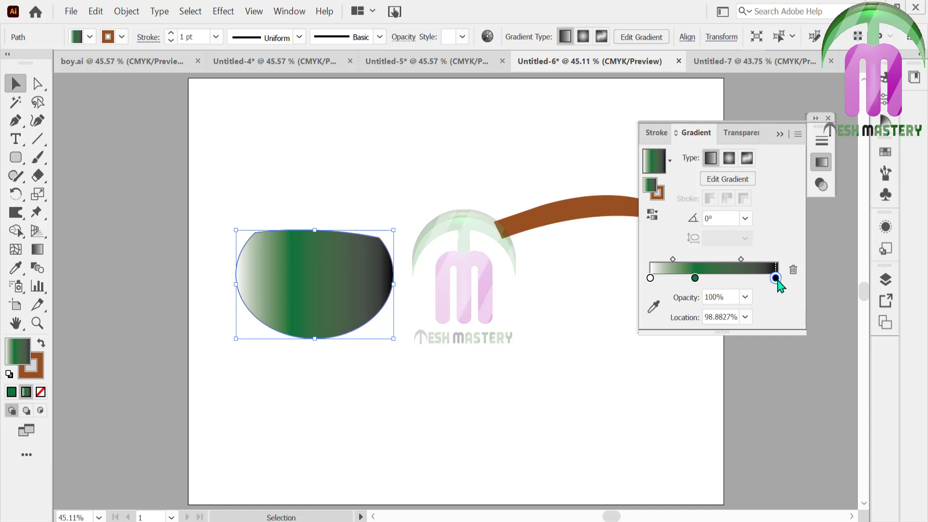
drag(778, 278, 779, 315)
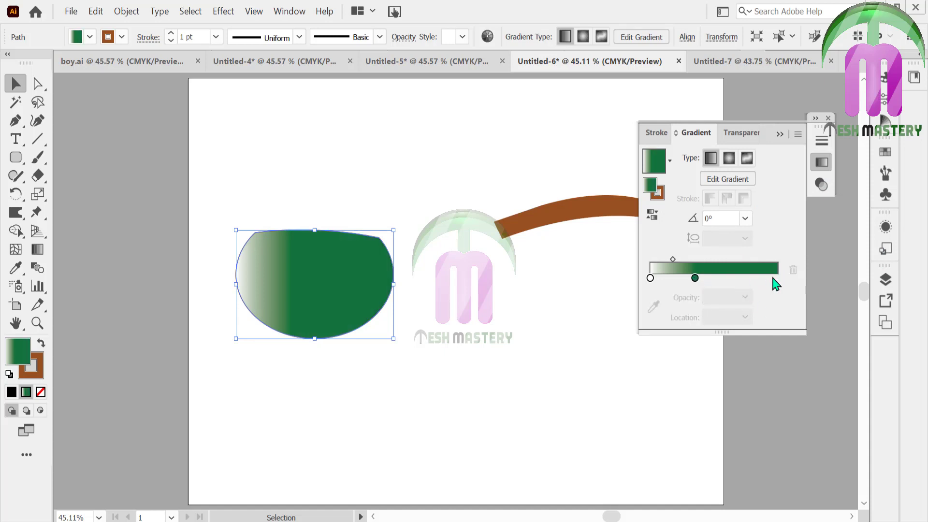
mouse_move(695, 278)
mouse_down()
mouse_move(776, 278)
mouse_move(716, 279)
mouse_move(767, 279)
mouse_up()
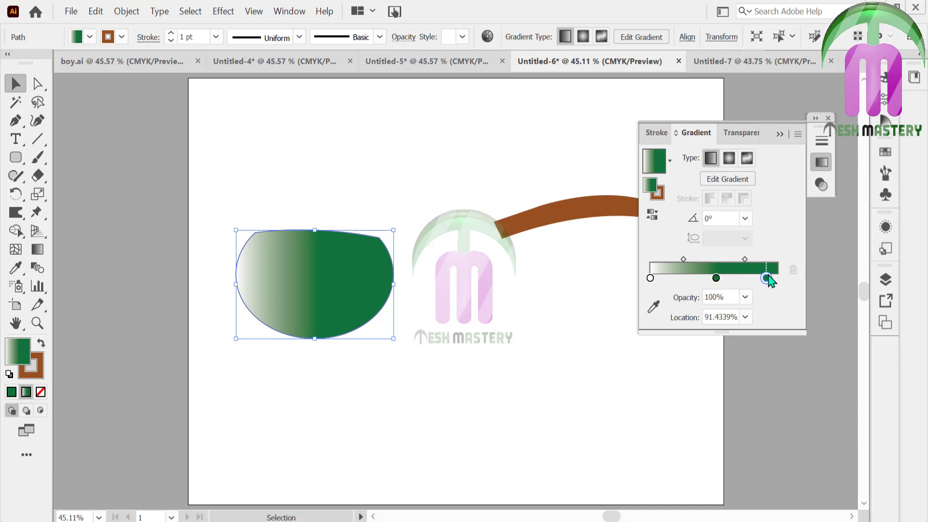
double_click(716, 279)
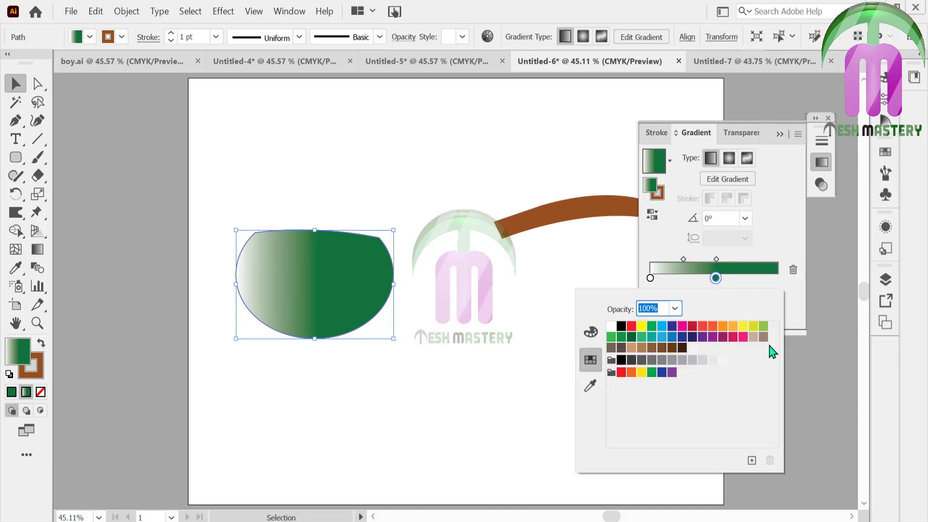
click(763, 327)
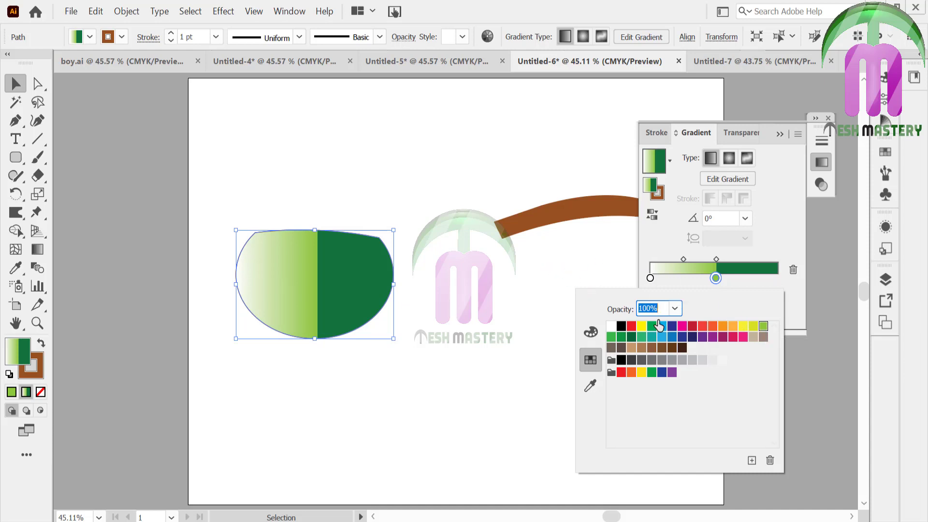
key(Escape)
Angle the gradient diagonally and adjust its stops and midpoint toward the light end.
key(g)
drag(387, 203, 227, 363)
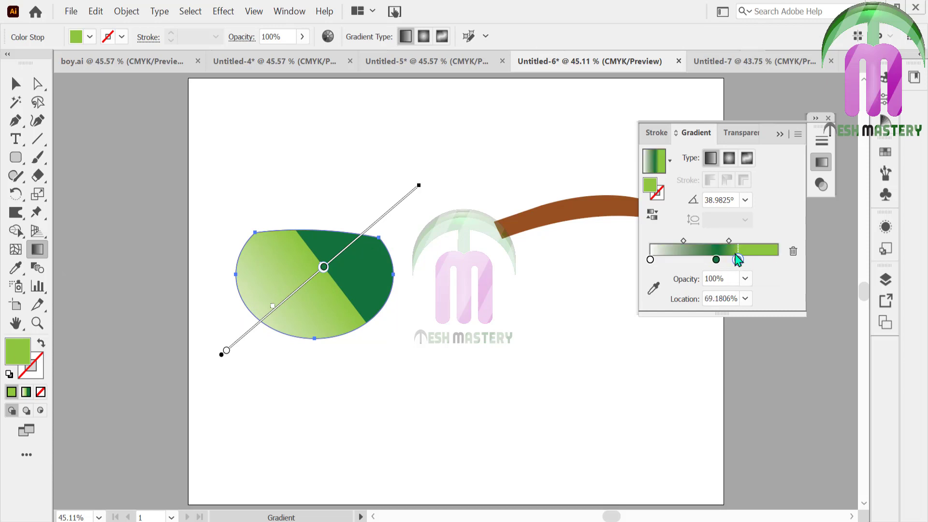
mouse_move(716, 260)
mouse_down()
mouse_move(762, 259)
mouse_move(686, 260)
mouse_move(776, 259)
mouse_up()
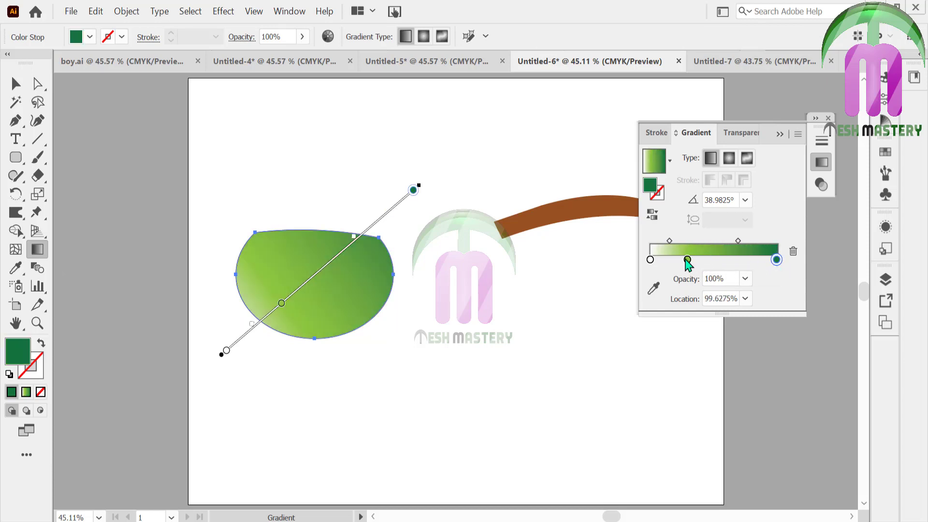
mouse_move(687, 260)
mouse_down()
mouse_move(723, 259)
mouse_move(704, 260)
mouse_move(721, 286)
mouse_up()
click(723, 260)
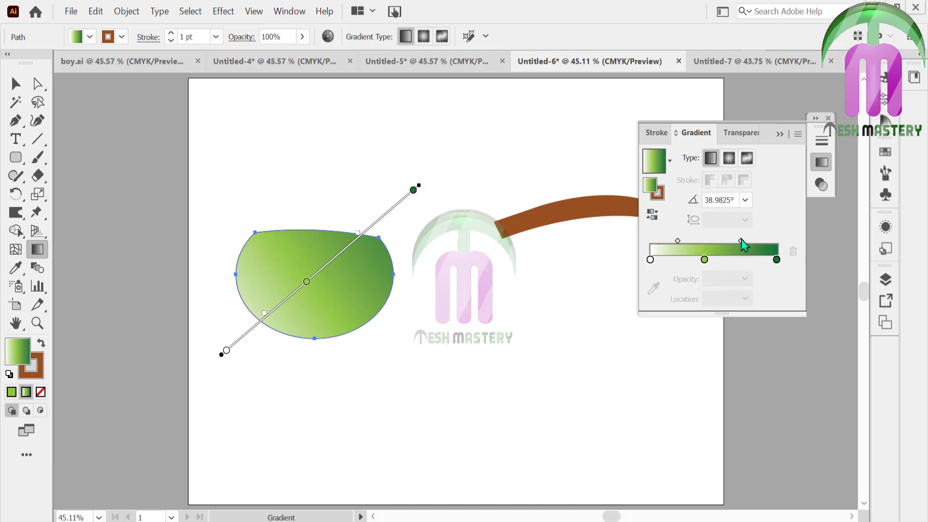
drag(741, 240, 730, 240)
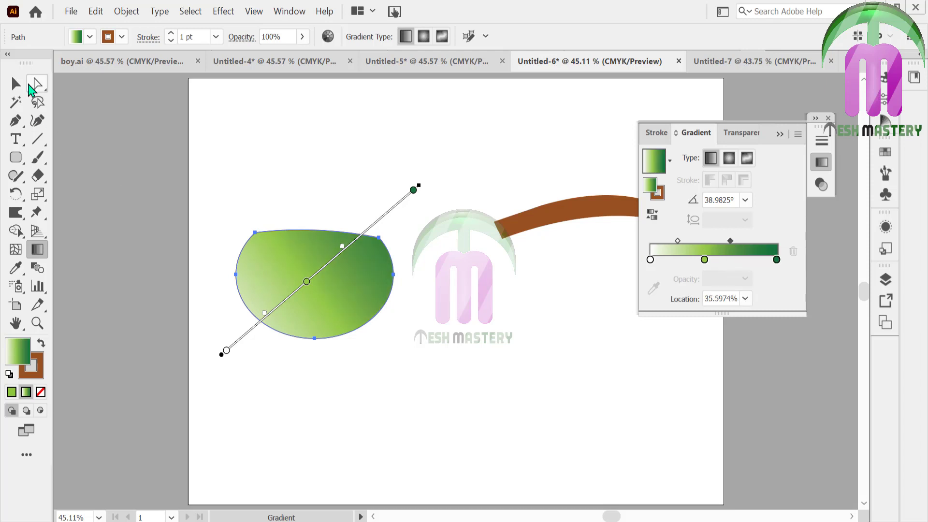
click(16, 83)
click(156, 171)
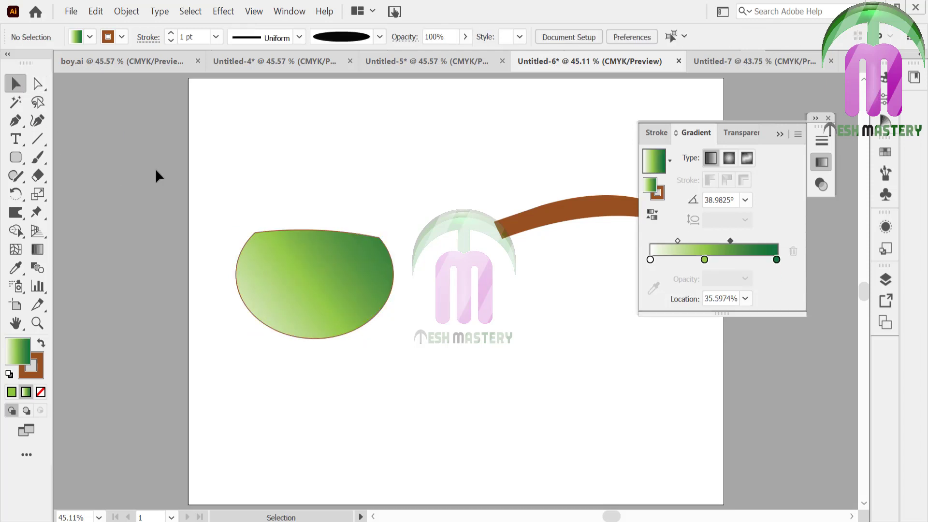
Set the eye-white's brown outline to 3 pt.
click(288, 289)
click(215, 37)
click(234, 140)
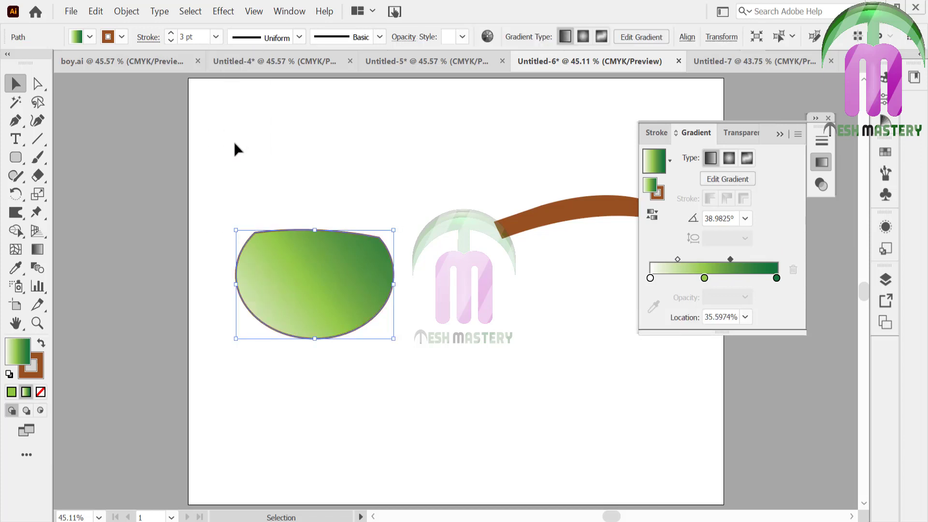
drag(16, 158, 66, 193)
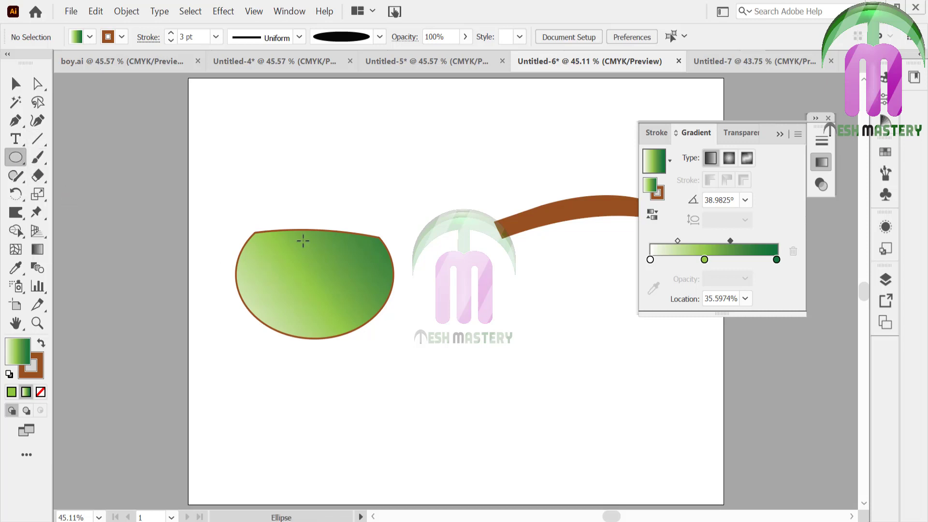
Draw a circle filled #7A320A with no outline for the iris.
drag(231, 119, 292, 184)
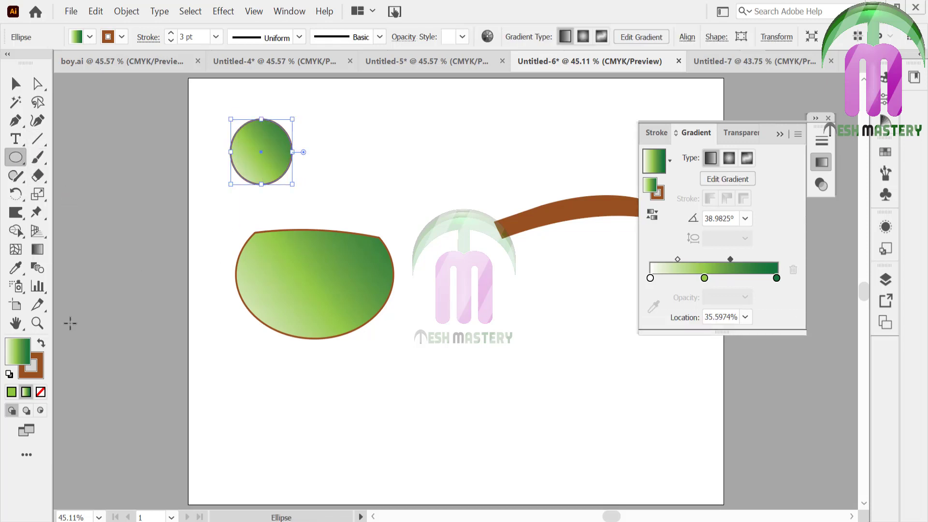
click(42, 344)
click(30, 365)
click(40, 392)
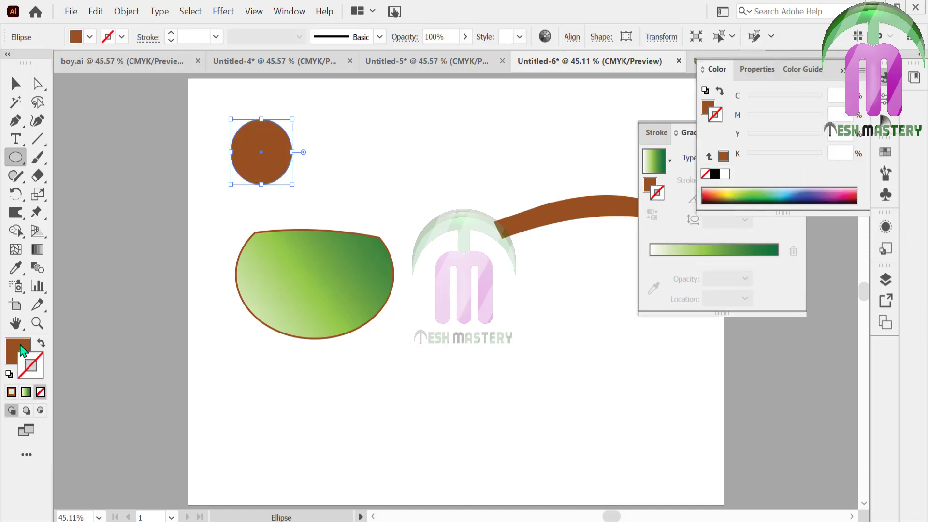
double_click(20, 349)
text(7A320A)
key(Return)
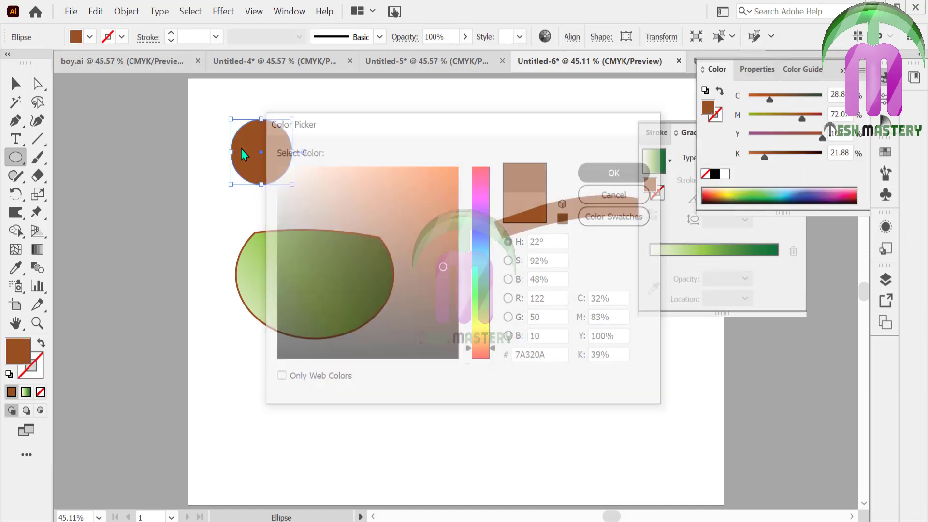
click(243, 151)
click(498, 299)
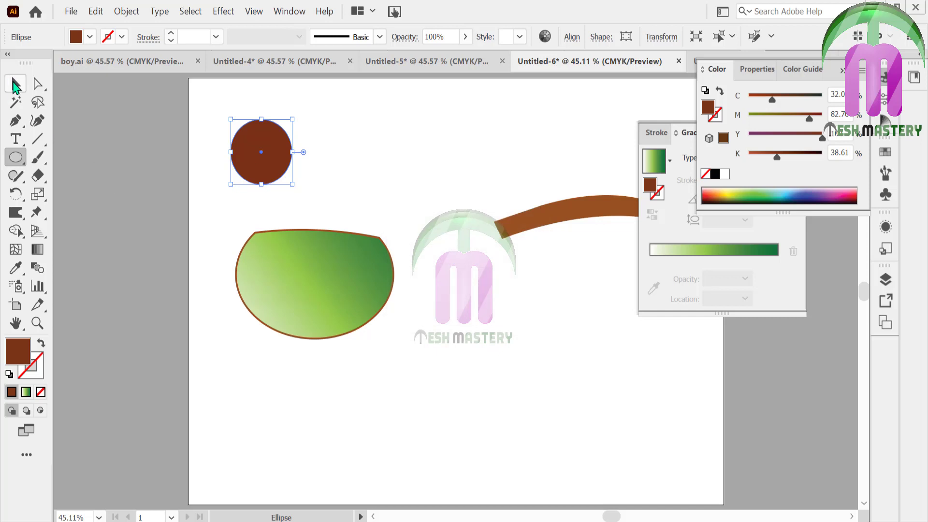
Move the brown iris into the eye shape and enlarge it.
key(v)
click(286, 123)
drag(270, 148, 309, 286)
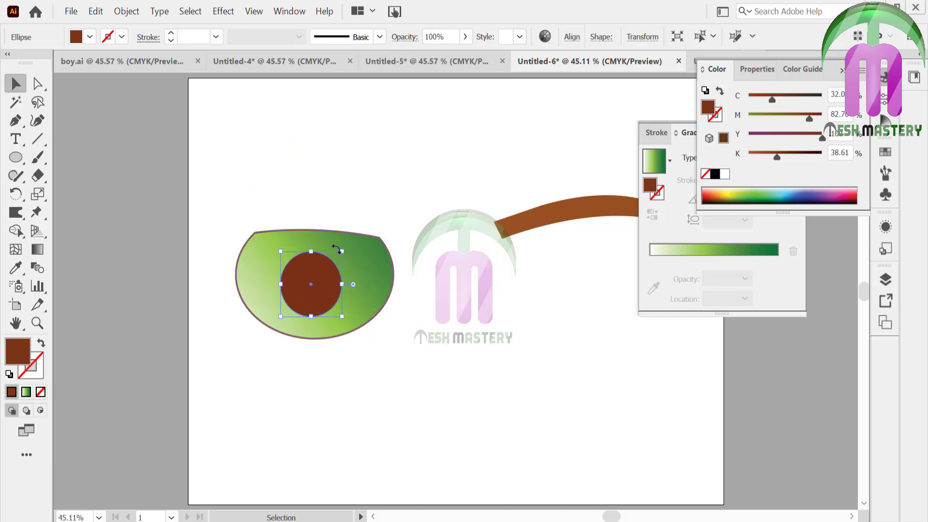
drag(340, 252, 363, 234)
drag(318, 282, 307, 288)
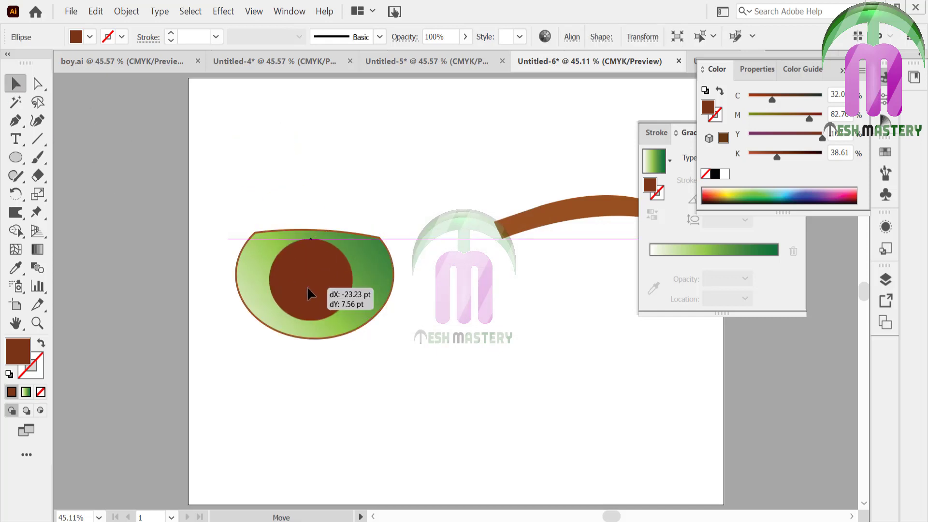
Copy the iris as a black pupil and centre it inside the iris.
click(346, 197)
mouse_move(344, 305)
mouse_down()
mouse_move(478, 220)
mouse_move(473, 228)
mouse_up()
click(718, 173)
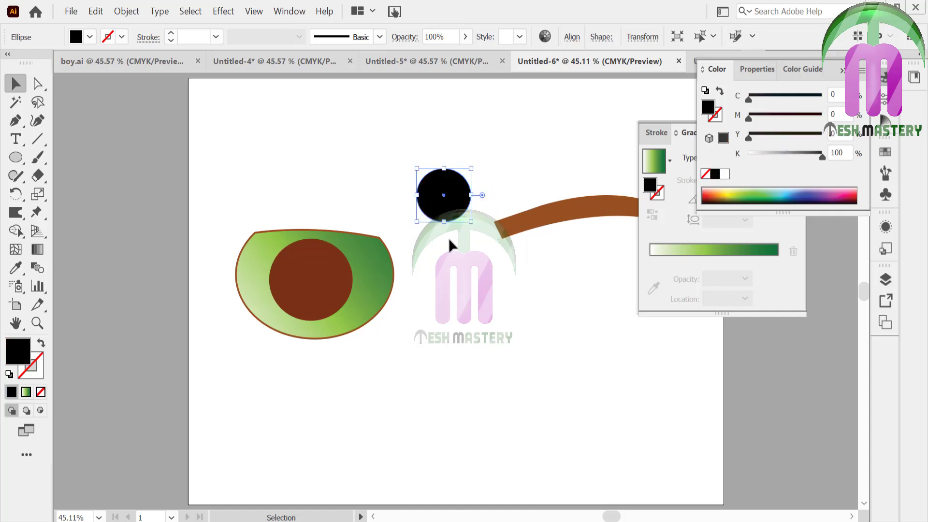
drag(443, 195, 311, 279)
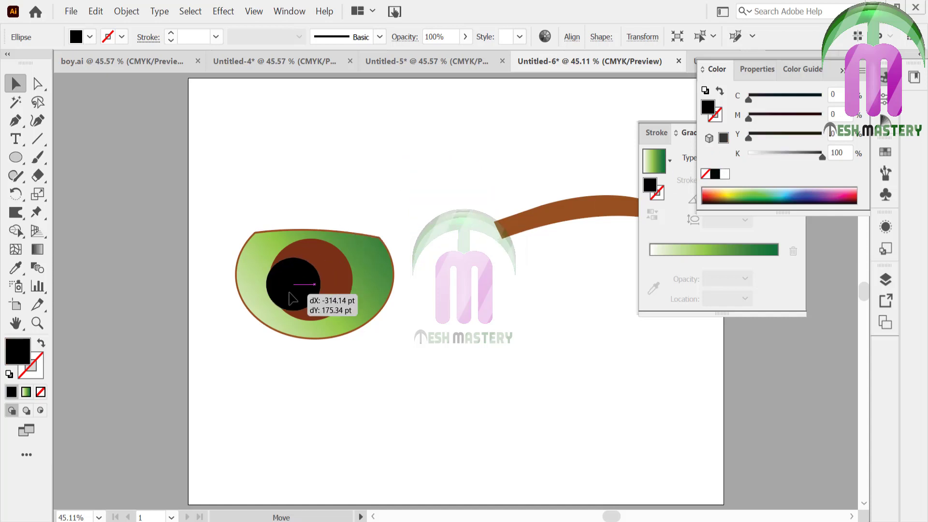
click(365, 175)
Draw a small white five-point star and place it on the pupil.
drag(16, 157, 84, 230)
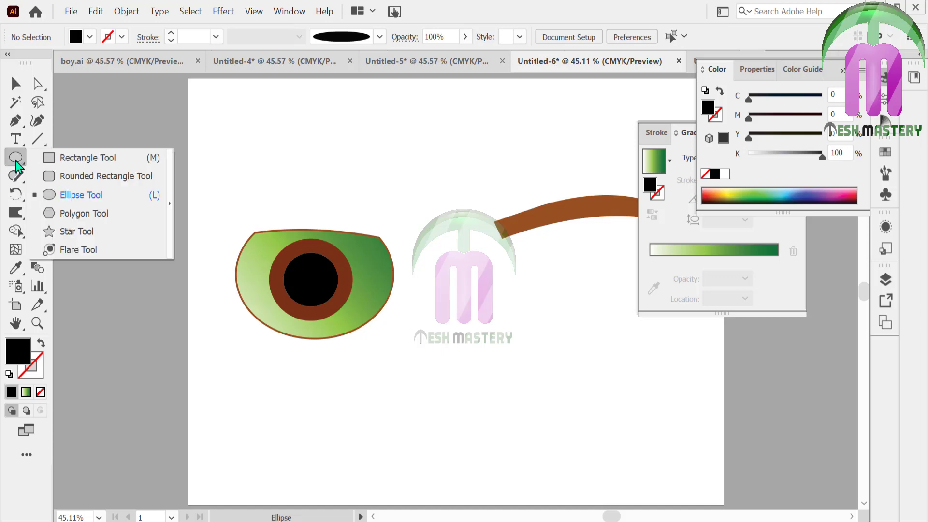
drag(266, 162, 338, 228)
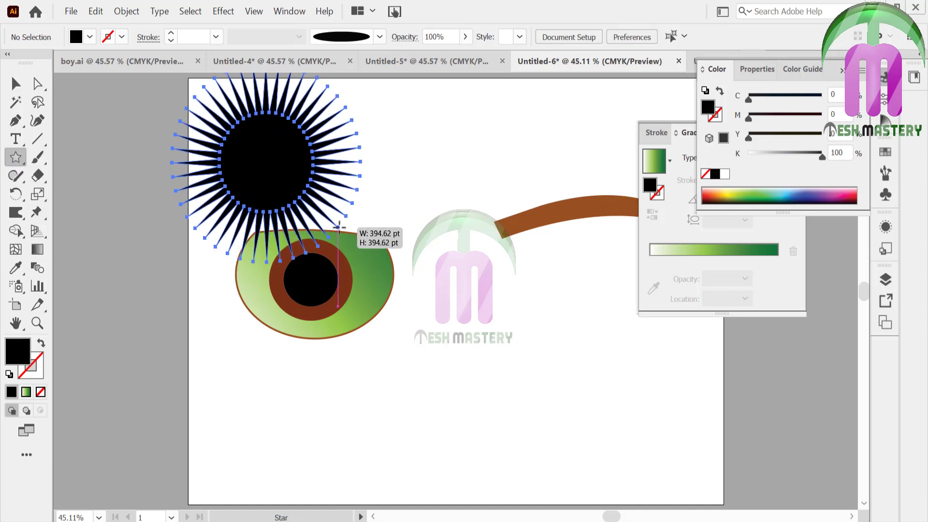
key(Down)
key(Down)
key(Down)
key(Down)
key(Down)
key(Down)
key(Down)
key(Down)
key(Down)
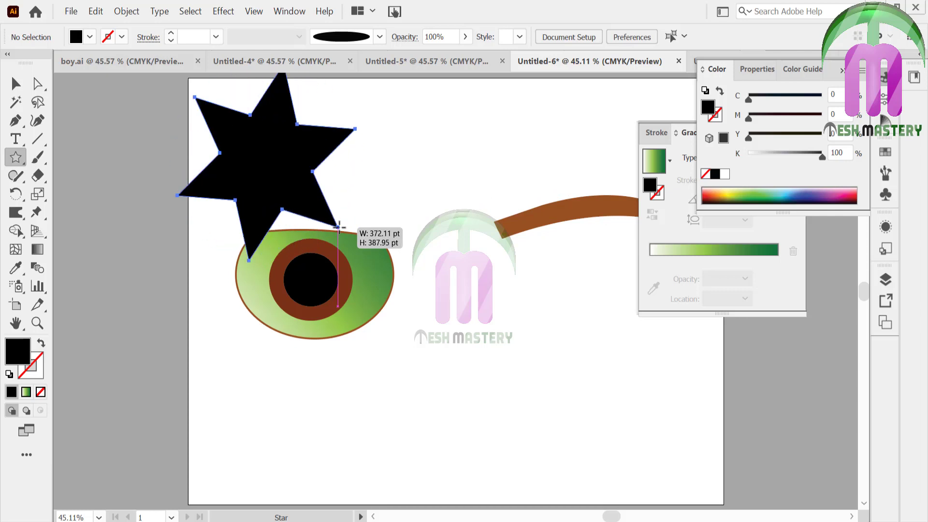
key(Down)
key(Down)
drag(338, 227, 276, 170)
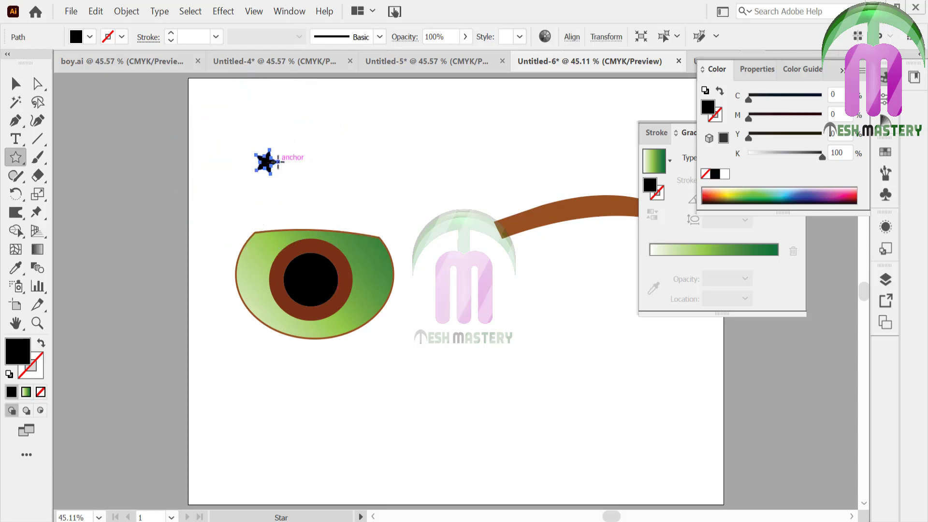
click(16, 83)
click(723, 174)
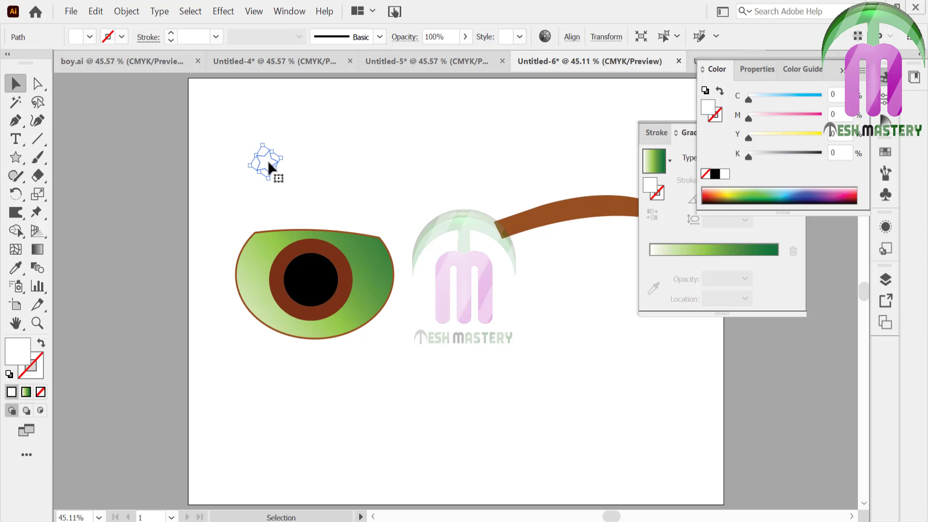
drag(267, 160, 298, 266)
Apply a 3 pt Feather effect to the star highlight.
click(223, 12)
mouse_move(239, 208)
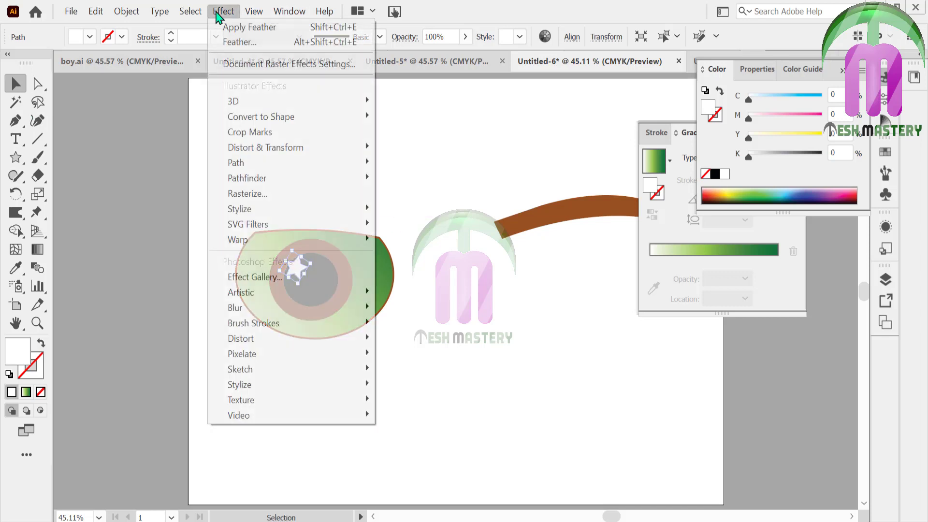
click(141, 226)
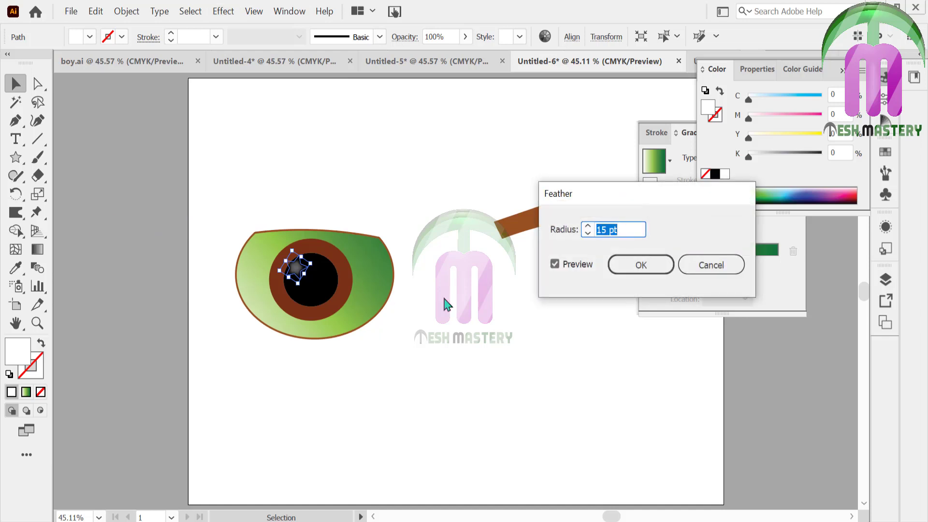
click(588, 233)
click(588, 234)
click(585, 226)
click(587, 233)
click(588, 233)
click(639, 268)
click(386, 164)
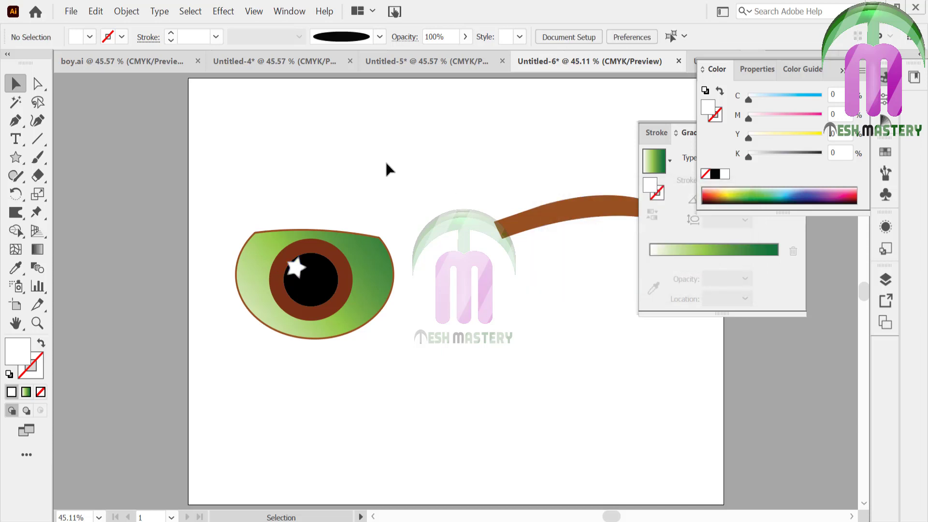
Enlarge the star slightly and draw a small white dot highlight on the pupil.
click(296, 267)
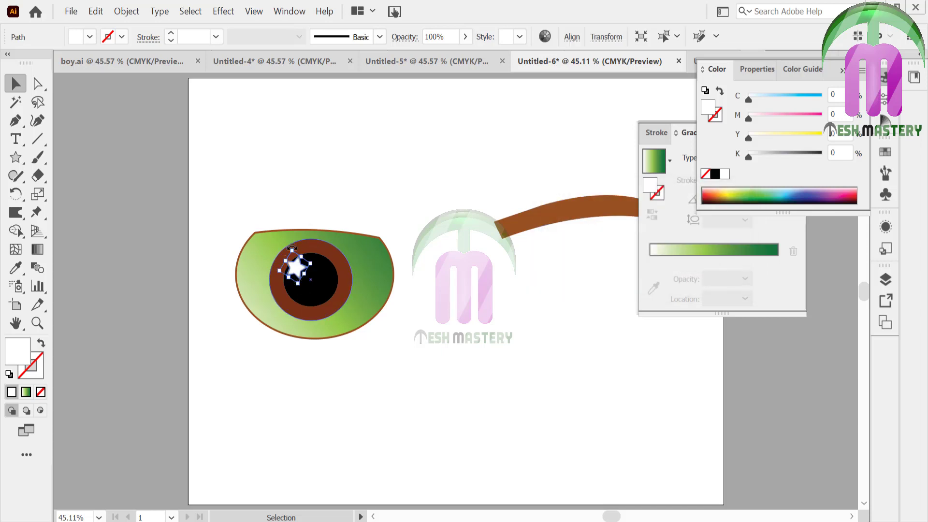
drag(291, 248, 290, 239)
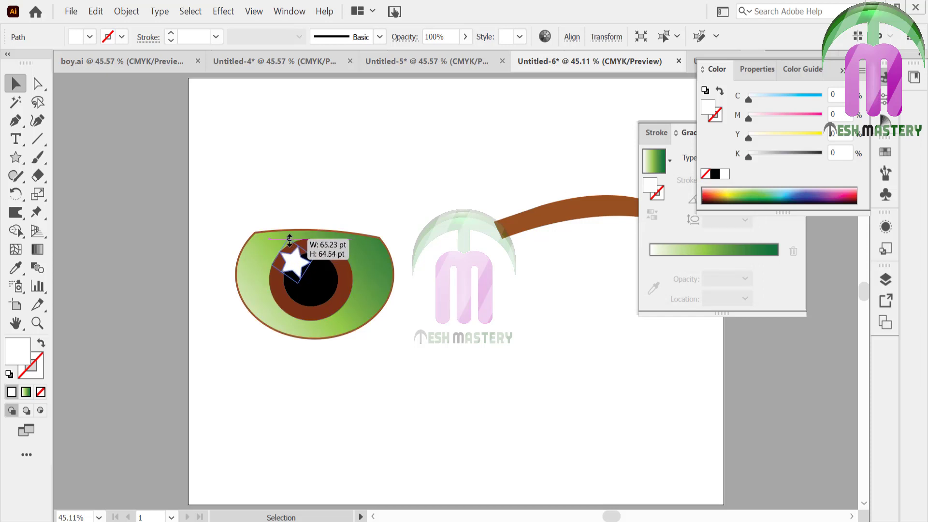
click(295, 201)
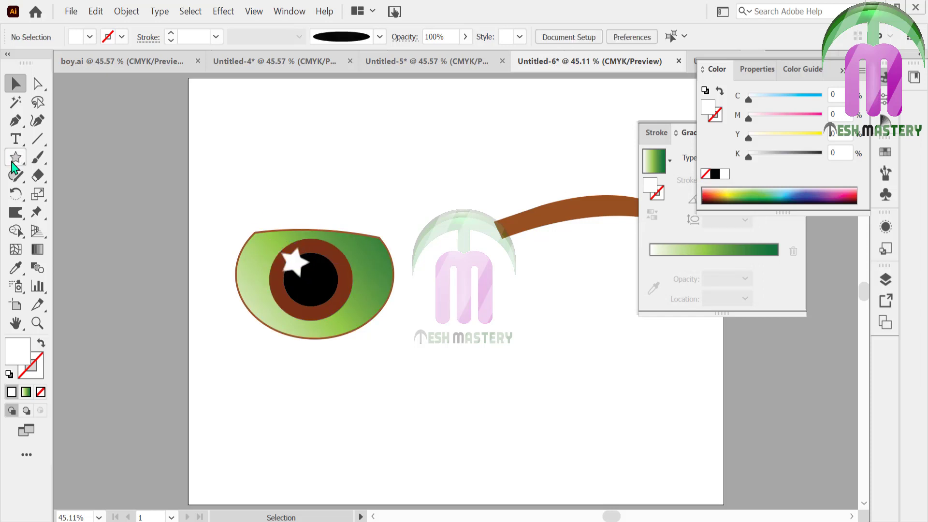
drag(15, 157, 72, 197)
mouse_move(331, 274)
mouse_down()
mouse_move(345, 288)
mouse_move(302, 305)
mouse_up()
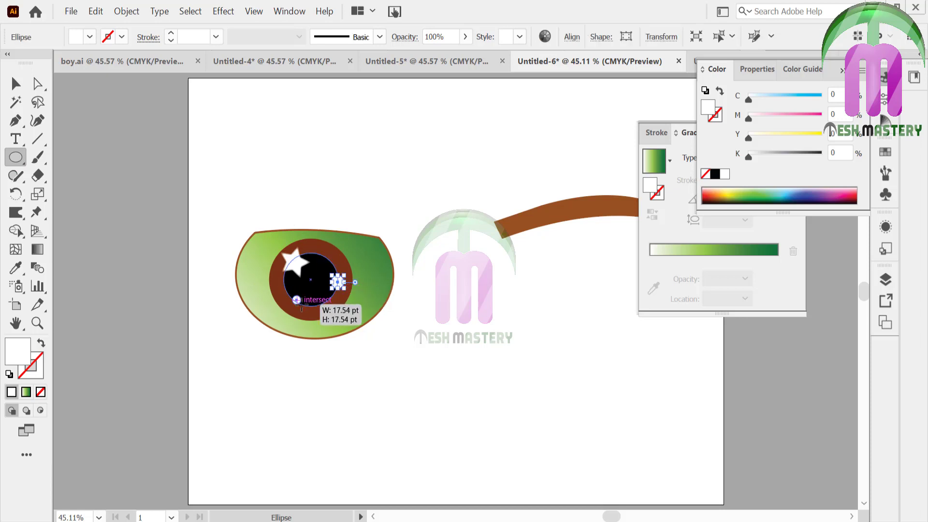
key(v)
click(192, 199)
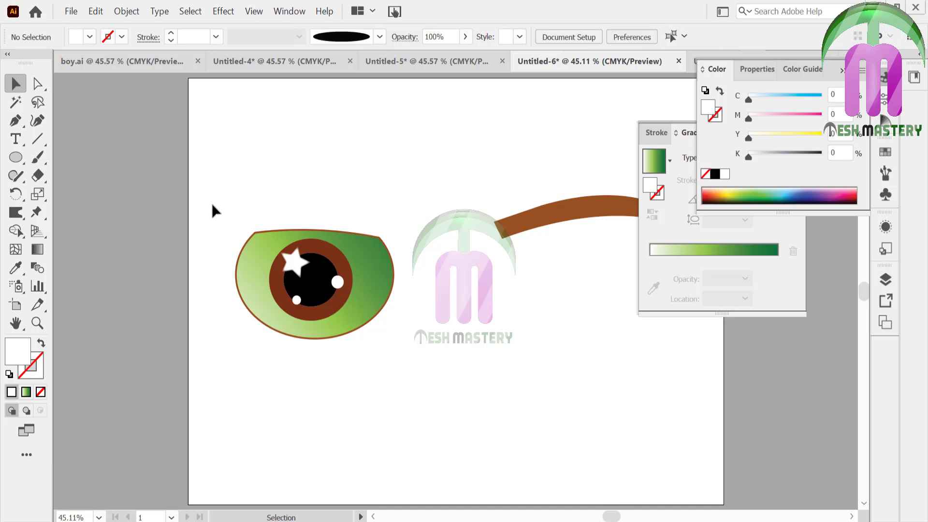
Move the eye group under the eyebrow and rotate it level.
click(843, 71)
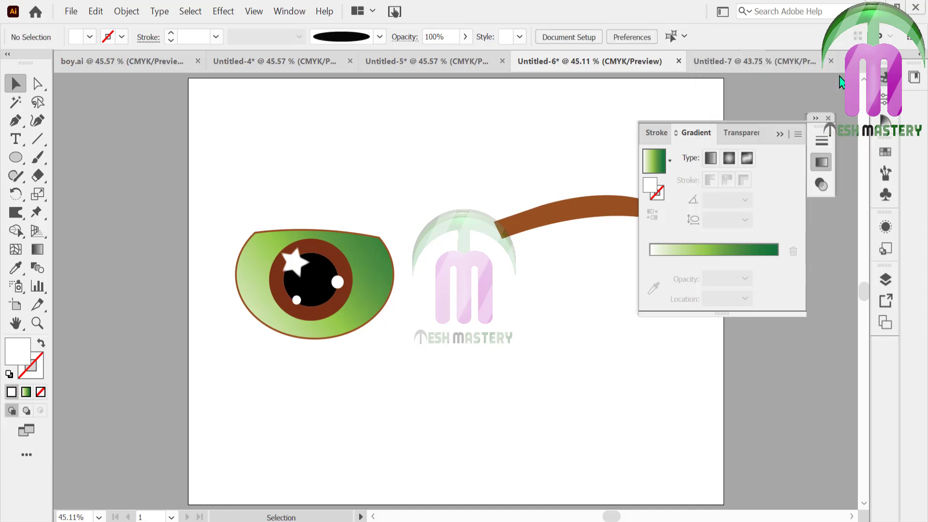
click(780, 134)
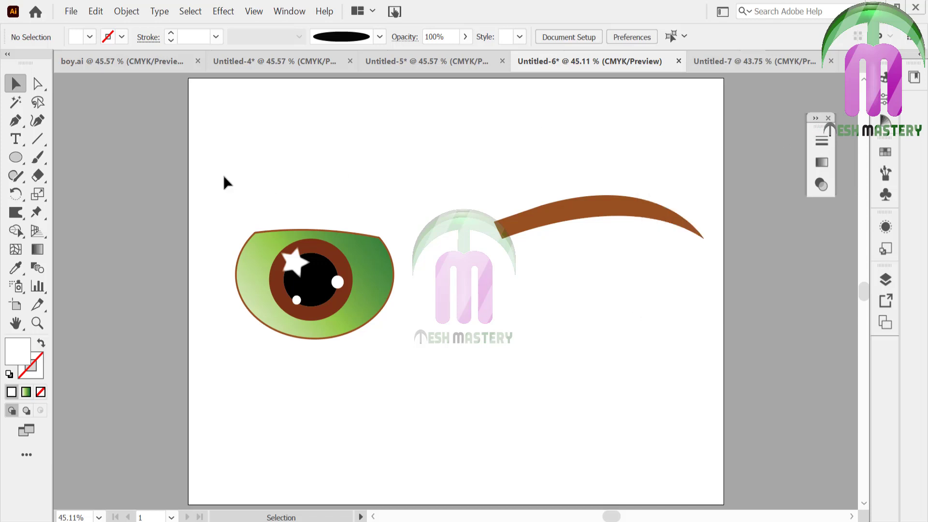
mouse_move(224, 176)
mouse_down()
mouse_move(401, 360)
mouse_move(406, 332)
mouse_up()
drag(312, 300, 596, 325)
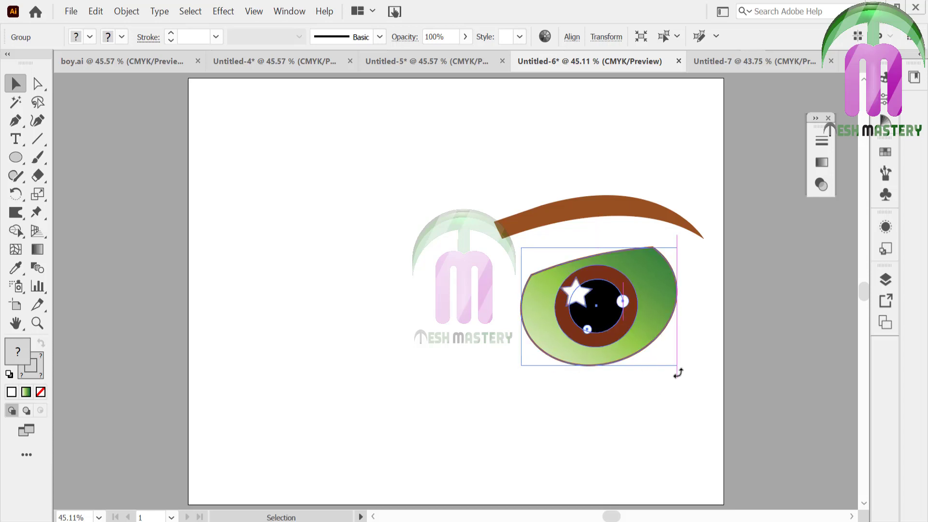
drag(677, 372, 662, 375)
click(423, 289)
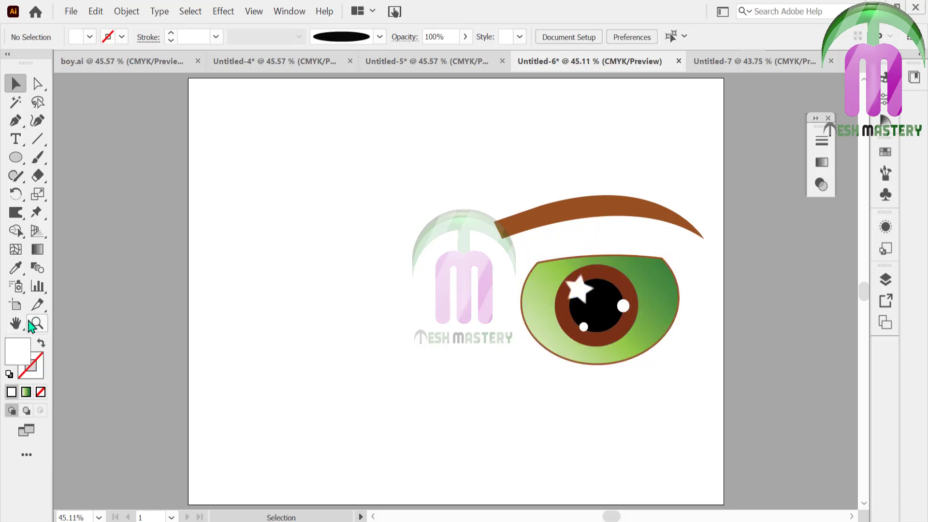
Zoom in and draw a Pen eyeliner path over the eye's top edge with a right flick.
key(z)
click(613, 290)
key(p)
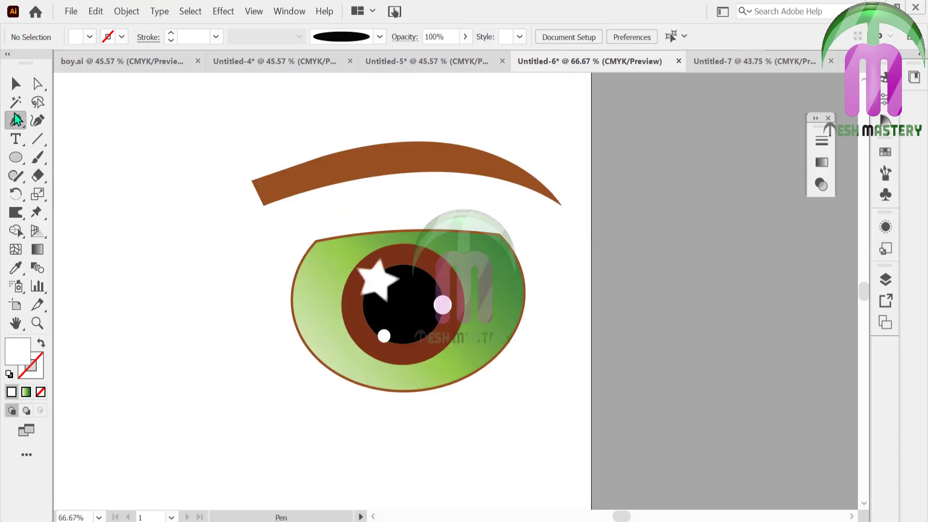
click(298, 260)
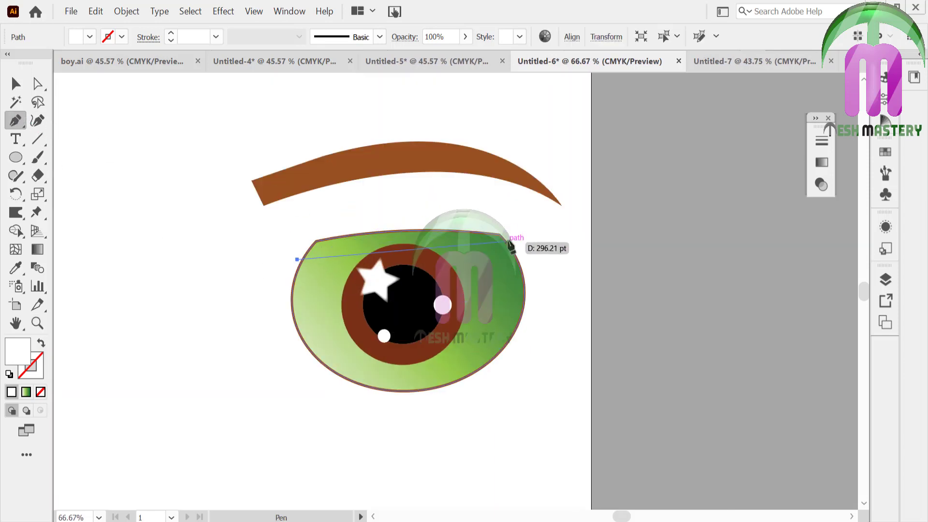
drag(532, 259, 622, 324)
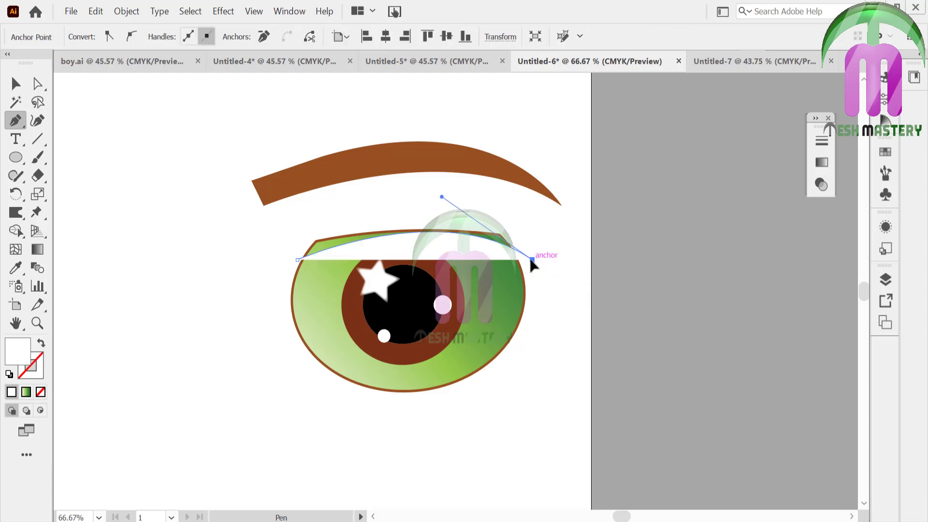
drag(532, 260, 592, 284)
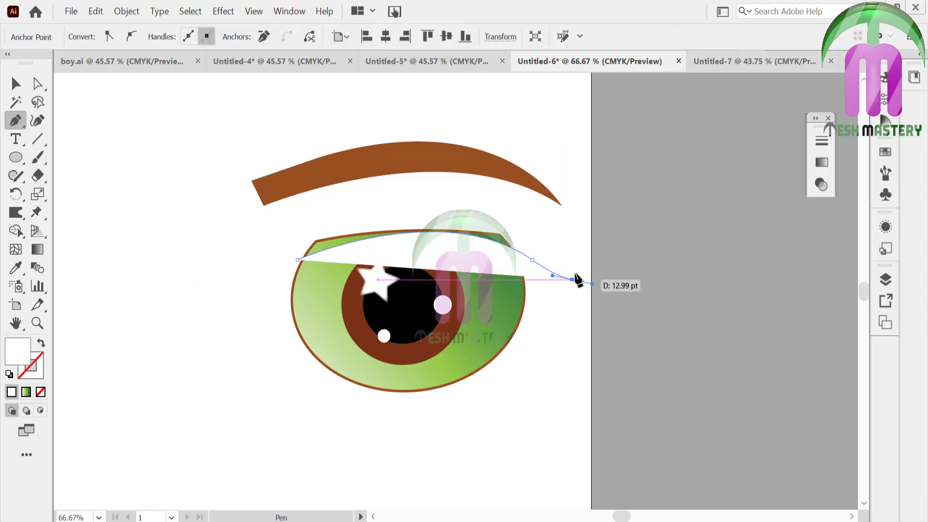
Apply the black tapered oval brush to the eyeliner and remove its white fill.
click(885, 173)
click(743, 237)
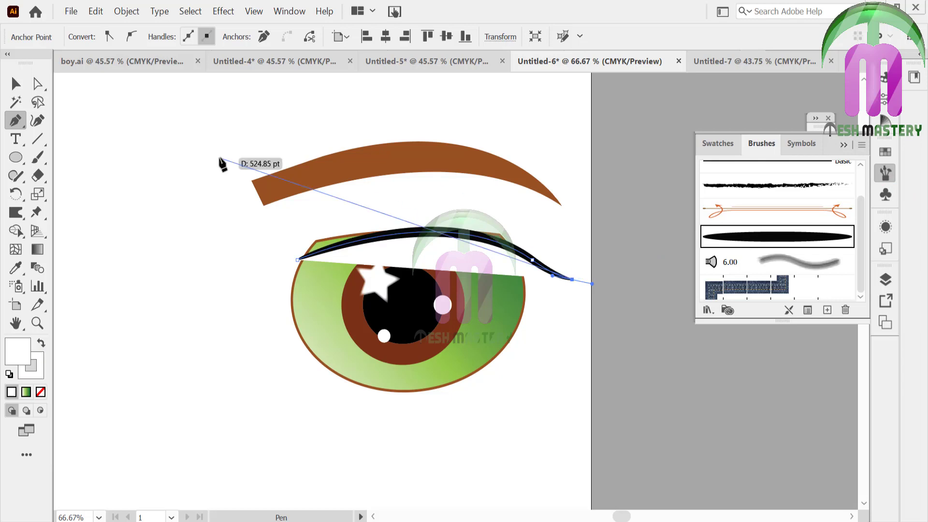
click(16, 84)
click(163, 247)
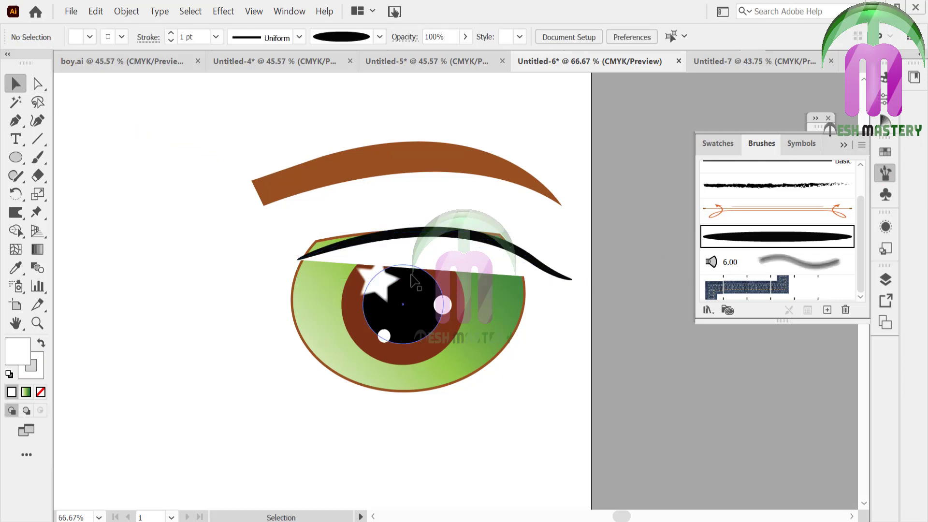
click(498, 240)
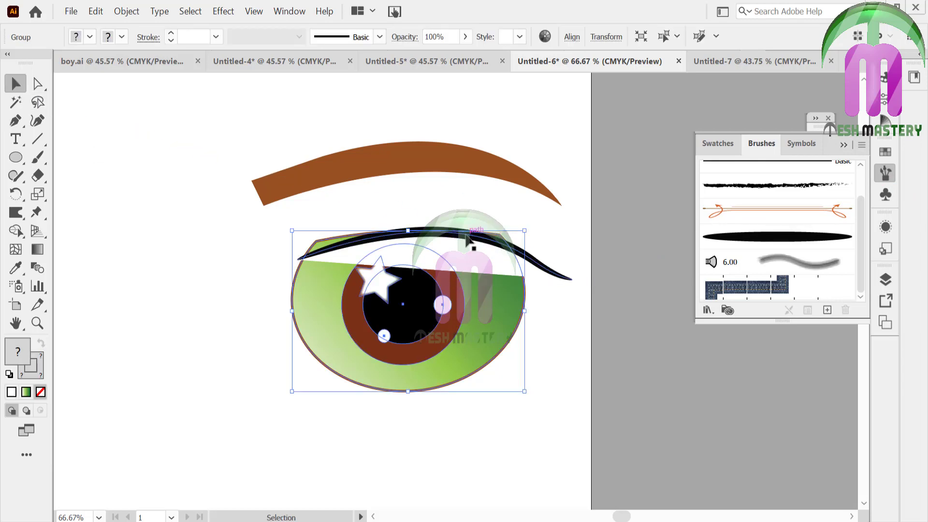
click(41, 392)
click(73, 366)
Select all the eye parts and apply the Shape Builder tool to them.
drag(364, 220, 444, 386)
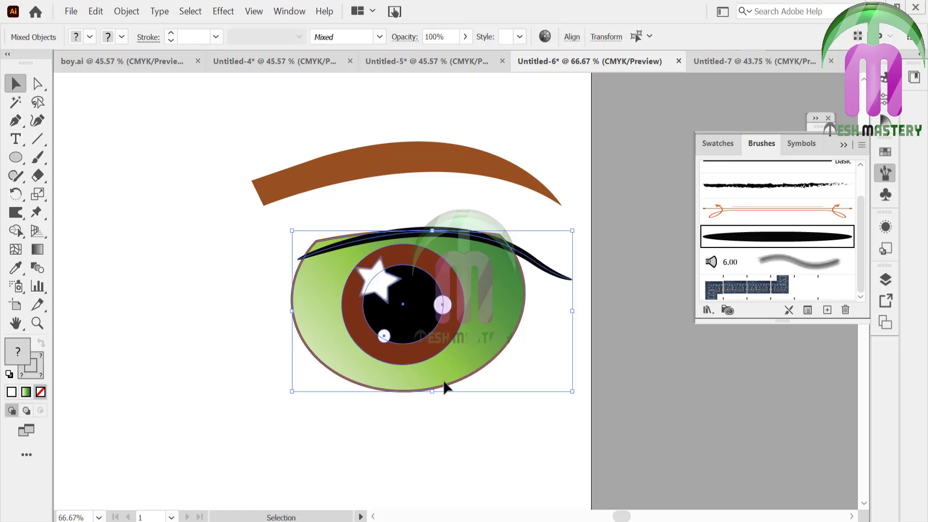
click(15, 232)
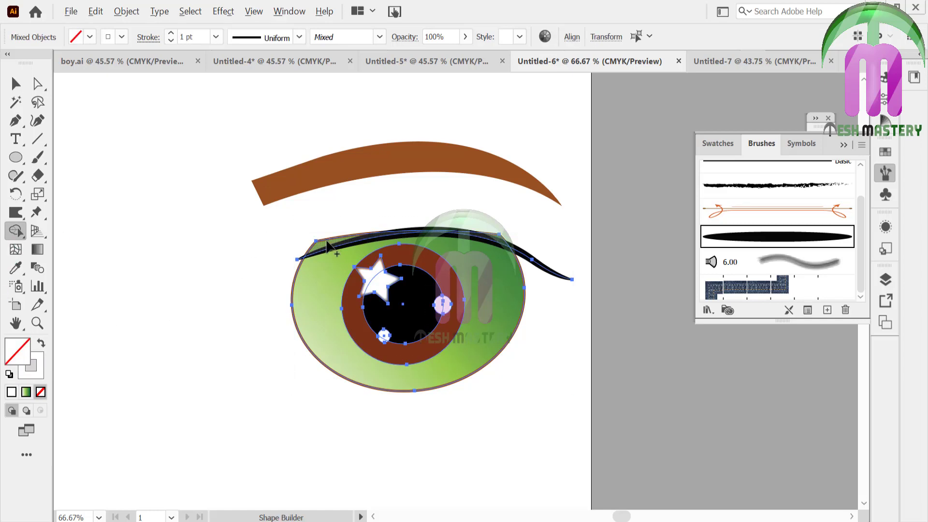
click(16, 83)
click(107, 166)
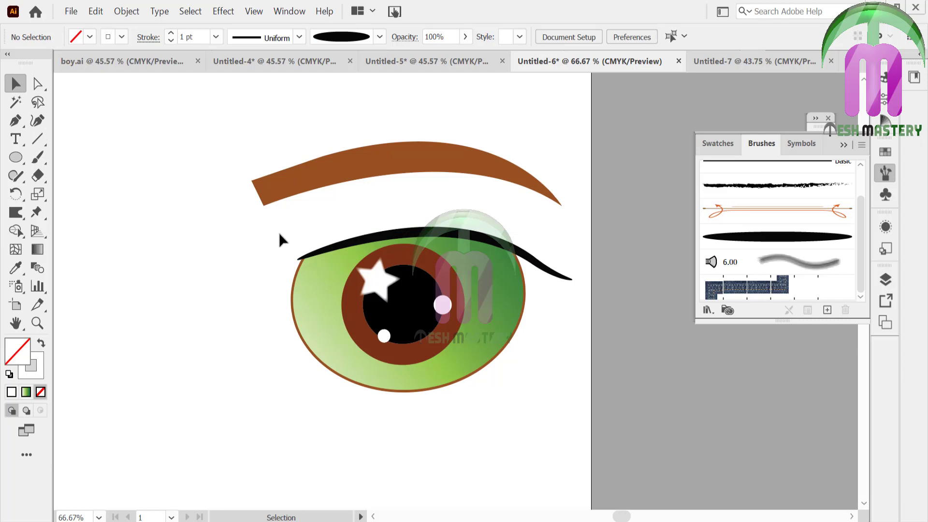
Create a vertically reflected copy of the eye, eyebrow and eyeliner.
key(ctrl+0)
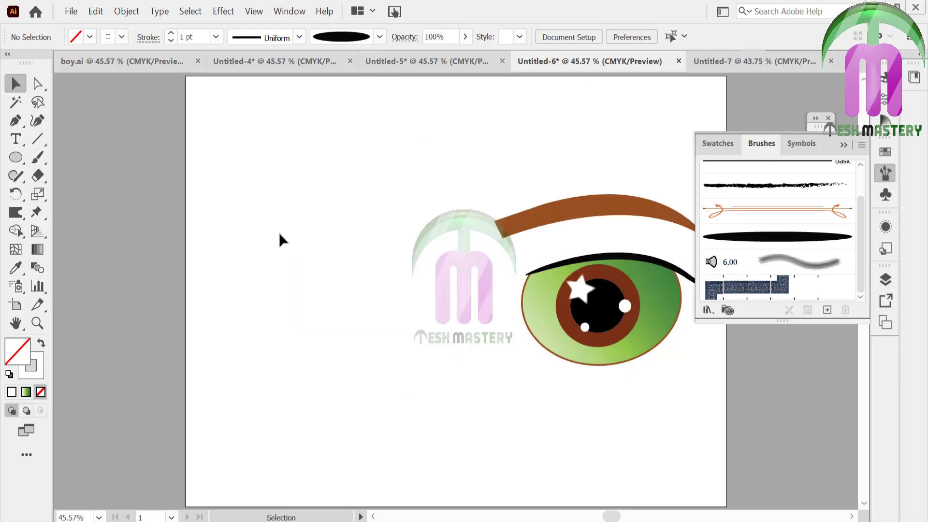
click(710, 103)
click(598, 305)
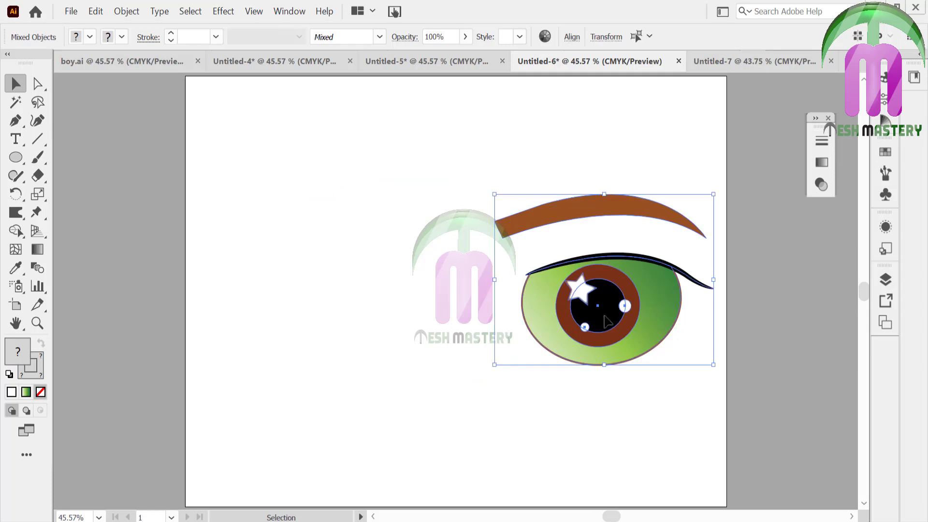
right_click(597, 305)
mouse_move(637, 209)
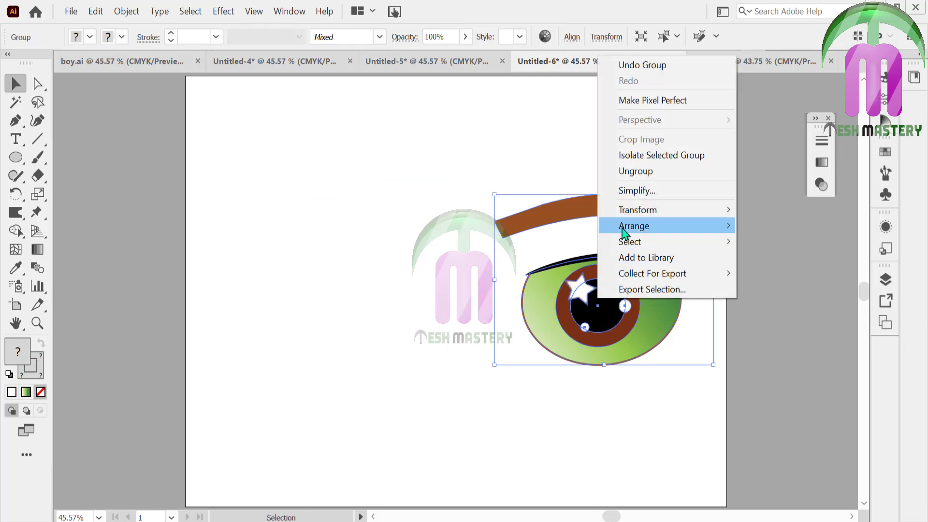
click(527, 261)
click(402, 362)
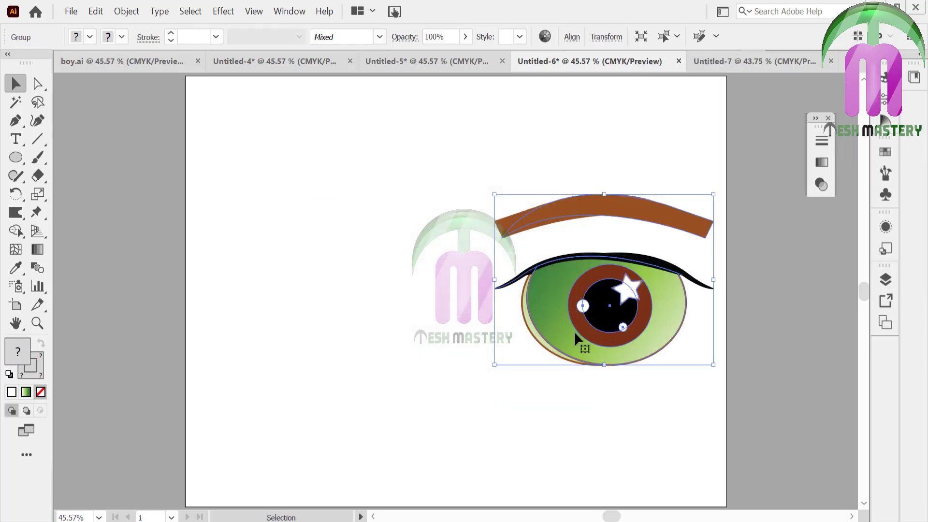
Move the mirrored copy left as the other eye and dock the floating panels.
drag(574, 332, 299, 338)
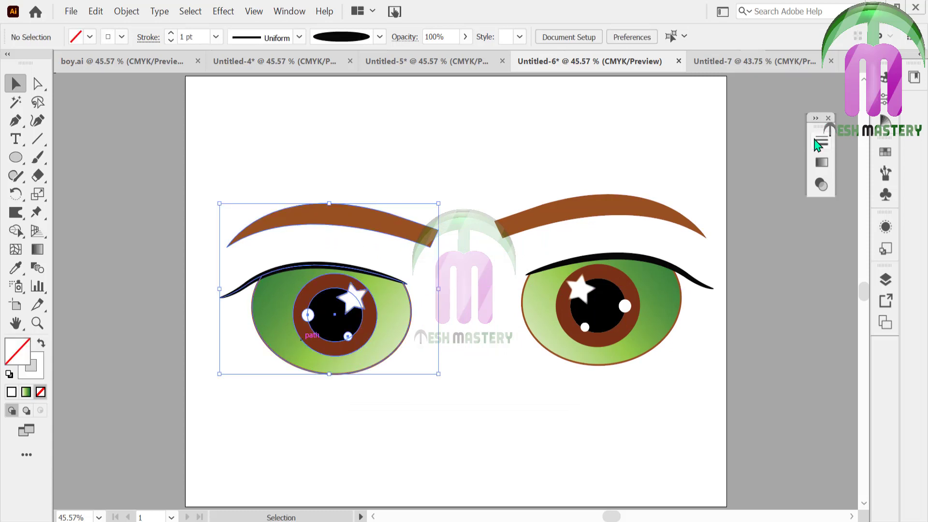
drag(817, 126, 877, 357)
click(731, 269)
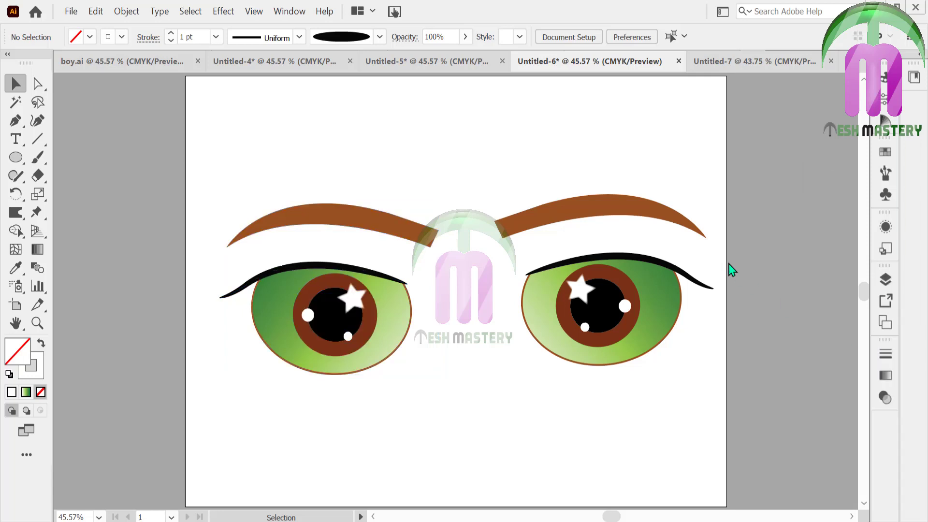